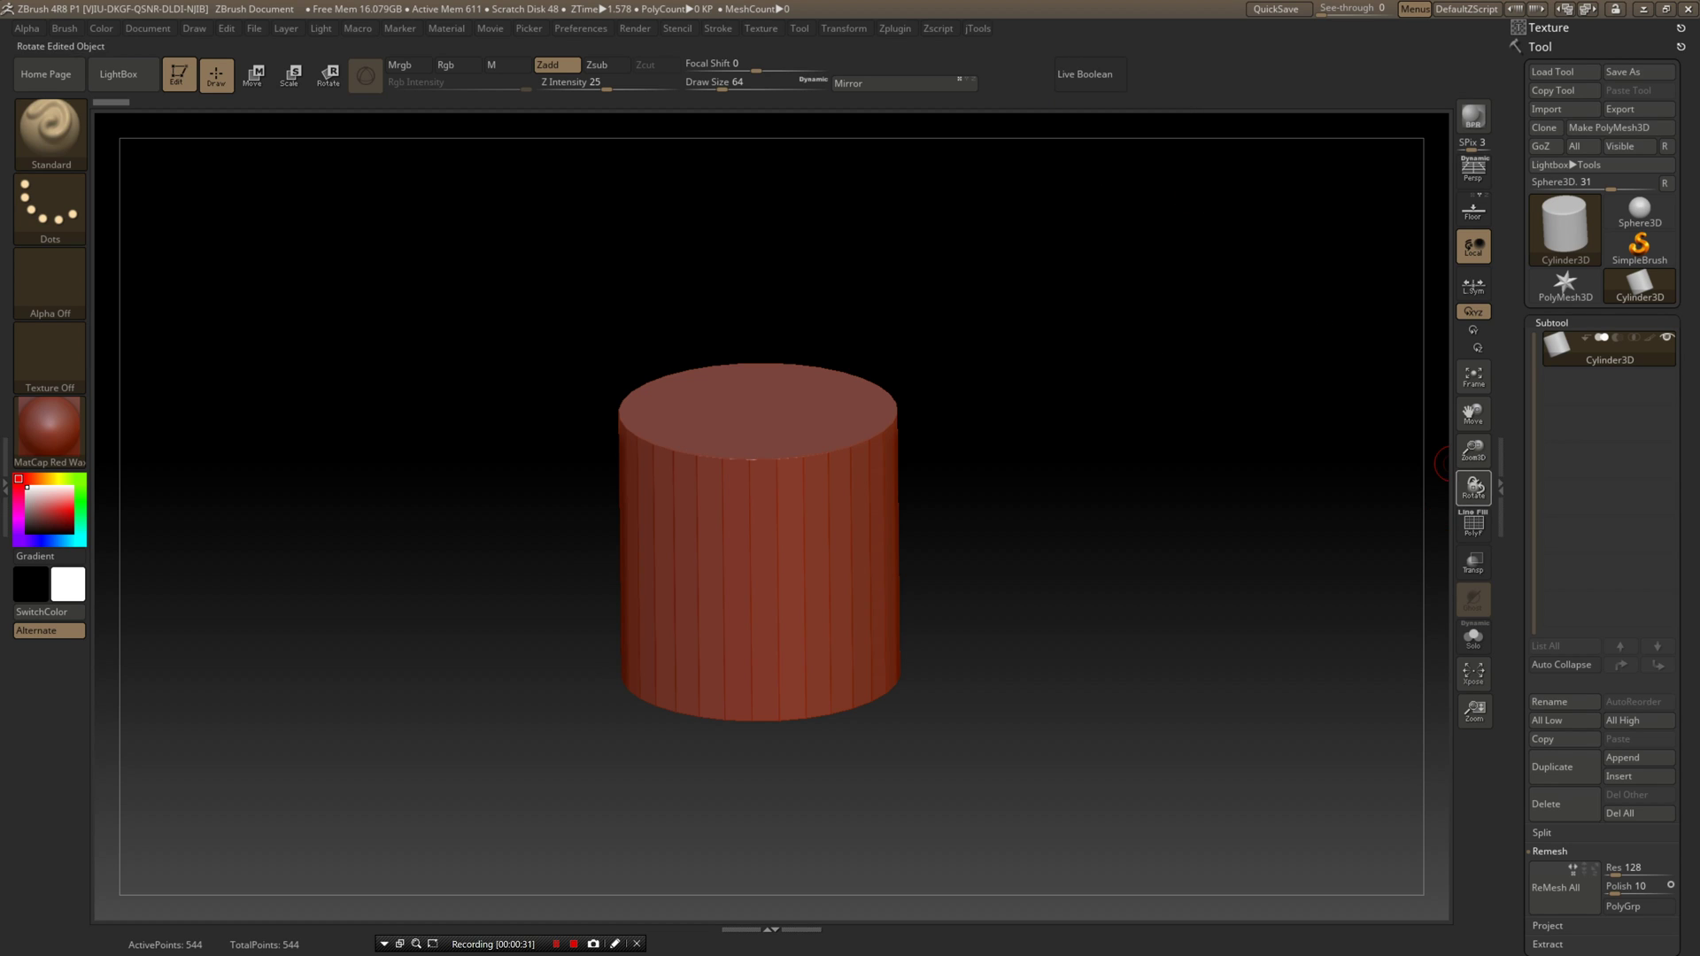
# - Switch to the browser to view the V-twin motorcycle engine reference image, and return to the modelling scene
pyautogui.moveTo(1514, 540); pyautogui.dragTo(1515, 387)
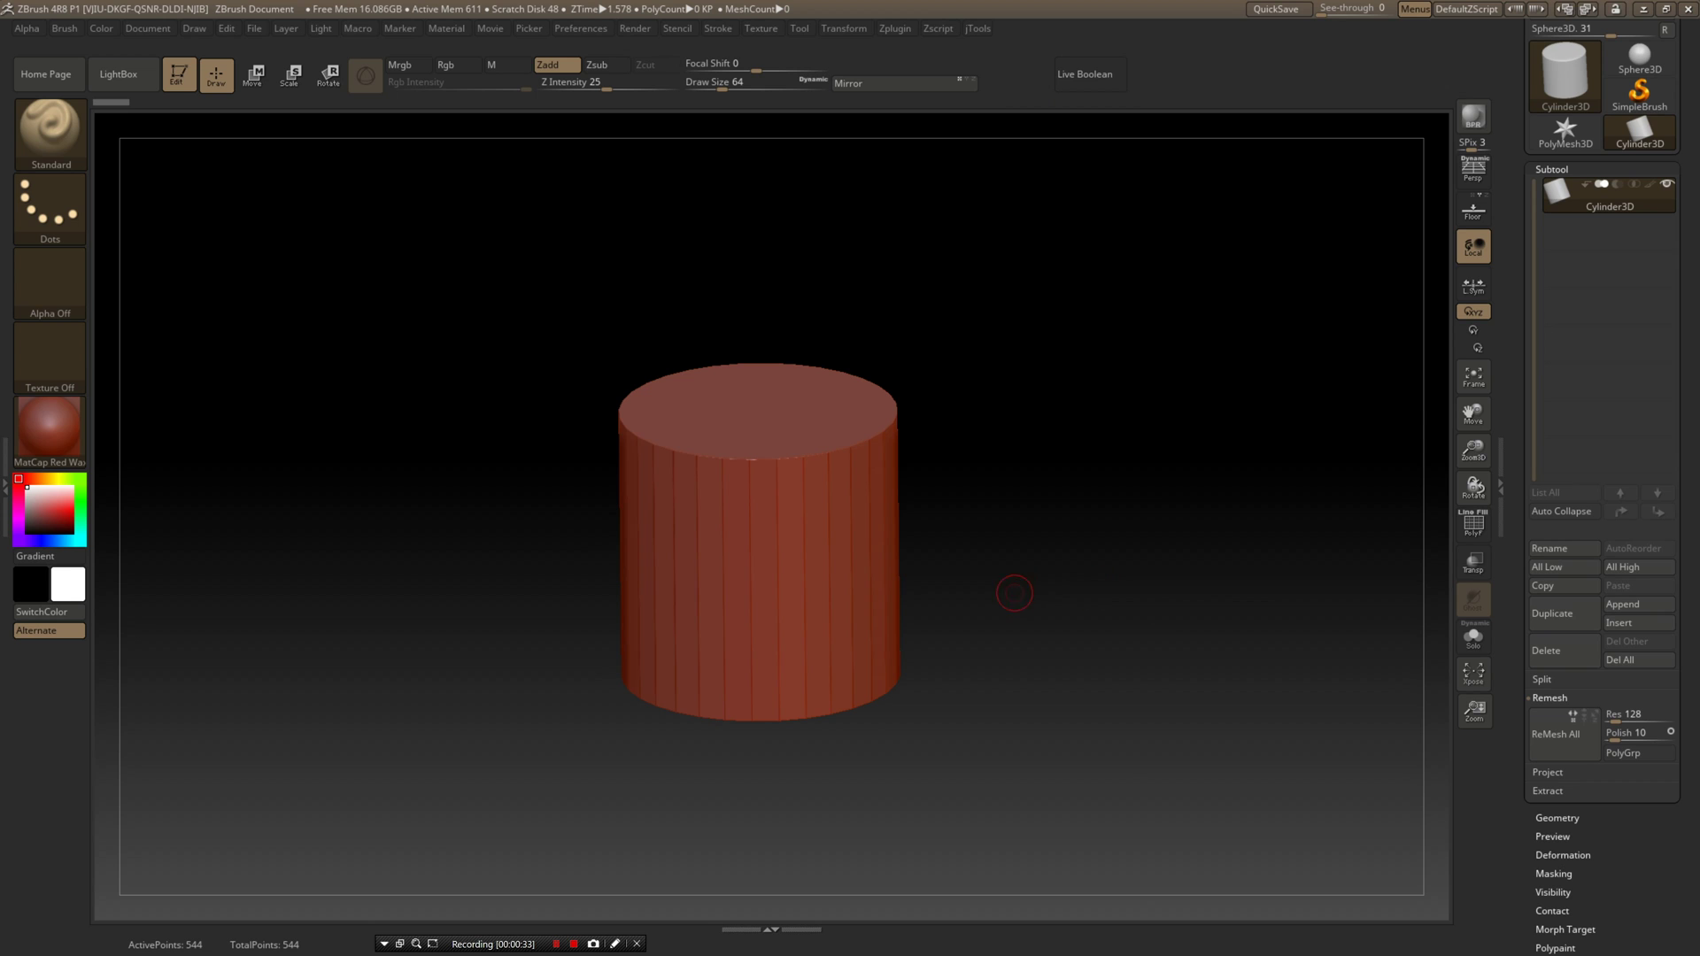
pyautogui.hotkey('alt', 'Tab')
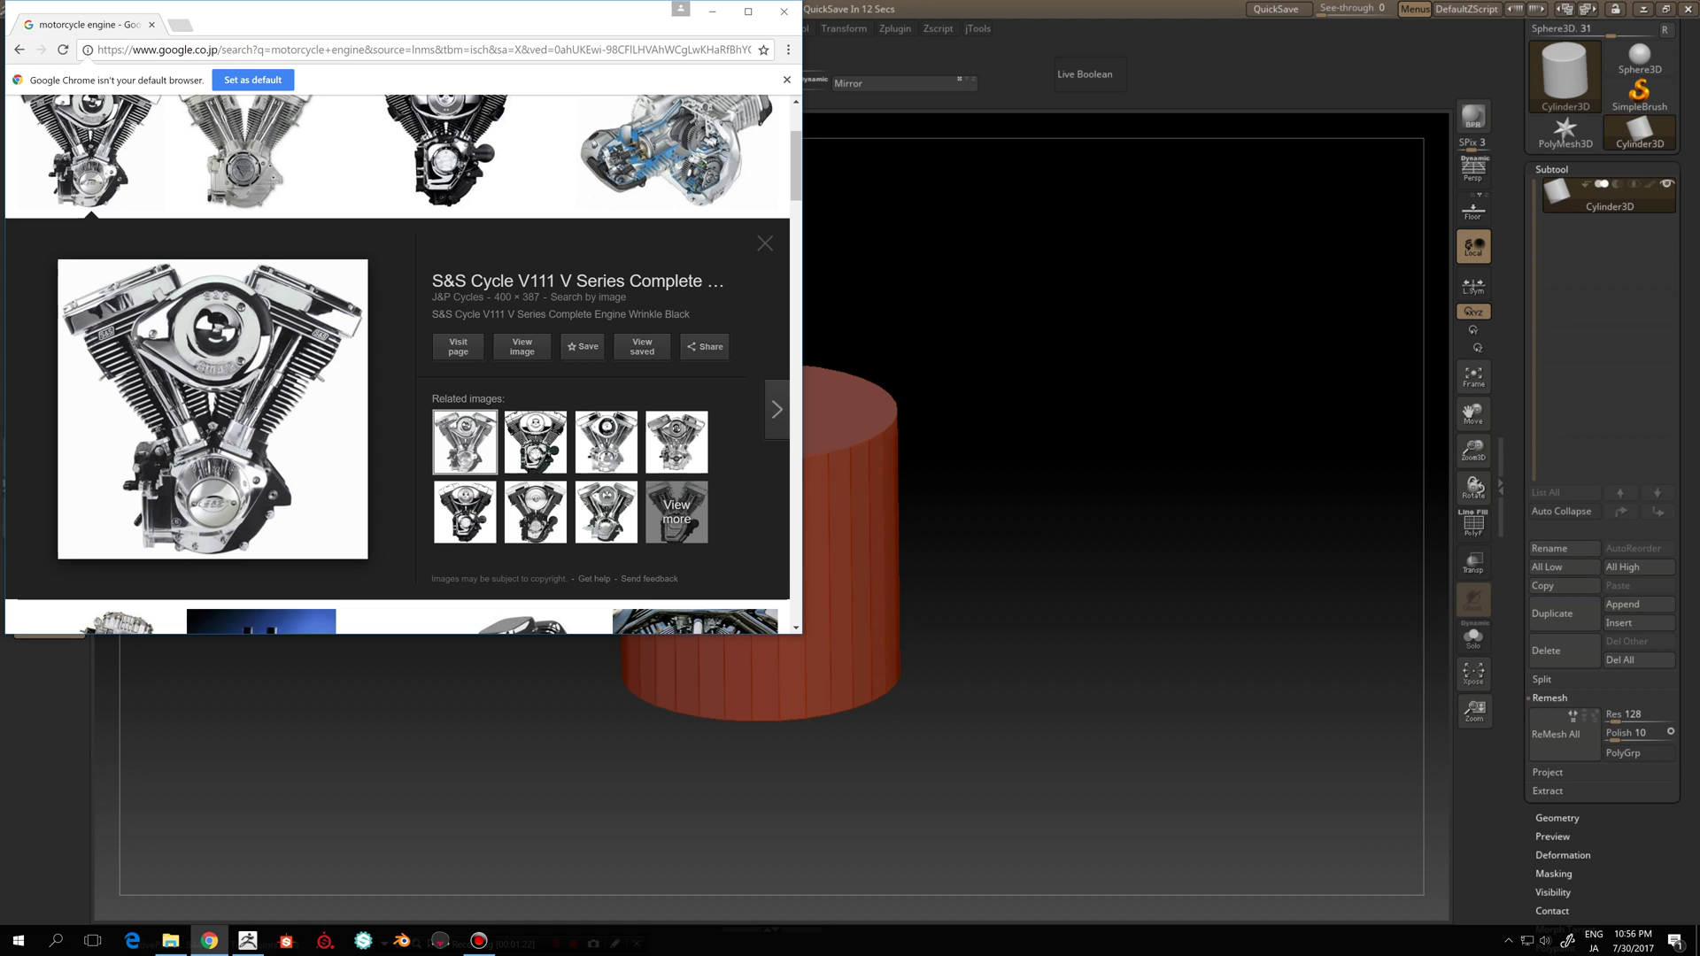
pyautogui.click(951, 319)
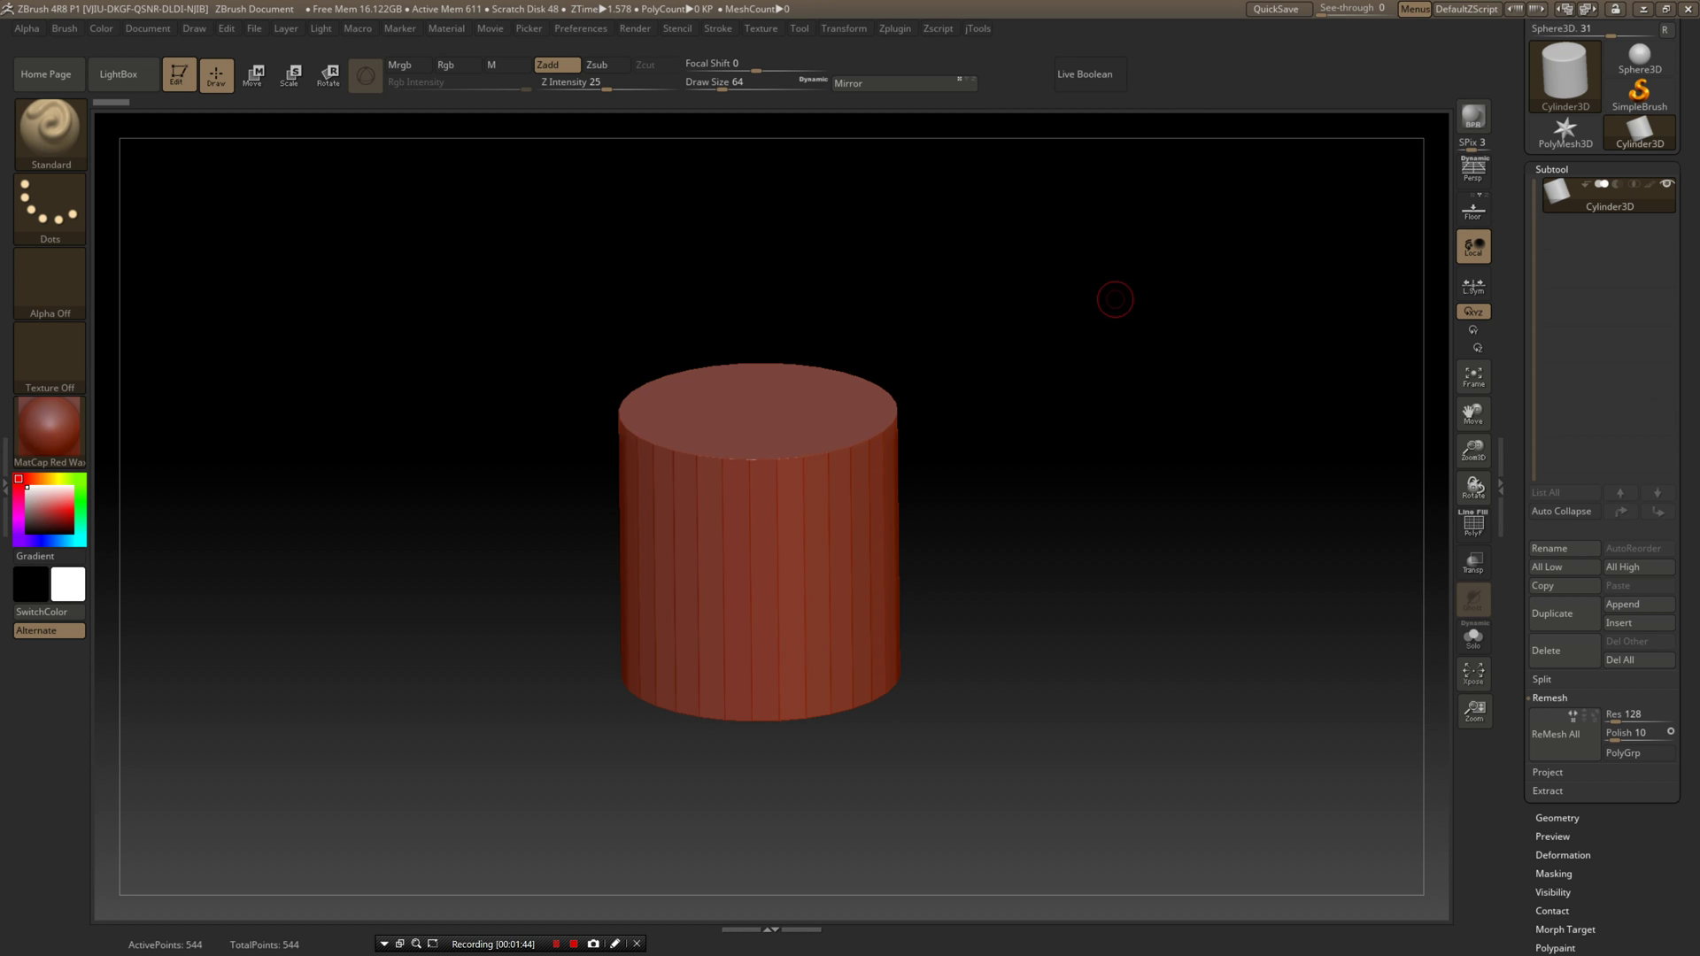
# - Convert the cylinder primitive into an editable PolyMesh3D
pyautogui.moveTo(1515, 204); pyautogui.dragTo(1514, 267)
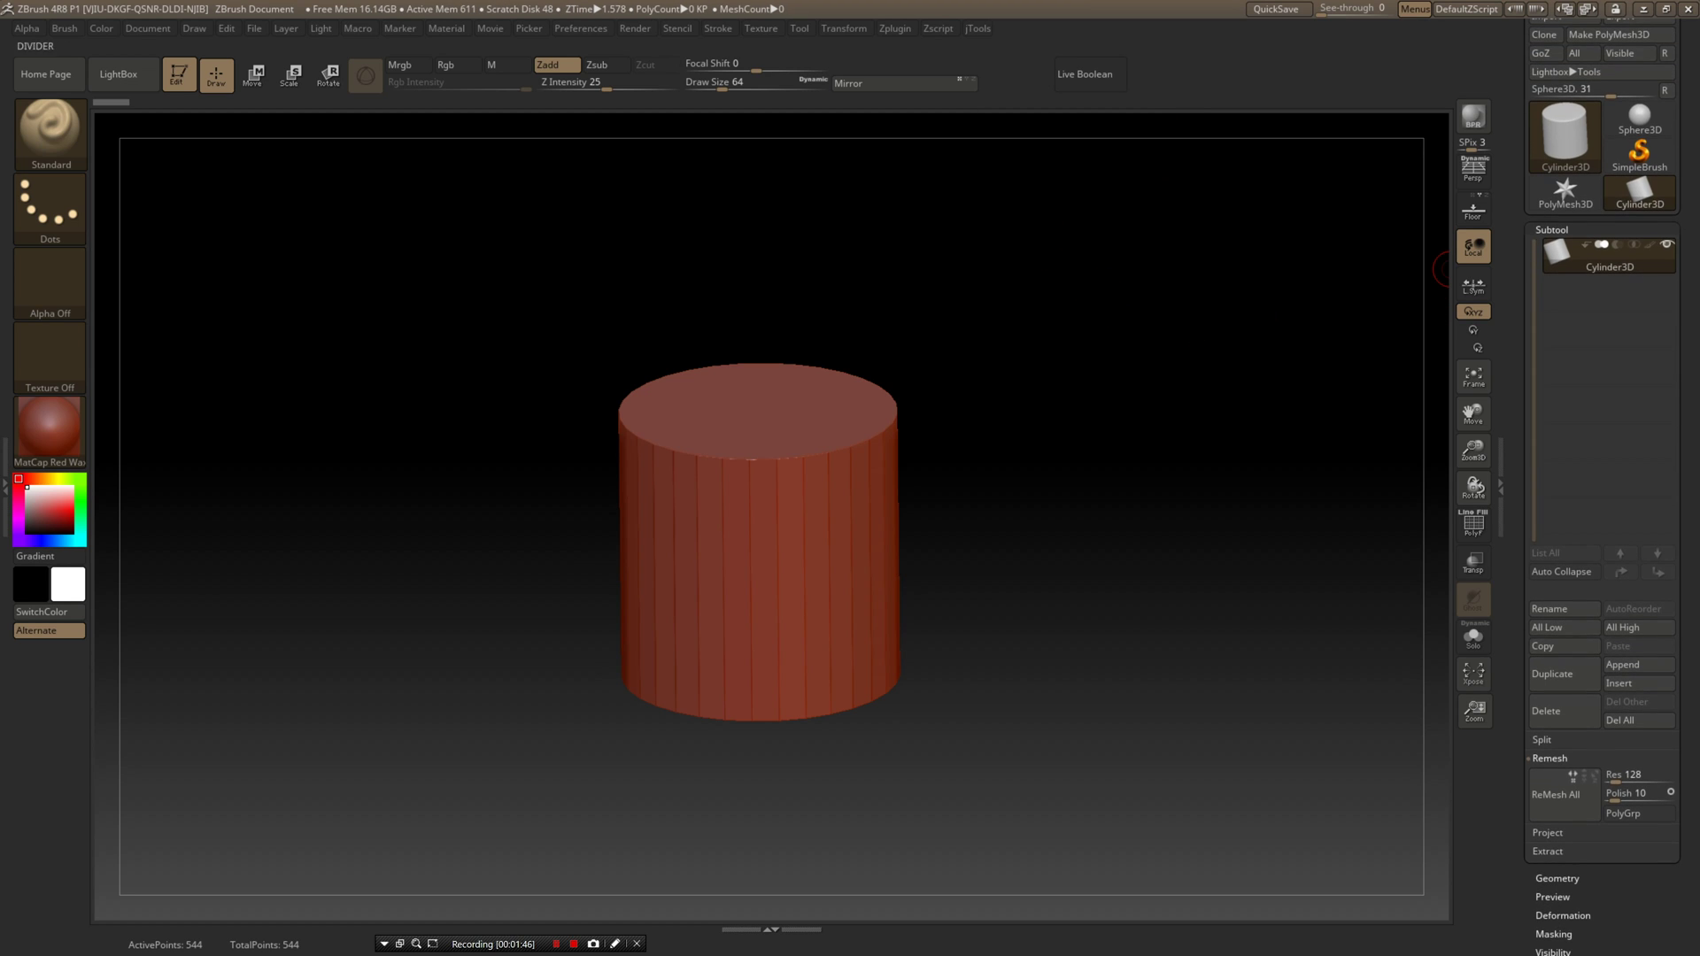
pyautogui.doubleClick(1502, 257)
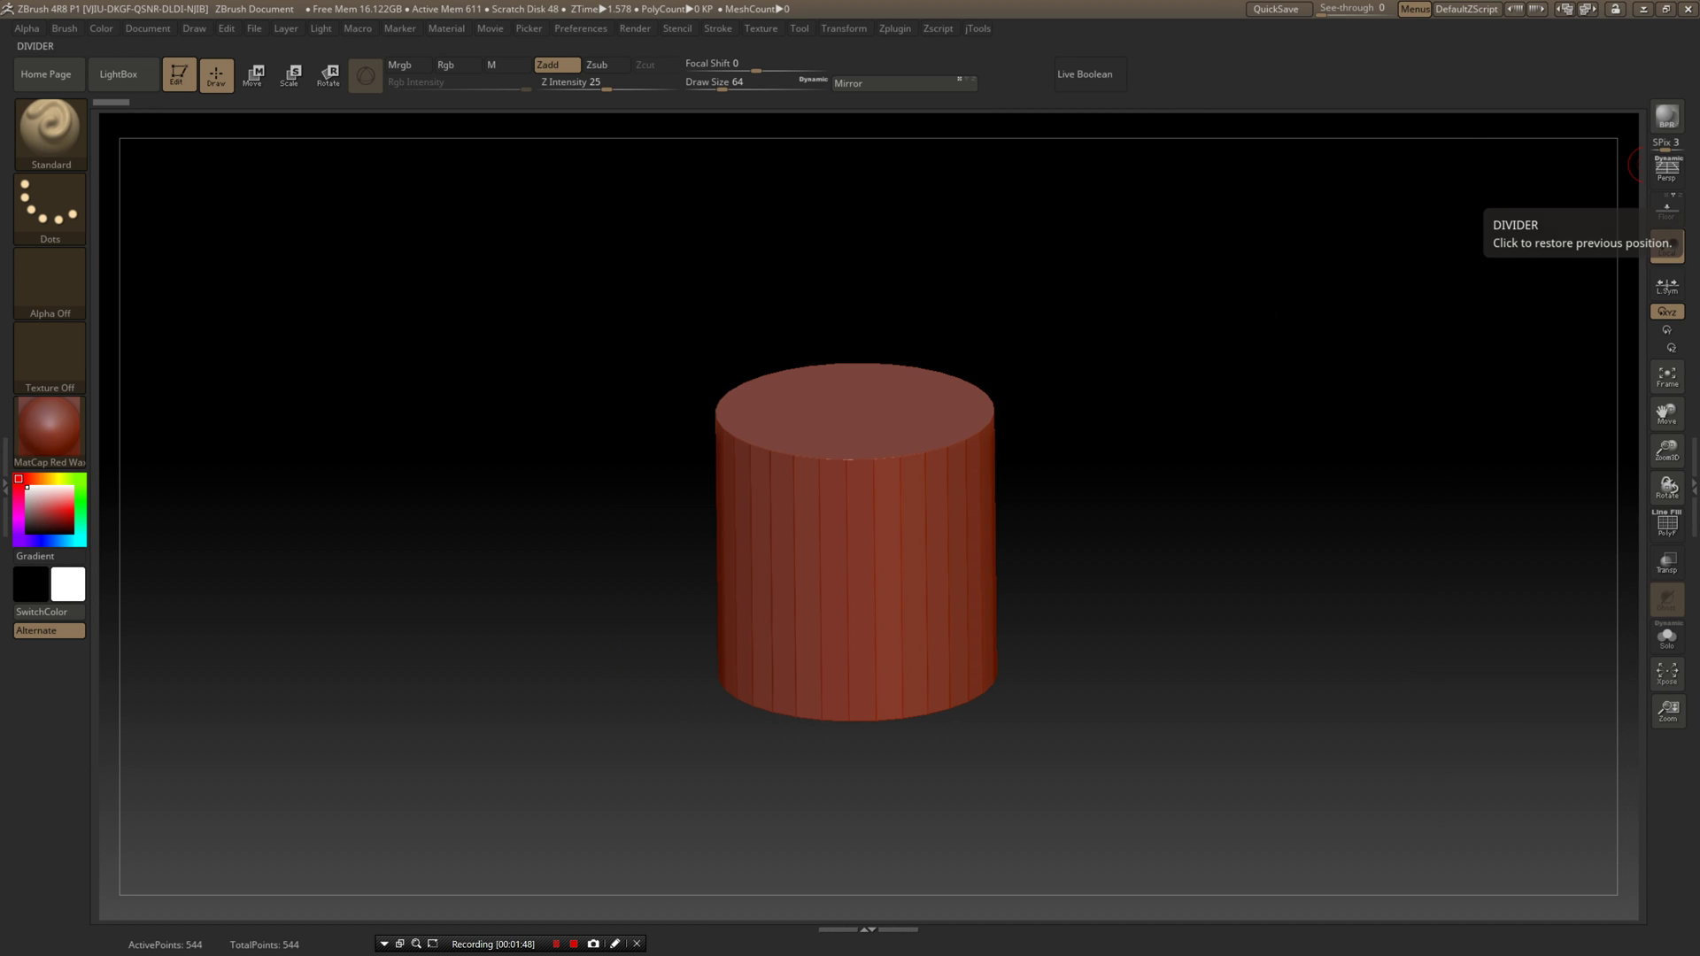
pyautogui.click(1693, 487)
pyautogui.click(1609, 35)
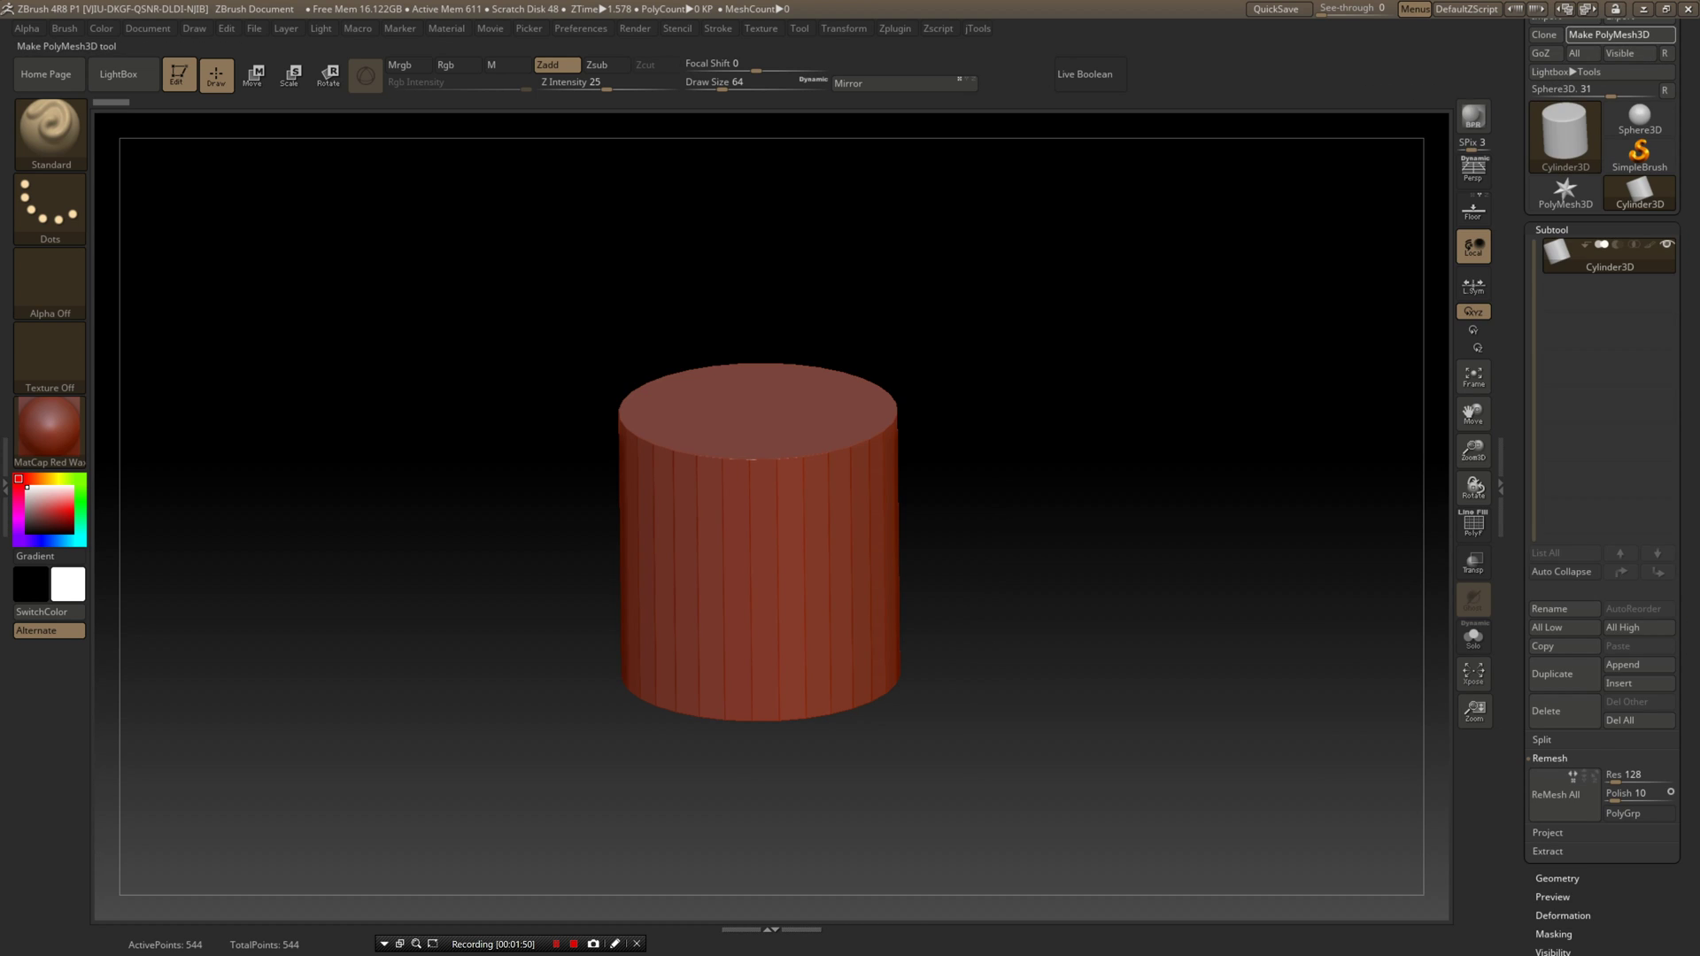
pyautogui.moveTo(1203, 368); pyautogui.dragTo(1172, 364)
pyautogui.moveTo(1052, 369); pyautogui.dragTo(992, 394)
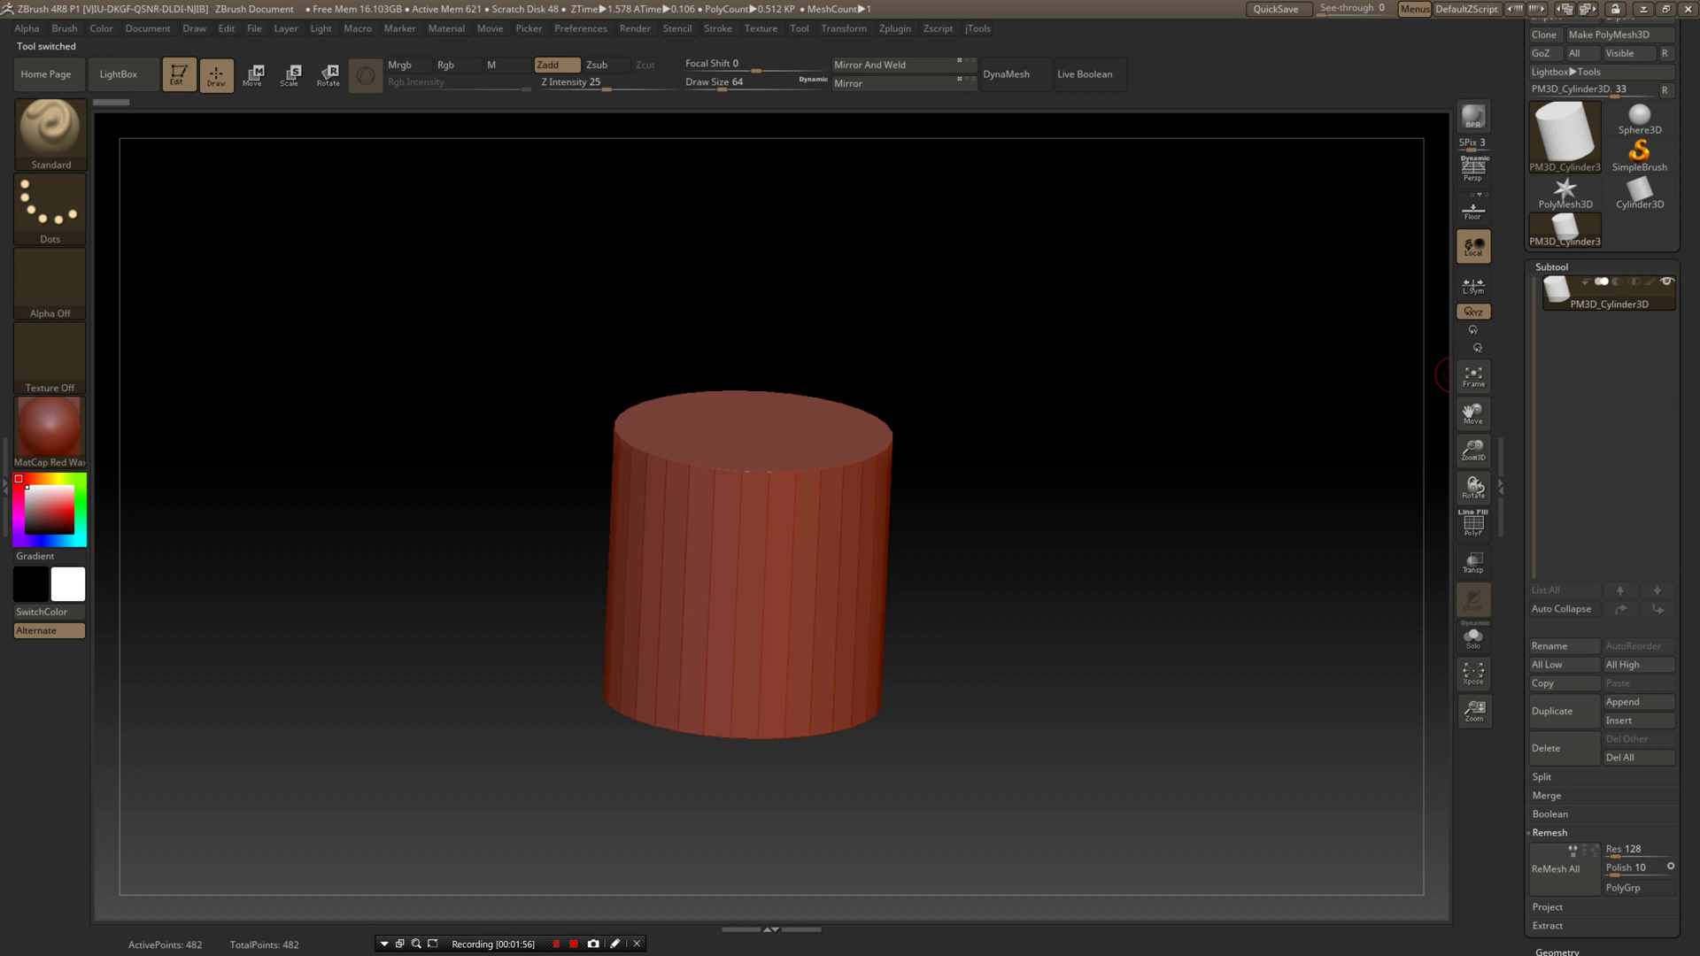
# - Append a Cube3D as a new subtool and make it the active subtool
pyautogui.scroll(-1, 1639, 655)
pyautogui.click(1639, 679)
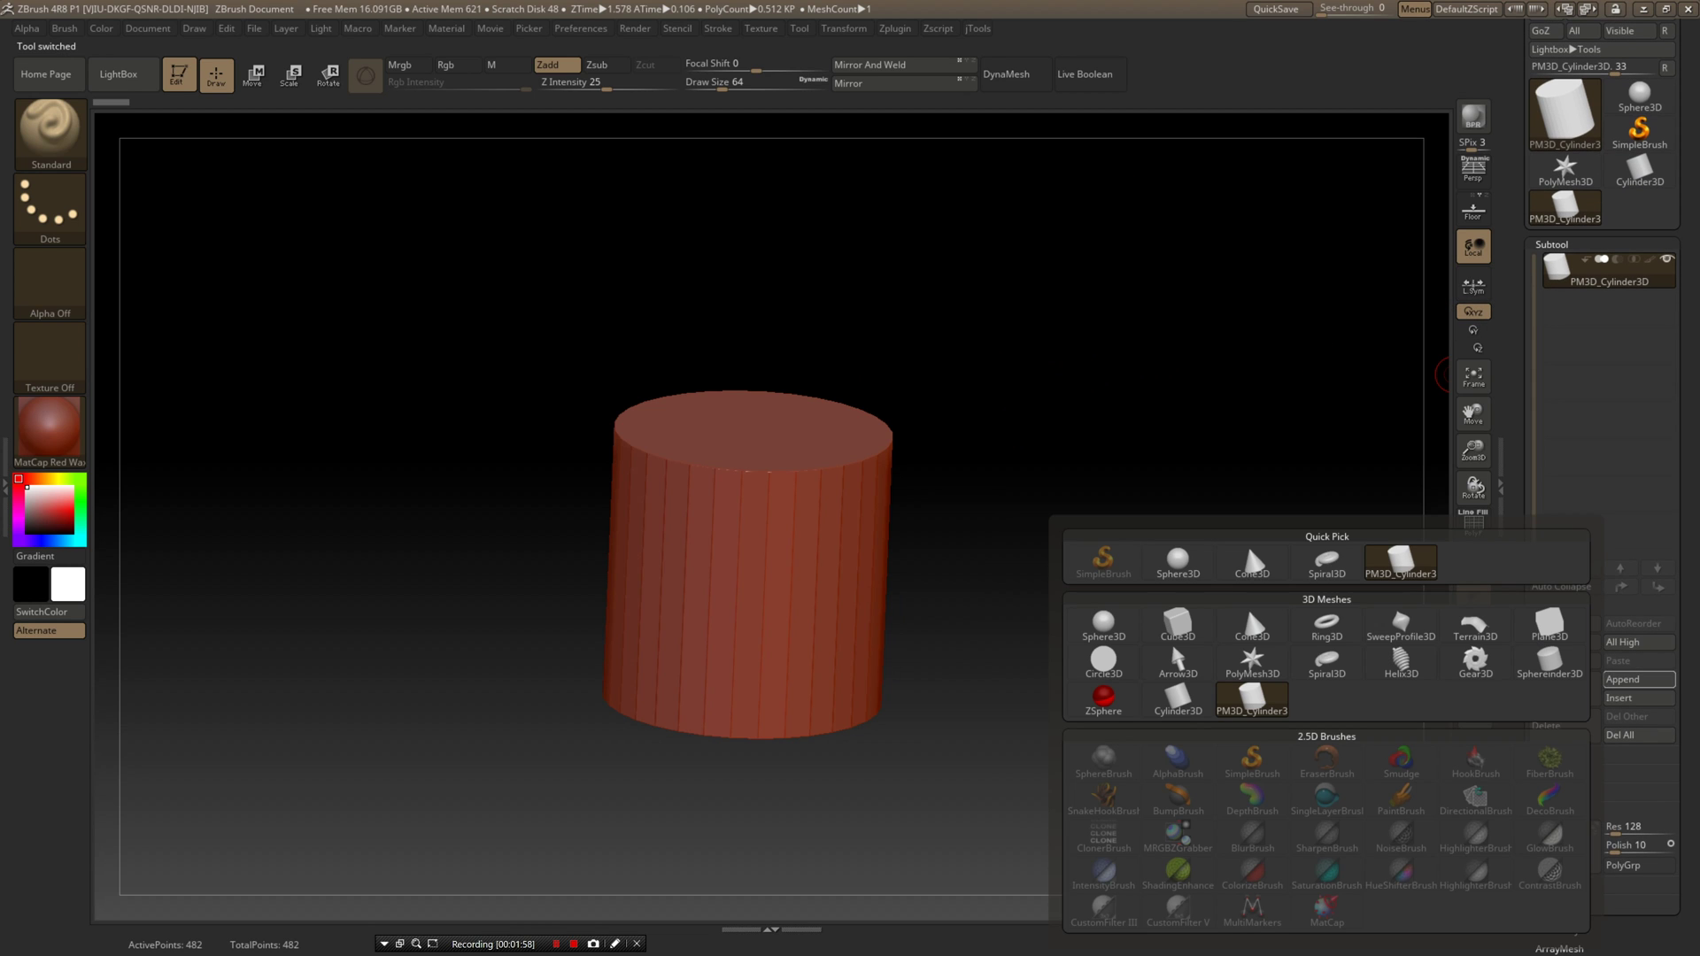
pyautogui.click(1178, 626)
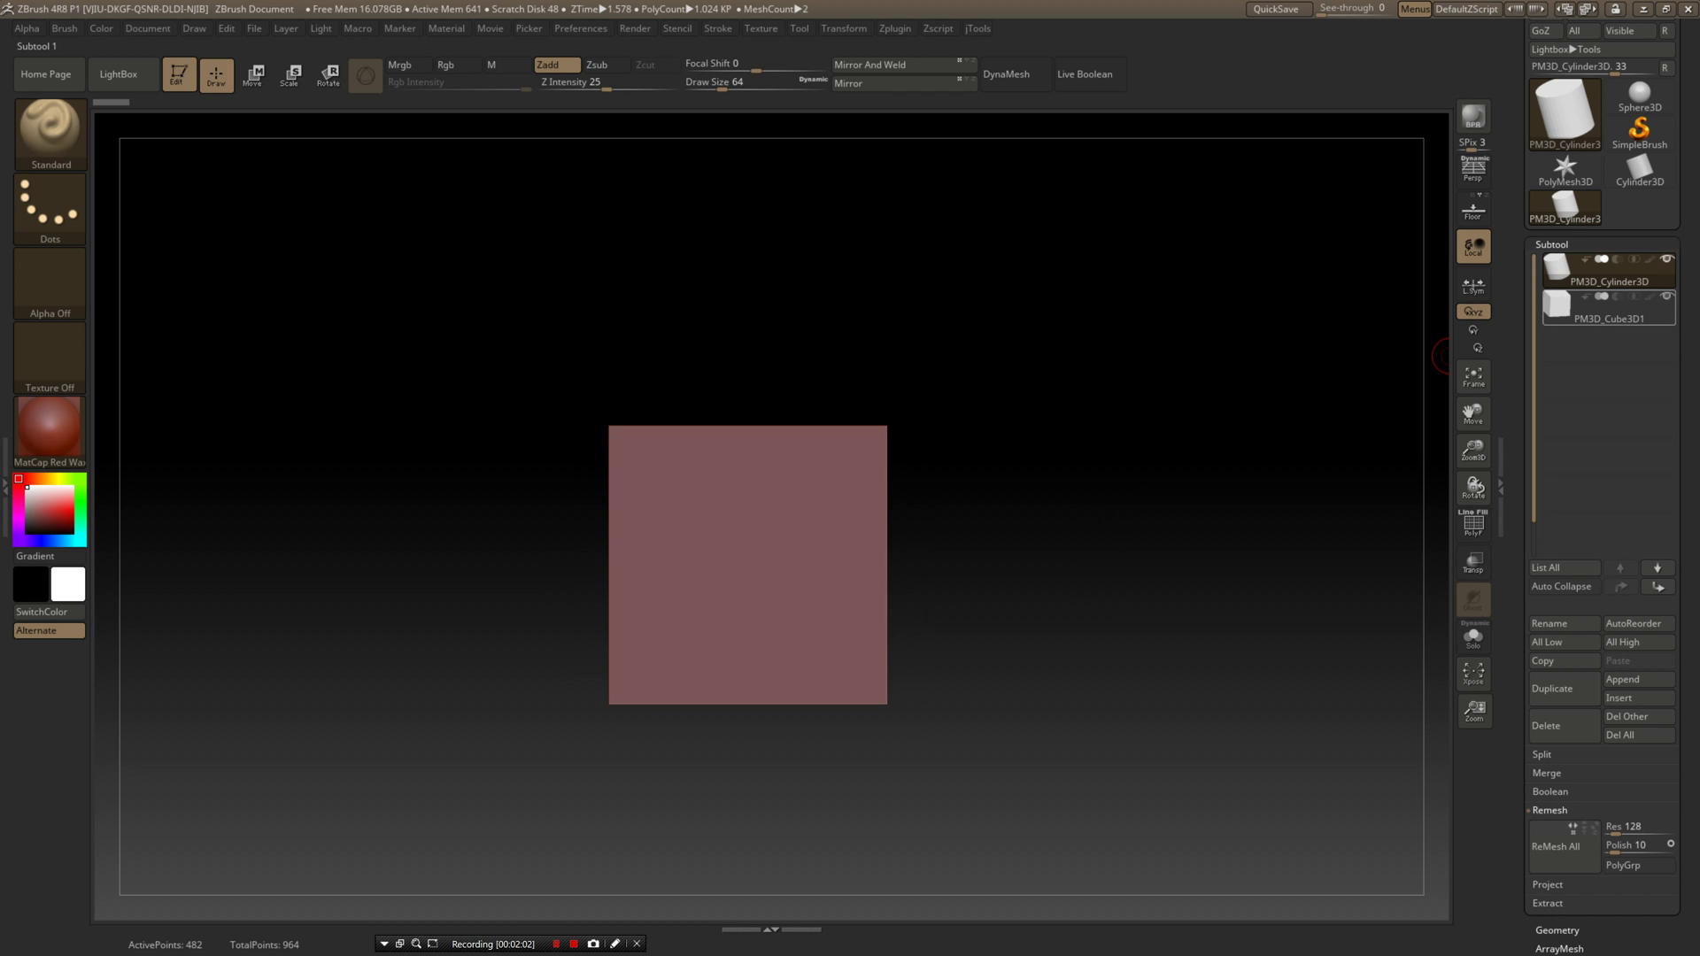
pyautogui.click(1609, 309)
pyautogui.moveTo(1152, 436); pyautogui.dragTo(1155, 489)
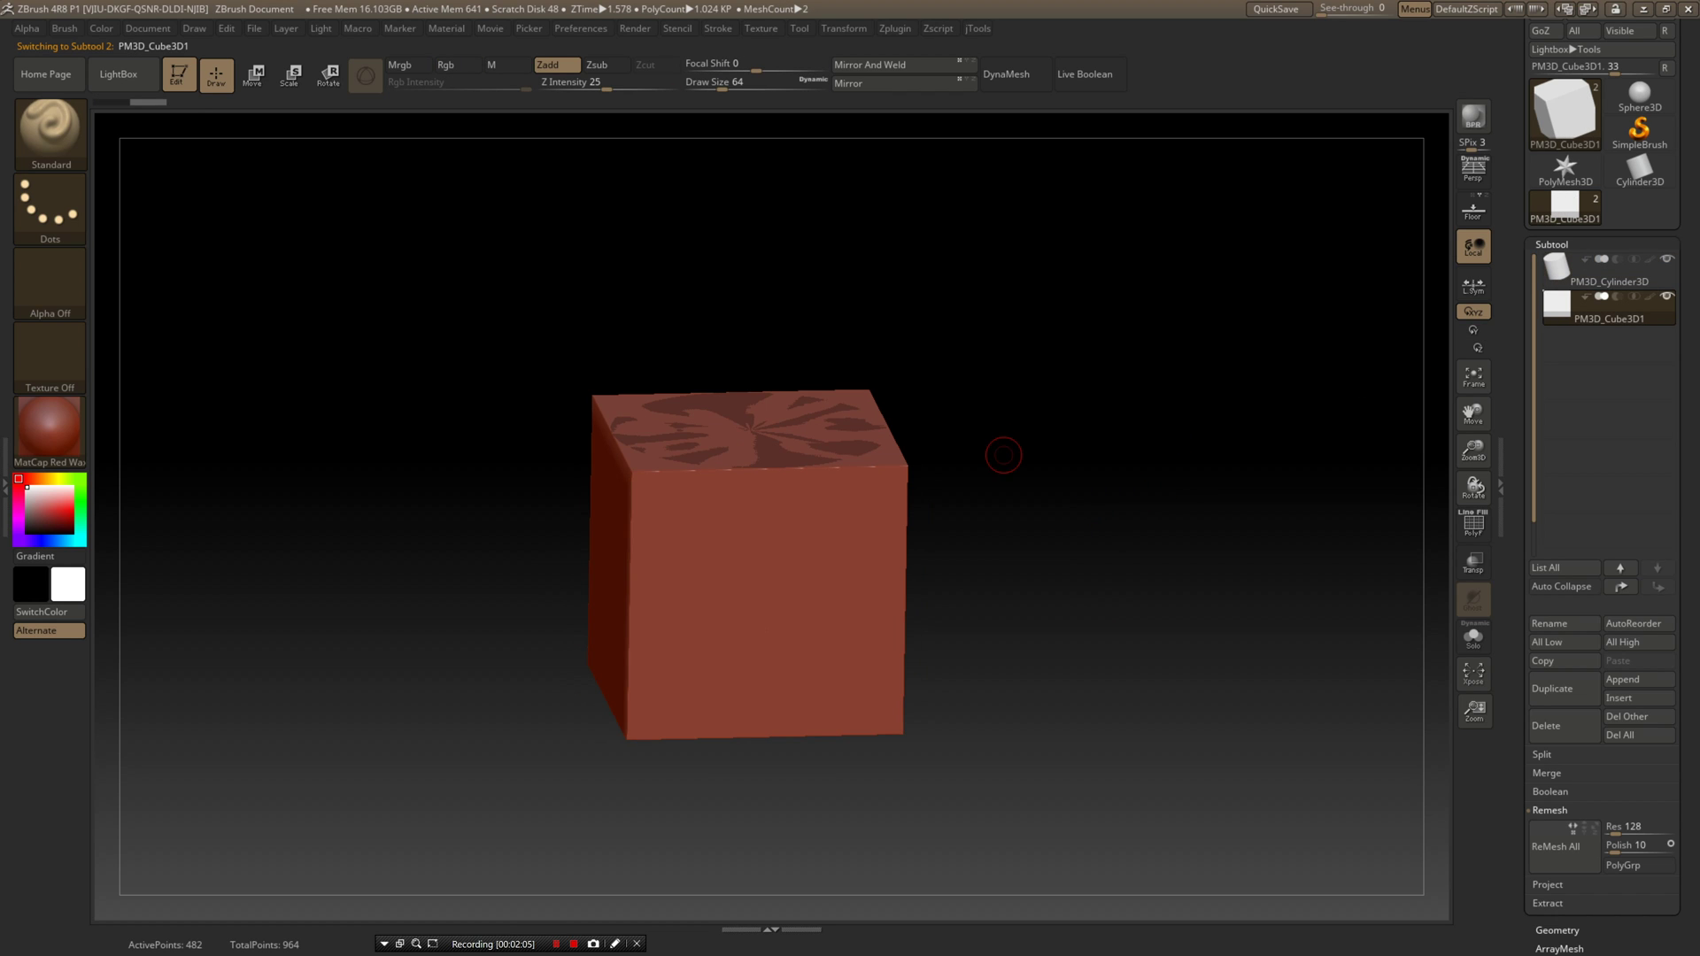
# - Flatten the cube along the Y axis into a thin horizontal plate
pyautogui.press('w')
pyautogui.press('e')
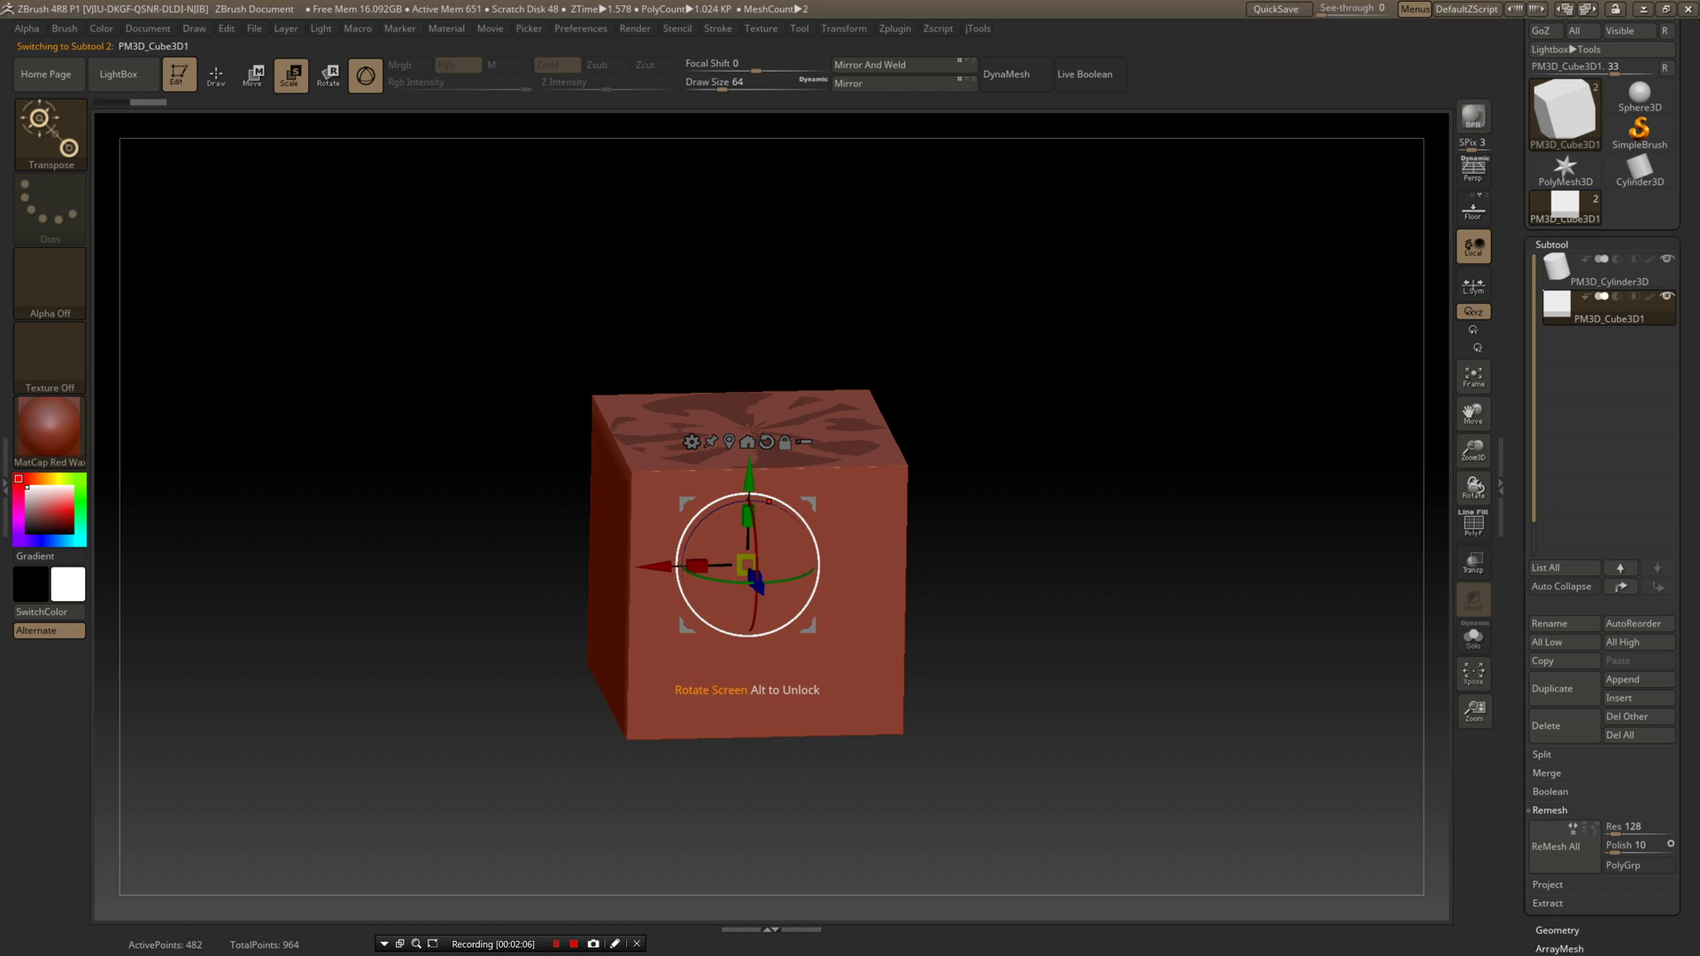
pyautogui.moveTo(748, 515); pyautogui.dragTo(748, 547)
pyautogui.moveTo(960, 566)
pyautogui.mouseDown()
pyautogui.moveTo(934, 584)
pyautogui.moveTo(959, 567)
pyautogui.mouseUp()
pyautogui.moveTo(748, 515); pyautogui.dragTo(748, 551)
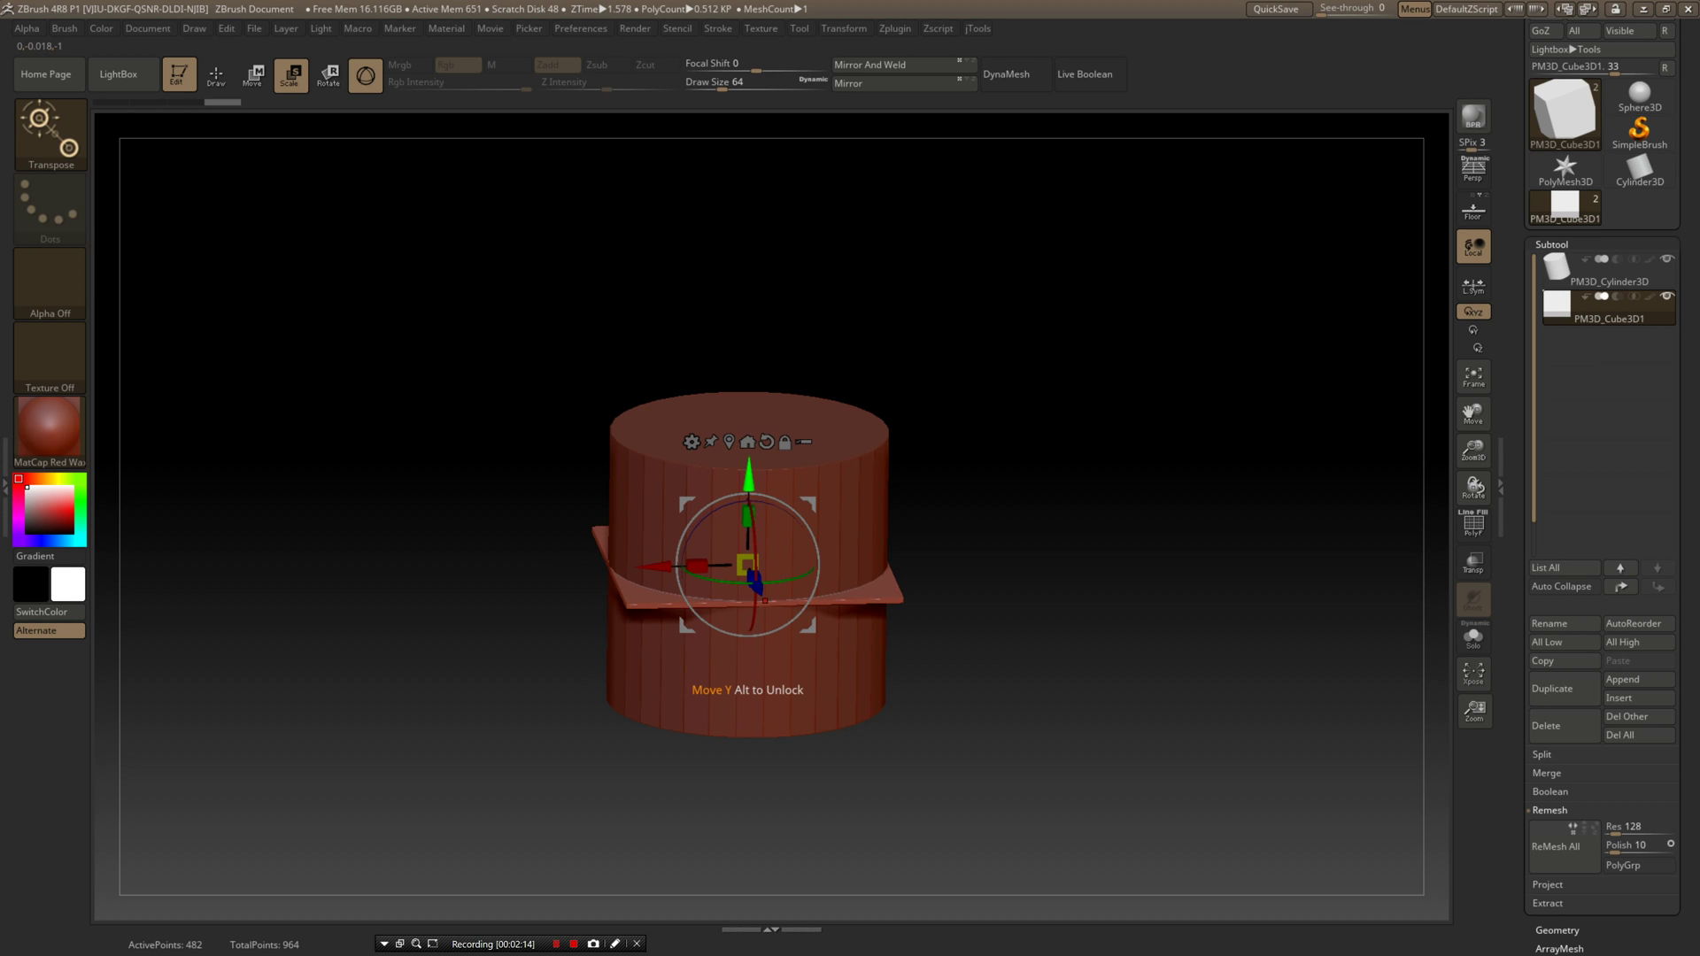
# - Raise the plate to the upper part of the cylinder and scale it up uniformly so it overhangs all around
pyautogui.moveTo(748, 491); pyautogui.dragTo(748, 393)
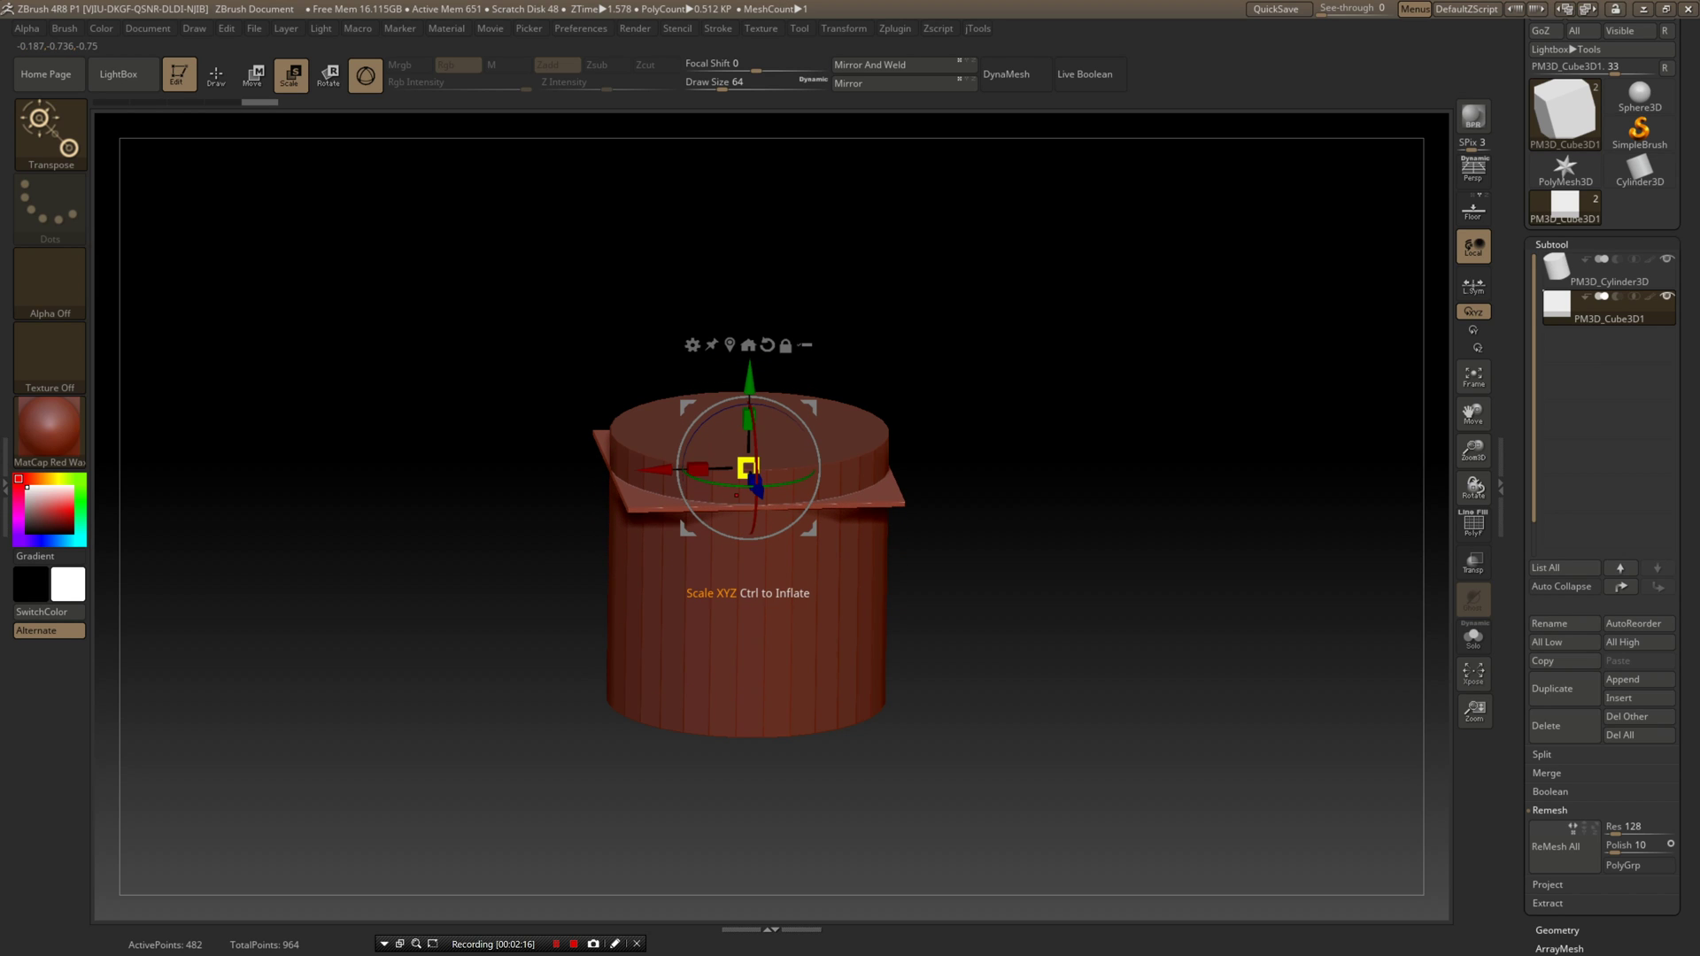
pyautogui.moveTo(748, 467); pyautogui.dragTo(783, 466)
pyautogui.keyDown('shift'); pyautogui.moveTo(495, 469); pyautogui.dragTo(585, 489); pyautogui.keyUp('shift')
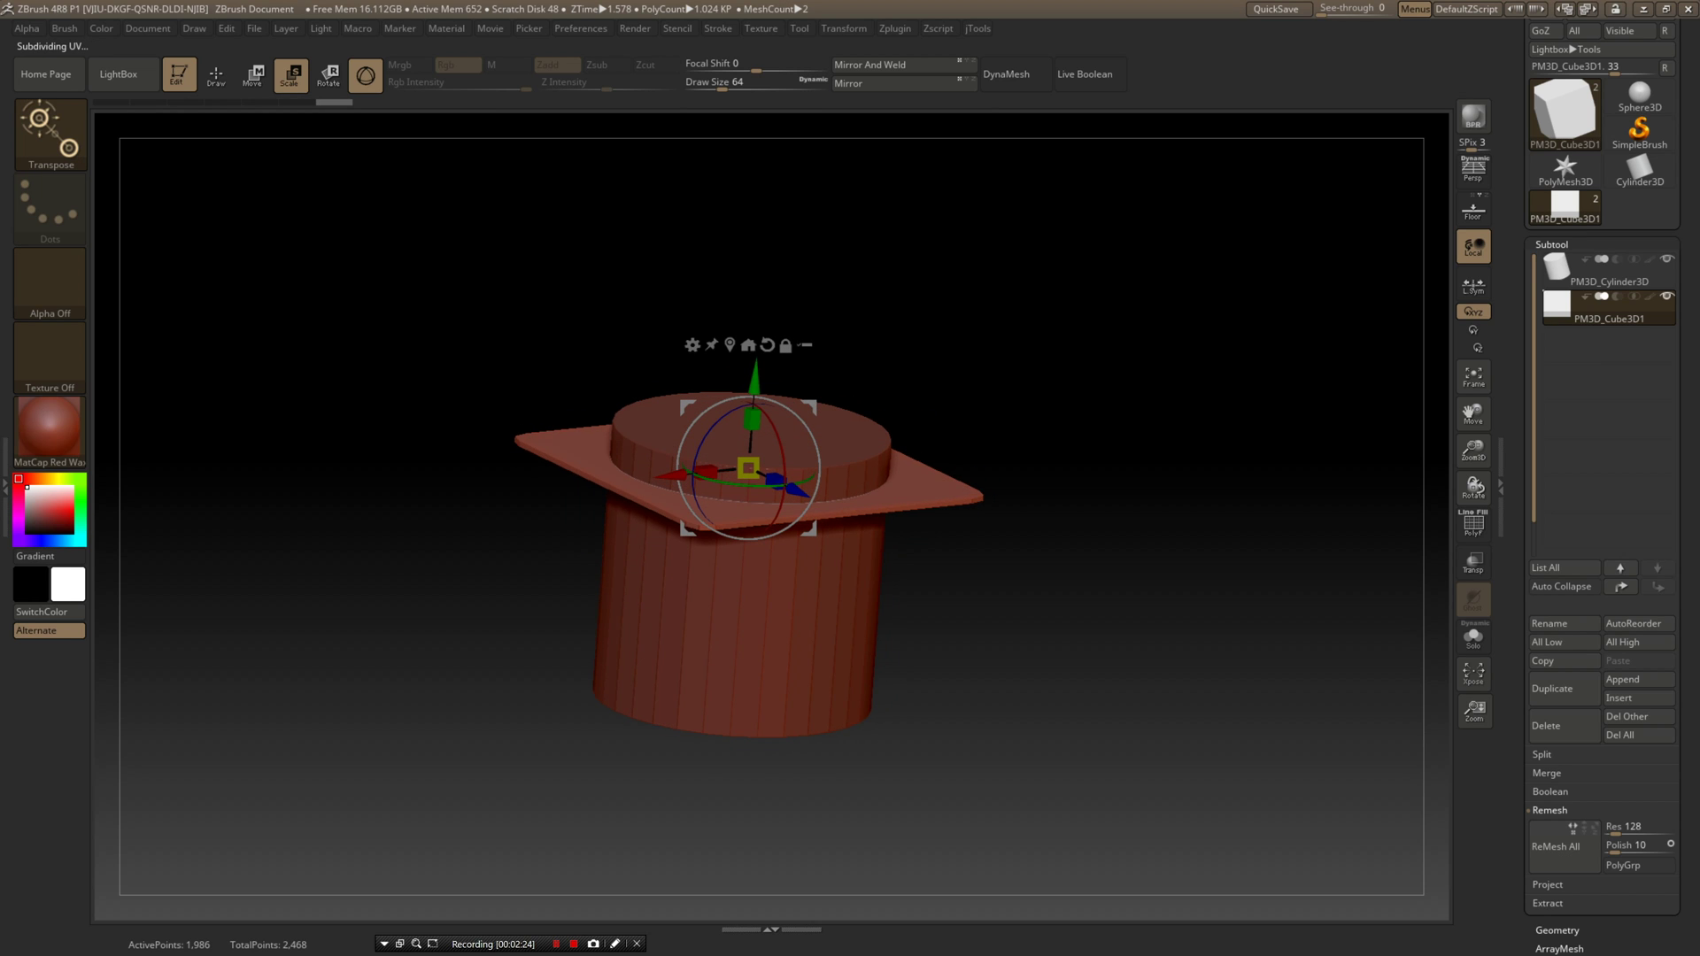
# - Subdivide the plate repeatedly to round its corners, and raise it slightly closer to the cylinder's top
pyautogui.hotkey('ctrl', 'd')
pyautogui.hotkey('ctrl', 'd')
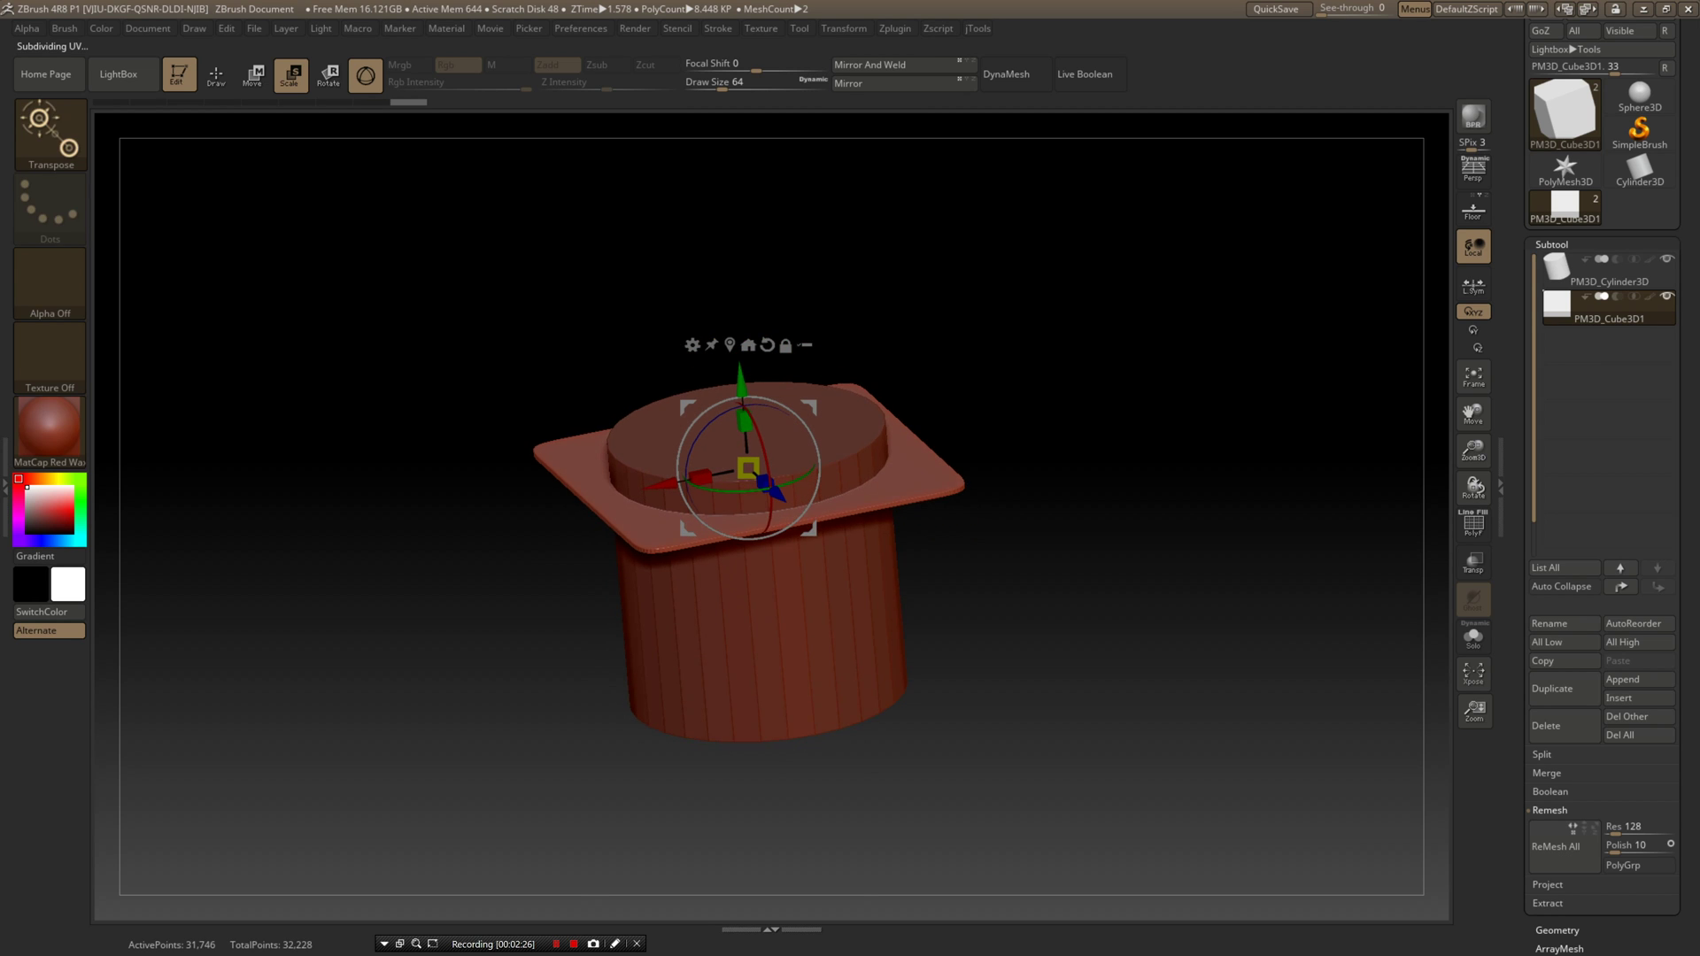
pyautogui.moveTo(761, 496)
pyautogui.mouseDown(button='right')
pyautogui.moveTo(761, 513)
pyautogui.moveTo(786, 347)
pyautogui.mouseUp(button='right')
pyautogui.moveTo(748, 375); pyautogui.dragTo(748, 352)
pyautogui.moveTo(751, 354); pyautogui.dragTo(755, 390, button='right')
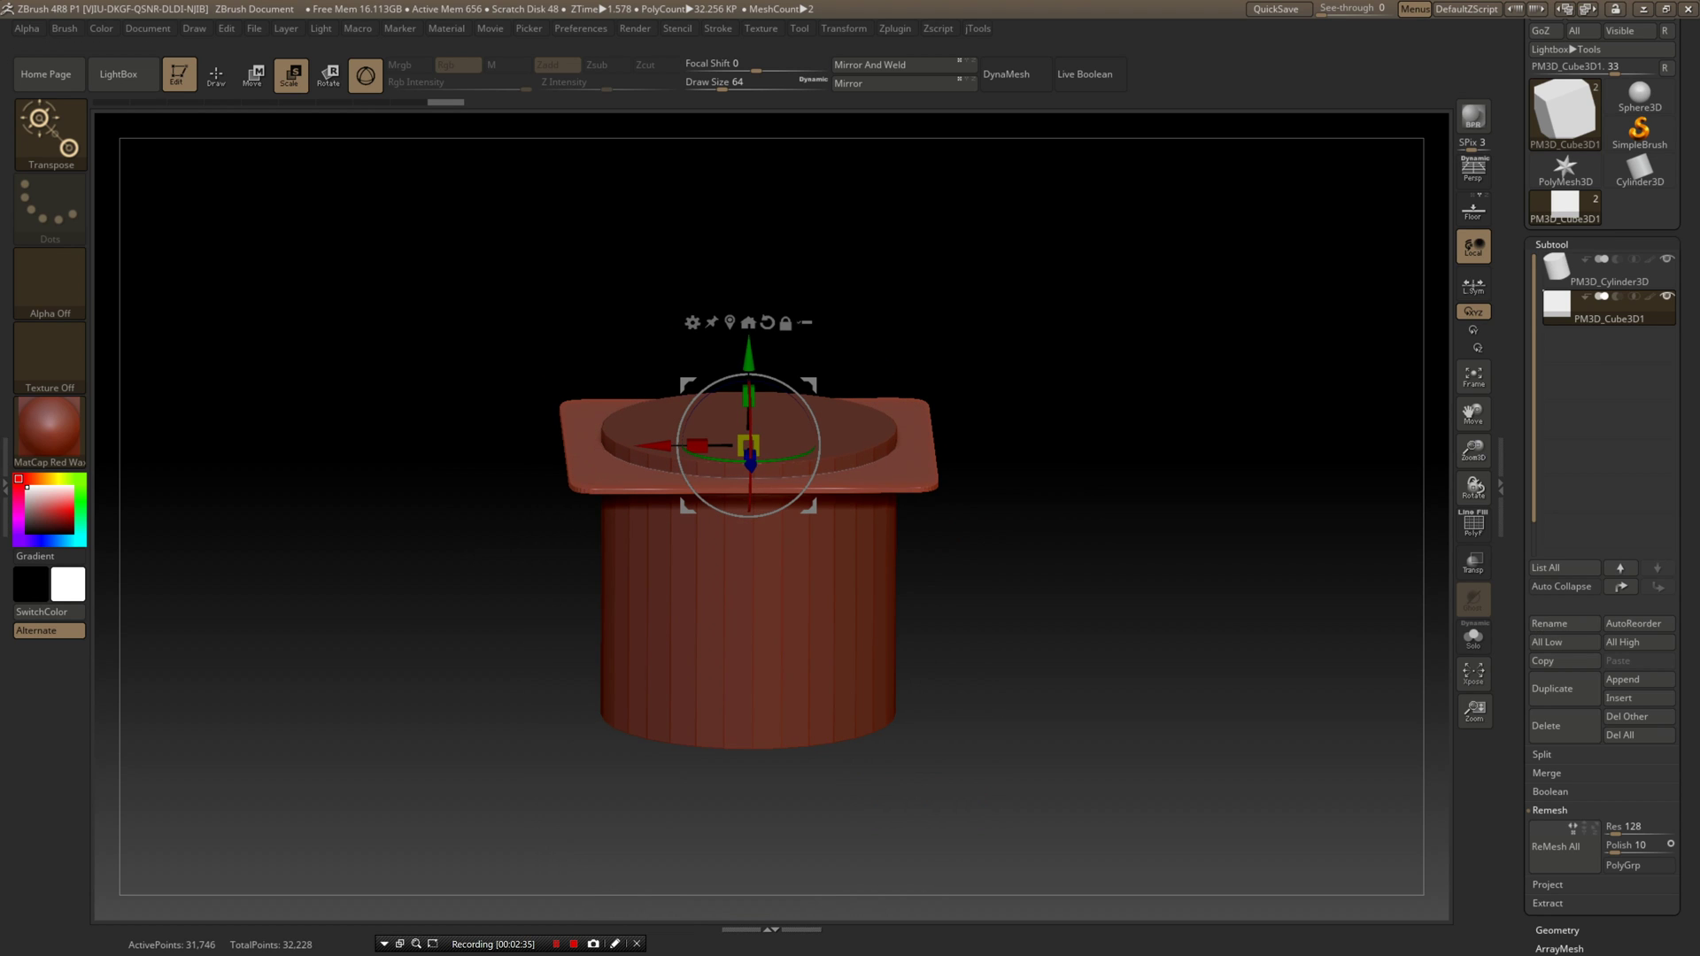
# - Turn on Array Mesh for the plate and nudge the plate slightly upward along Y
pyautogui.scroll(-5, 1602, 531)
pyautogui.moveTo(1638, 602); pyautogui.dragTo(1638, 586)
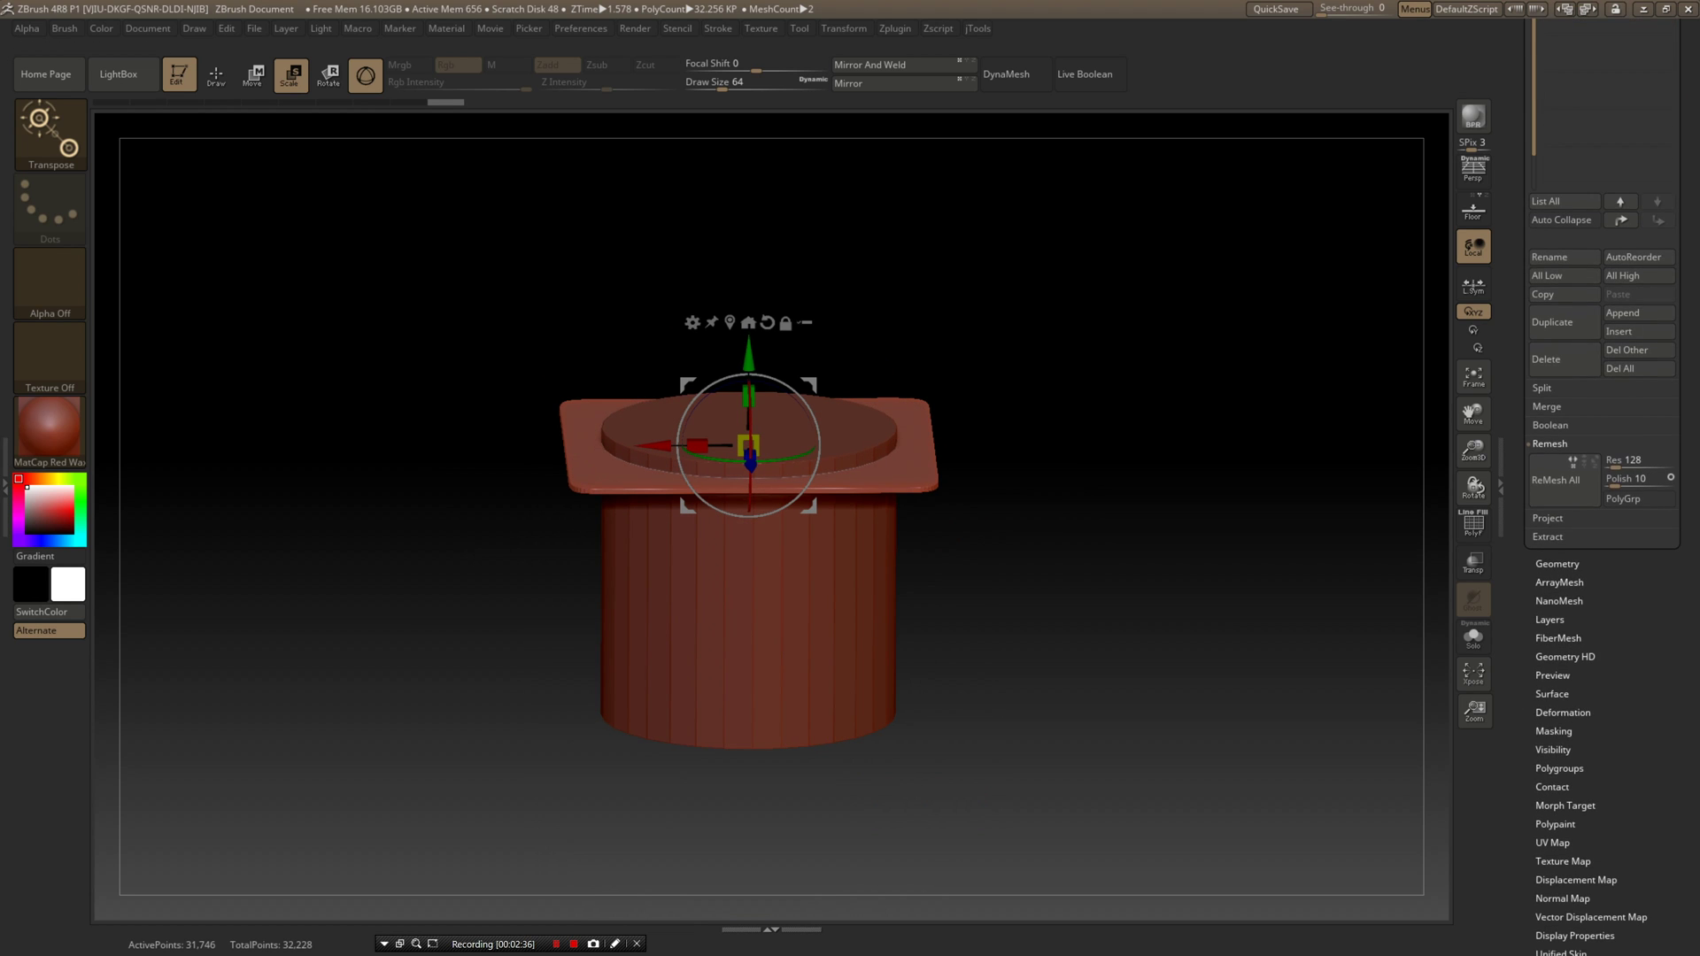
pyautogui.click(1559, 583)
pyautogui.moveTo(1637, 496); pyautogui.dragTo(1638, 790)
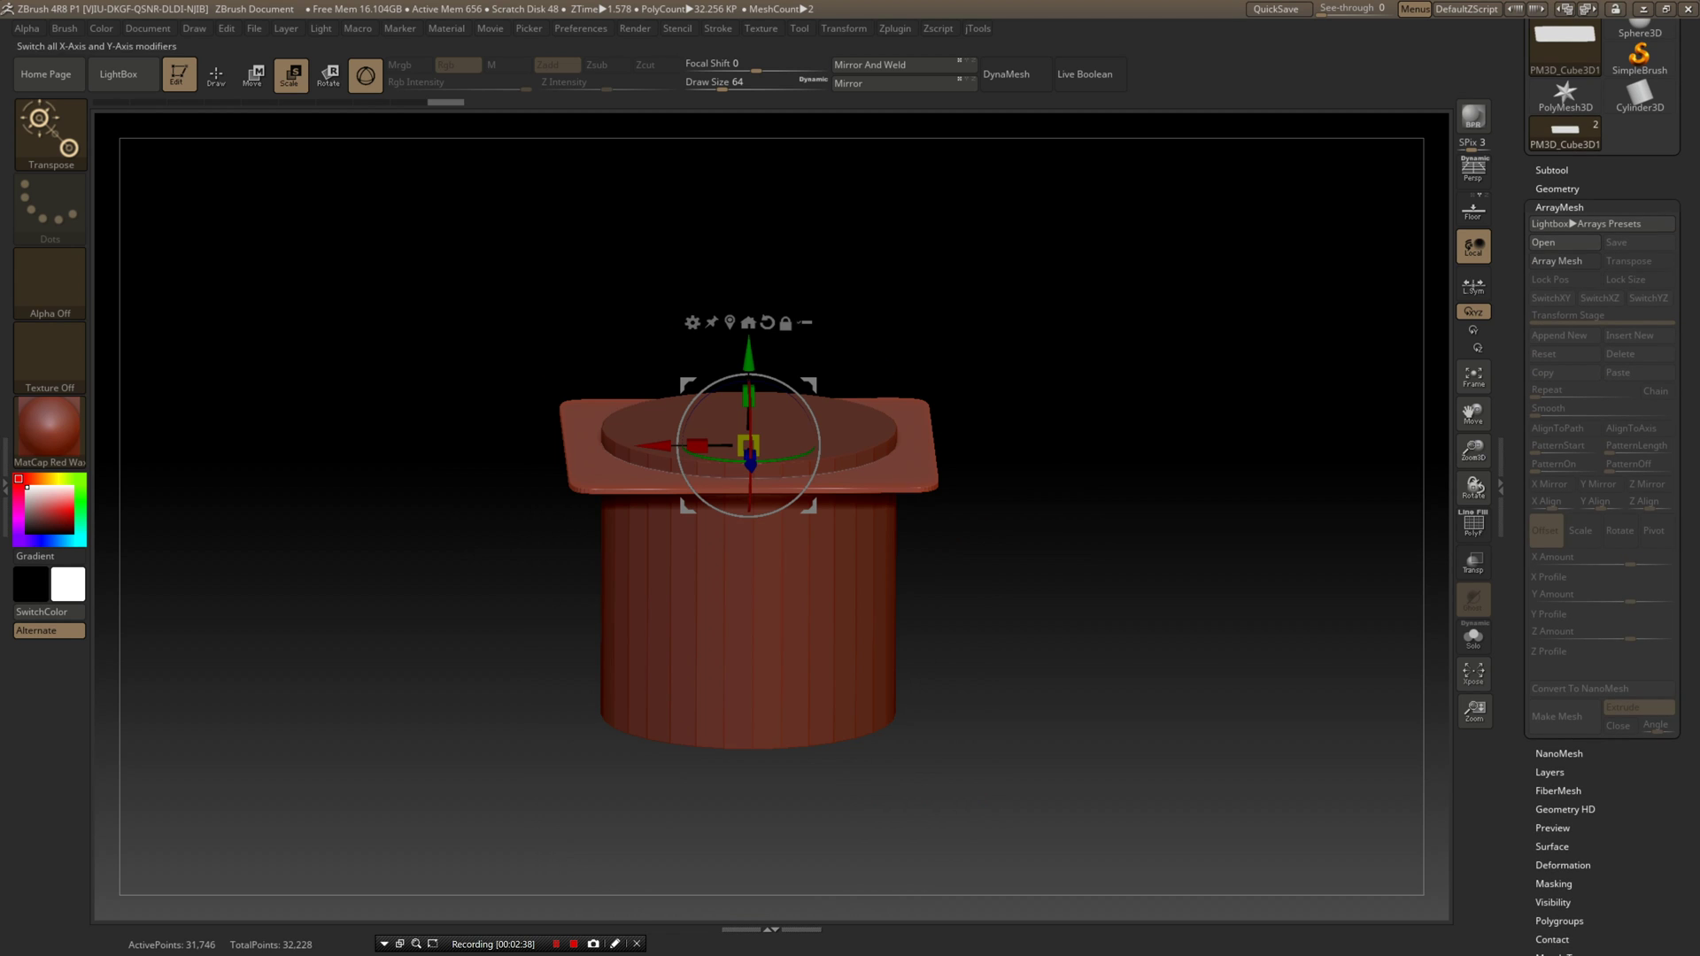
pyautogui.click(1556, 261)
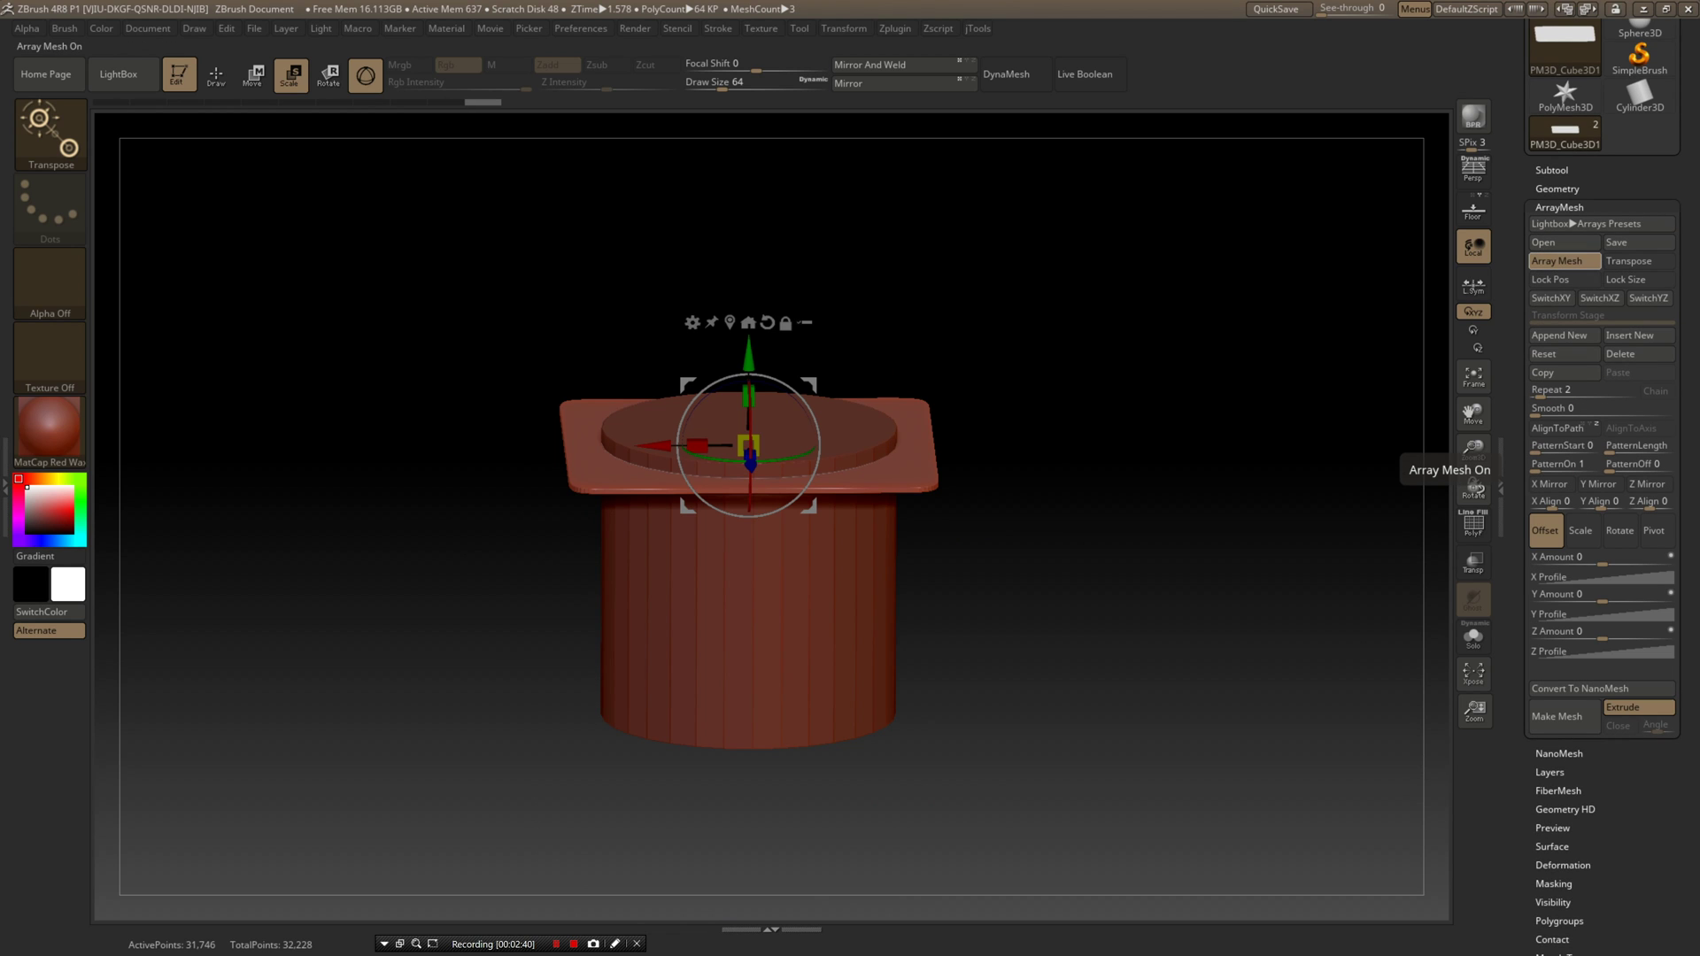
pyautogui.moveTo(1310, 451)
pyautogui.mouseDown()
pyautogui.moveTo(1317, 482)
pyautogui.moveTo(1323, 443)
pyautogui.mouseUp()
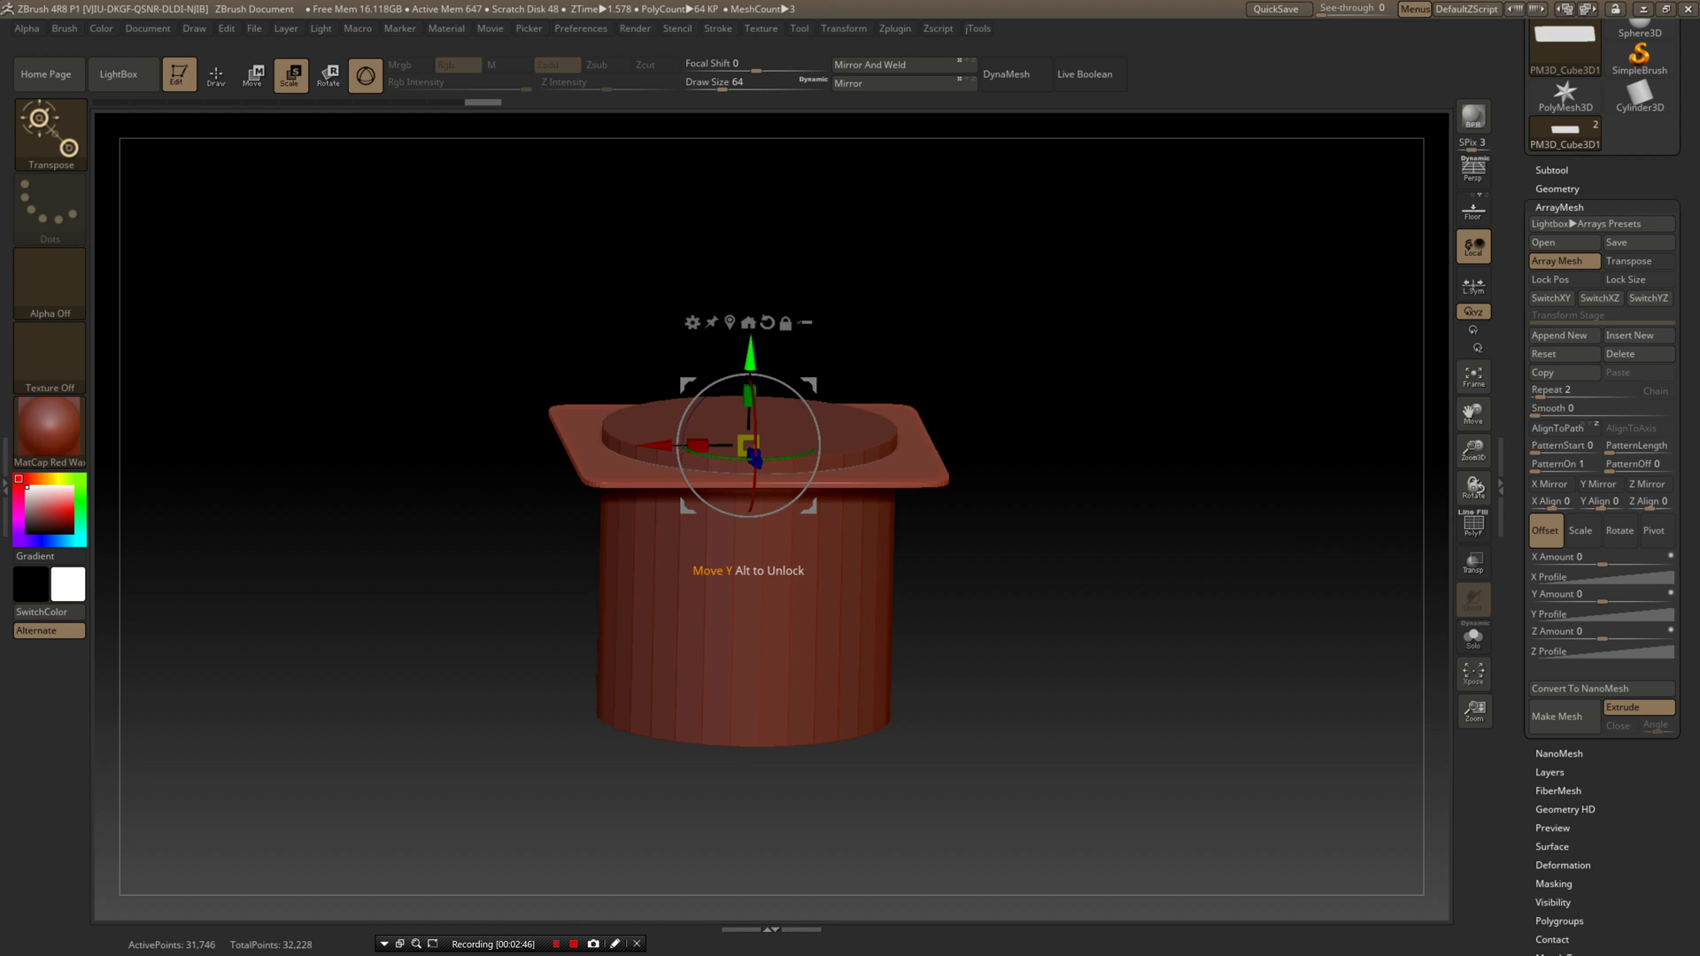
pyautogui.moveTo(751, 354); pyautogui.dragTo(751, 352)
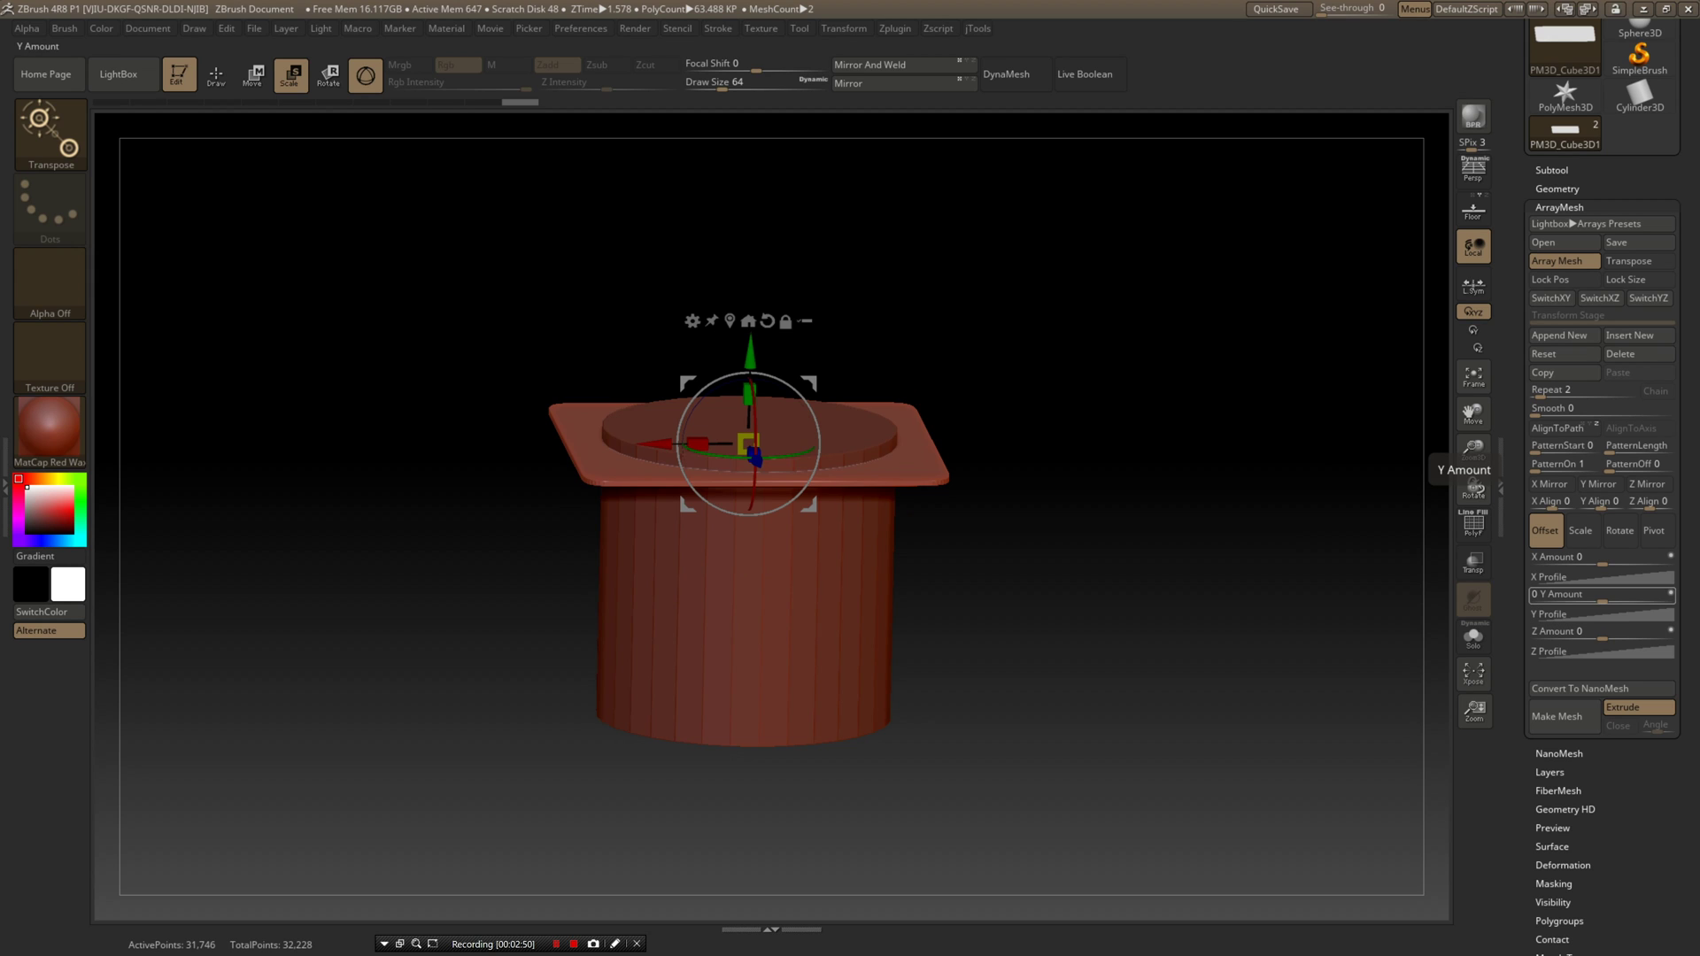
# - Stack the plates down the cylinder using Repeat 14 and a Y Amount offset of about 43.38
pyautogui.moveTo(1602, 598)
pyautogui.mouseDown()
pyautogui.moveTo(1631, 597)
pyautogui.moveTo(1547, 594)
pyautogui.moveTo(1632, 594)
pyautogui.mouseUp()
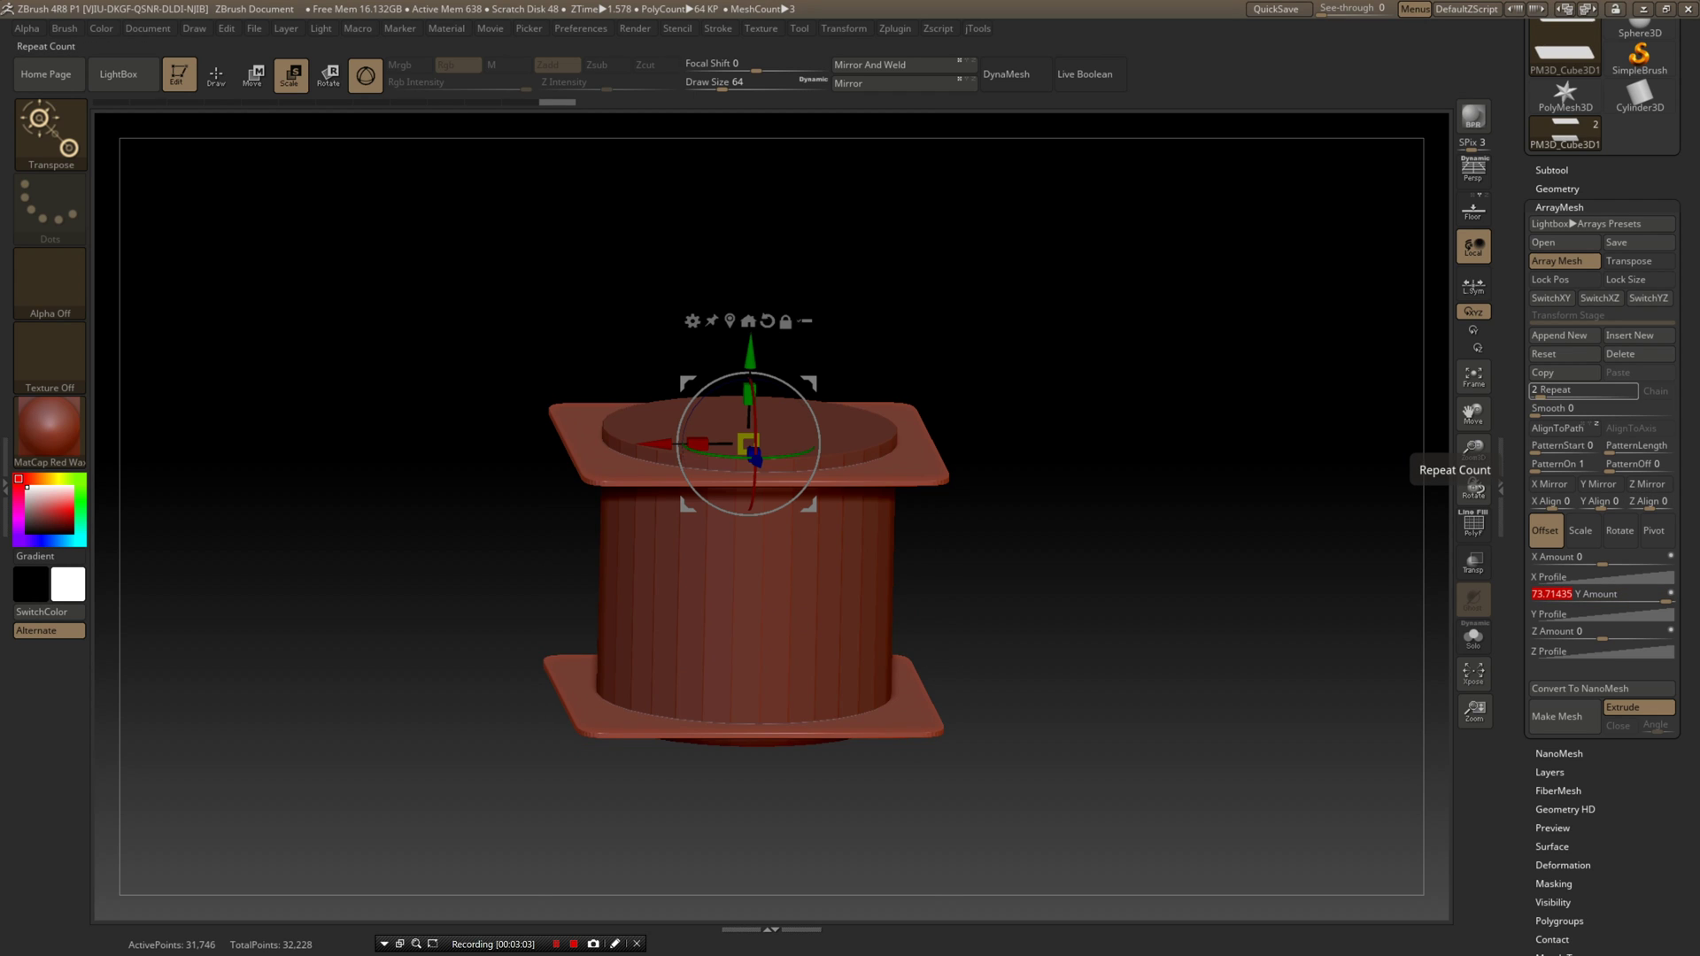
pyautogui.moveTo(1540, 392); pyautogui.dragTo(1567, 391)
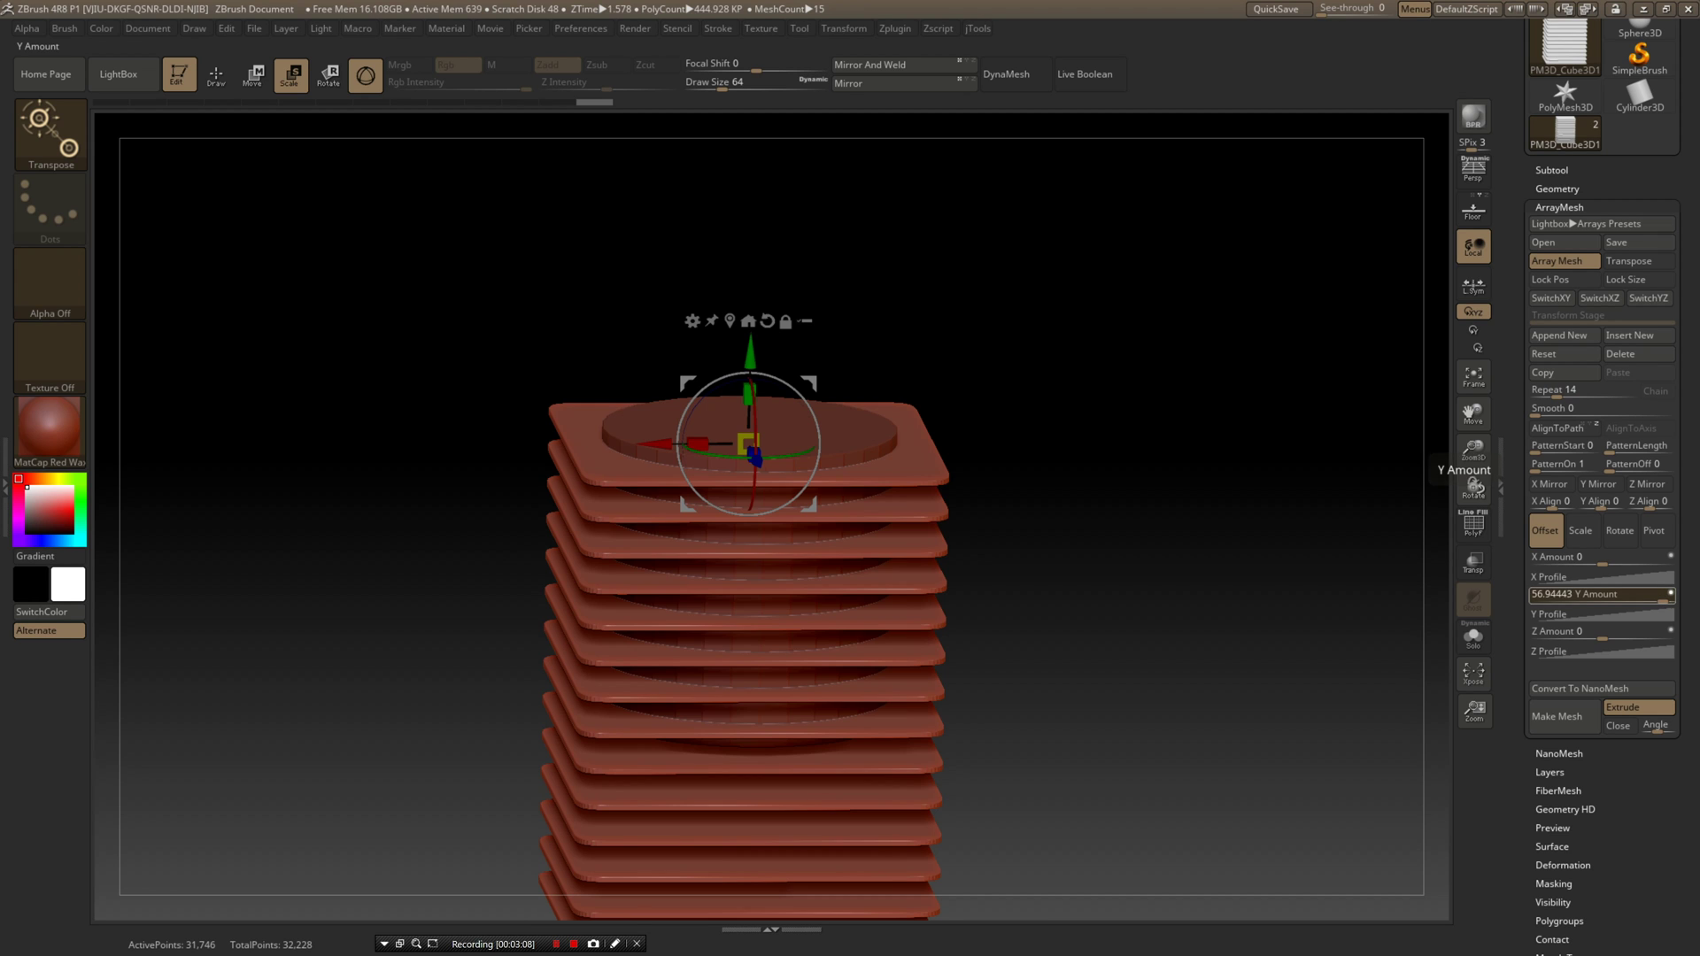
pyautogui.moveTo(1633, 594)
pyautogui.mouseDown()
pyautogui.moveTo(1593, 595)
pyautogui.moveTo(1614, 594)
pyautogui.mouseUp()
pyautogui.moveTo(1381, 496)
pyautogui.mouseDown()
pyautogui.moveTo(1355, 425)
pyautogui.moveTo(1408, 496)
pyautogui.mouseUp()
pyautogui.moveTo(1659, 598); pyautogui.dragTo(1659, 600)
pyautogui.keyDown('shift'); pyautogui.moveTo(1407, 417); pyautogui.dragTo(1395, 407); pyautogui.keyUp('shift')
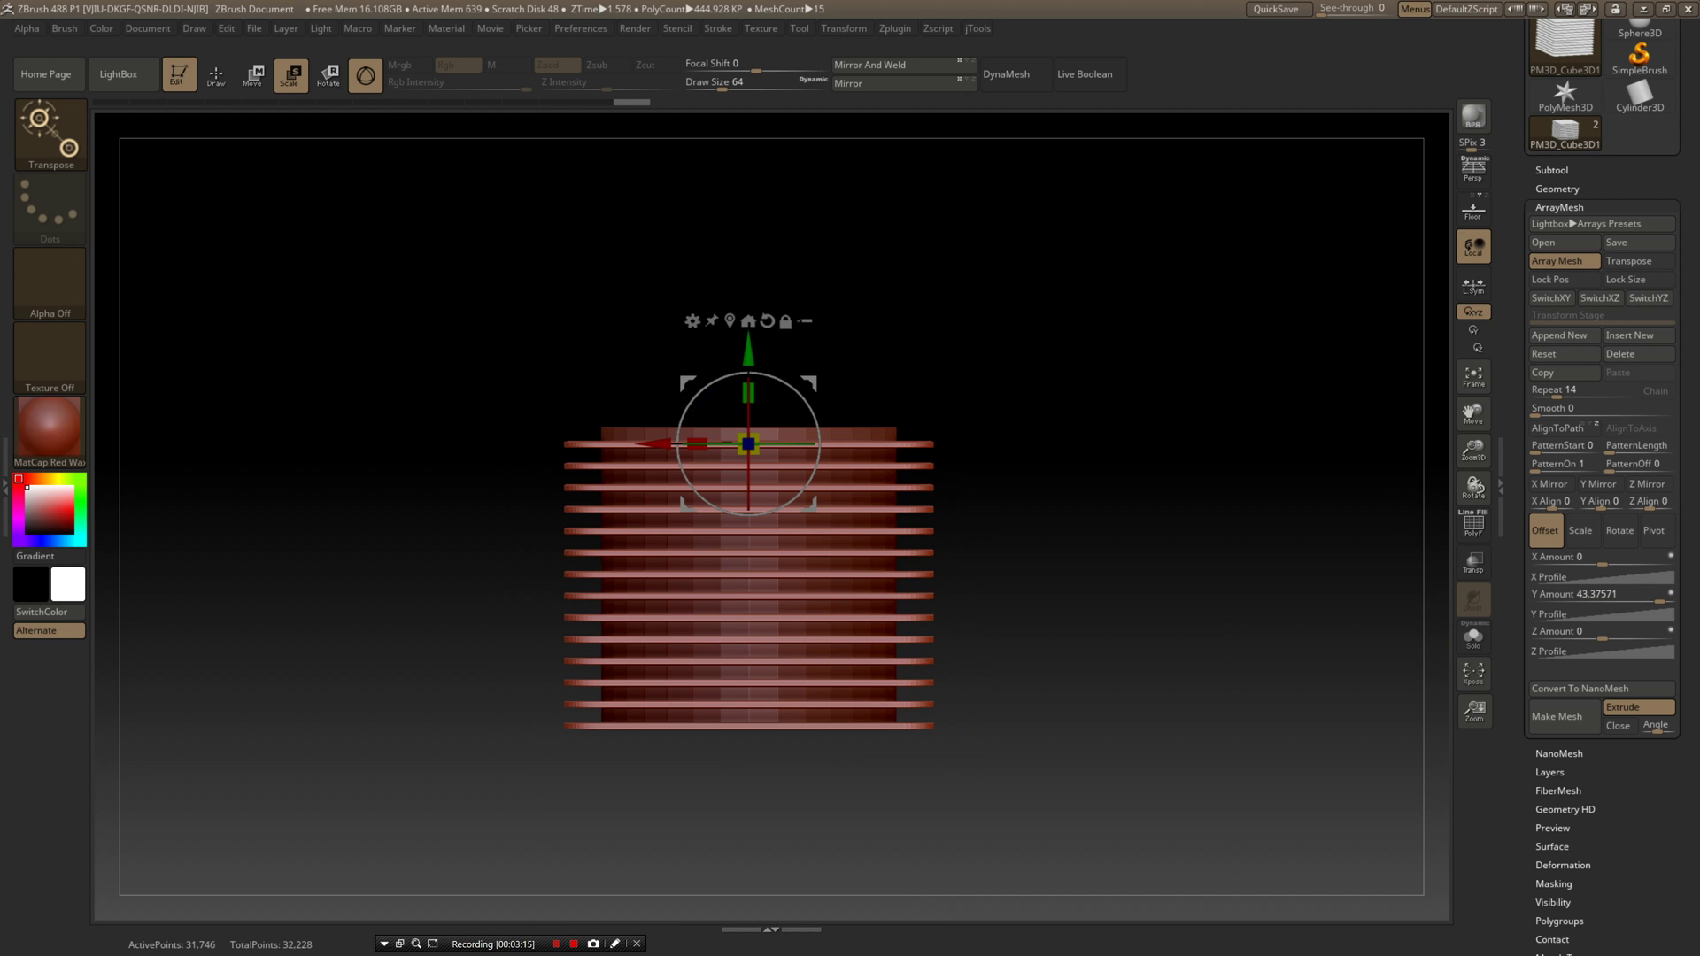
# - Adjust the plate stack's height along Y to fit the cylinder, comparing it with the engine reference image
pyautogui.moveTo(748, 348); pyautogui.dragTo(748, 342)
pyautogui.moveTo(1310, 425); pyautogui.dragTo(1395, 513)
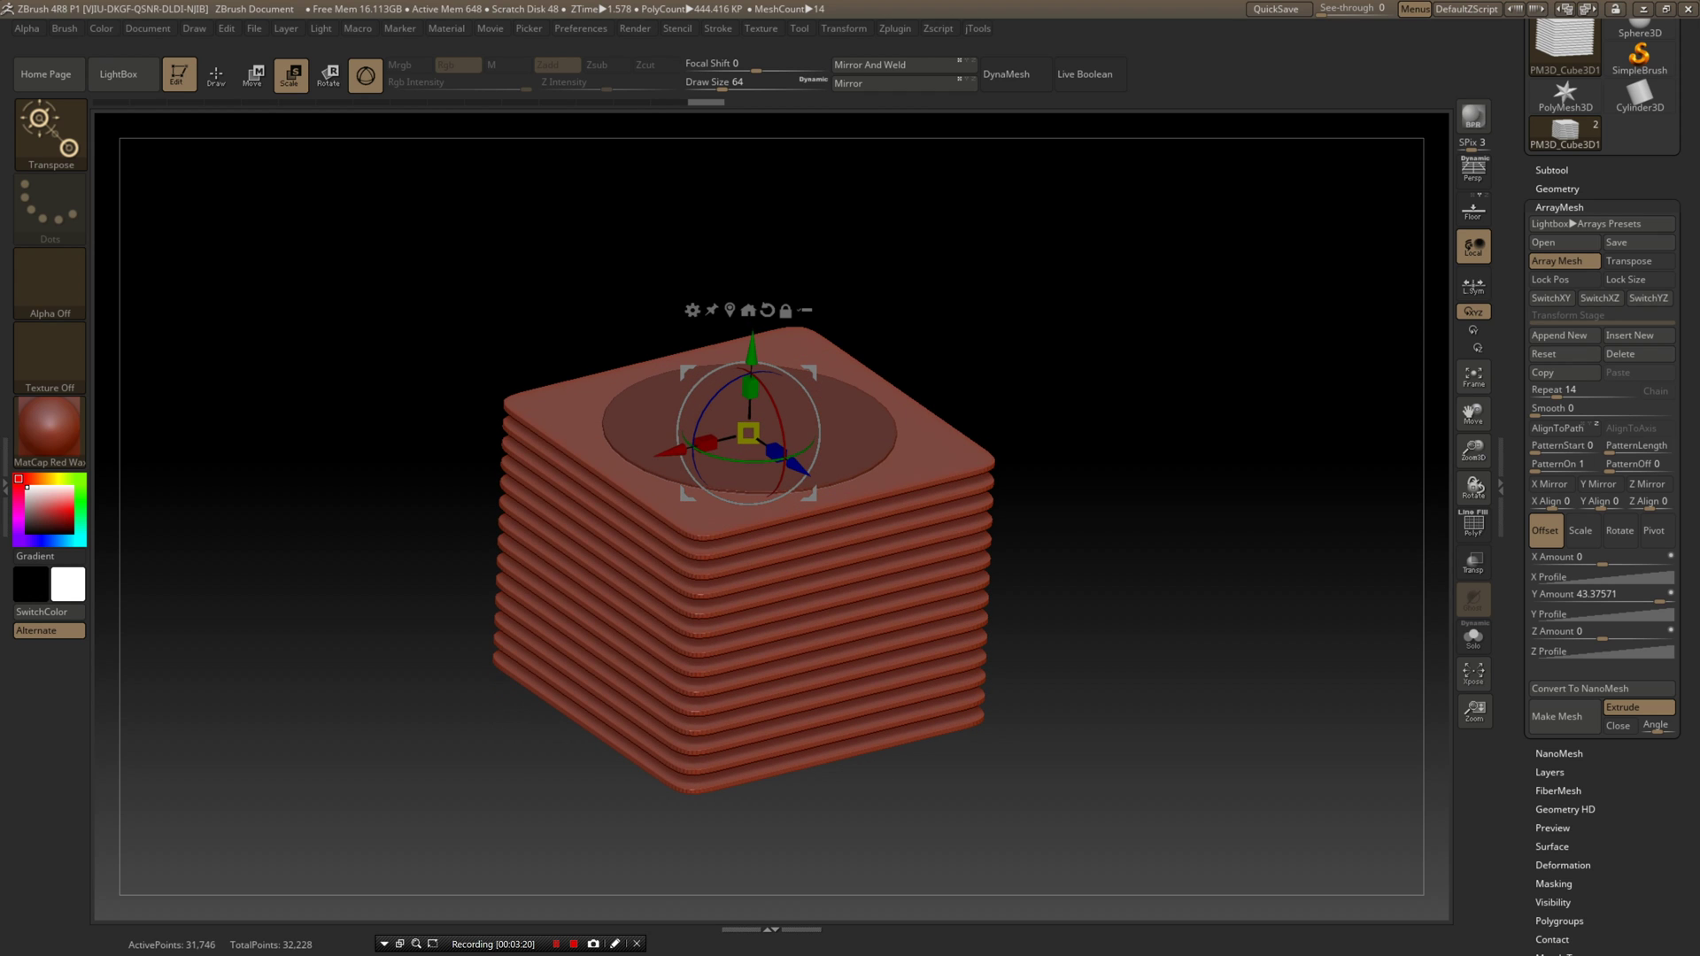
pyautogui.hotkey('alt', 'Tab')
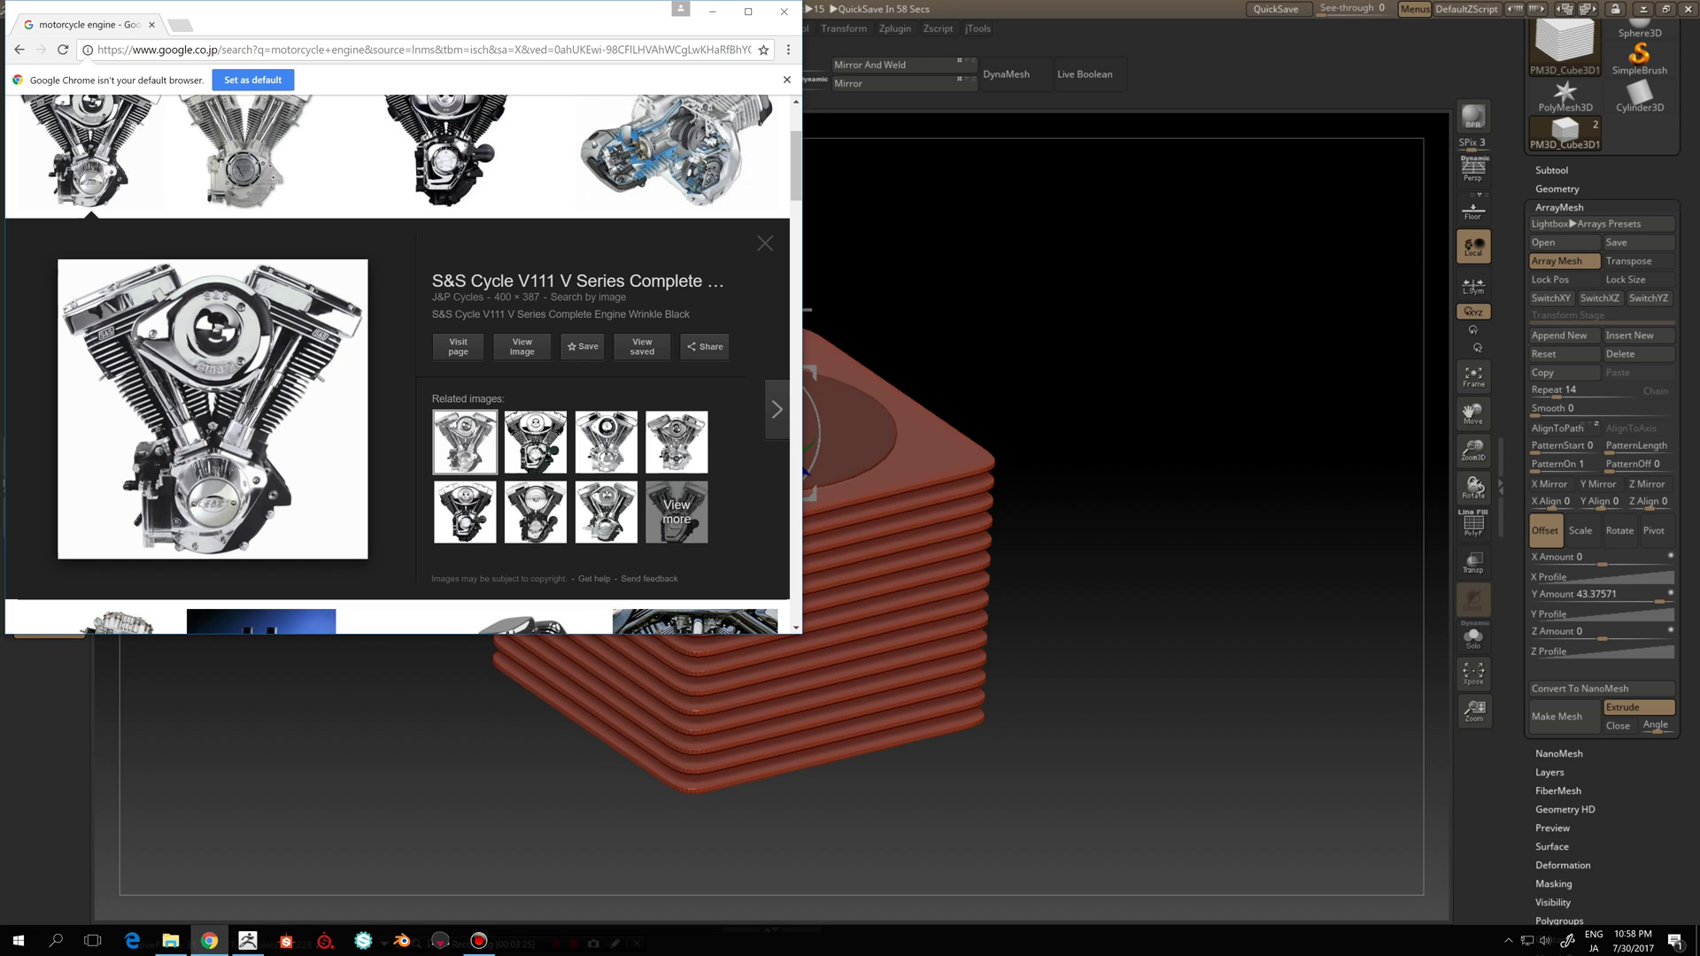
pyautogui.hotkey('alt', 'Tab')
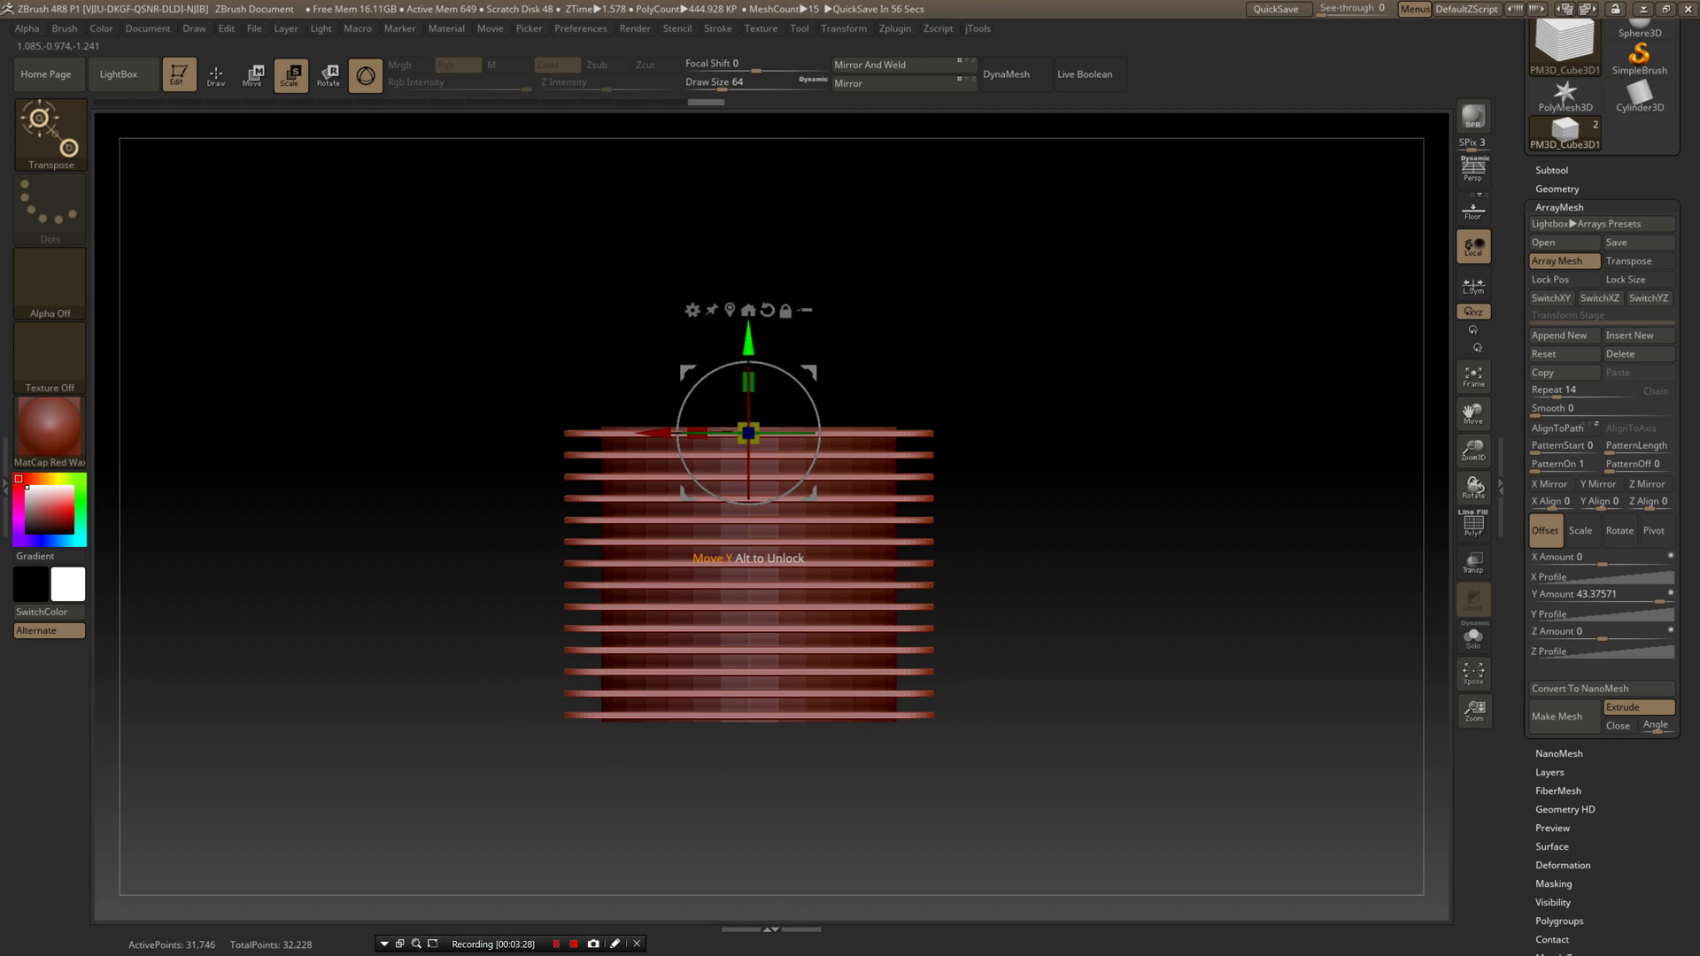
pyautogui.moveTo(748, 341); pyautogui.dragTo(748, 345)
pyautogui.moveTo(1089, 389); pyautogui.dragTo(1190, 482)
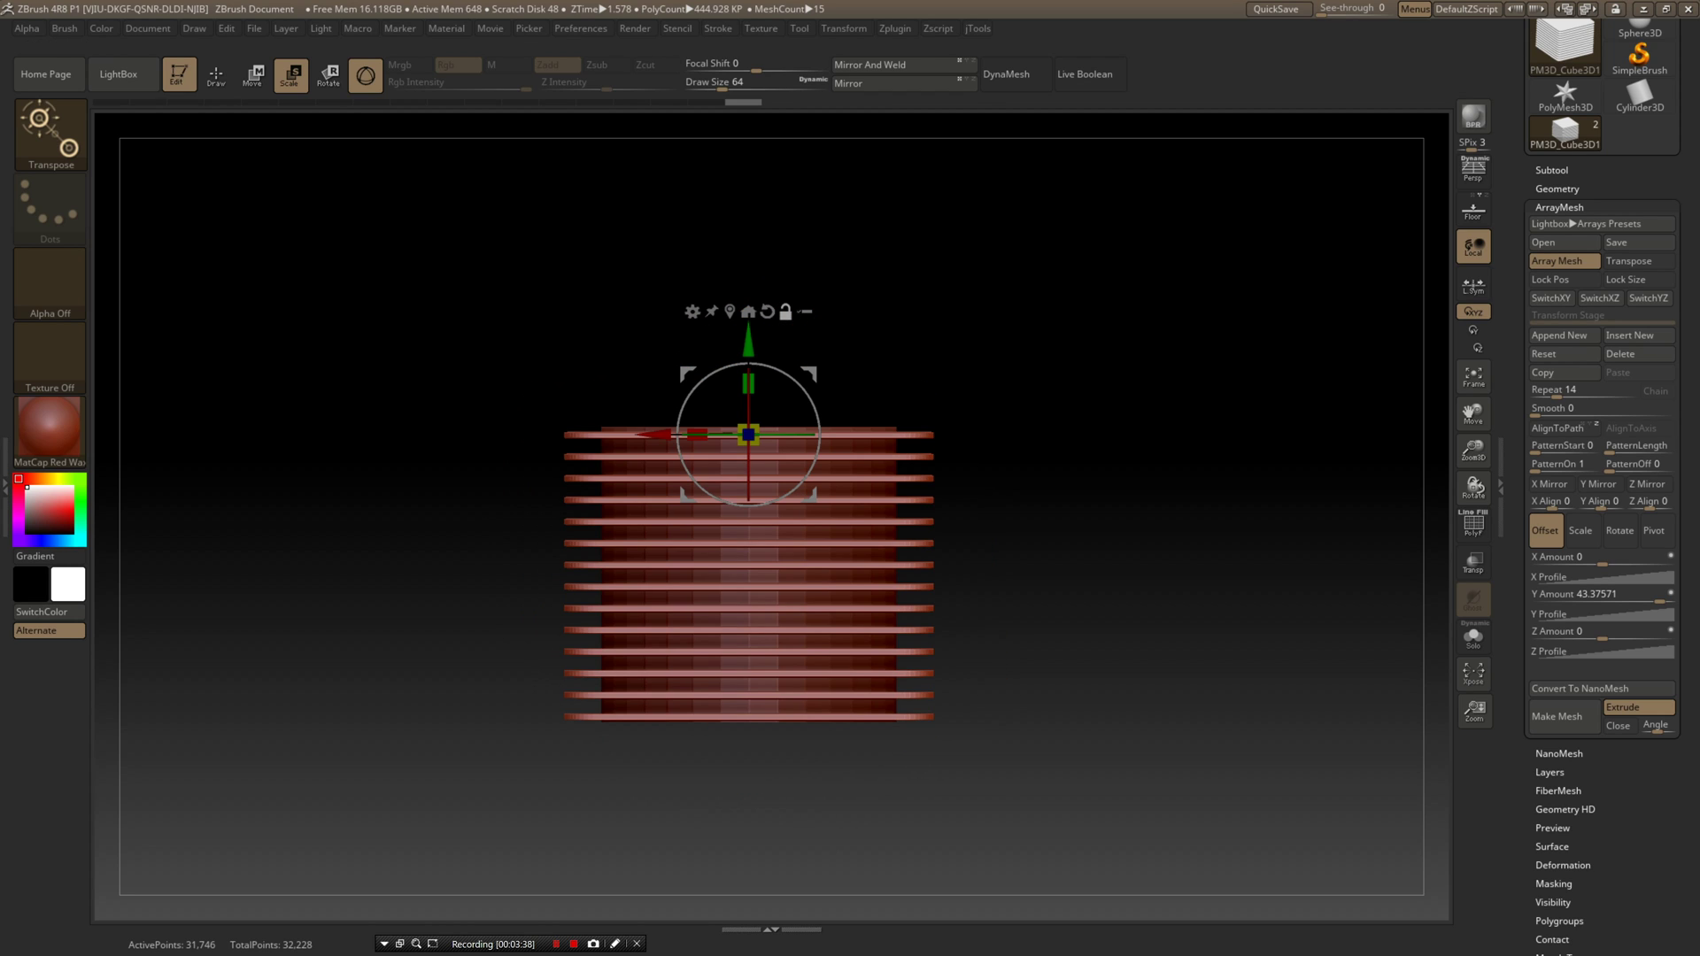
# - Try uneven plate spacing by reshaping the Y Profile curve of the array offset, and restore the straight curve
pyautogui.click(1576, 594)
pyautogui.press('Return')
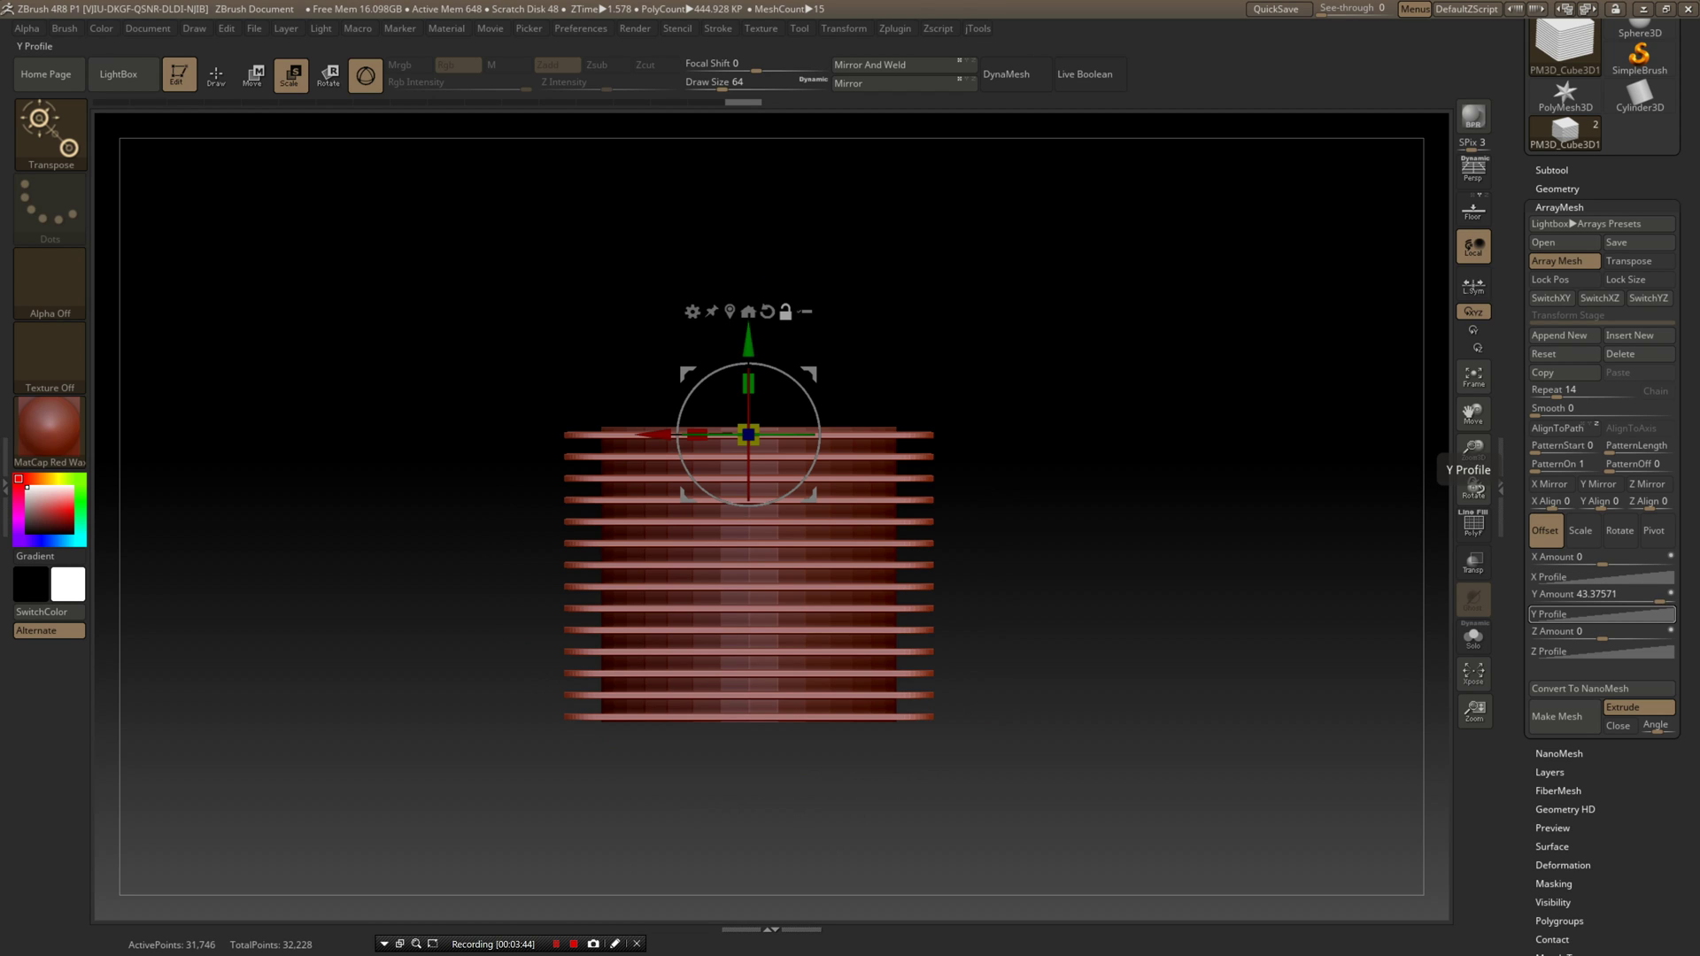
pyautogui.click(1576, 594)
pyautogui.press('Return')
pyautogui.click(1600, 614)
pyautogui.moveTo(1601, 680); pyautogui.dragTo(1631, 650)
pyautogui.moveTo(1107, 531)
pyautogui.mouseDown()
pyautogui.moveTo(1132, 574)
pyautogui.moveTo(1122, 545)
pyautogui.mouseUp()
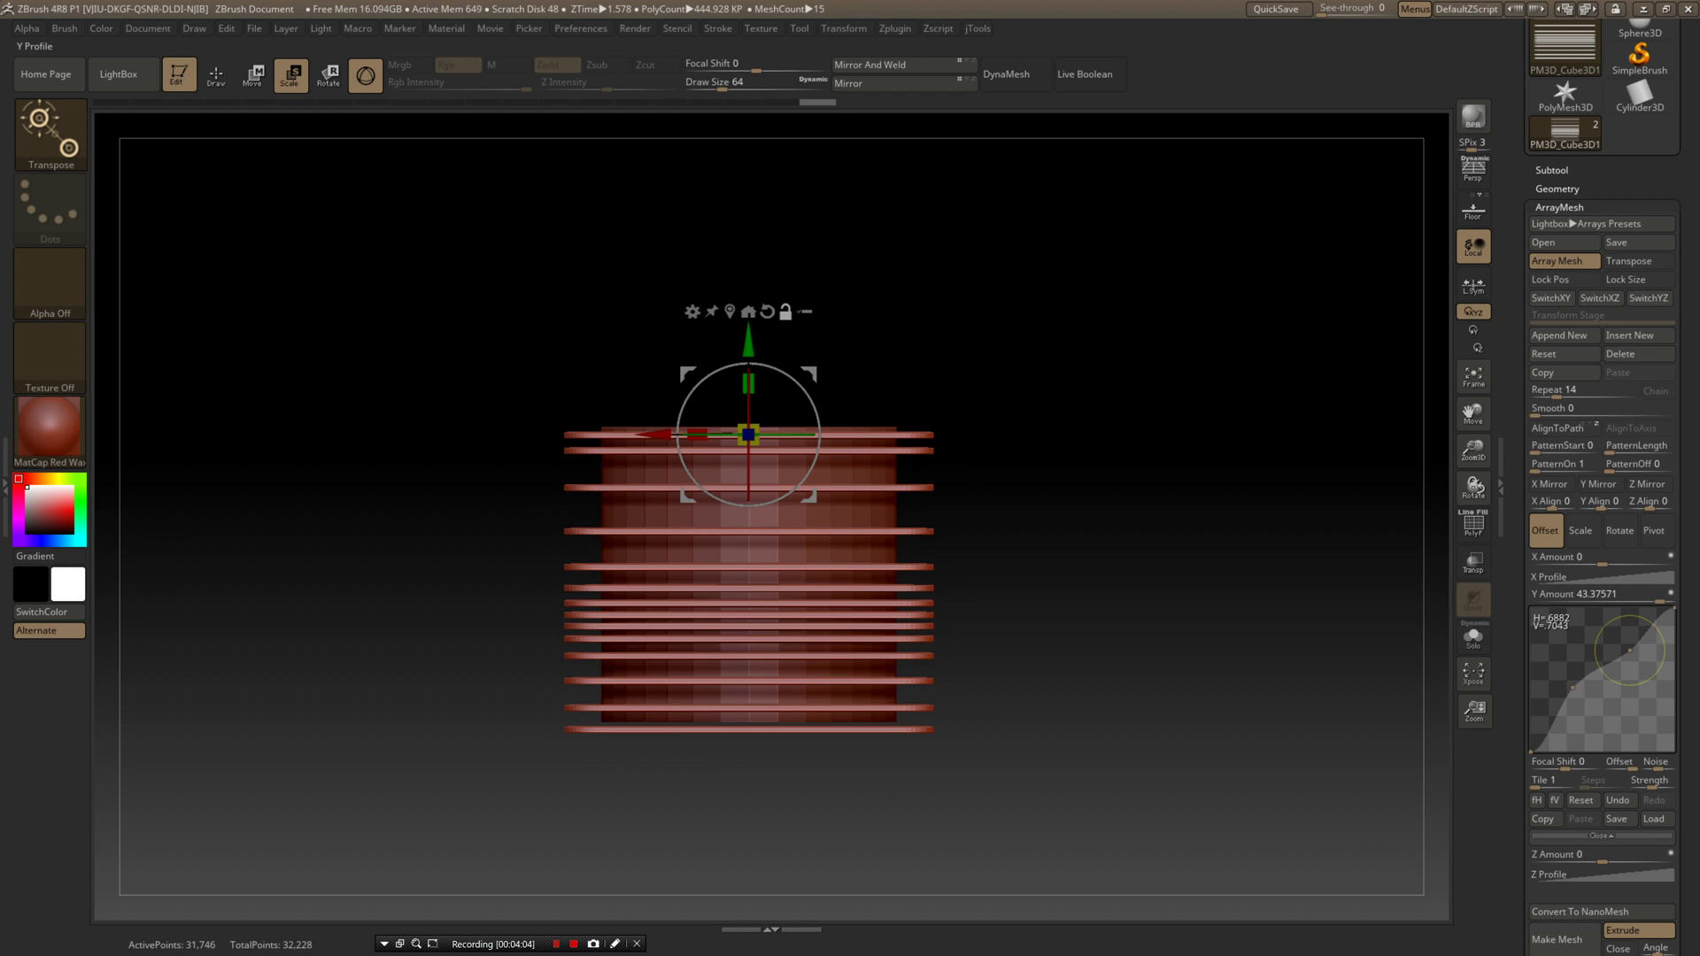
pyautogui.moveTo(1630, 650); pyautogui.dragTo(1687, 620)
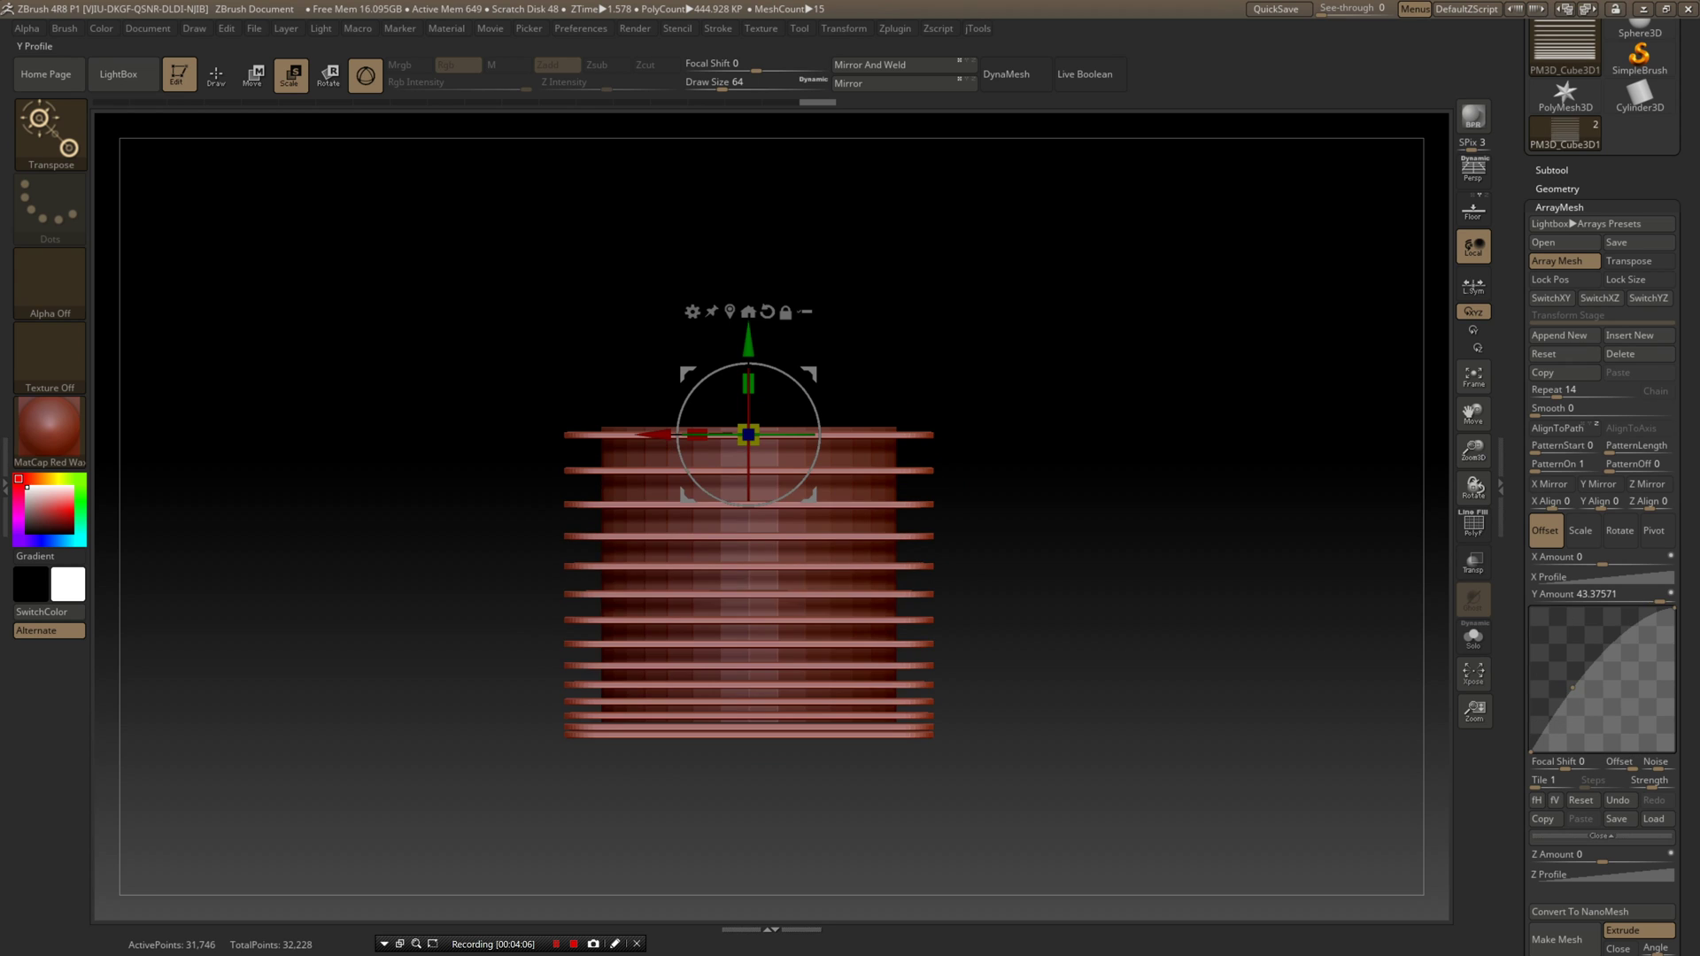
pyautogui.moveTo(1573, 687); pyautogui.dragTo(1516, 650)
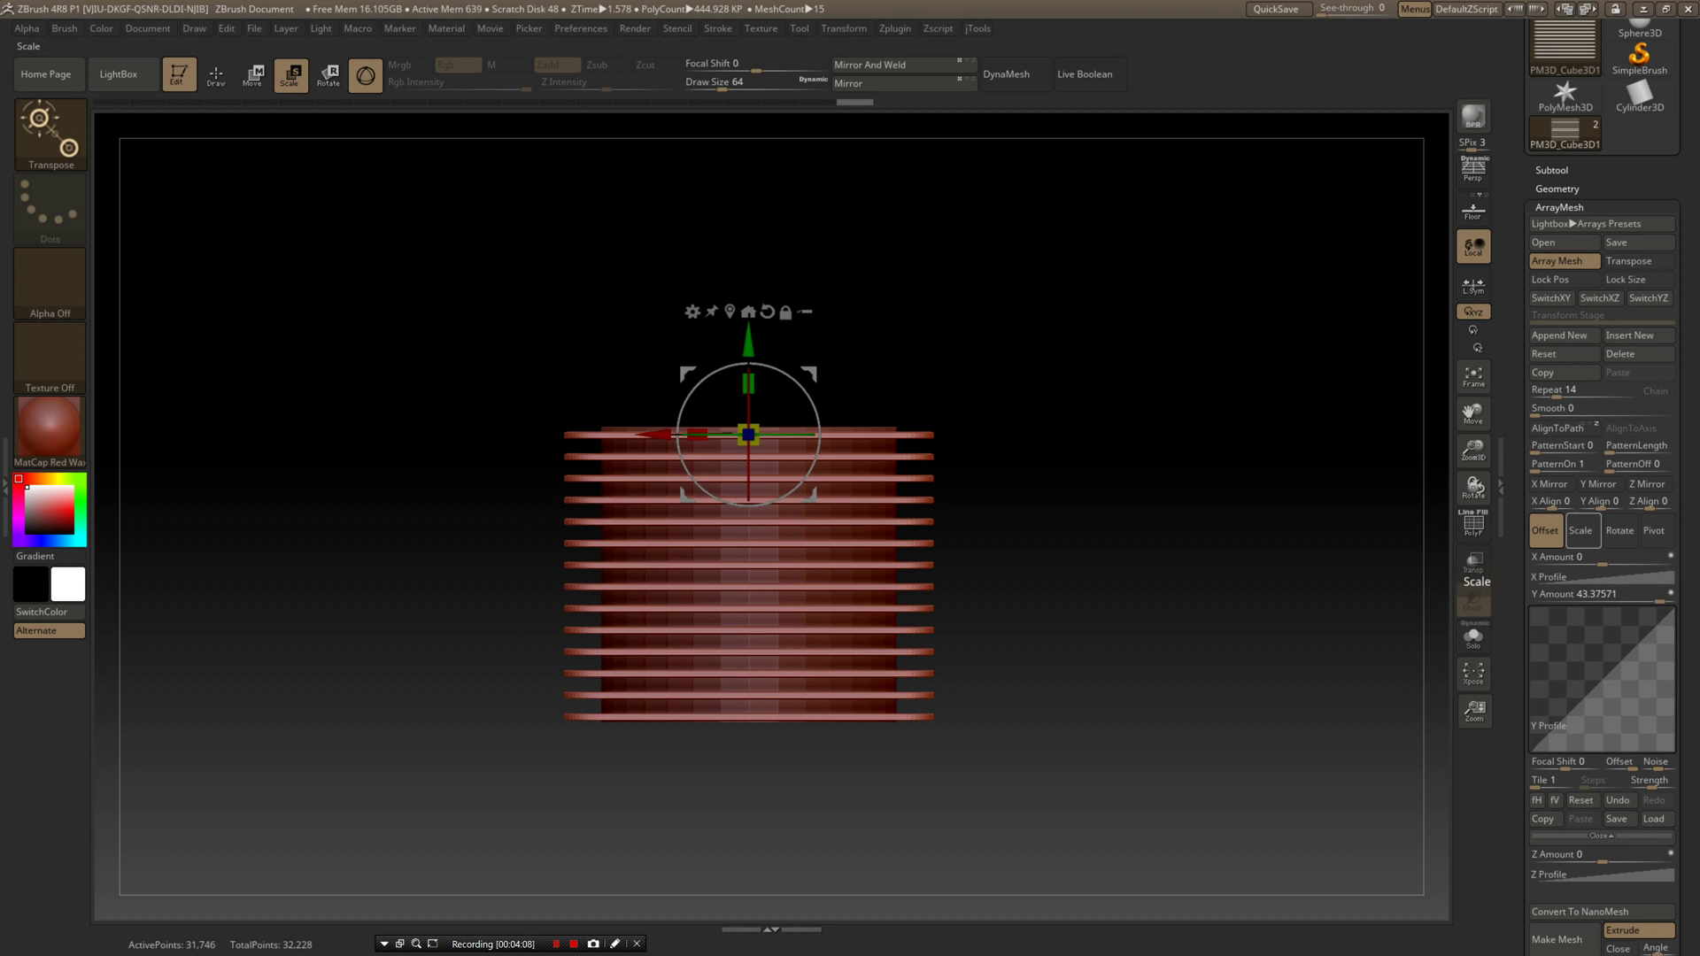
# - Set the array's Scale X Amount to about 2.05 so the plates widen progressively toward the cylinder's base
pyautogui.click(1581, 531)
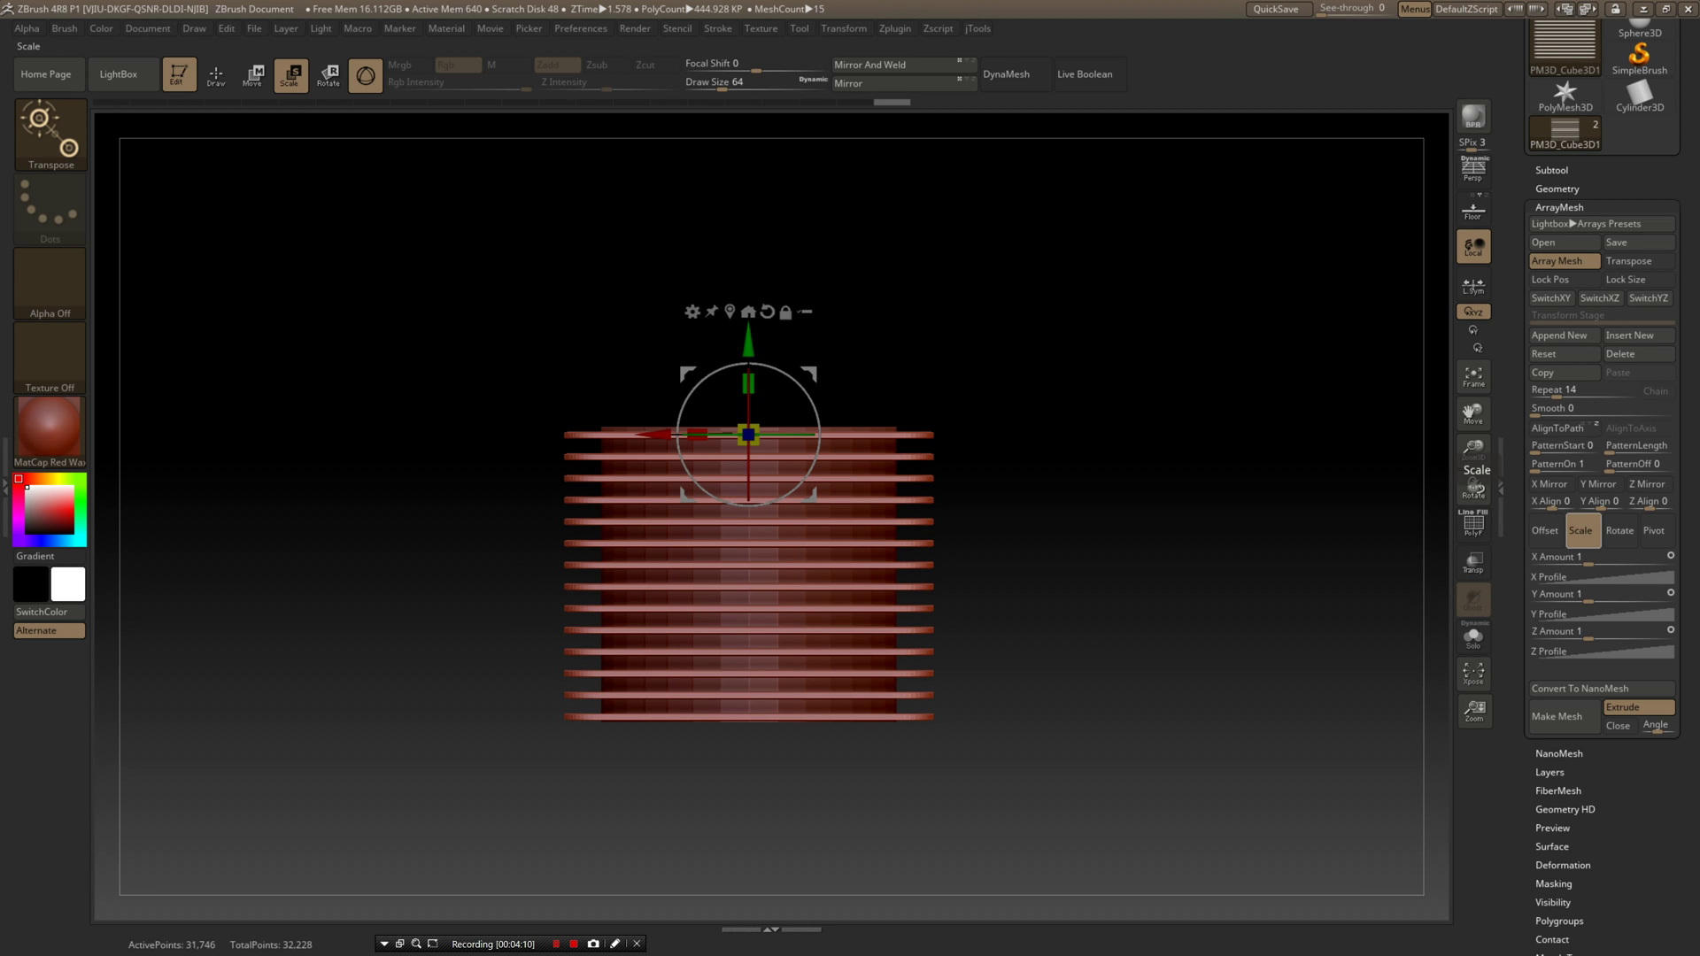
pyautogui.moveTo(1124, 549); pyautogui.dragTo(1159, 567)
pyautogui.click(1585, 594)
pyautogui.click(1585, 557)
pyautogui.moveTo(1589, 559); pyautogui.dragTo(1596, 559)
pyautogui.moveTo(1240, 567); pyautogui.dragTo(1319, 581)
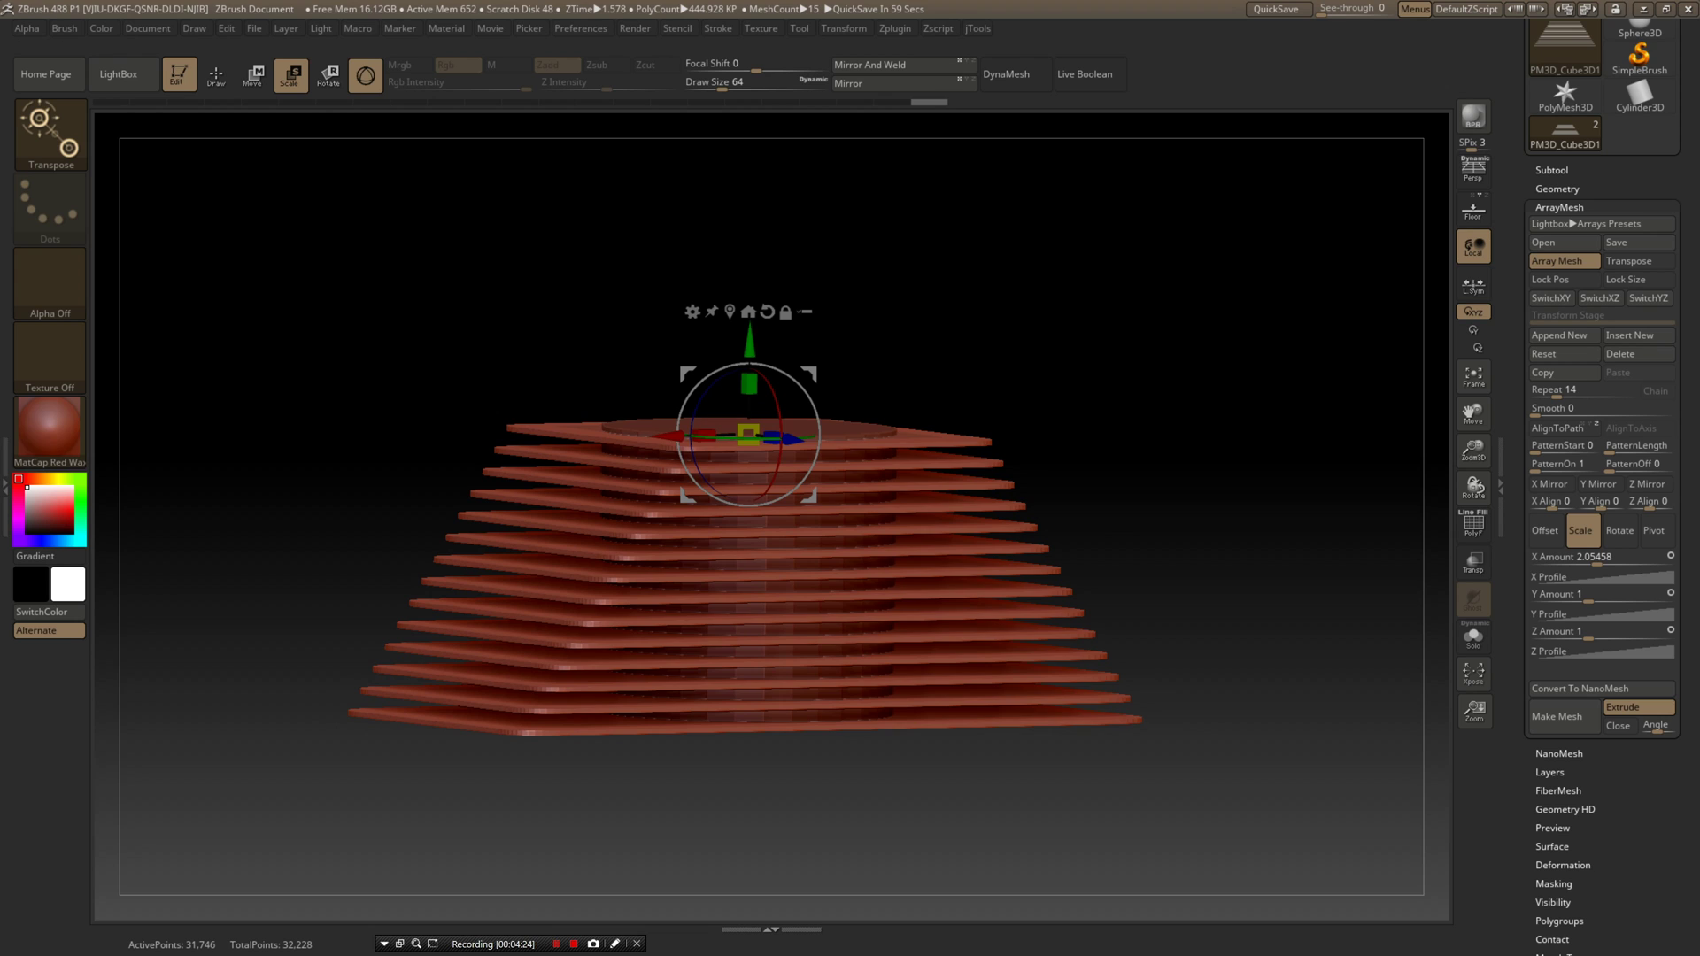
pyautogui.moveTo(1319, 581); pyautogui.dragTo(1292, 573)
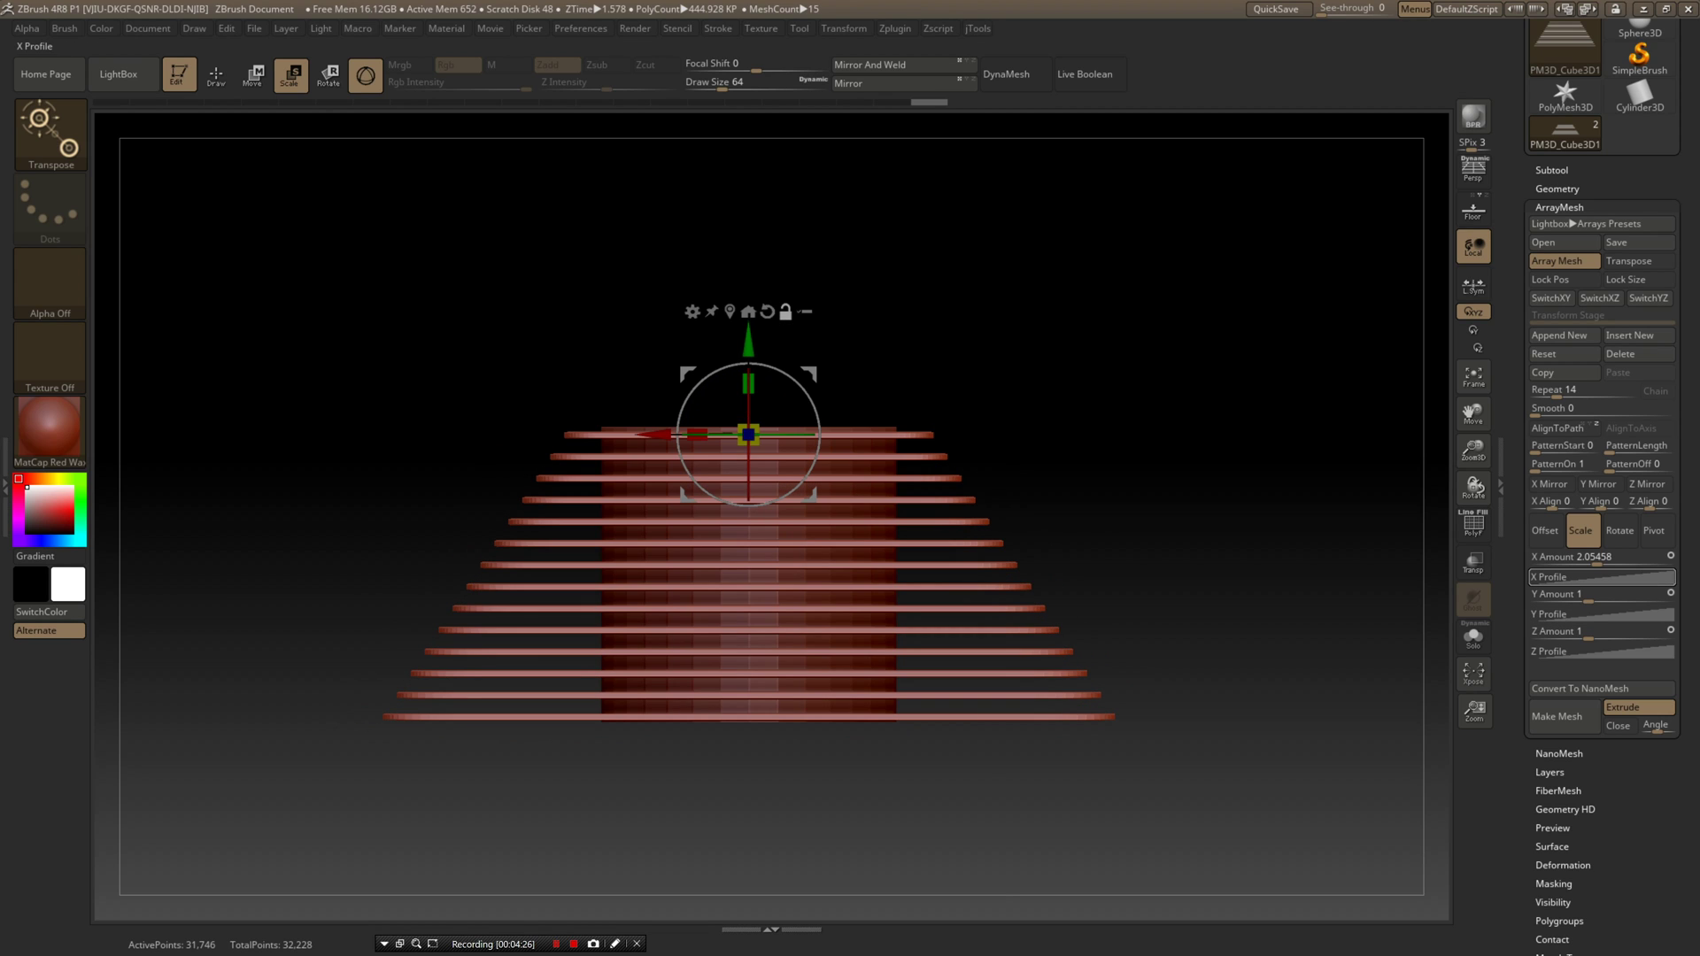
# - Bend the array's Scale X Profile curve and reduce its Scale X Amount to about 1.05
pyautogui.click(1601, 577)
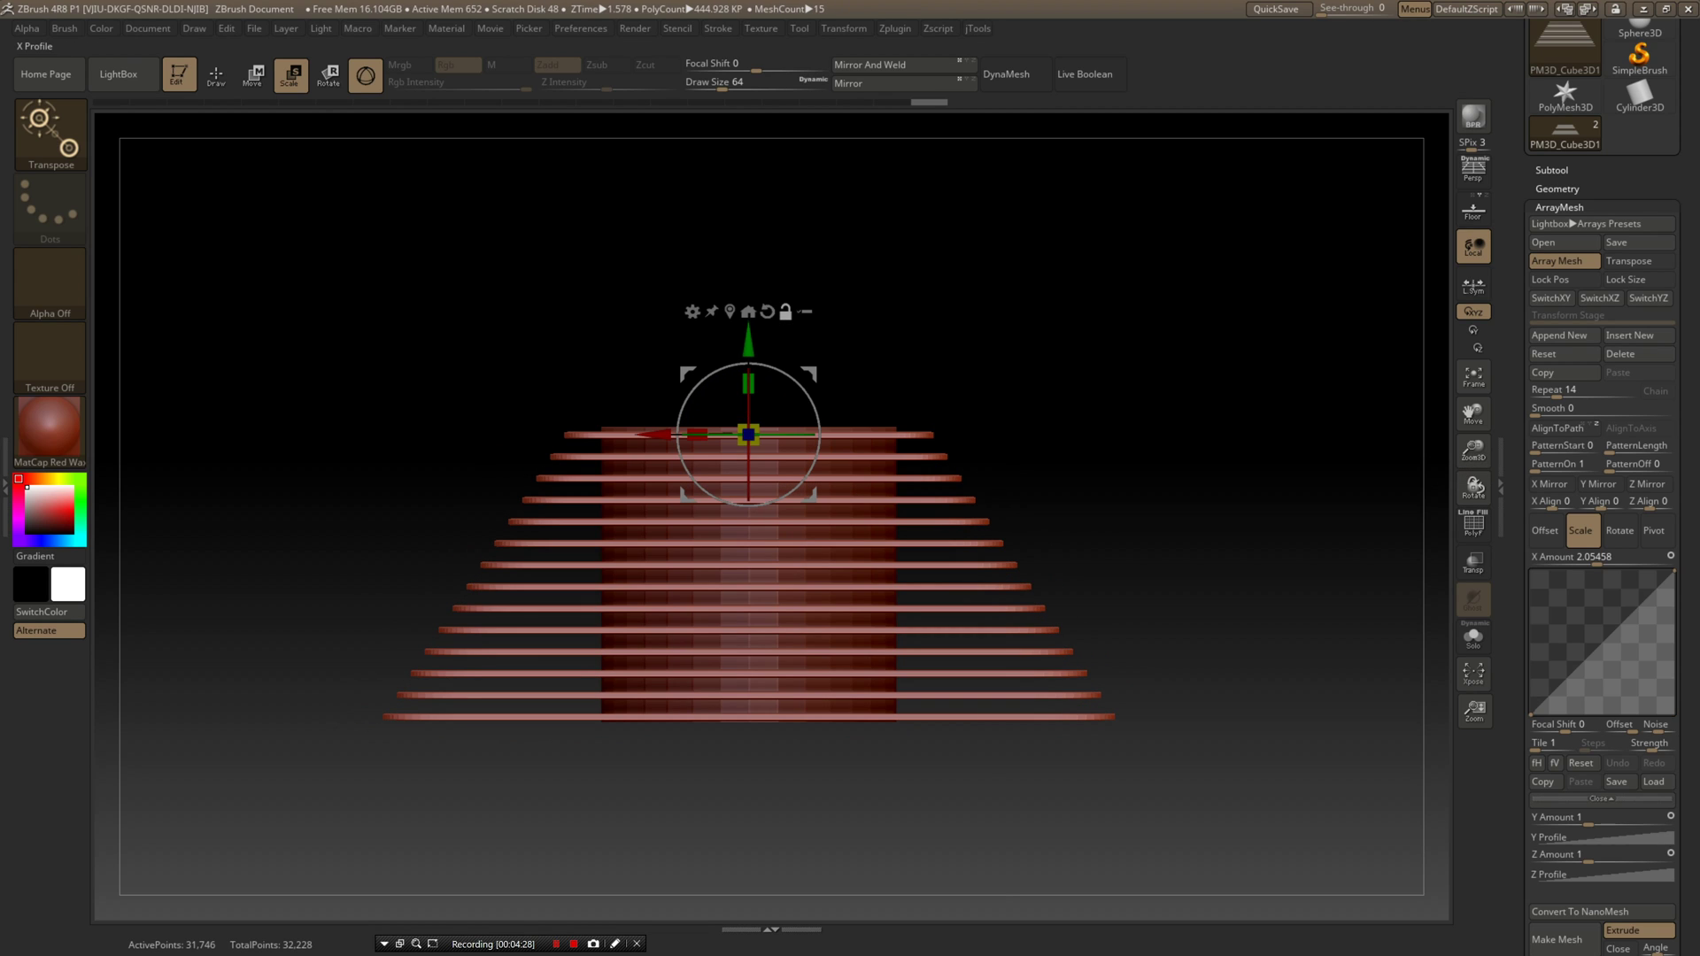
pyautogui.moveTo(1601, 644)
pyautogui.mouseDown()
pyautogui.moveTo(1637, 695)
pyautogui.moveTo(1584, 624)
pyautogui.moveTo(1611, 693)
pyautogui.moveTo(1588, 656)
pyautogui.mouseUp()
pyautogui.moveTo(1231, 460); pyautogui.dragTo(1270, 496)
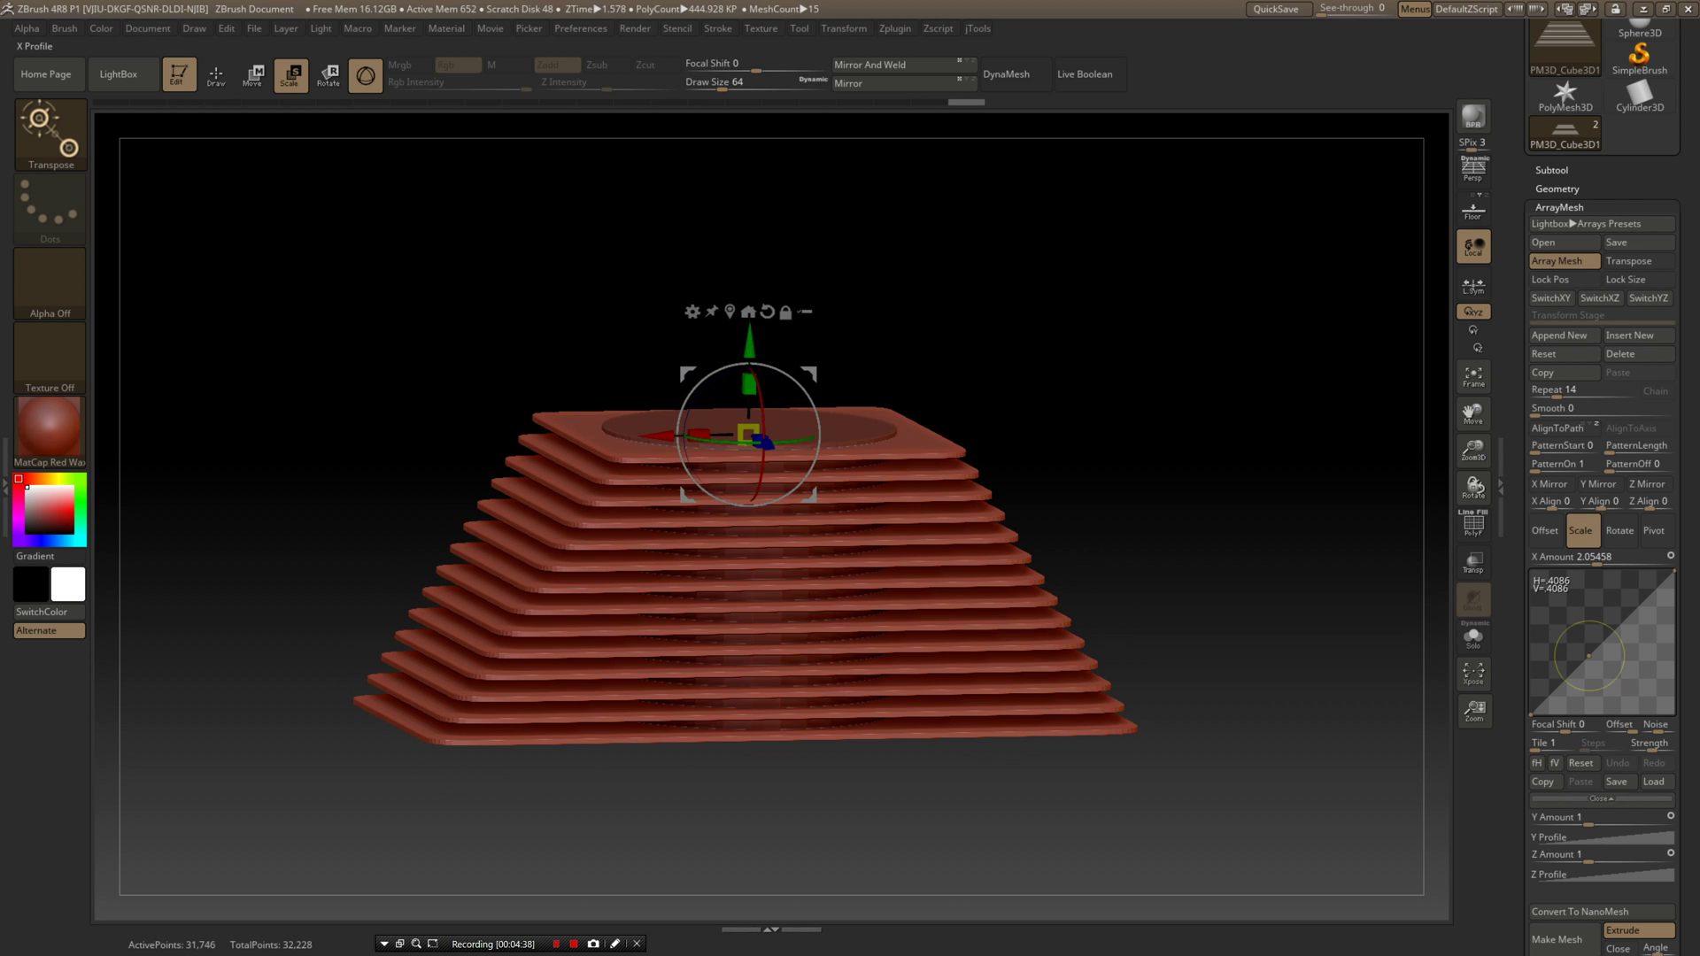
pyautogui.moveTo(1588, 655); pyautogui.dragTo(1600, 678)
pyautogui.moveTo(1596, 561); pyautogui.dragTo(1592, 556)
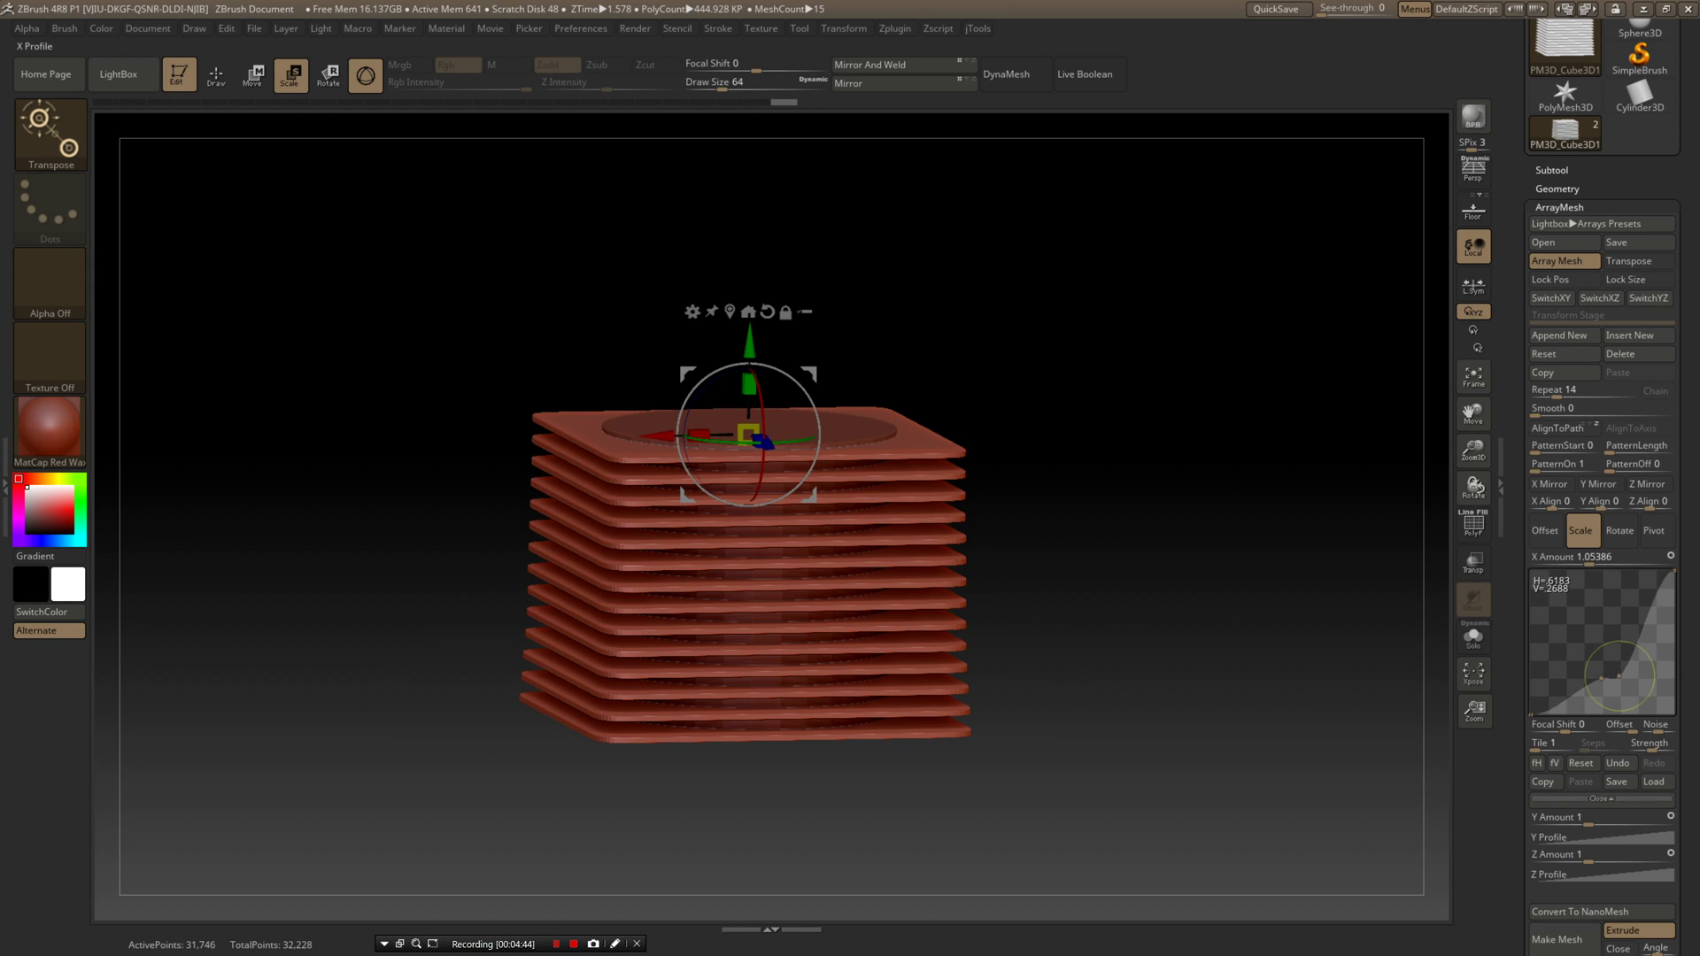
# - Try an S-shaped Scale X Profile curve on the plate stack, and remove its extra points to restore the straight curve
pyautogui.moveTo(1618, 674); pyautogui.dragTo(1562, 647)
pyautogui.moveTo(1283, 589); pyautogui.dragTo(1217, 562)
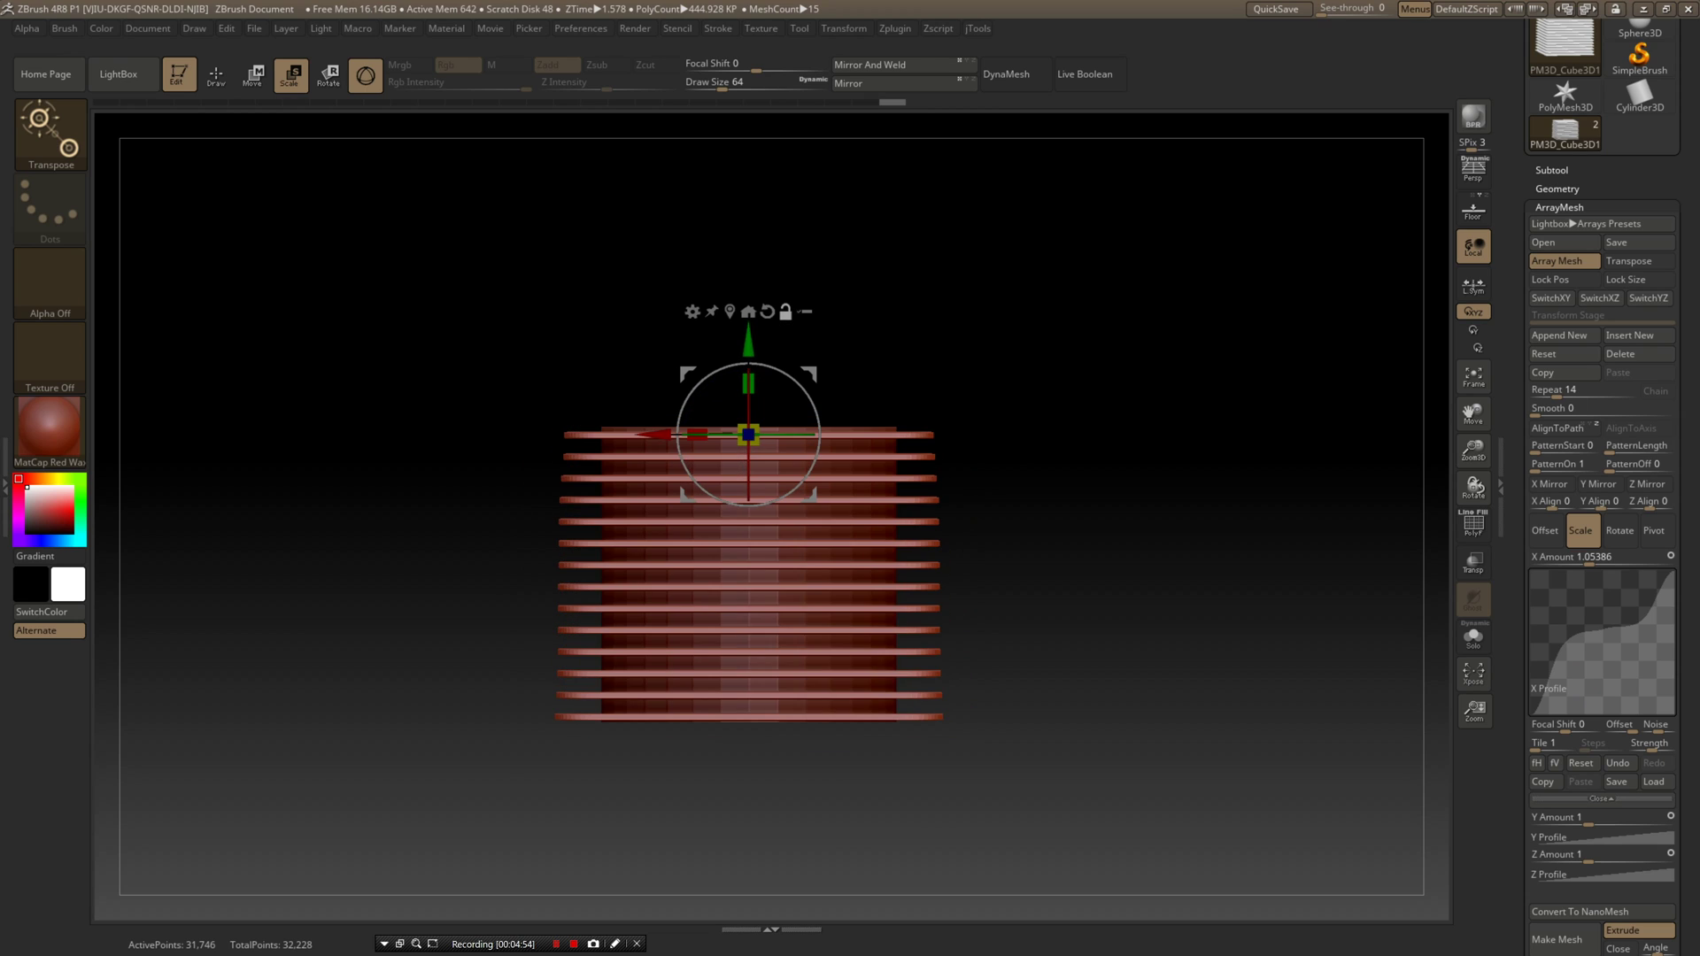
pyautogui.moveTo(1561, 646); pyautogui.dragTo(1650, 607)
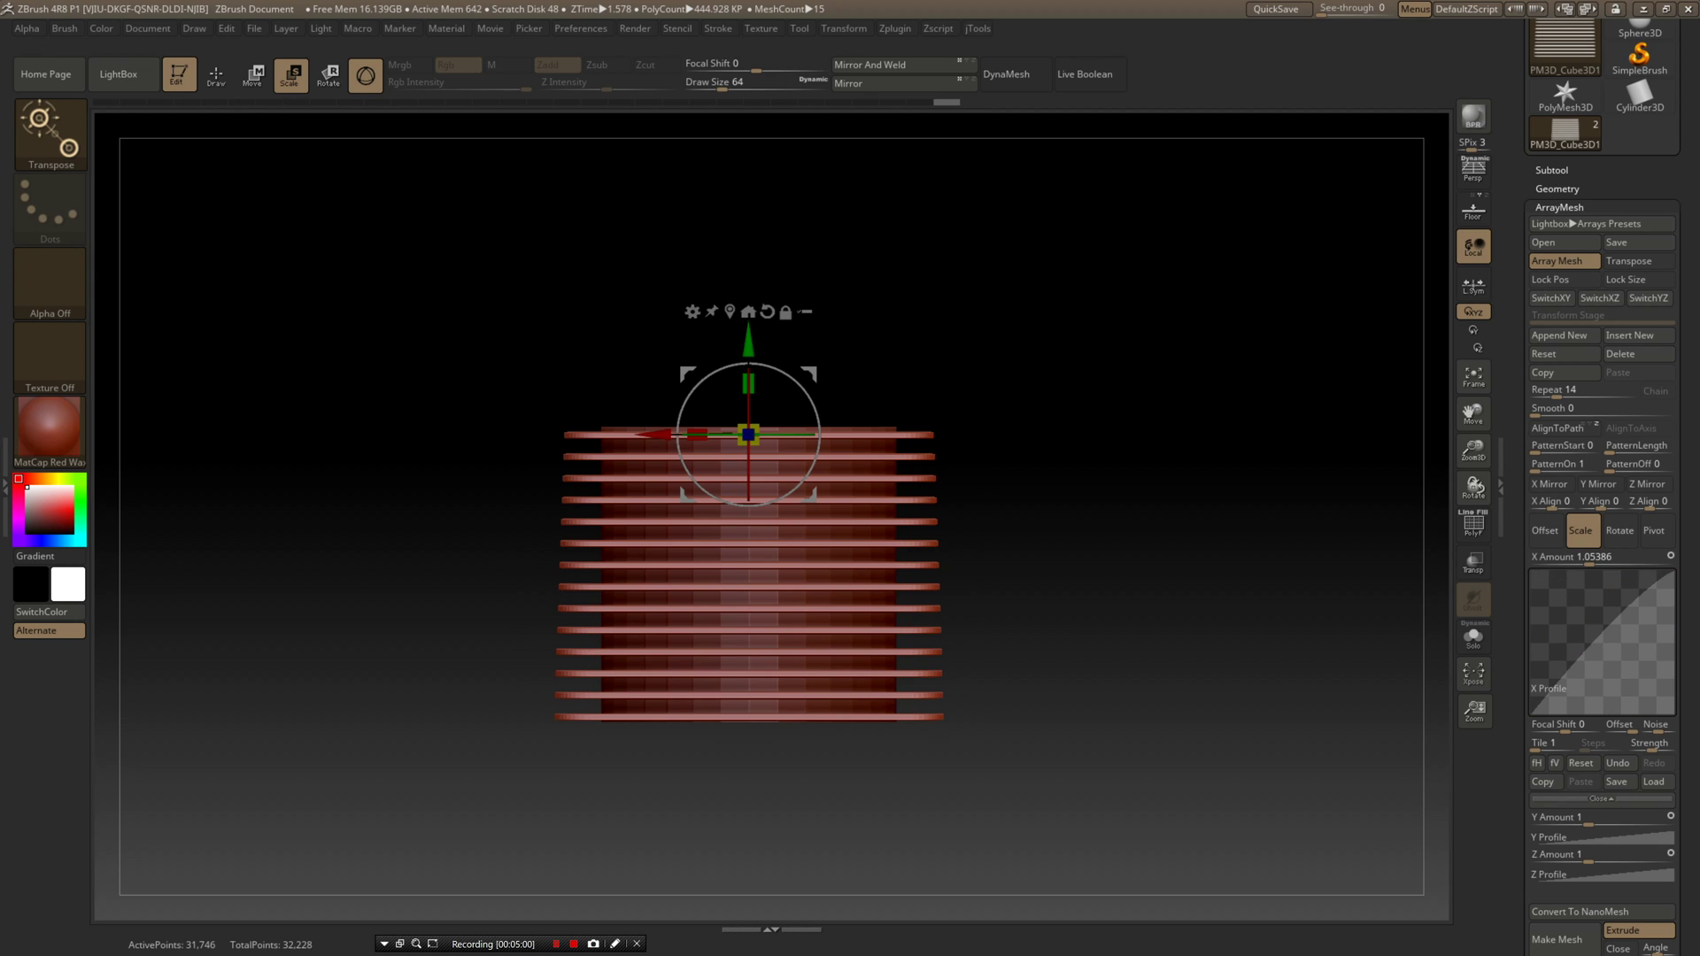
pyautogui.moveTo(1575, 660); pyautogui.dragTo(1616, 633)
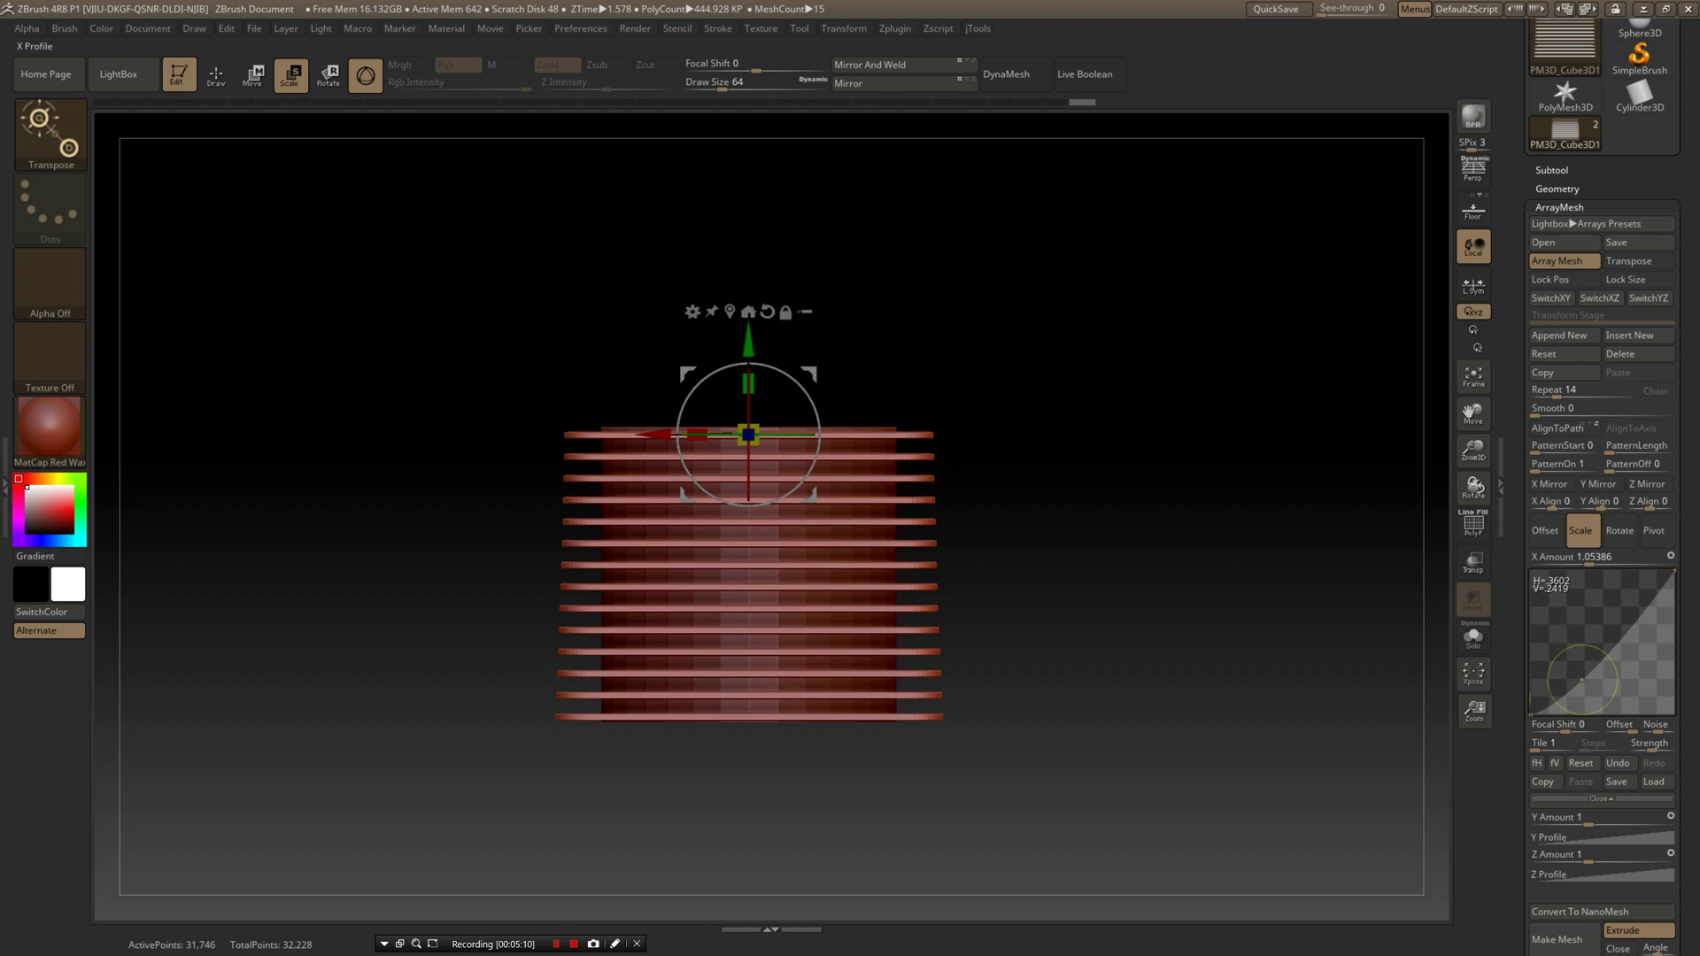
pyautogui.moveTo(1564, 699); pyautogui.dragTo(1522, 700)
# - Try twisting the plate stack with a Rotate Y Amount of 30, and return the rotation to 0
pyautogui.click(1620, 530)
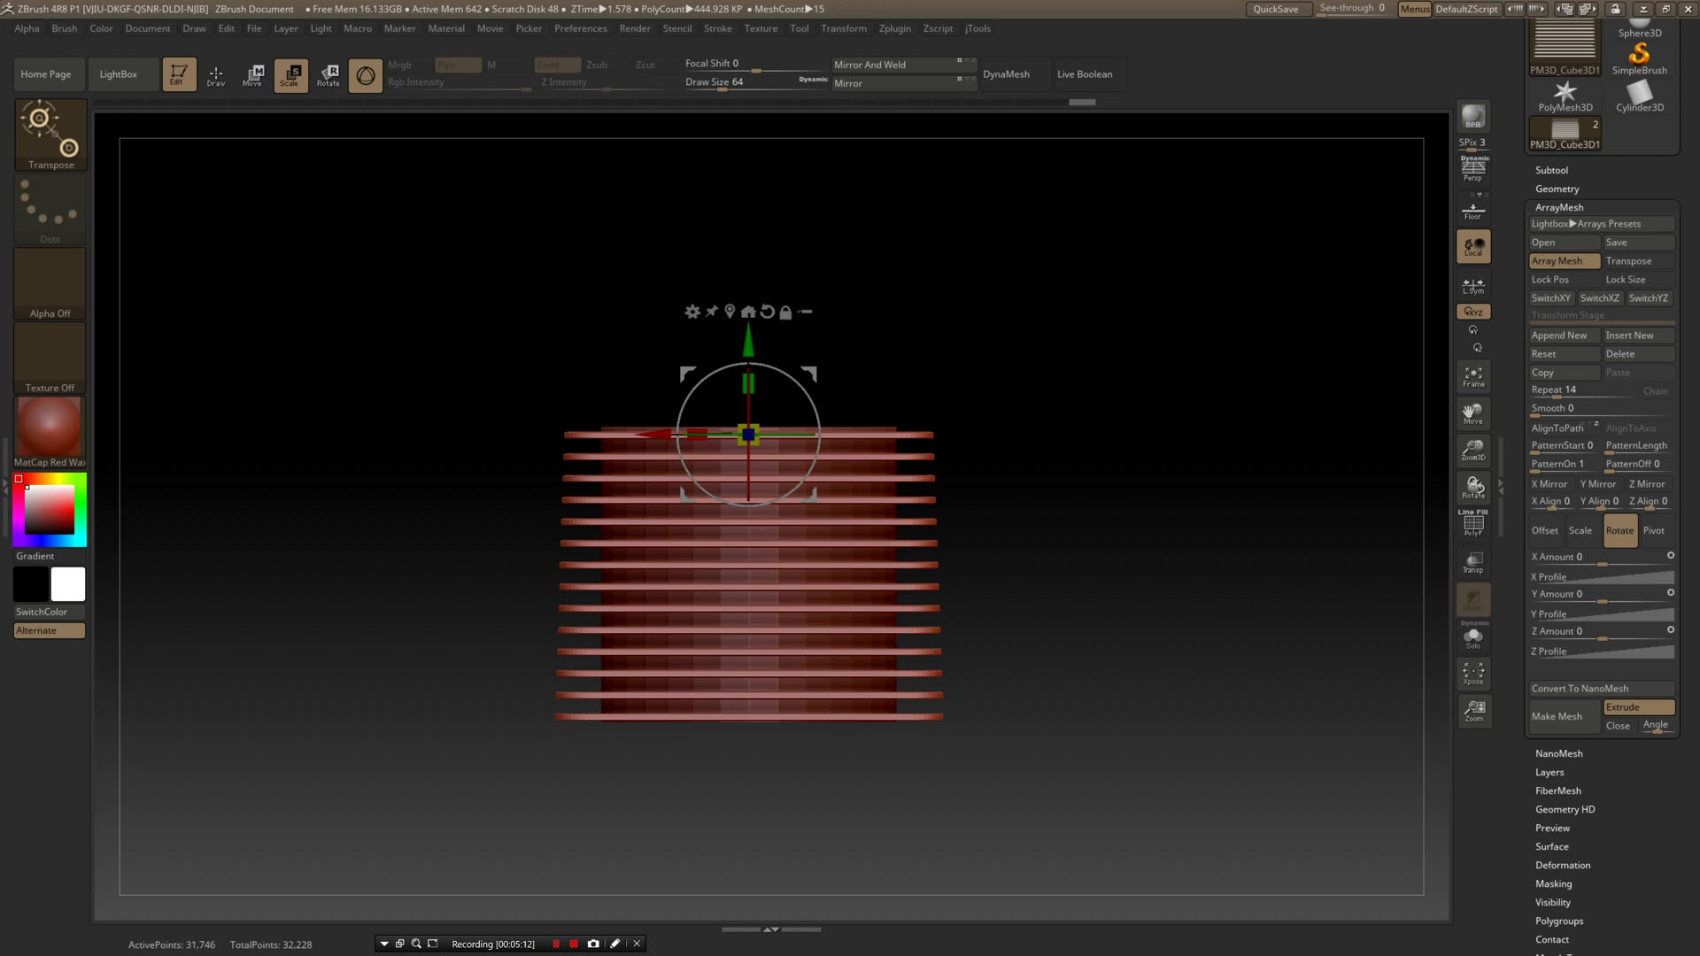
pyautogui.moveTo(1151, 567); pyautogui.dragTo(1295, 576)
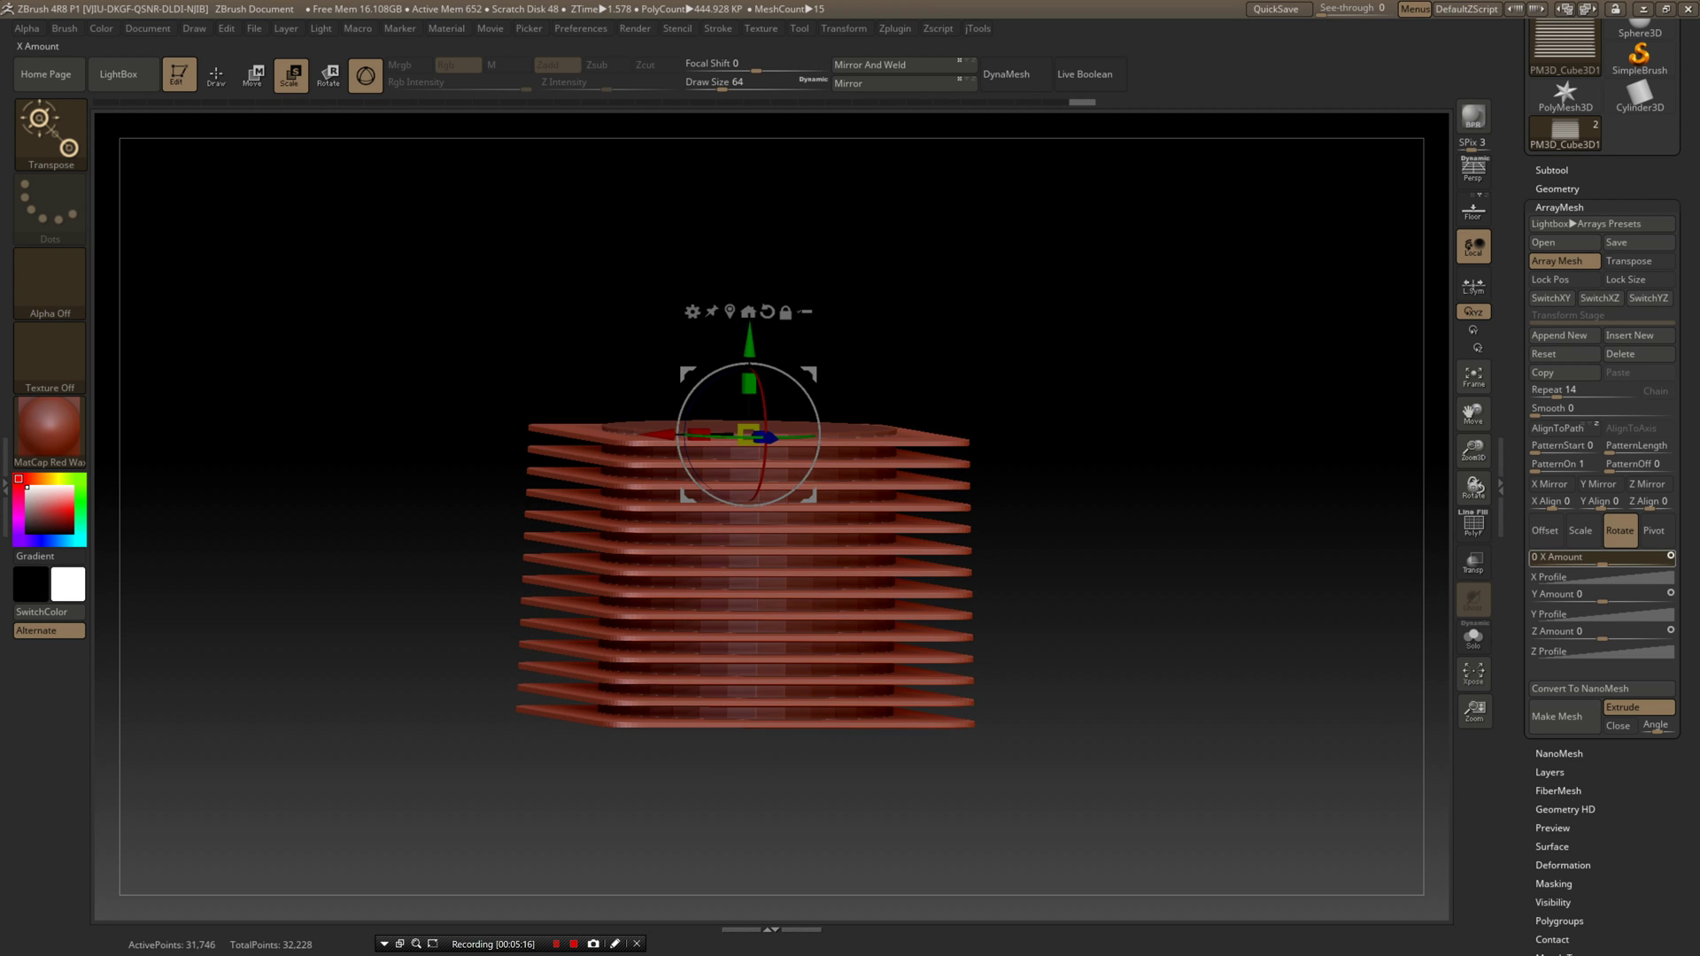
pyautogui.moveTo(1603, 560); pyautogui.dragTo(1633, 594)
pyautogui.moveTo(1169, 531); pyautogui.dragTo(1283, 629)
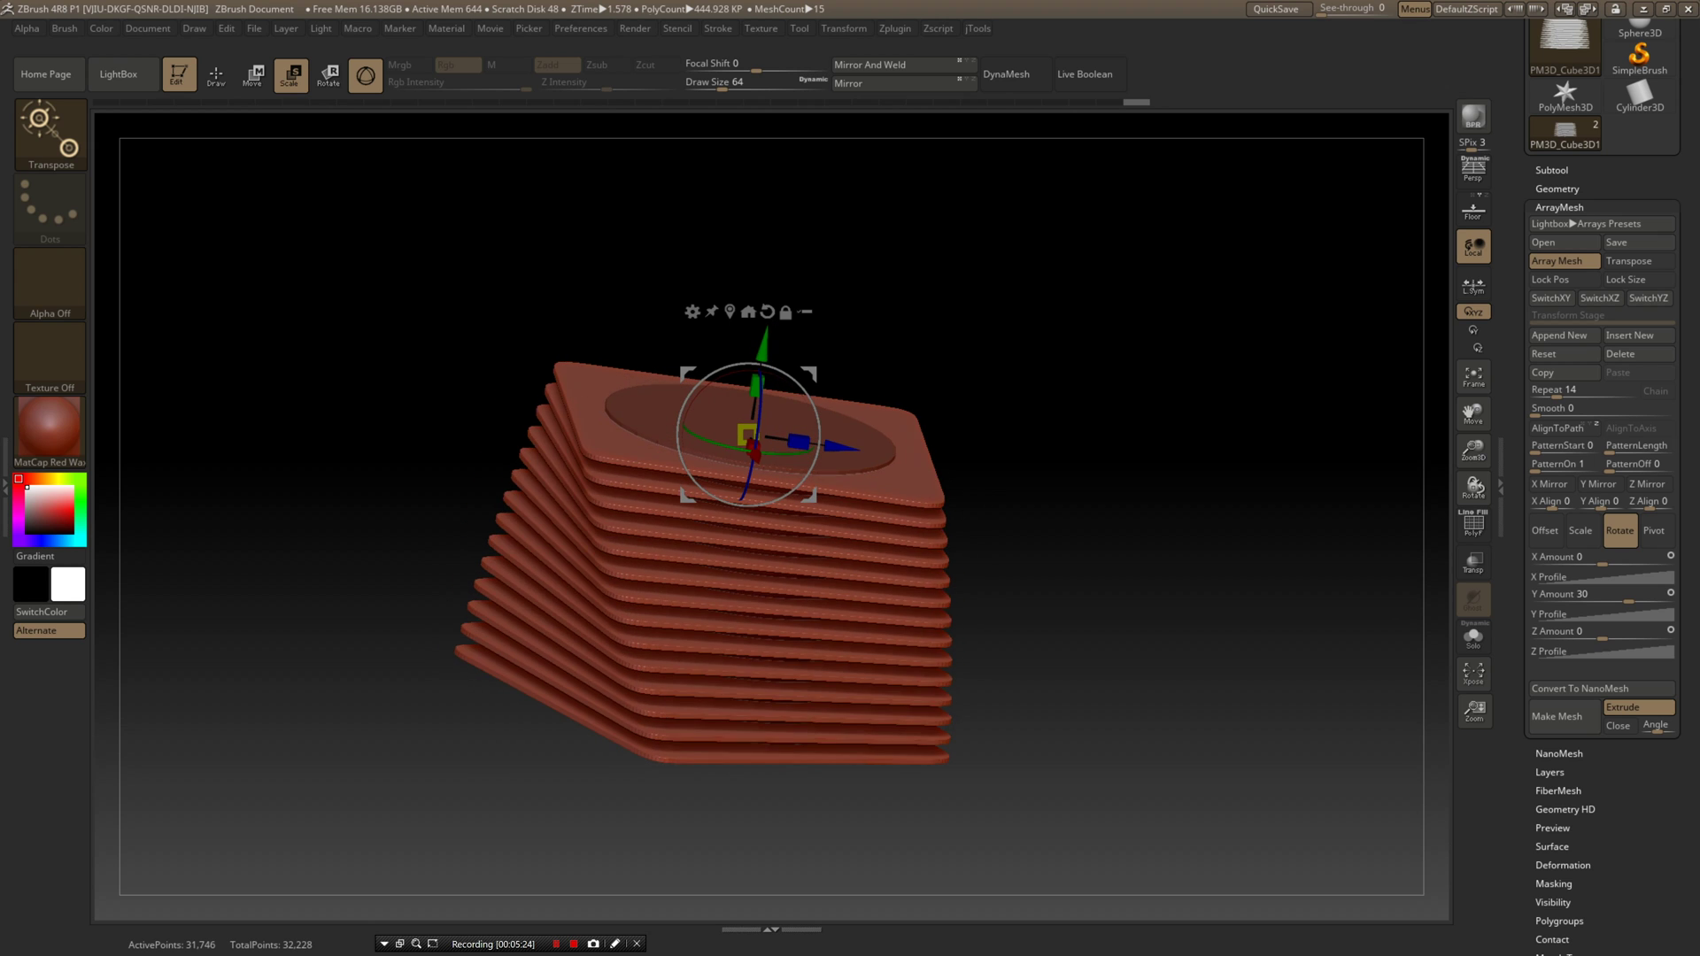
pyautogui.moveTo(1629, 596); pyautogui.dragTo(1602, 595)
pyautogui.moveTo(1240, 611)
pyautogui.keyDown('shift'); pyautogui.mouseDown()
pyautogui.moveTo(1226, 549)
pyautogui.moveTo(1229, 624)
pyautogui.moveTo(1270, 642)
pyautogui.moveTo(1239, 575)
pyautogui.moveTo(1247, 616)
pyautogui.mouseUp(); pyautogui.keyUp('shift')
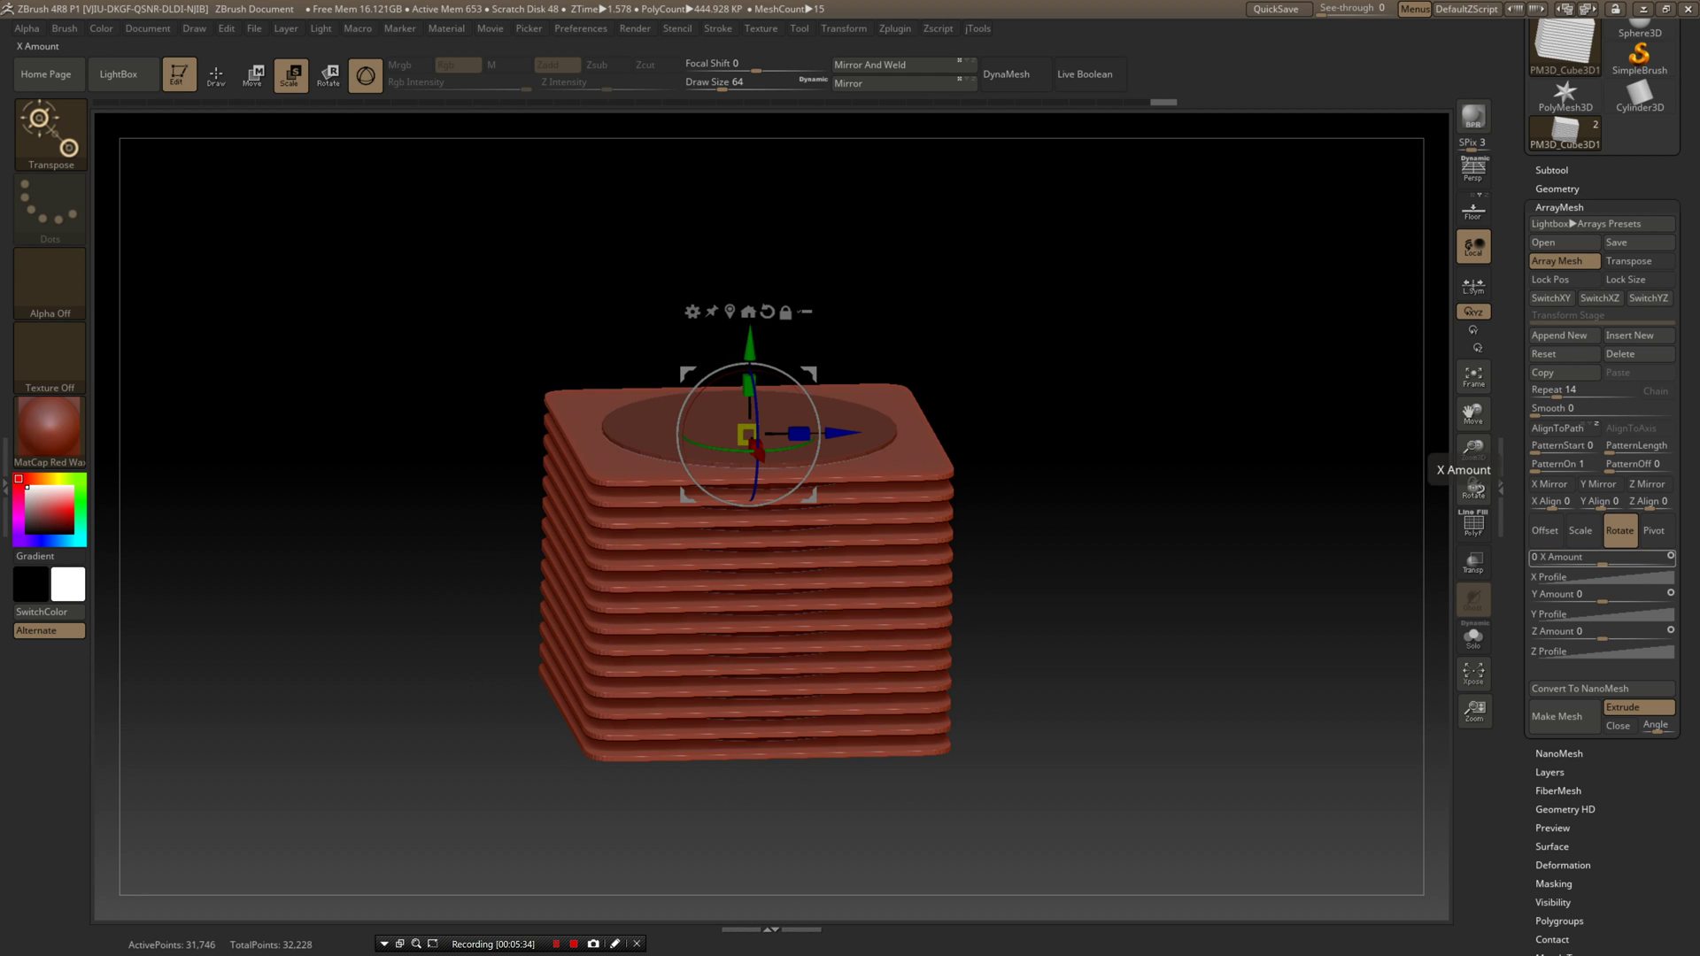
pyautogui.moveTo(1602, 563)
pyautogui.mouseDown()
pyautogui.moveTo(1631, 563)
pyautogui.moveTo(1597, 564)
pyautogui.mouseUp()
# - Set the array's Scale X Amount to about 1.21 so the plates widen gently toward the cylinder's base
pyautogui.click(1582, 533)
pyautogui.moveTo(1177, 620); pyautogui.dragTo(1327, 558)
pyautogui.moveTo(1597, 564); pyautogui.dragTo(1590, 564)
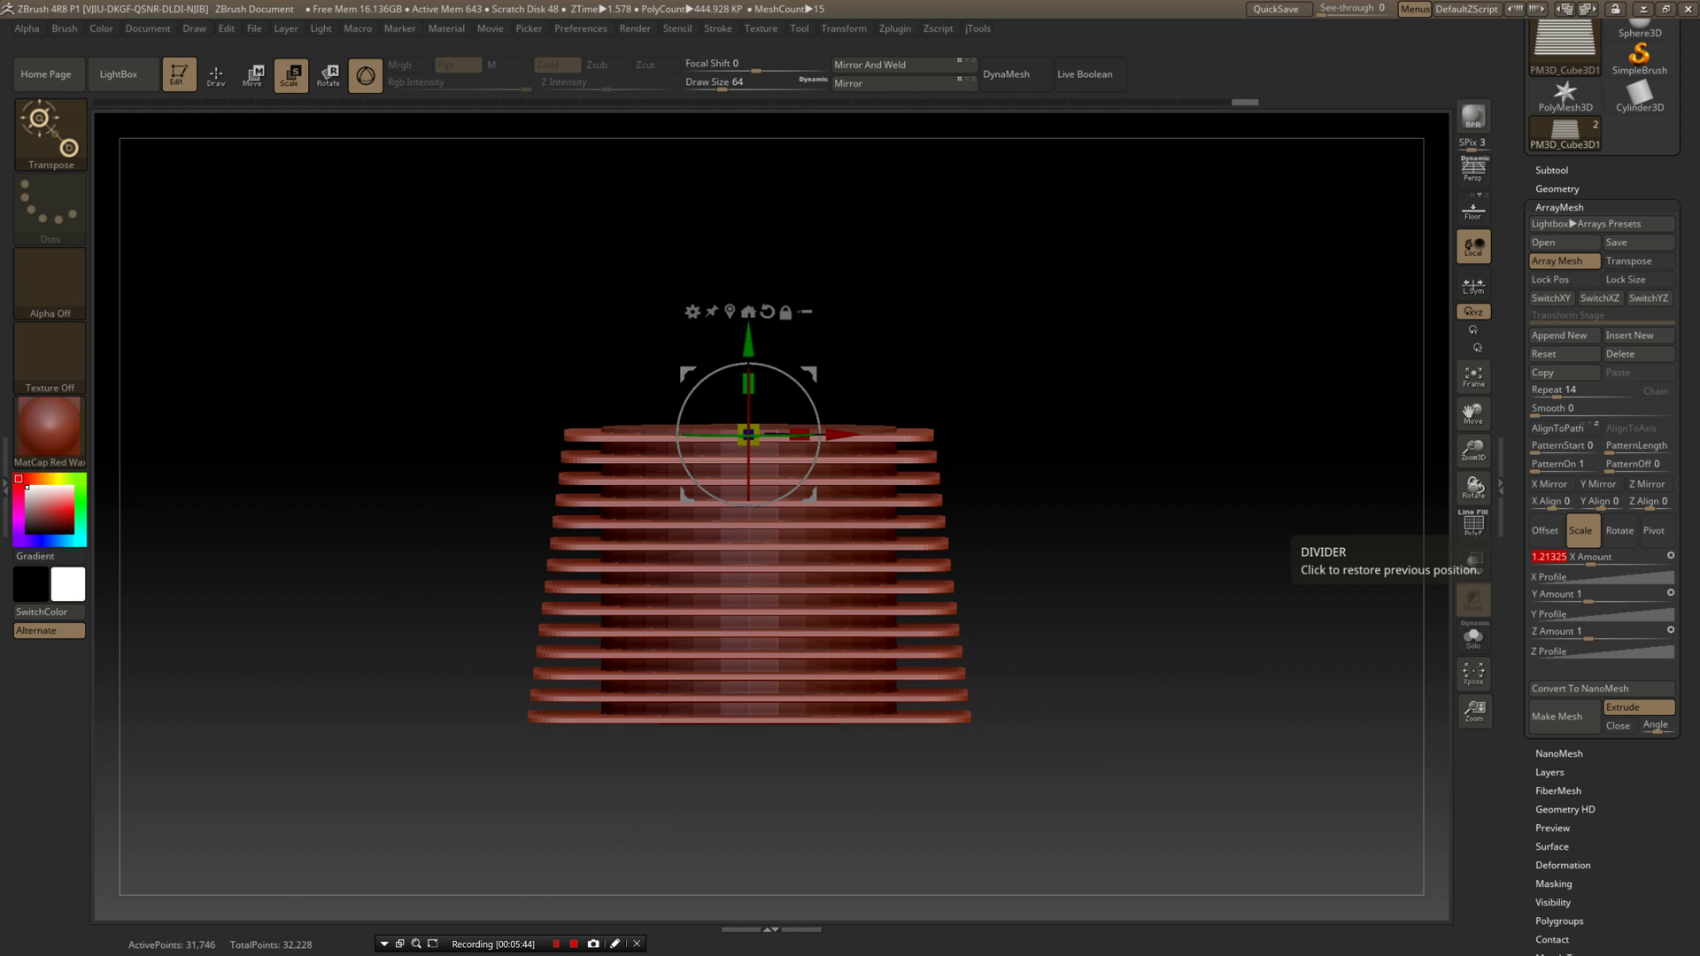
pyautogui.moveTo(1328, 567); pyautogui.dragTo(1335, 635)
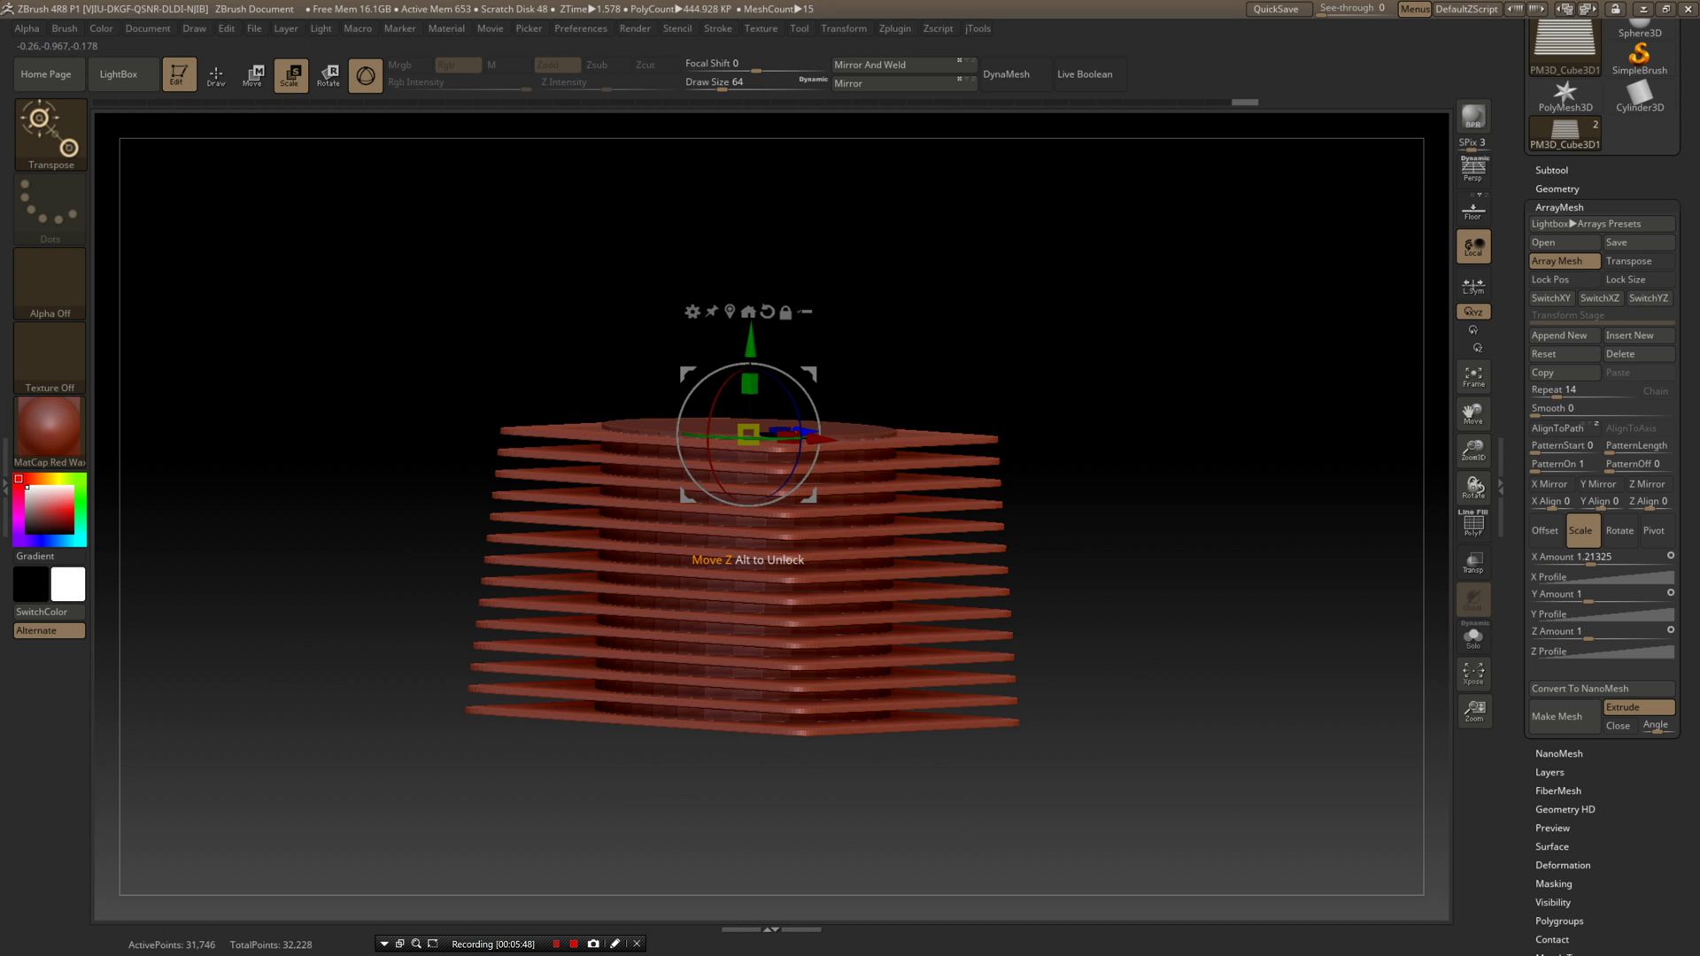
pyautogui.moveTo(1124, 496); pyautogui.dragTo(1036, 708)
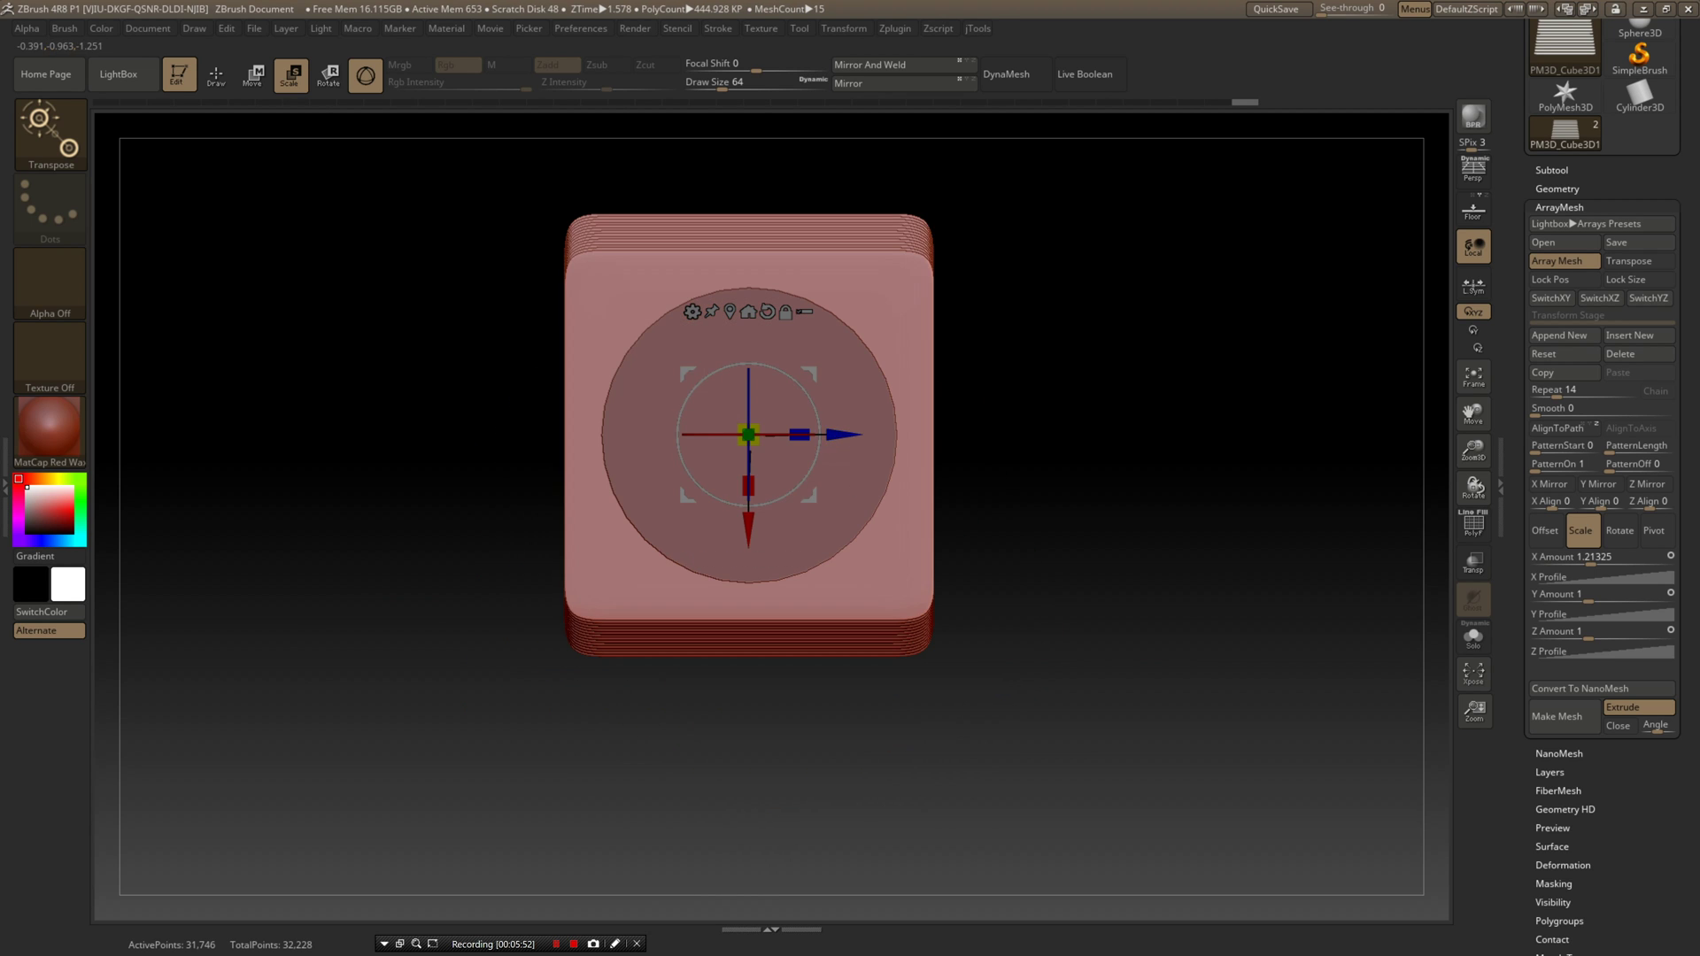
pyautogui.moveTo(1080, 620); pyautogui.dragTo(1054, 531)
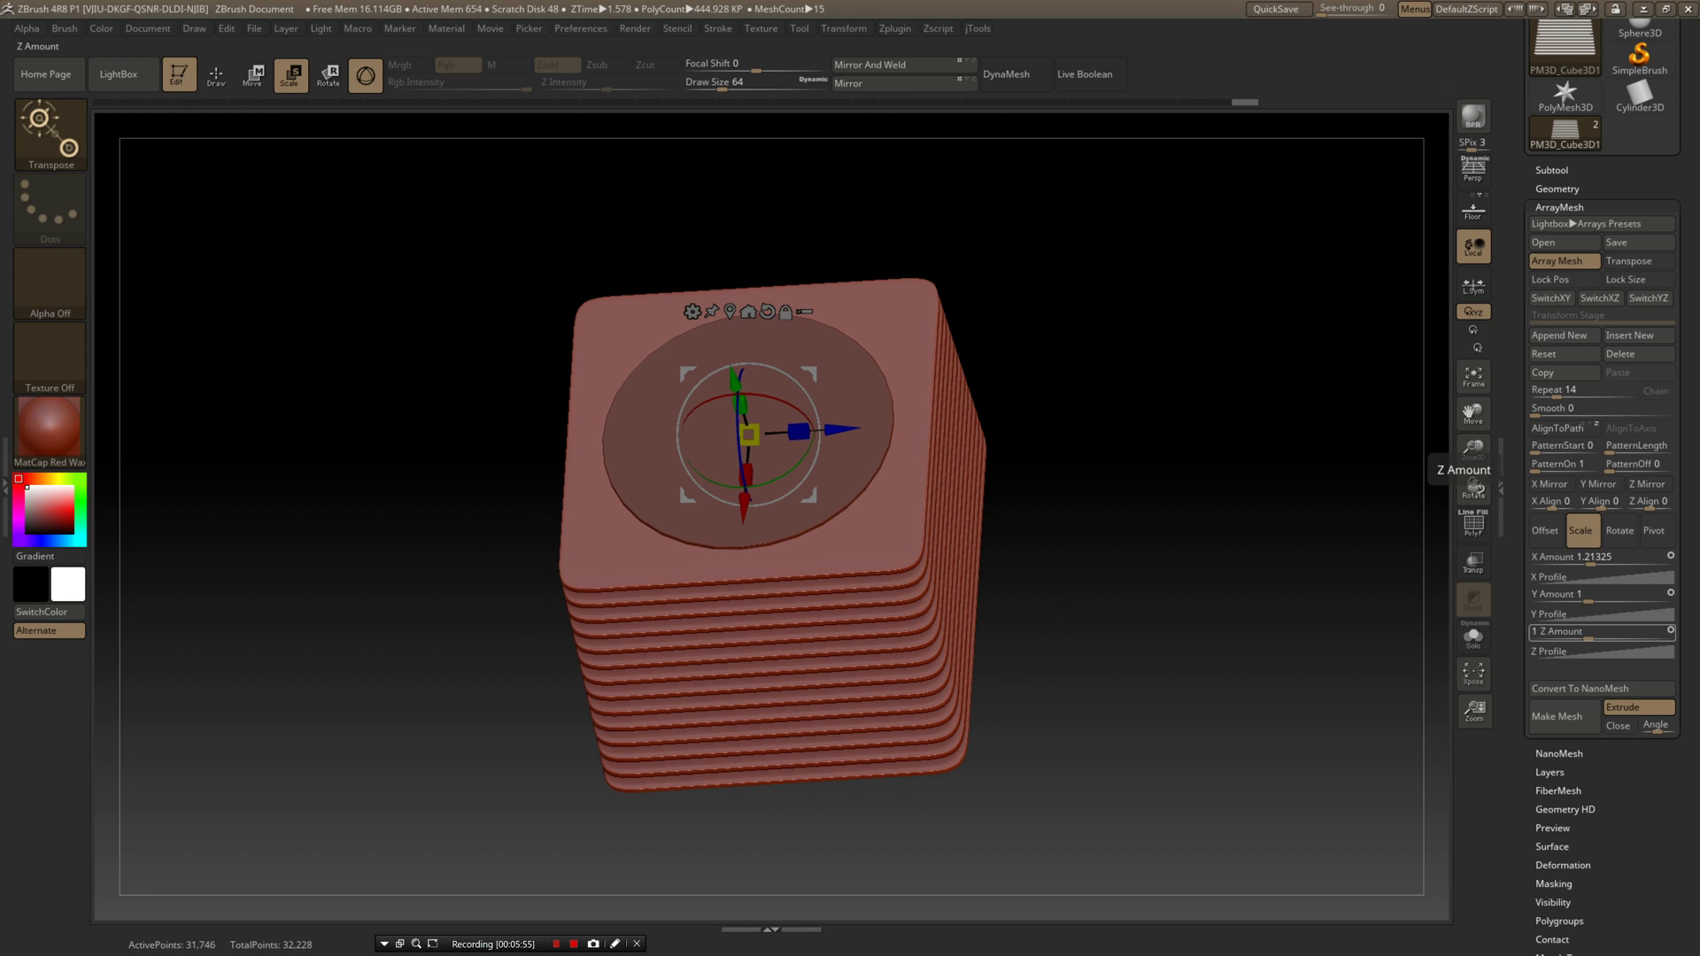
# - Set the array's Scale Z Amount to about 1.05 for a slight taper along the plates' other direction
pyautogui.moveTo(1177, 656); pyautogui.dragTo(1248, 624)
pyautogui.moveTo(1589, 634); pyautogui.dragTo(1589, 634)
pyautogui.keyDown('shift'); pyautogui.moveTo(1177, 655); pyautogui.dragTo(1160, 575); pyautogui.keyUp('shift')
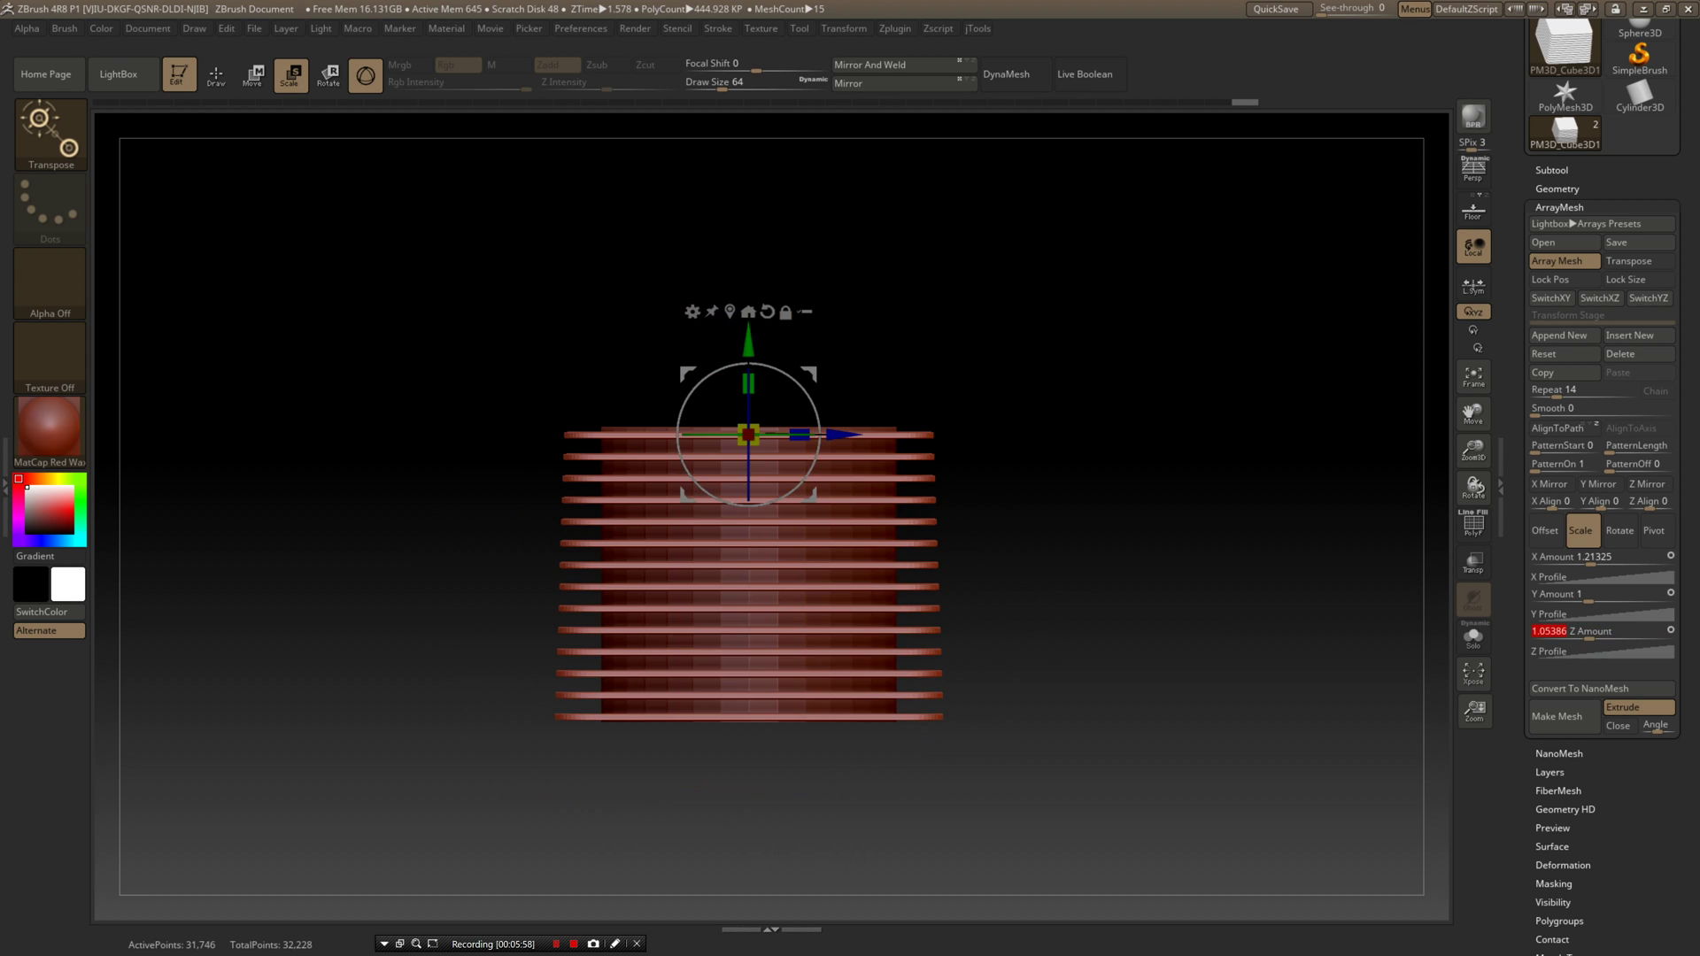
# - Open the subtool list and compare the tapered plate stack from several sides with the motorcycle engine reference image in the browser
pyautogui.moveTo(1106, 655); pyautogui.dragTo(1292, 650)
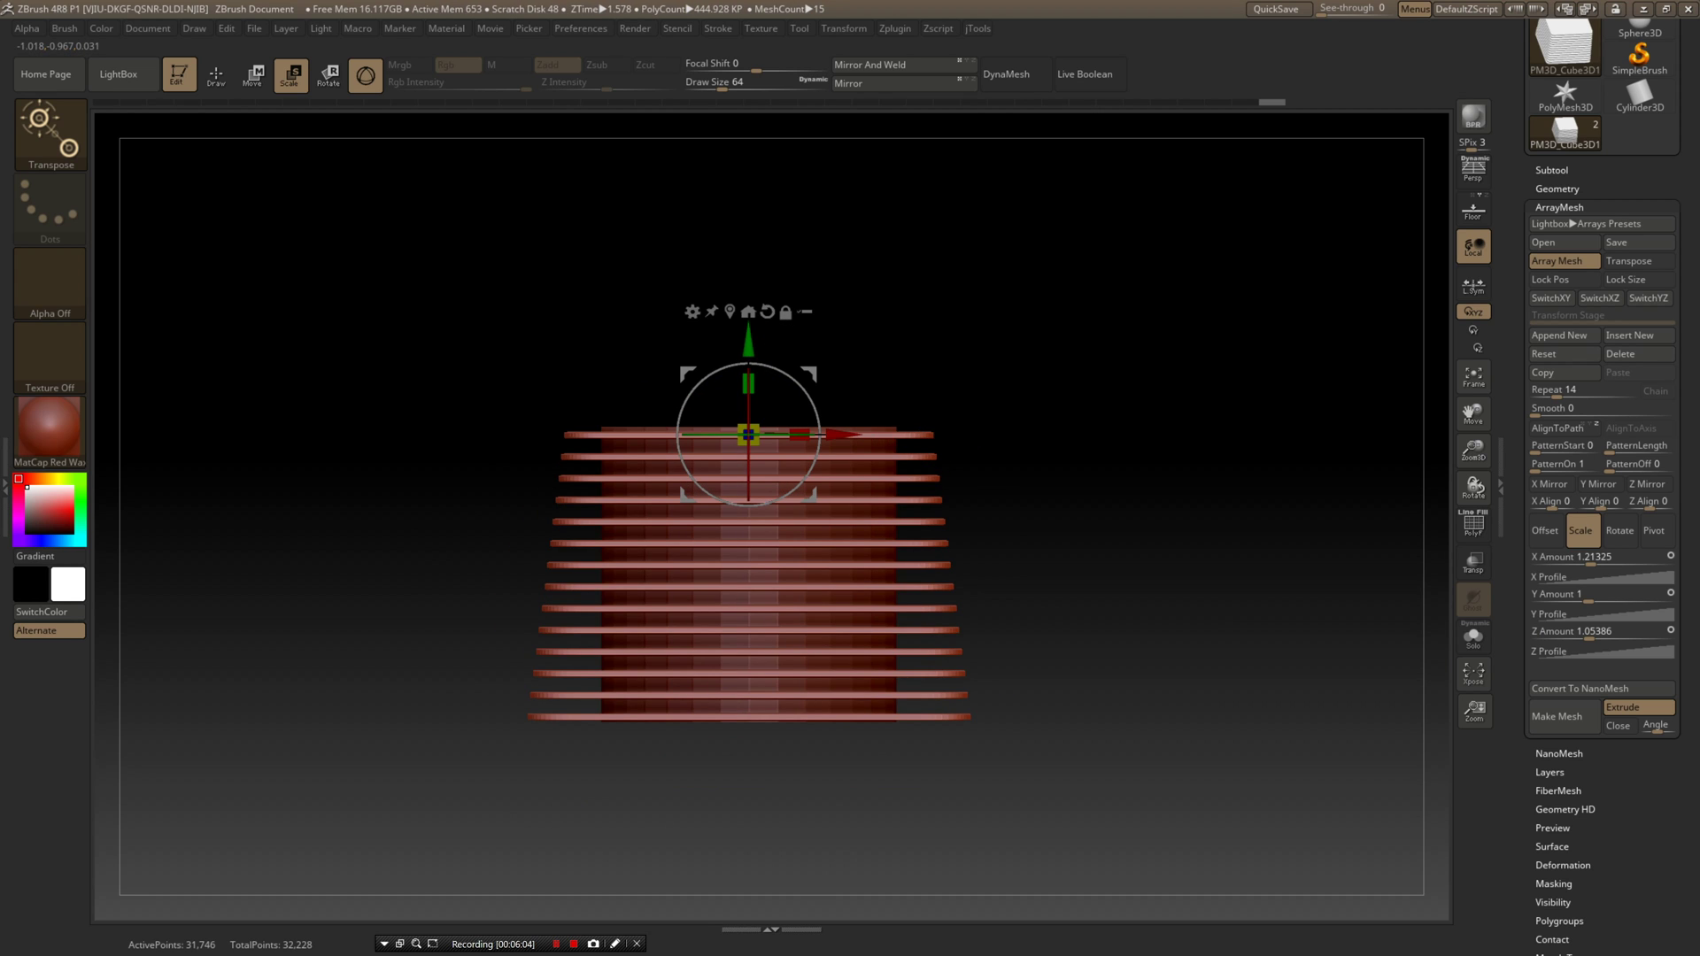
pyautogui.moveTo(1293, 651); pyautogui.dragTo(1195, 709)
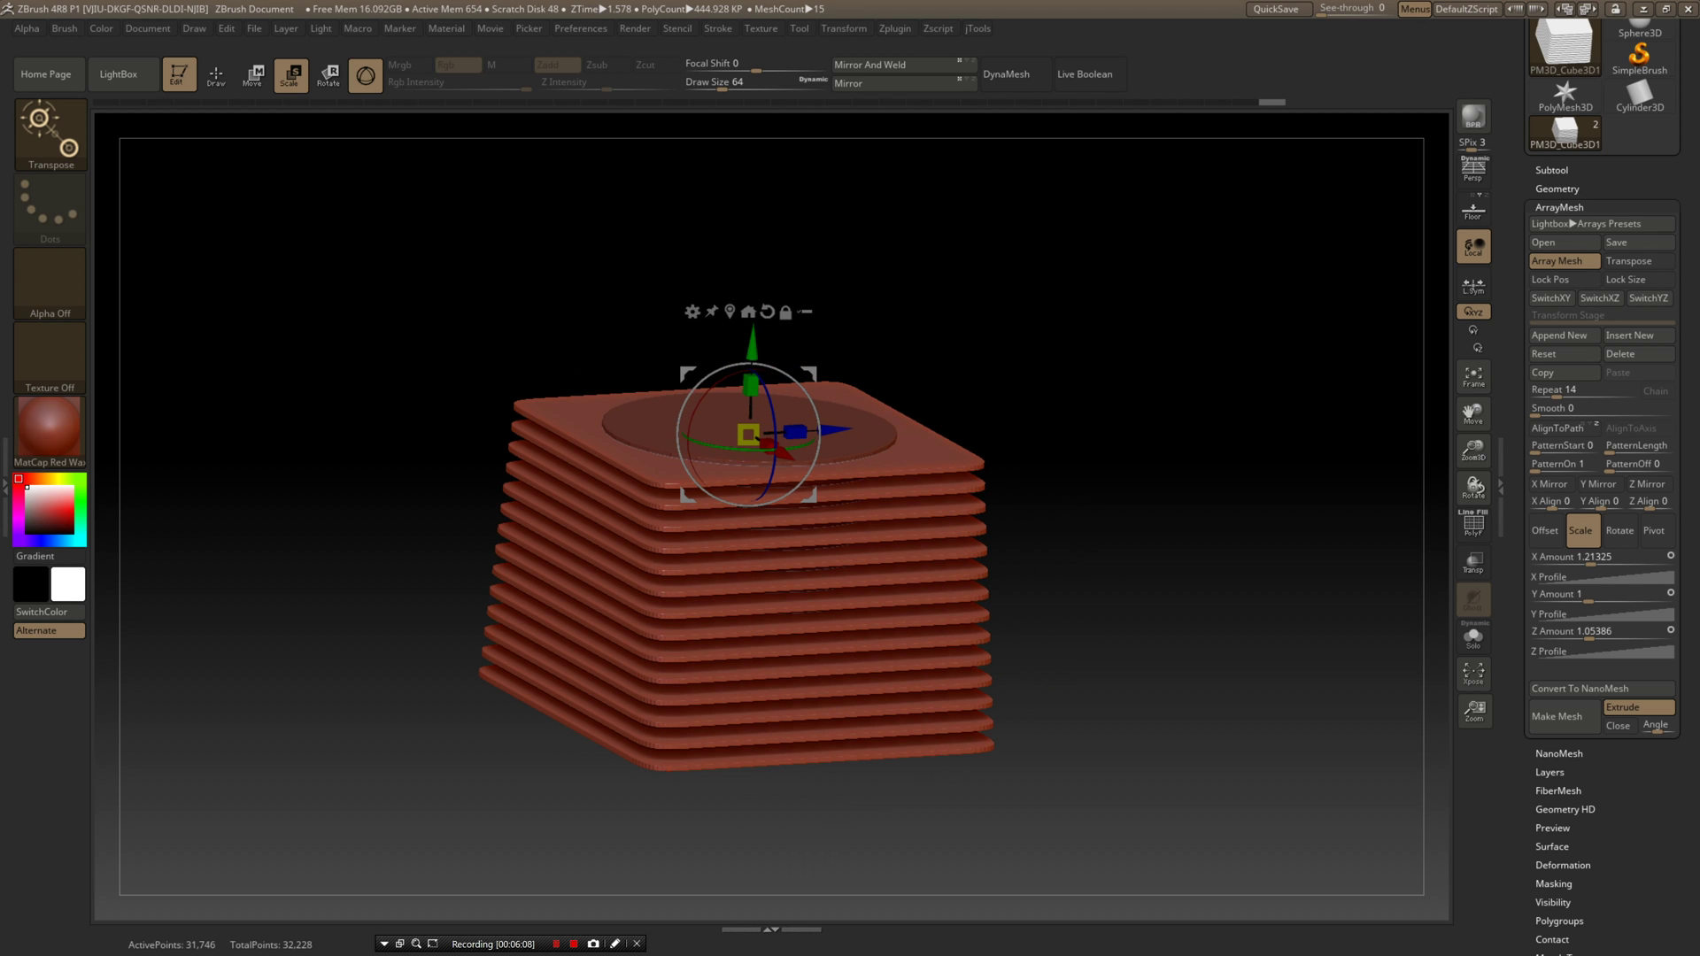
pyautogui.moveTo(1182, 592); pyautogui.dragTo(1186, 579)
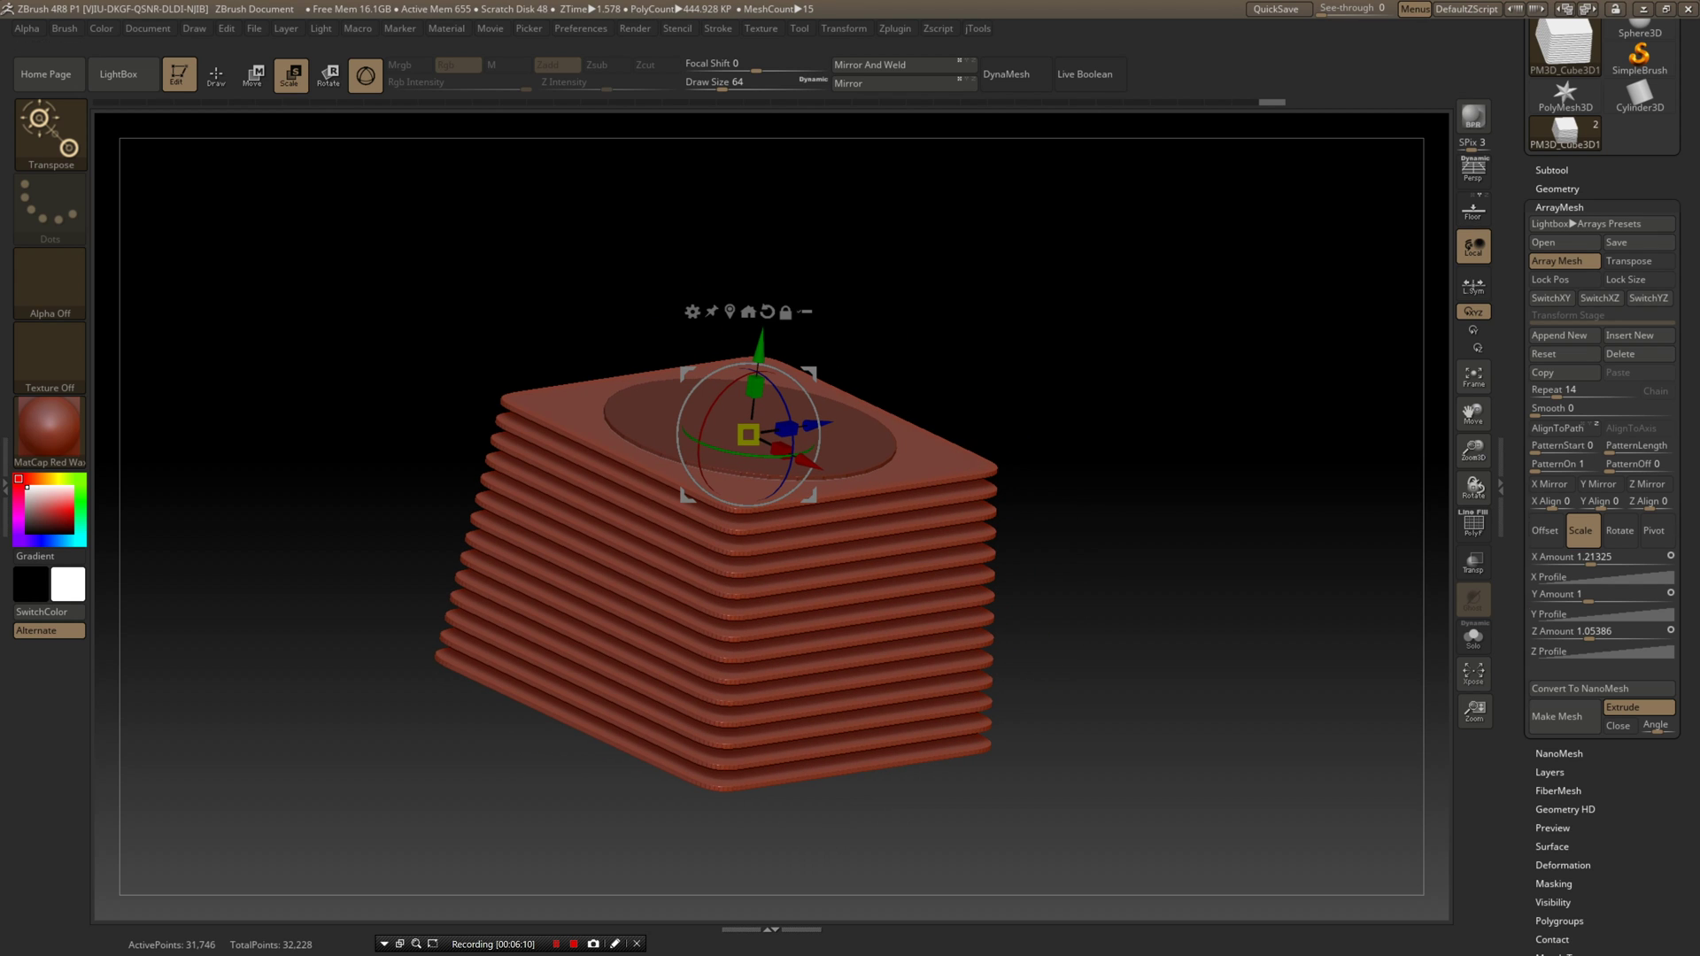
pyautogui.click(1551, 170)
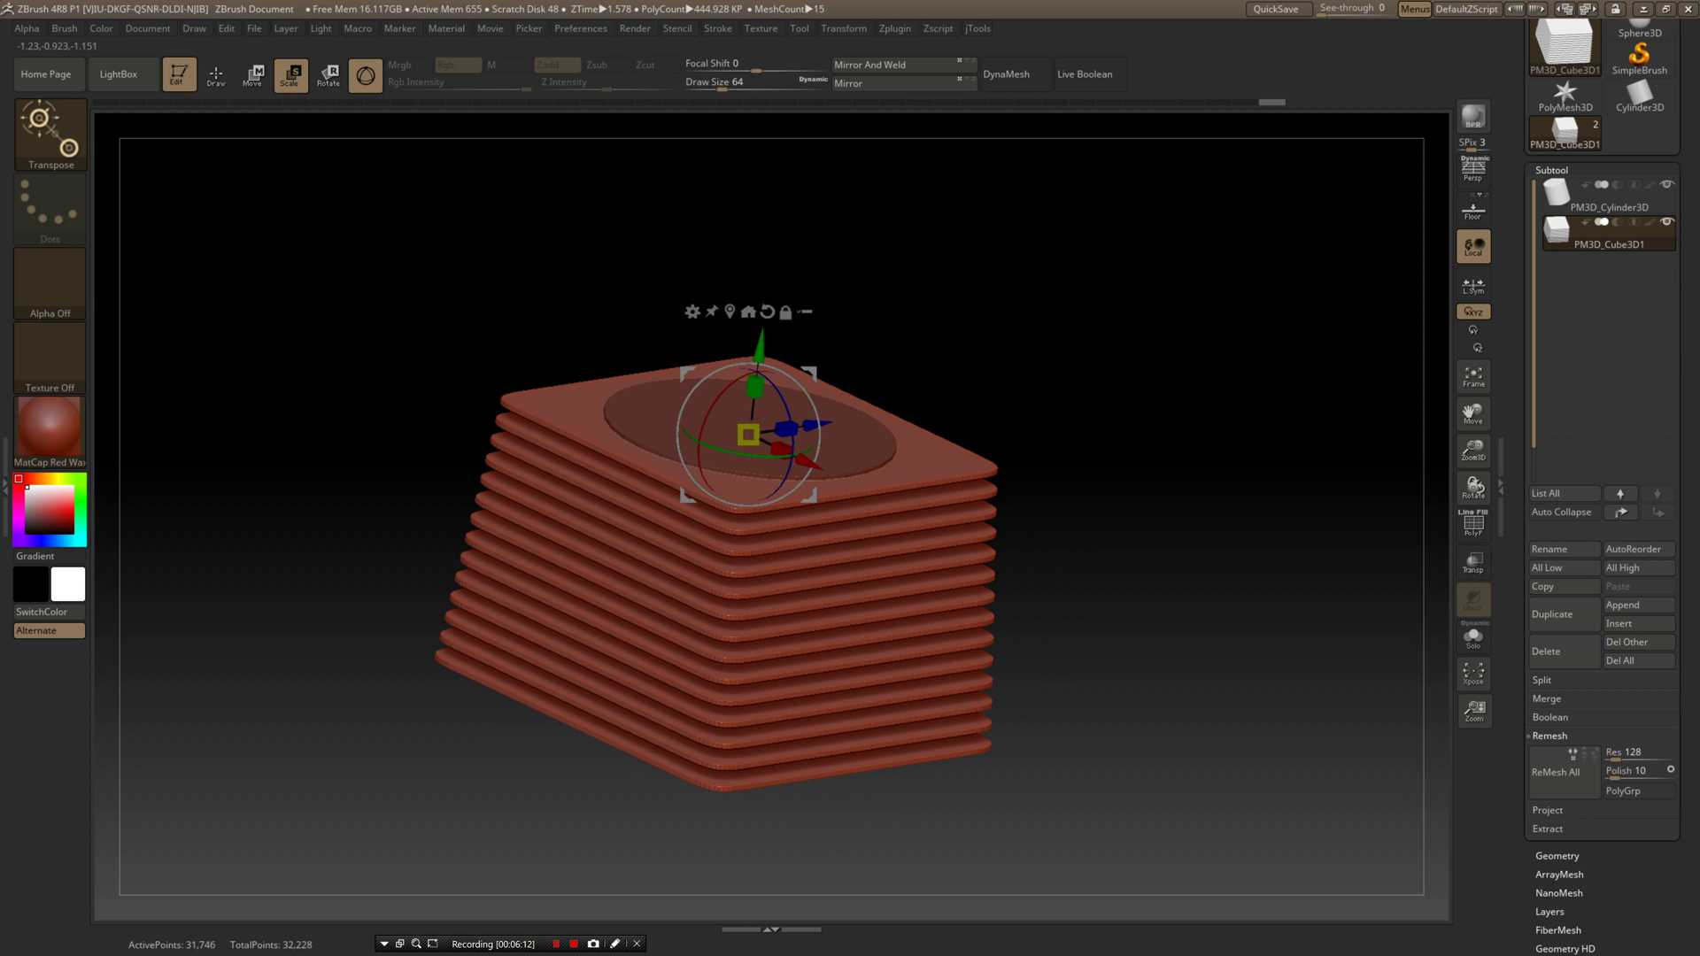
pyautogui.keyDown('shift'); pyautogui.moveTo(1187, 575); pyautogui.dragTo(983, 576); pyautogui.keyUp('shift')
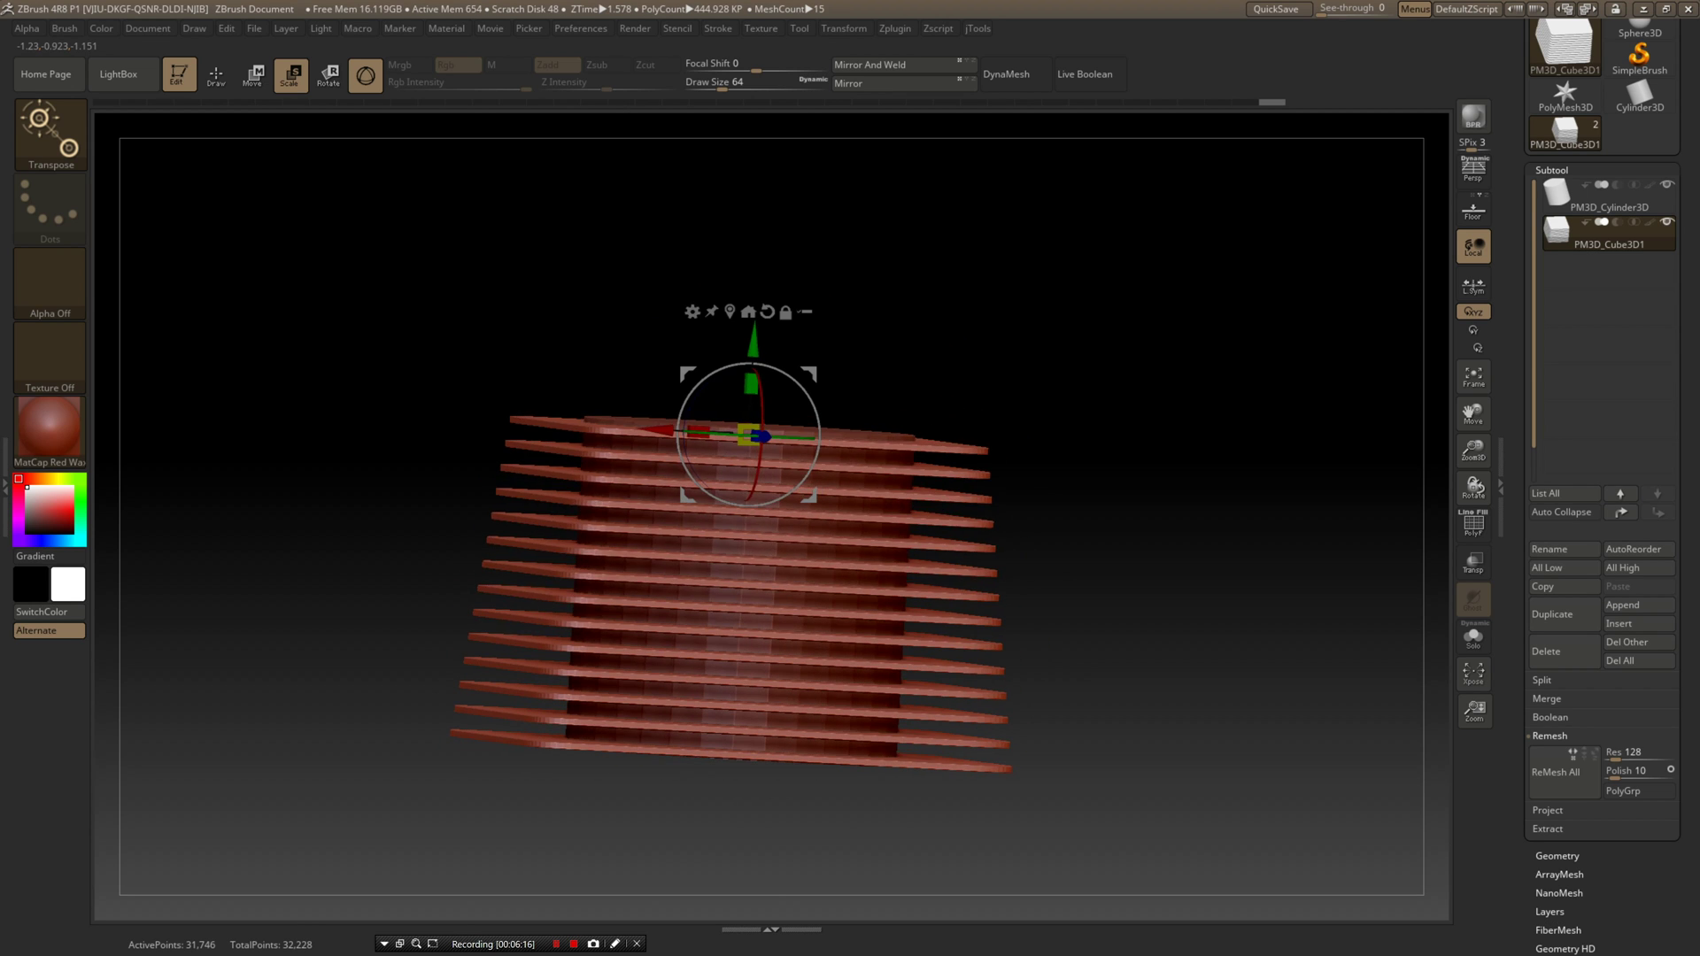
pyautogui.hotkey('alt', 'Tab')
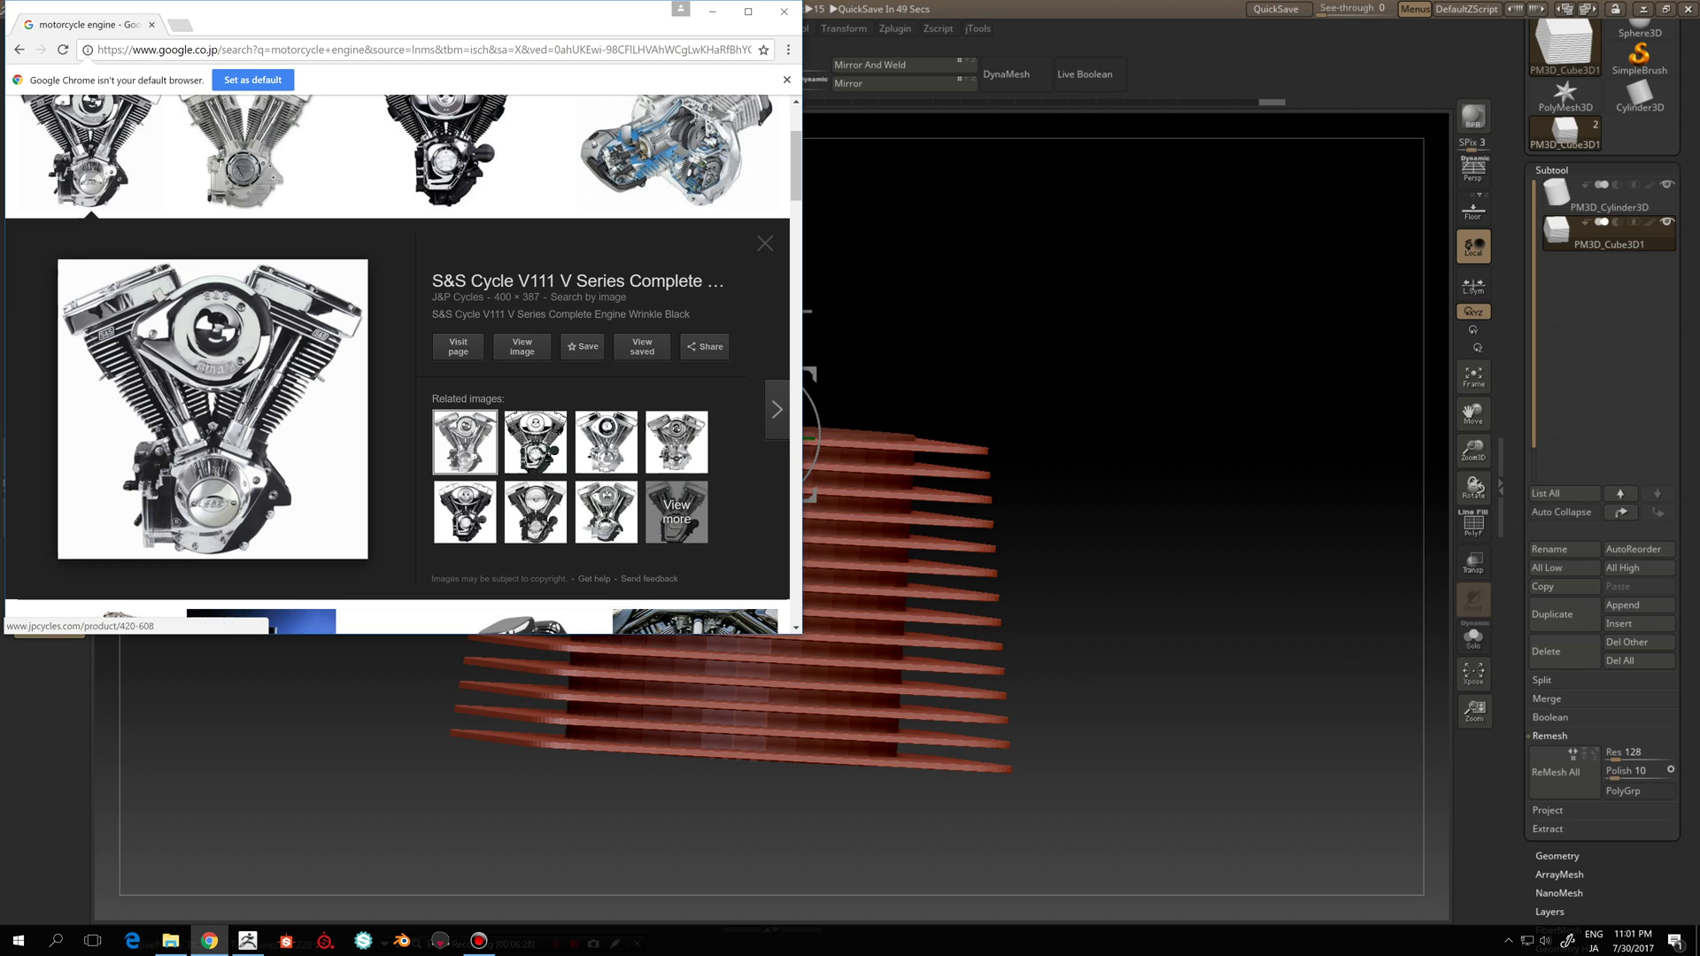
pyautogui.moveTo(885, 349); pyautogui.dragTo(808, 481)
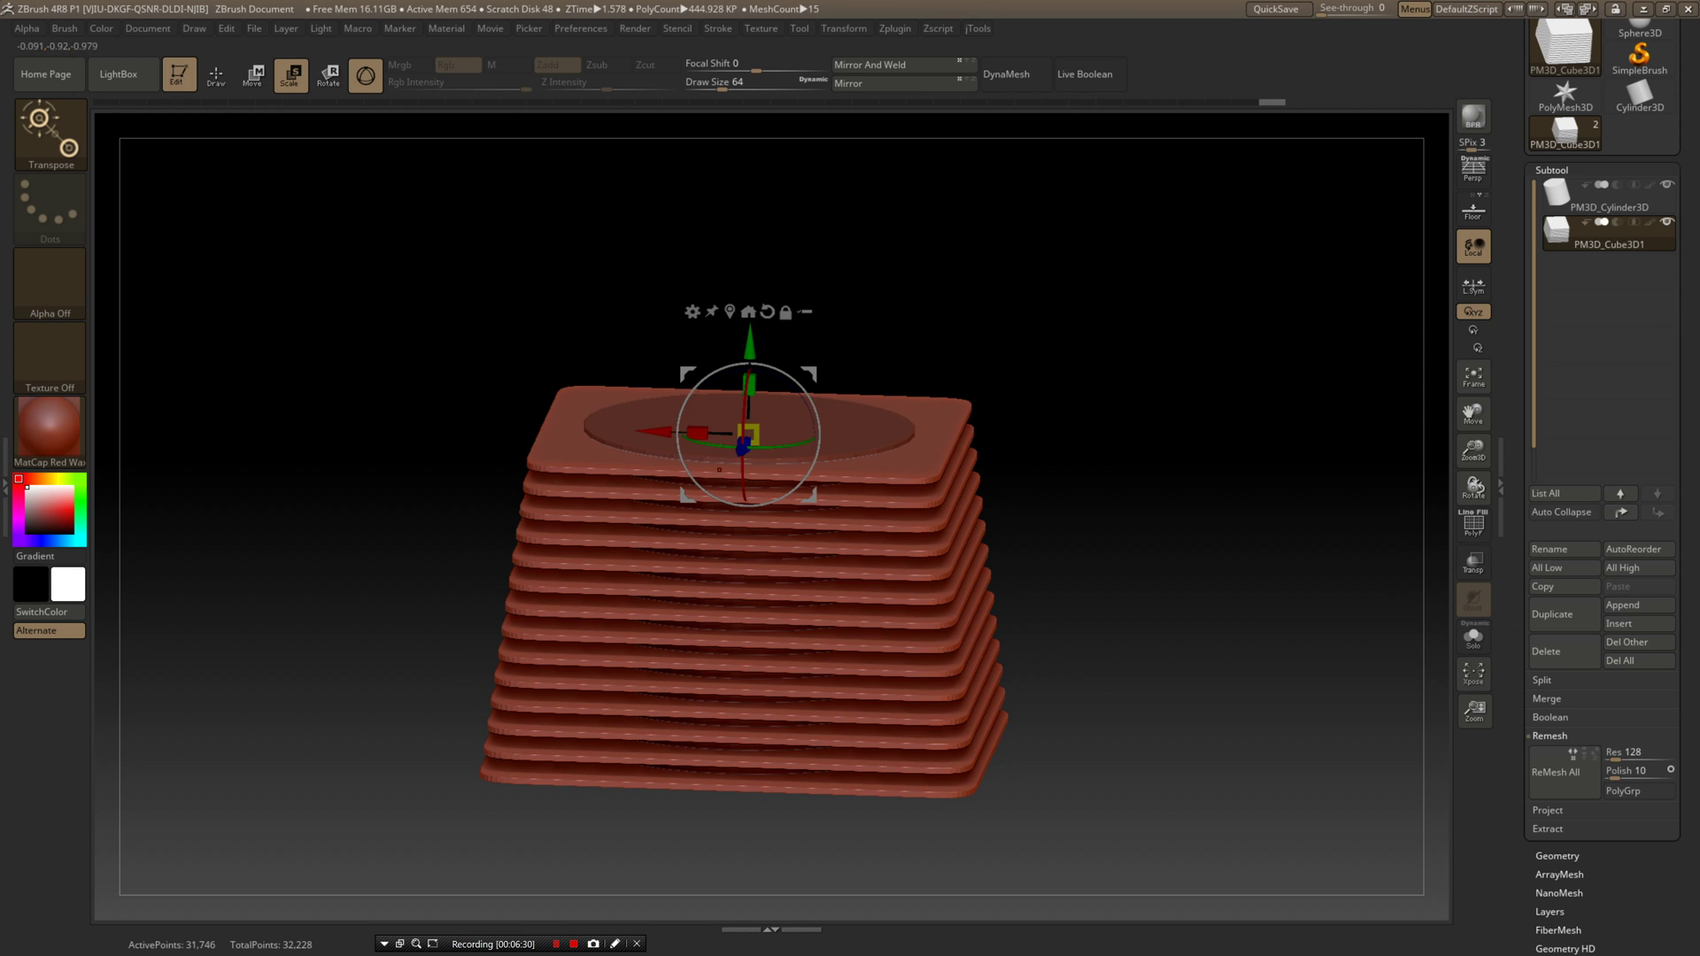
pyautogui.moveTo(1063, 549); pyautogui.dragTo(1054, 682)
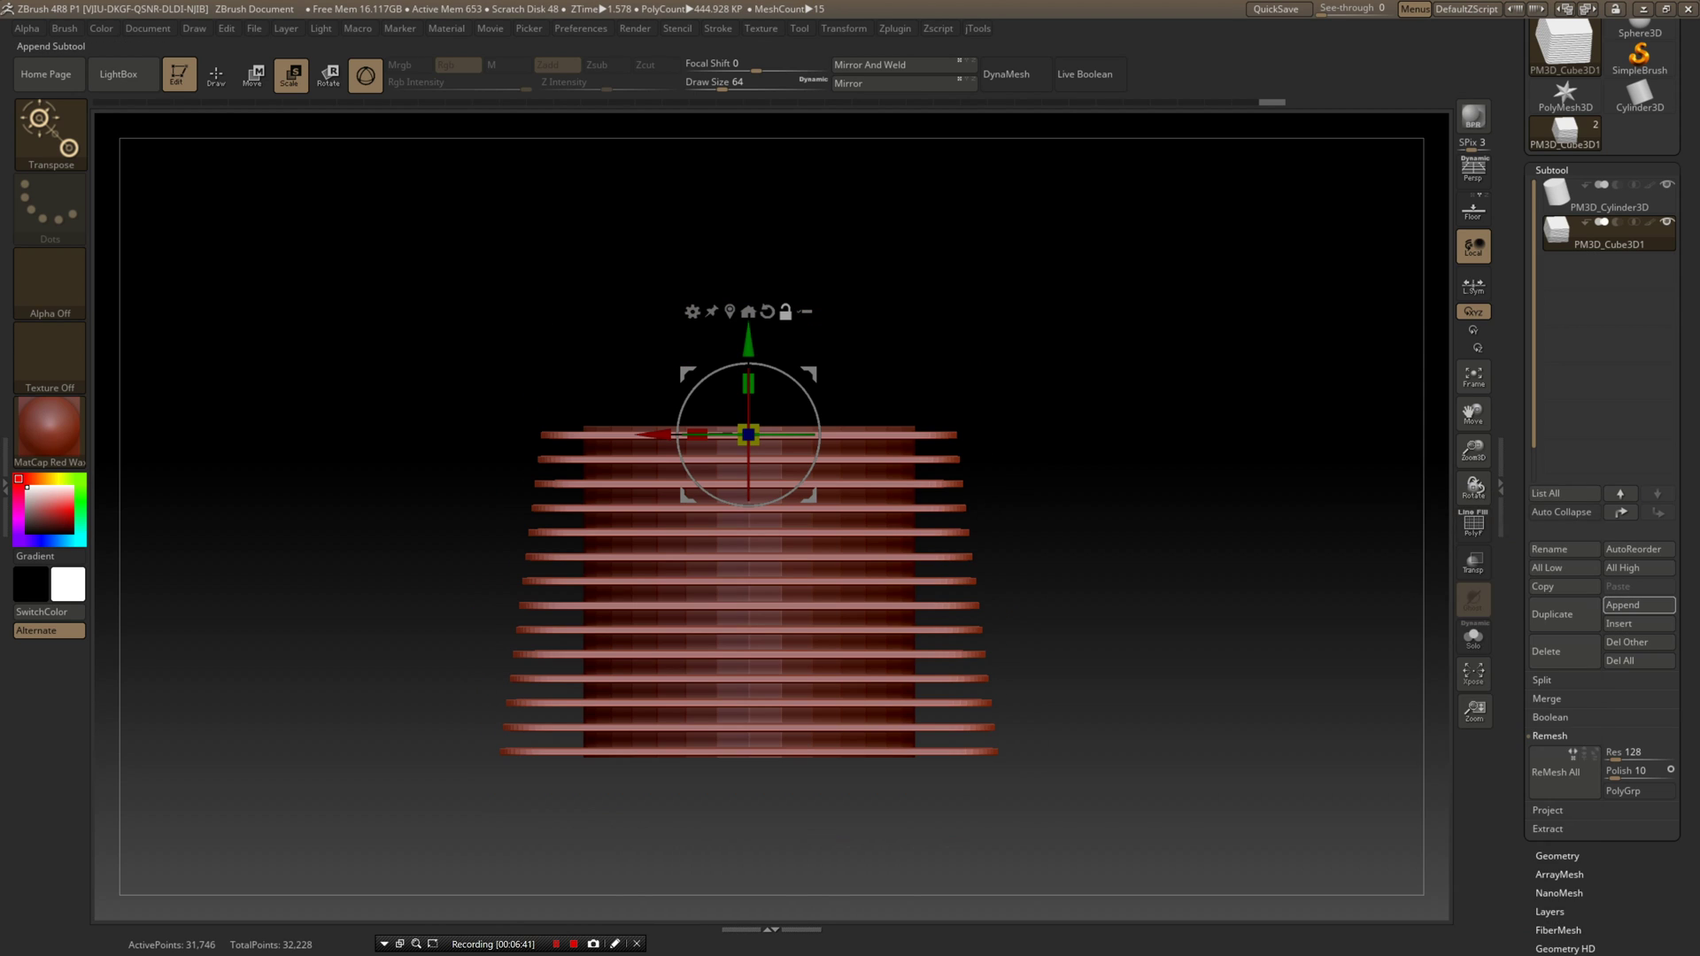
# - Append a Cube3D as a new subtool and make it the active one
pyautogui.click(1637, 605)
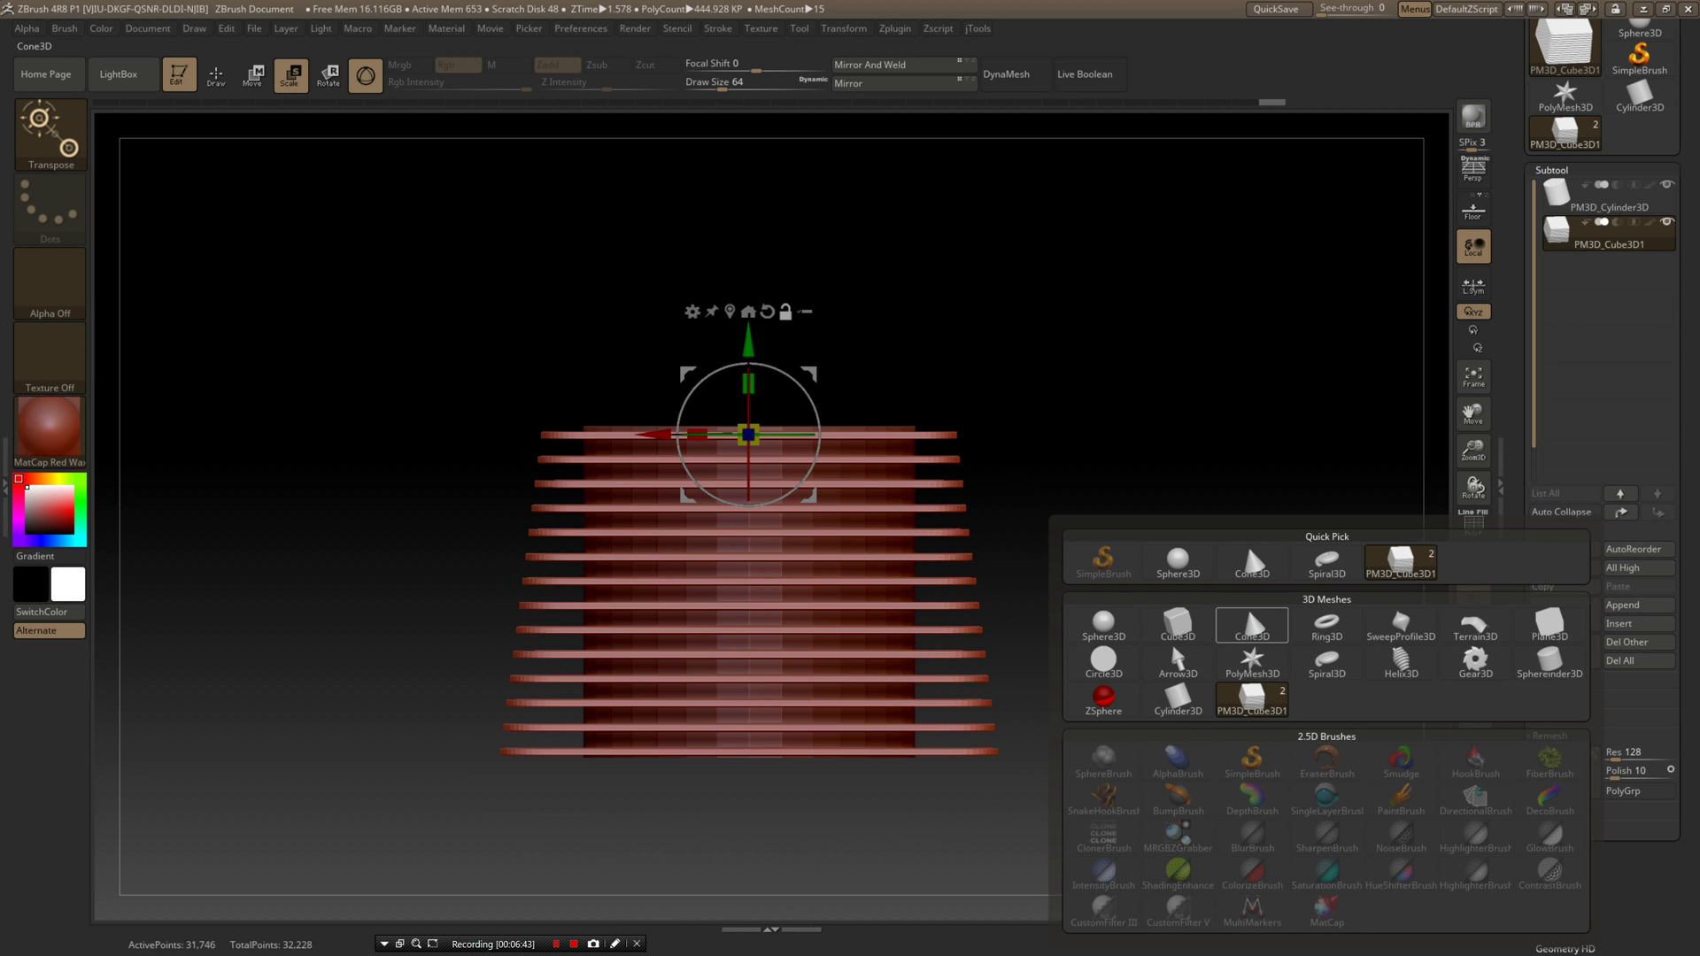
pyautogui.click(1178, 624)
pyautogui.moveTo(1142, 567); pyautogui.dragTo(1125, 660)
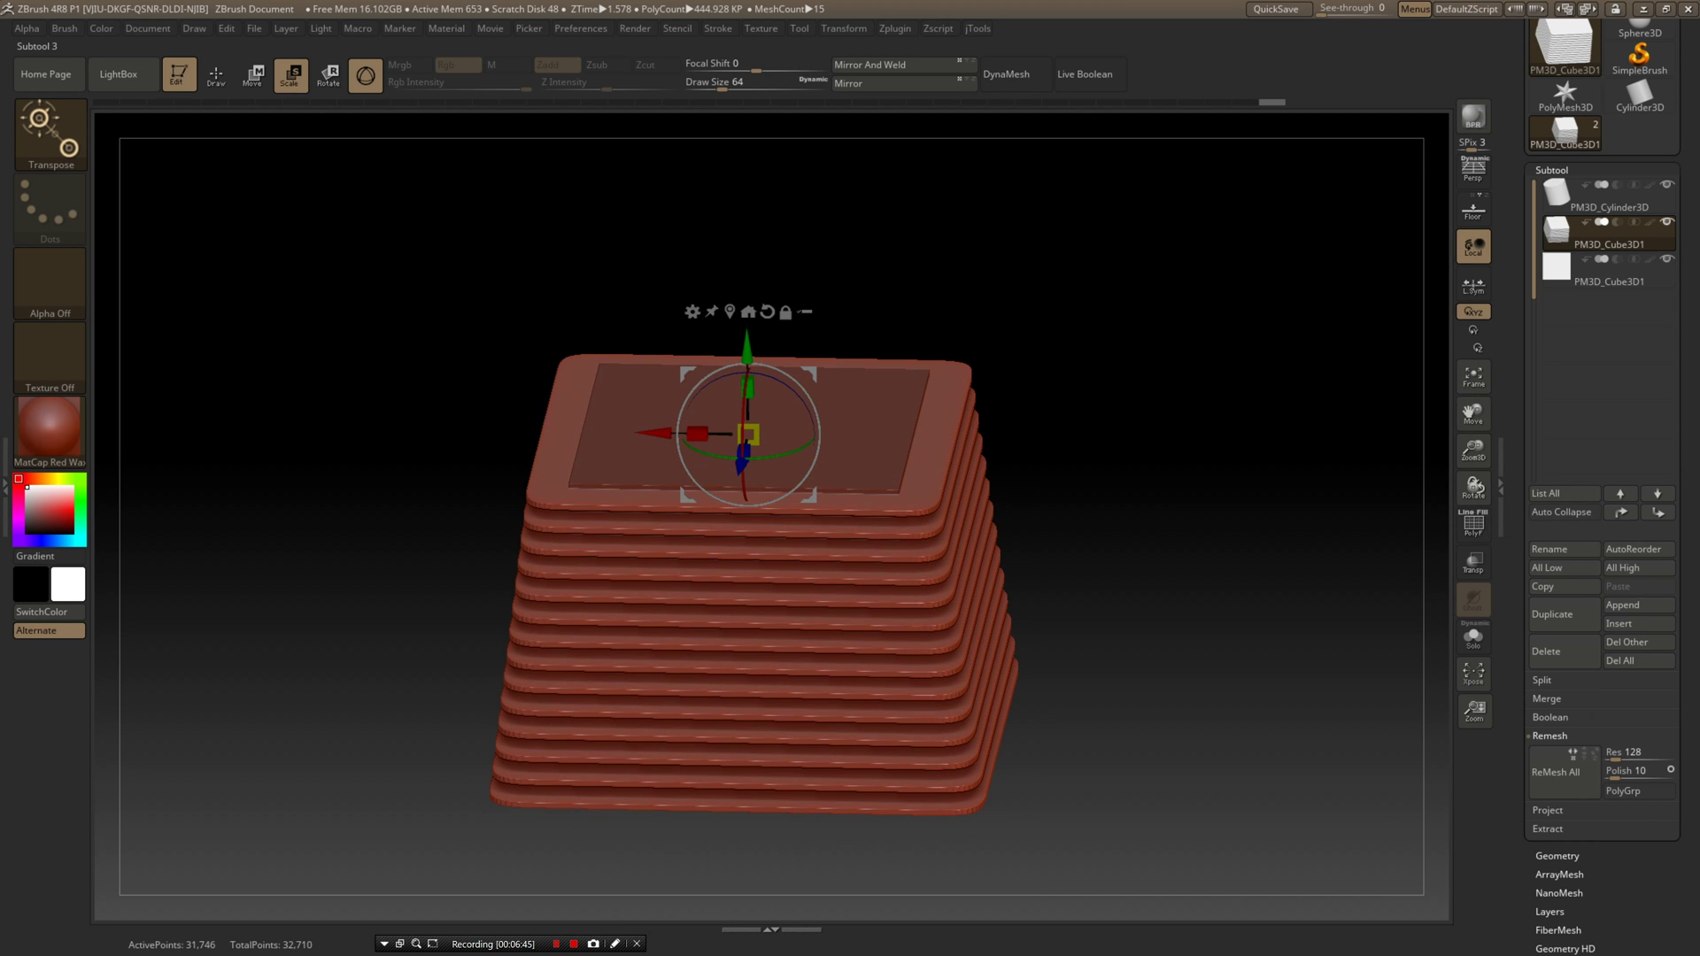
pyautogui.click(1607, 271)
pyautogui.moveTo(1178, 460); pyautogui.dragTo(1173, 496)
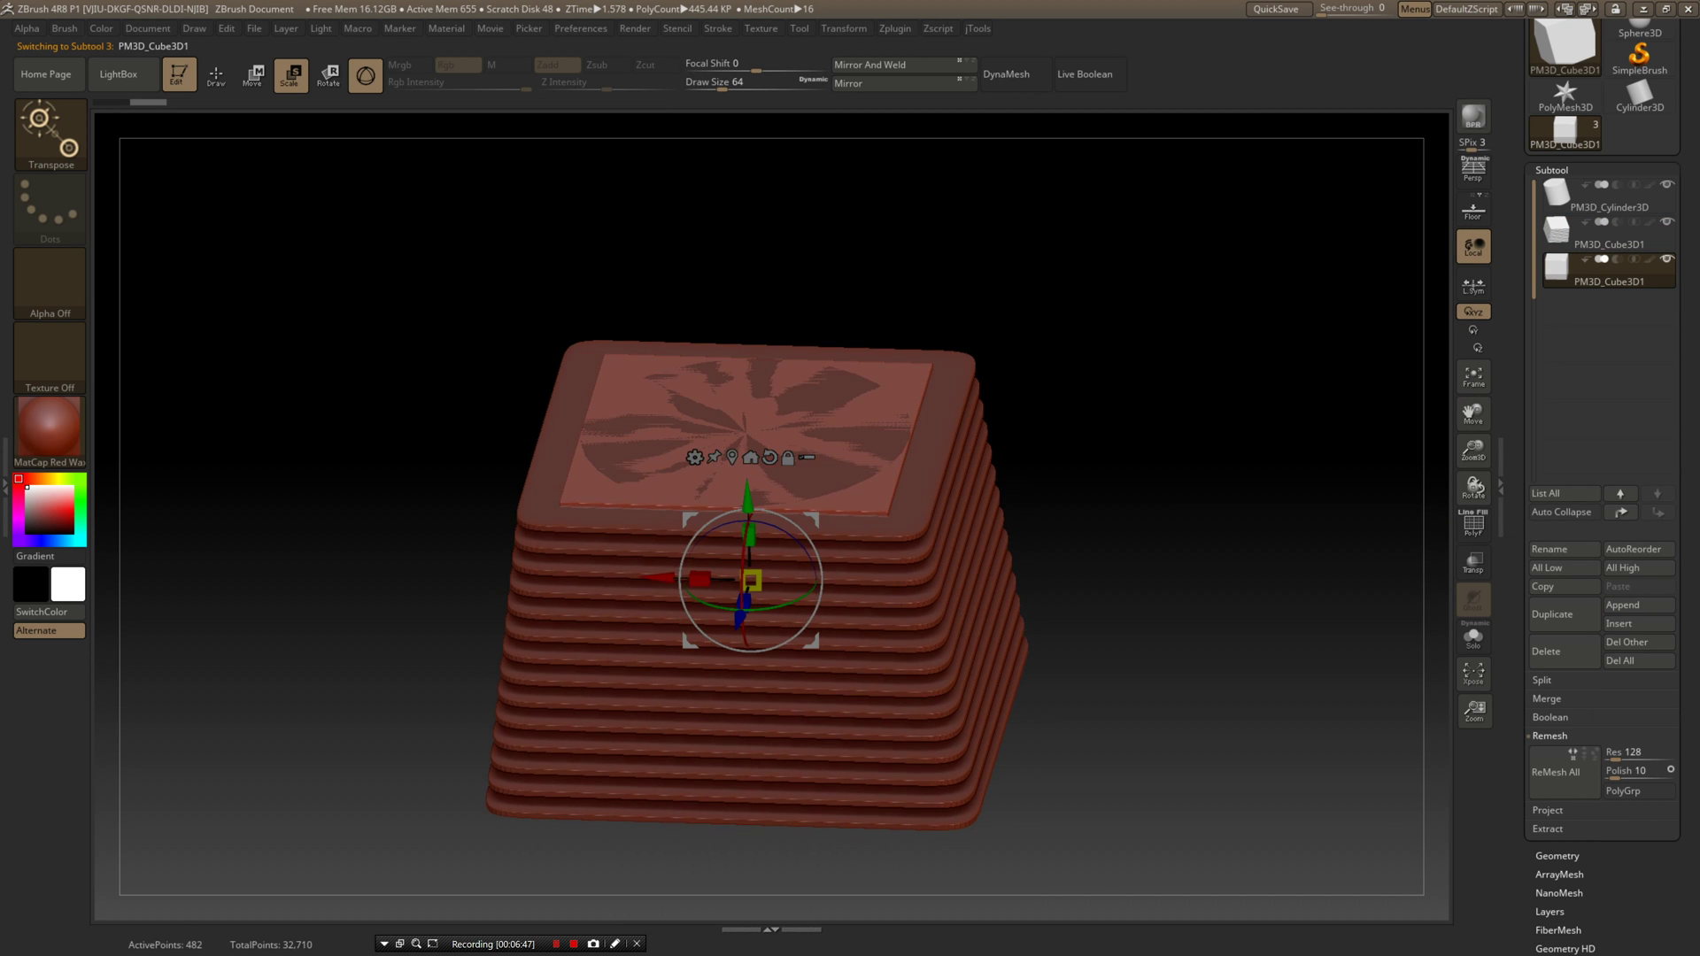
# - Move the cube along Z so it overlaps one side of the plate stack, and subdivide it to round its edges
pyautogui.moveTo(752, 580); pyautogui.dragTo(703, 859)
pyautogui.moveTo(704, 823); pyautogui.dragTo(706, 863, button='right')
pyautogui.keyDown('ctrl'); pyautogui.moveTo(707, 863); pyautogui.dragTo(707, 797, button='right'); pyautogui.keyUp('ctrl')
pyautogui.keyDown('alt'); pyautogui.moveTo(706, 797); pyautogui.dragTo(824, 739, button='right'); pyautogui.keyUp('alt')
pyautogui.hotkey('ctrl', 'd')
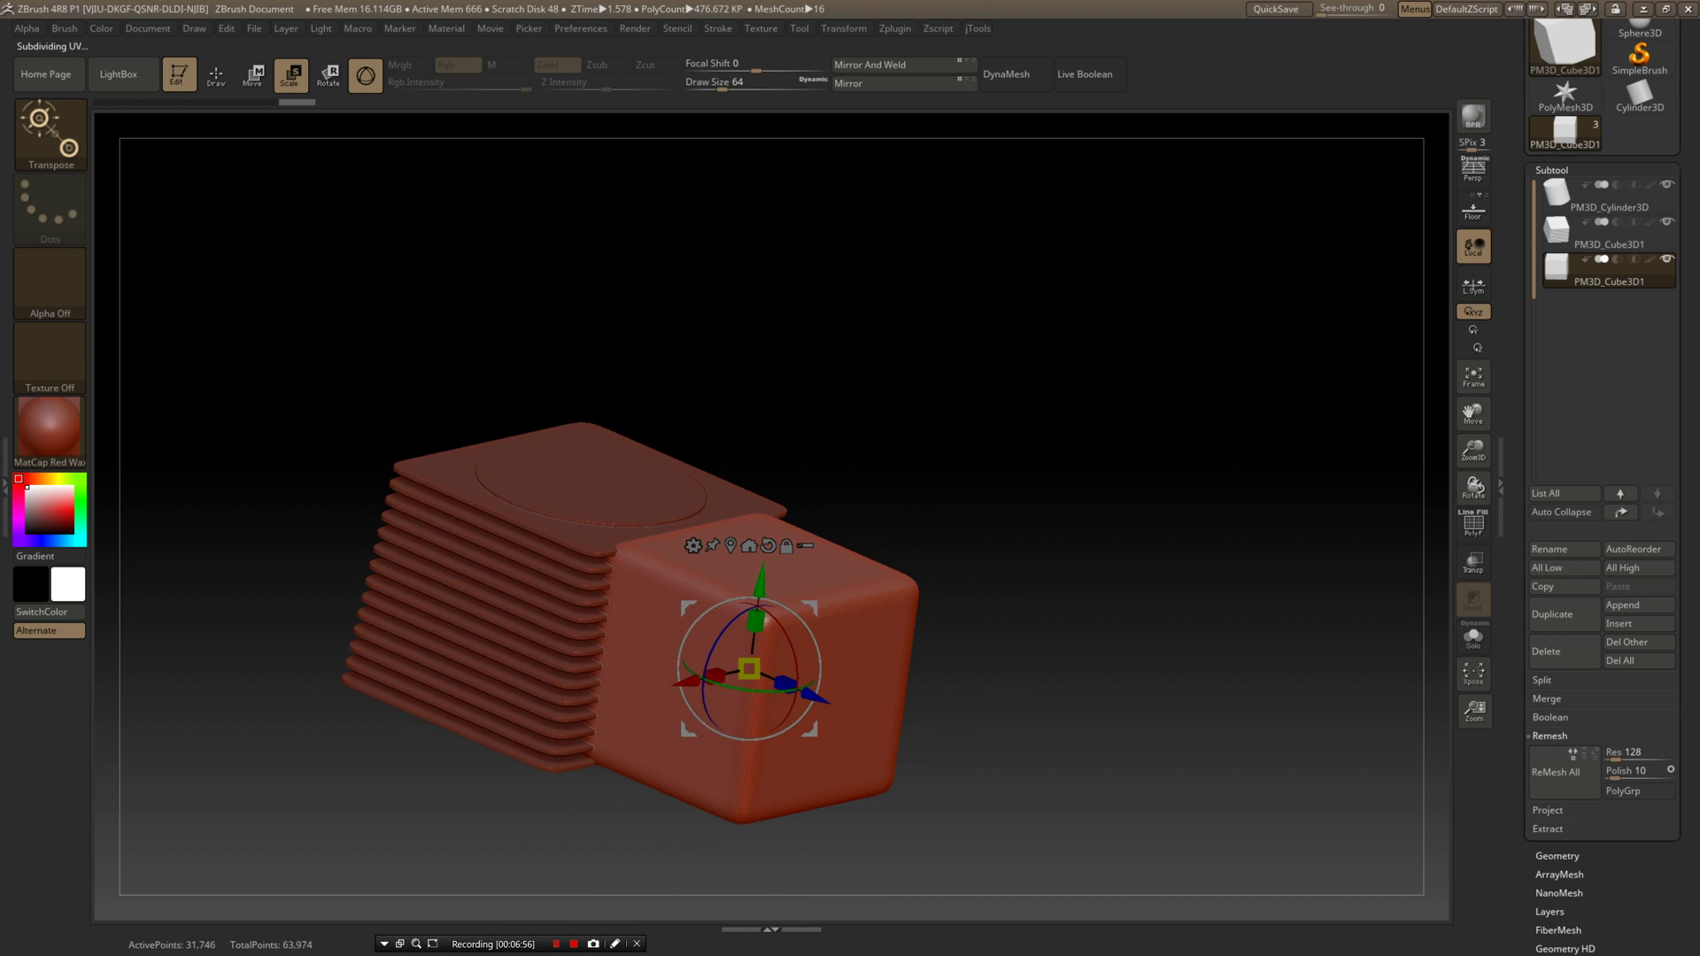
pyautogui.moveTo(755, 619); pyautogui.dragTo(755, 588)
pyautogui.moveTo(755, 588); pyautogui.dragTo(704, 641, button='right')
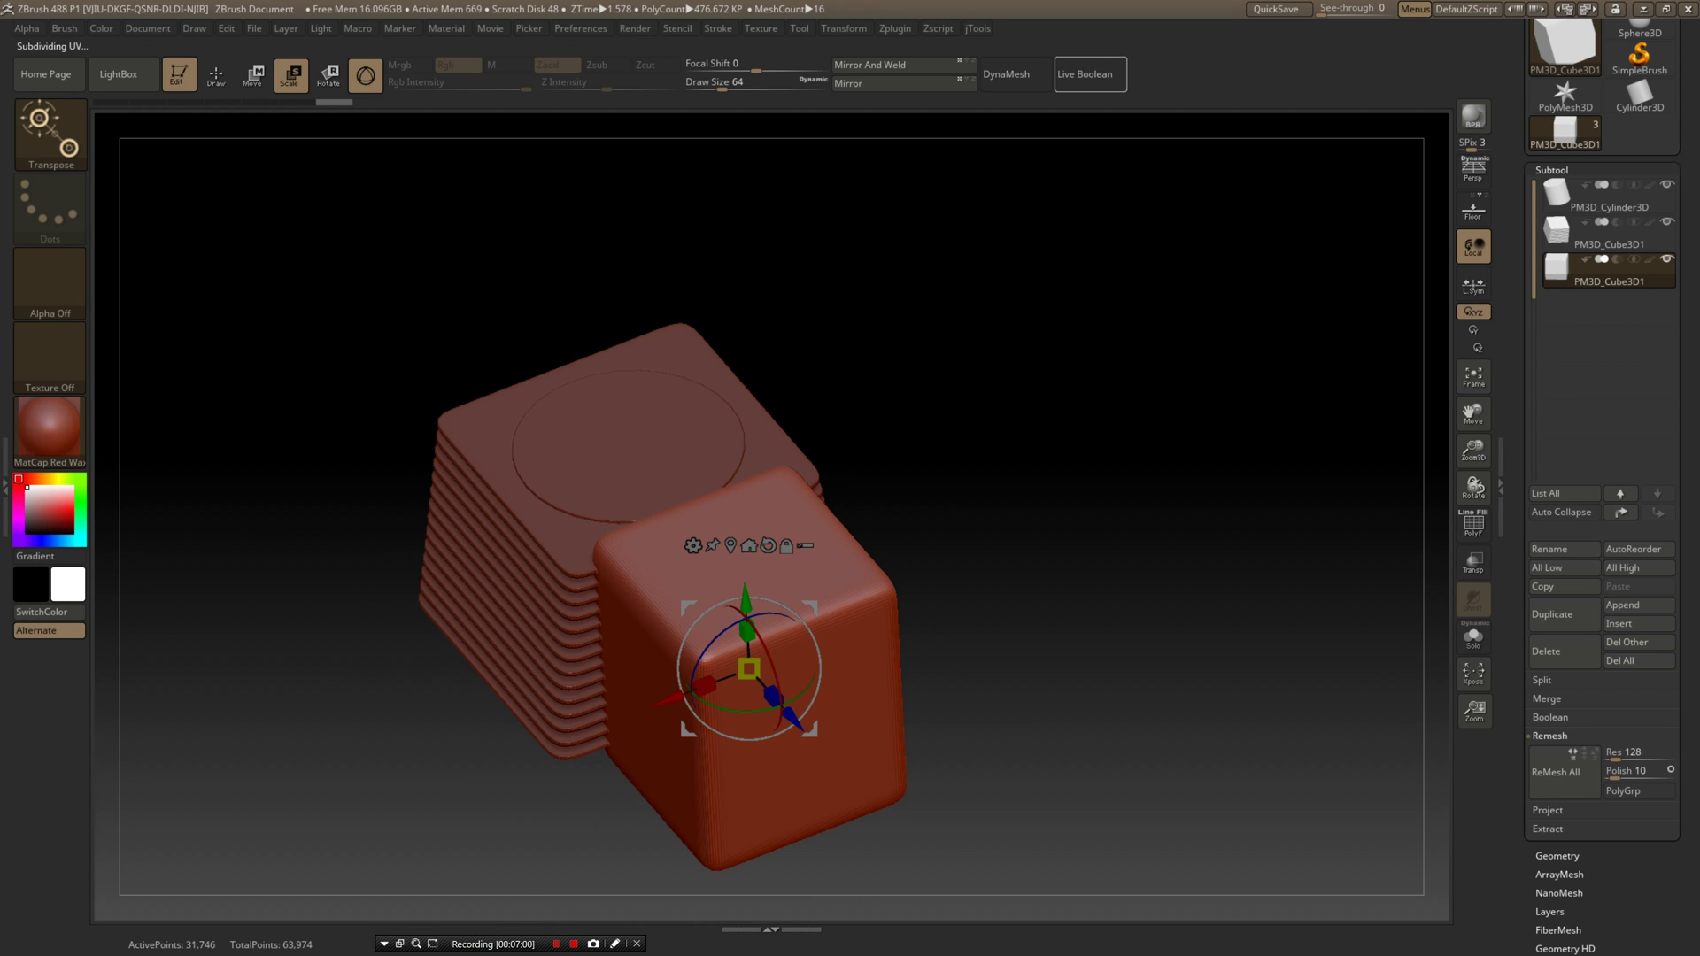
# - Enable Live Boolean and set the cube subtool to subtraction so it cuts into the plate stack
pyautogui.click(1089, 74)
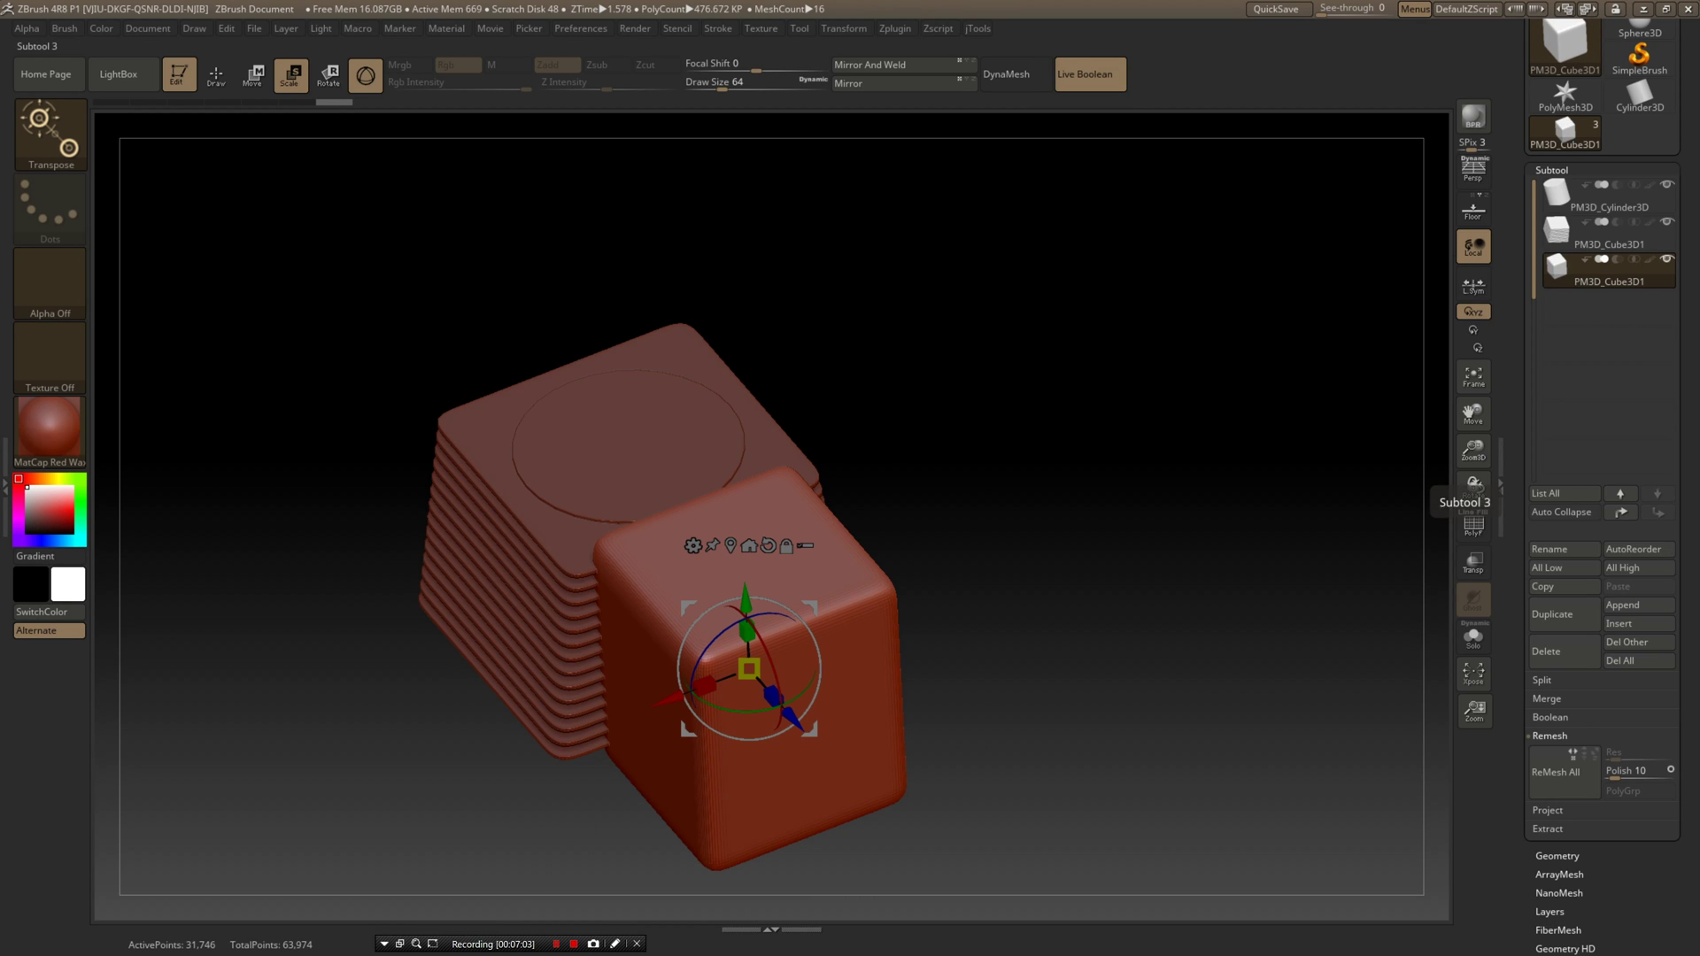
pyautogui.moveTo(1593, 270)
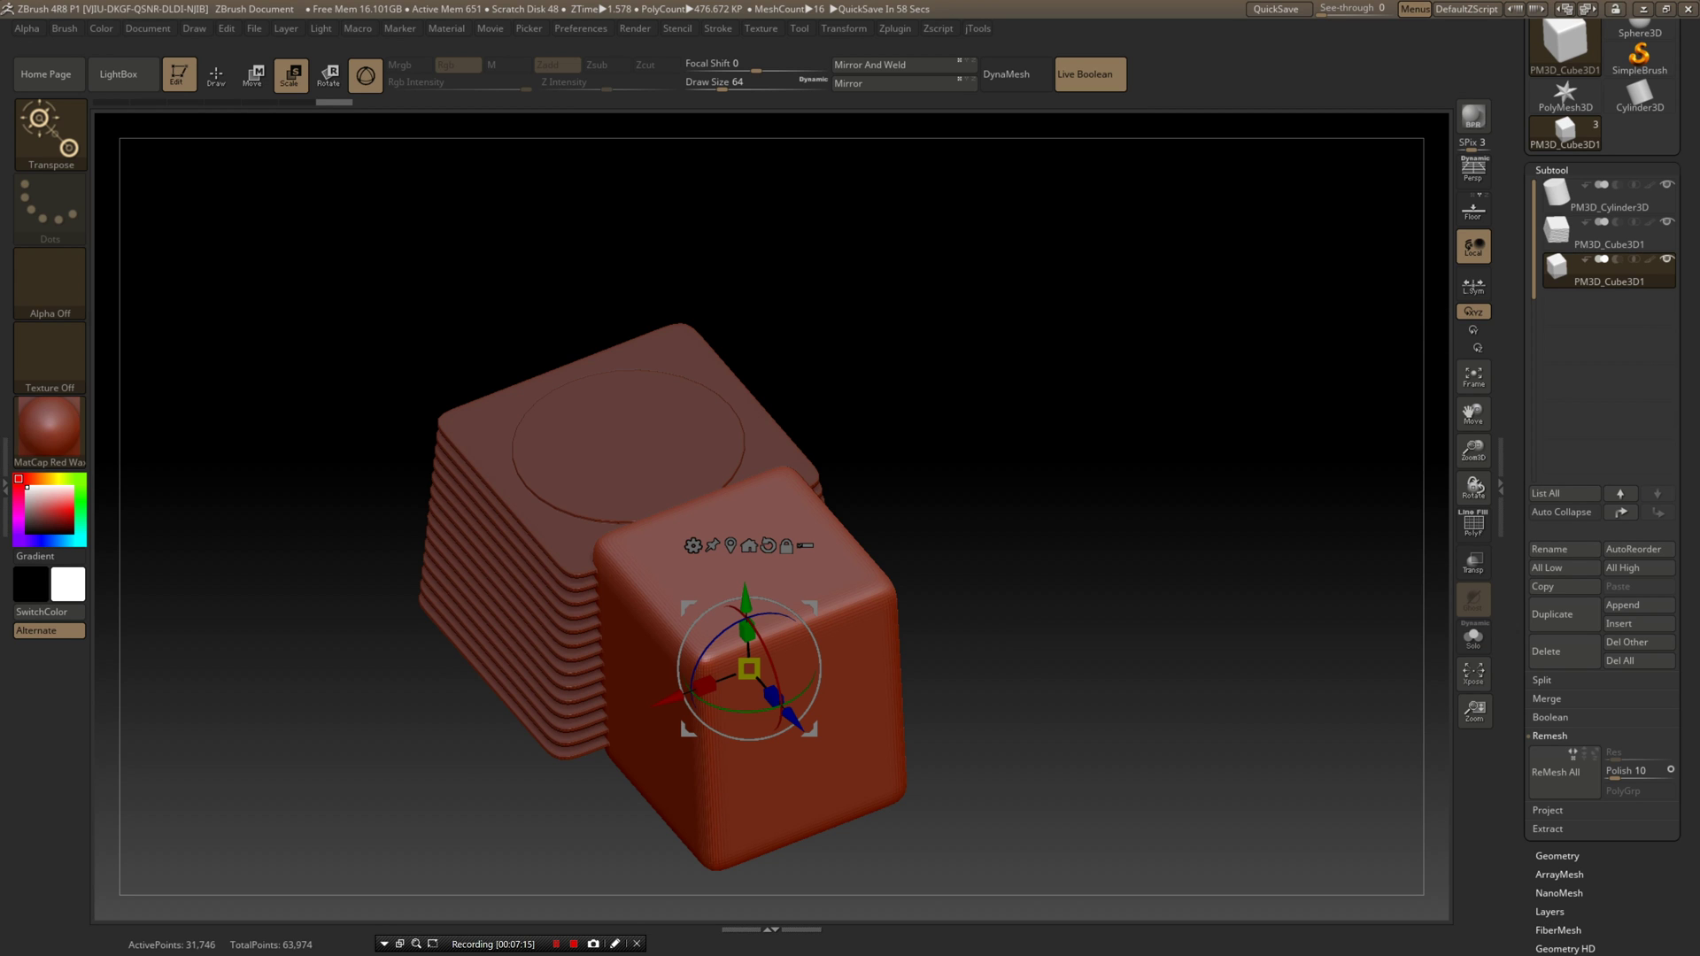
pyautogui.keyDown('ctrl'); pyautogui.moveTo(784, 381); pyautogui.dragTo(840, 461, button='right'); pyautogui.keyUp('ctrl')
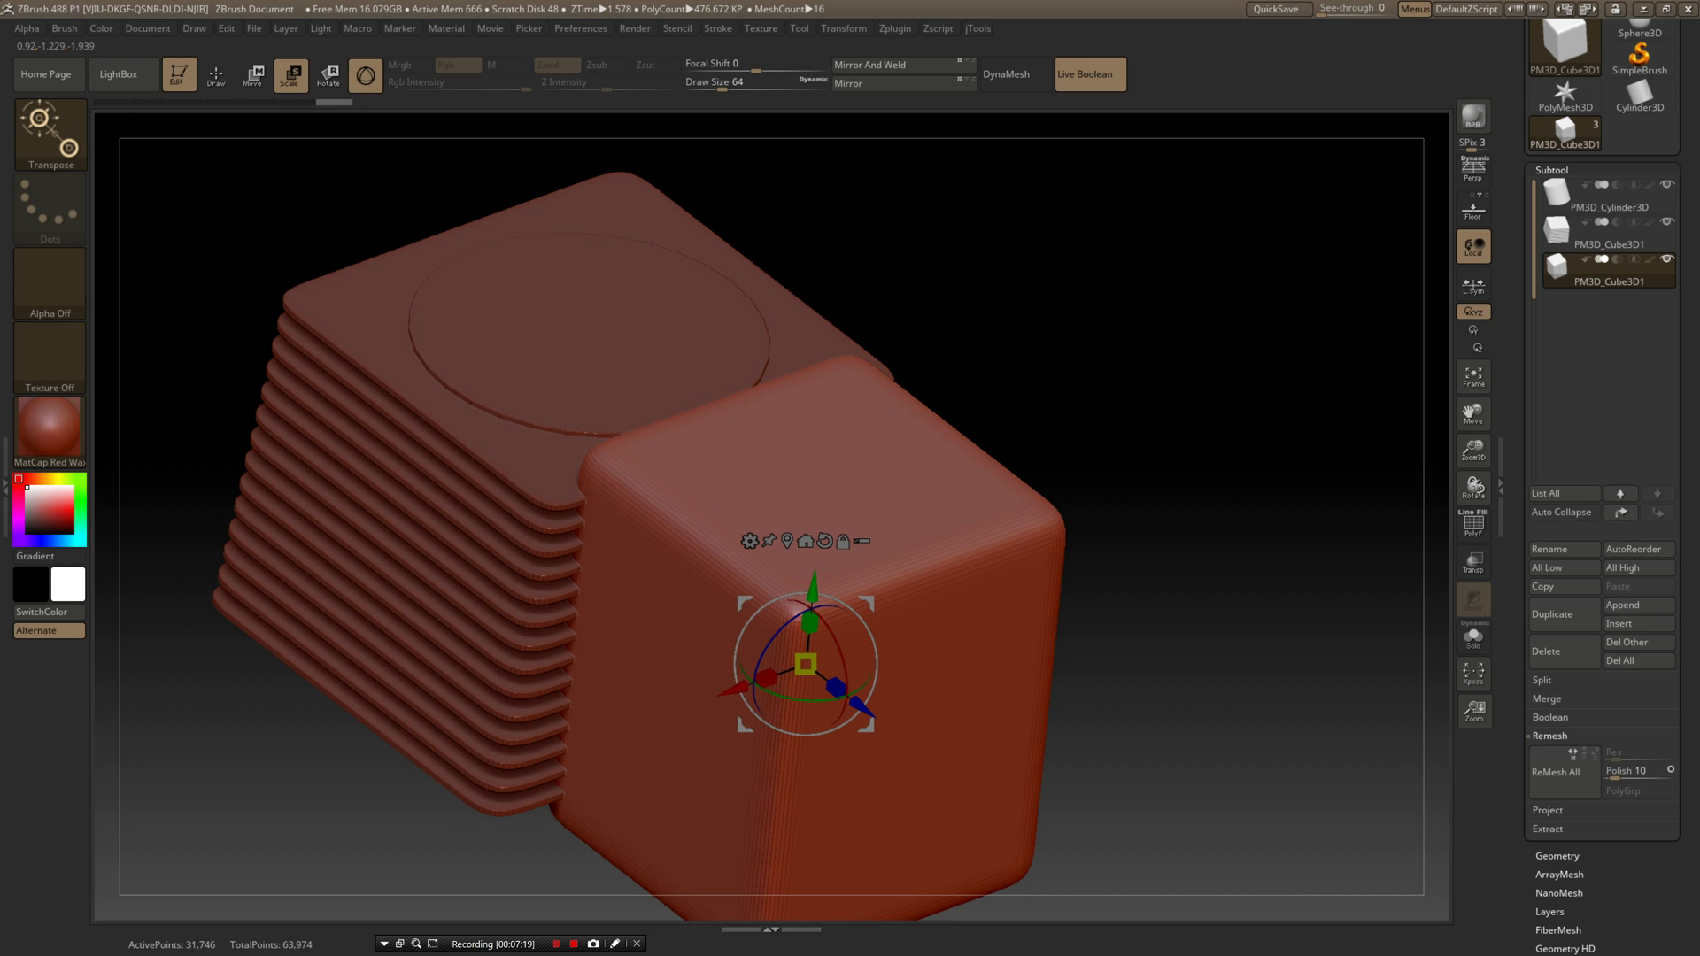
pyautogui.click(1616, 259)
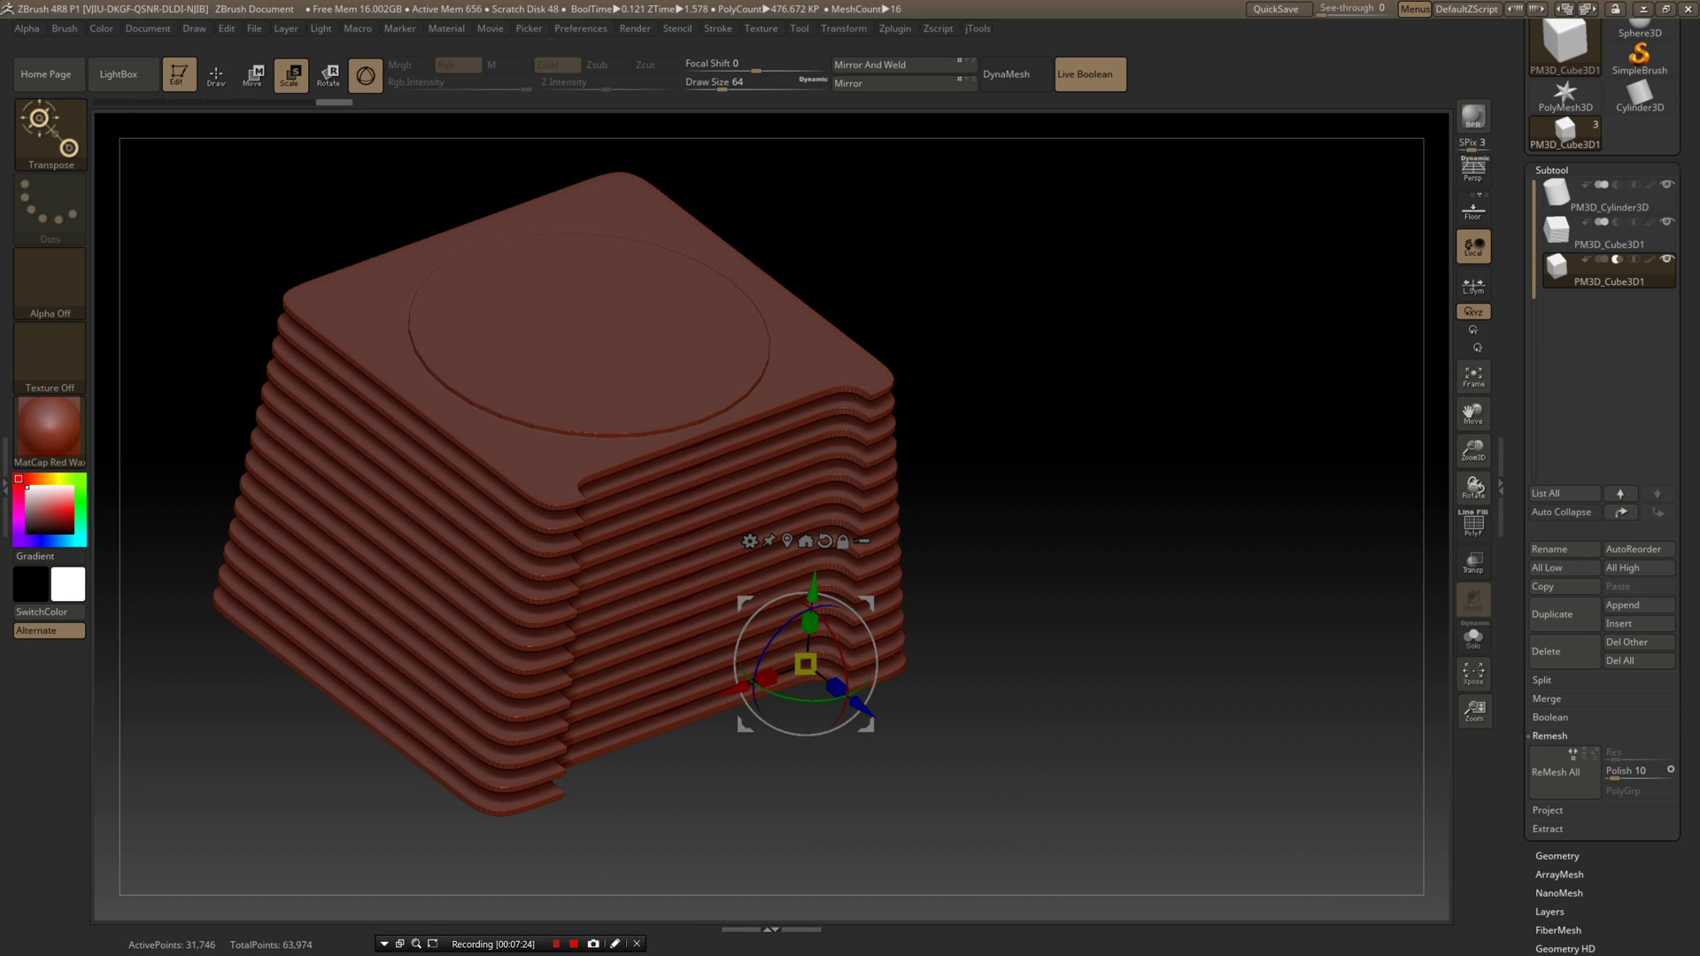
# - Inspect the cut in the plates and nudge the subtracting cube slightly along Z to adjust its depth
pyautogui.moveTo(1594, 270)
pyautogui.moveTo(1408, 306); pyautogui.dragTo(1415, 277)
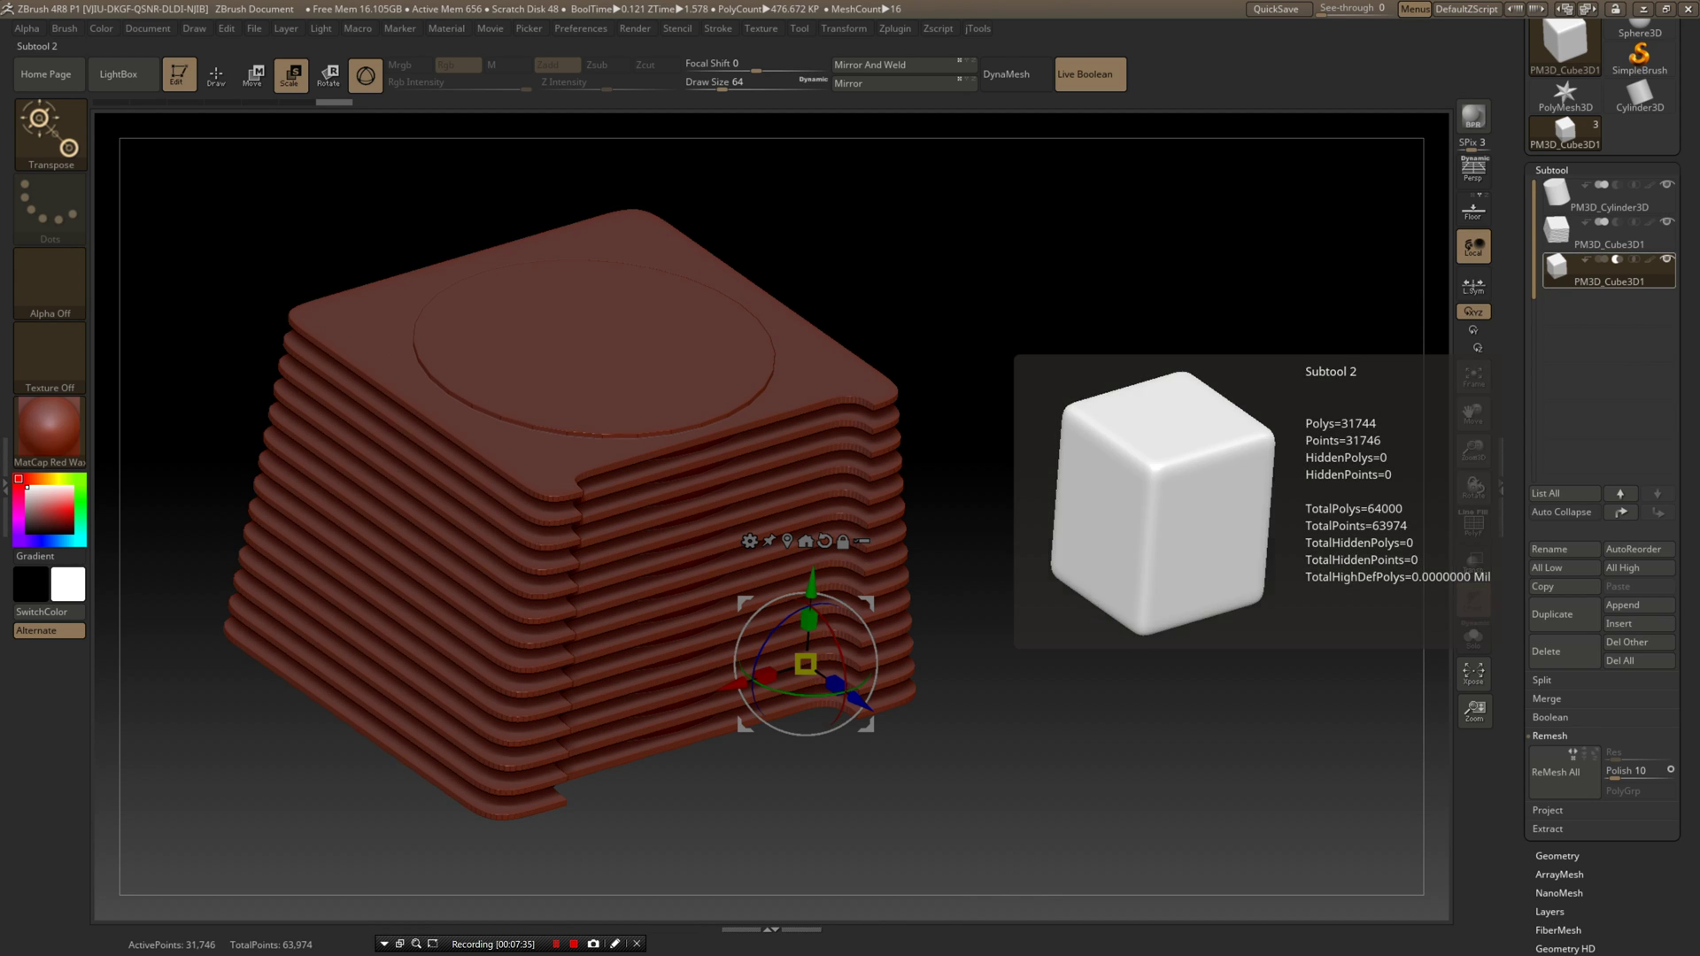
pyautogui.moveTo(1284, 478); pyautogui.dragTo(1195, 433)
pyautogui.moveTo(743, 310); pyautogui.dragTo(891, 490)
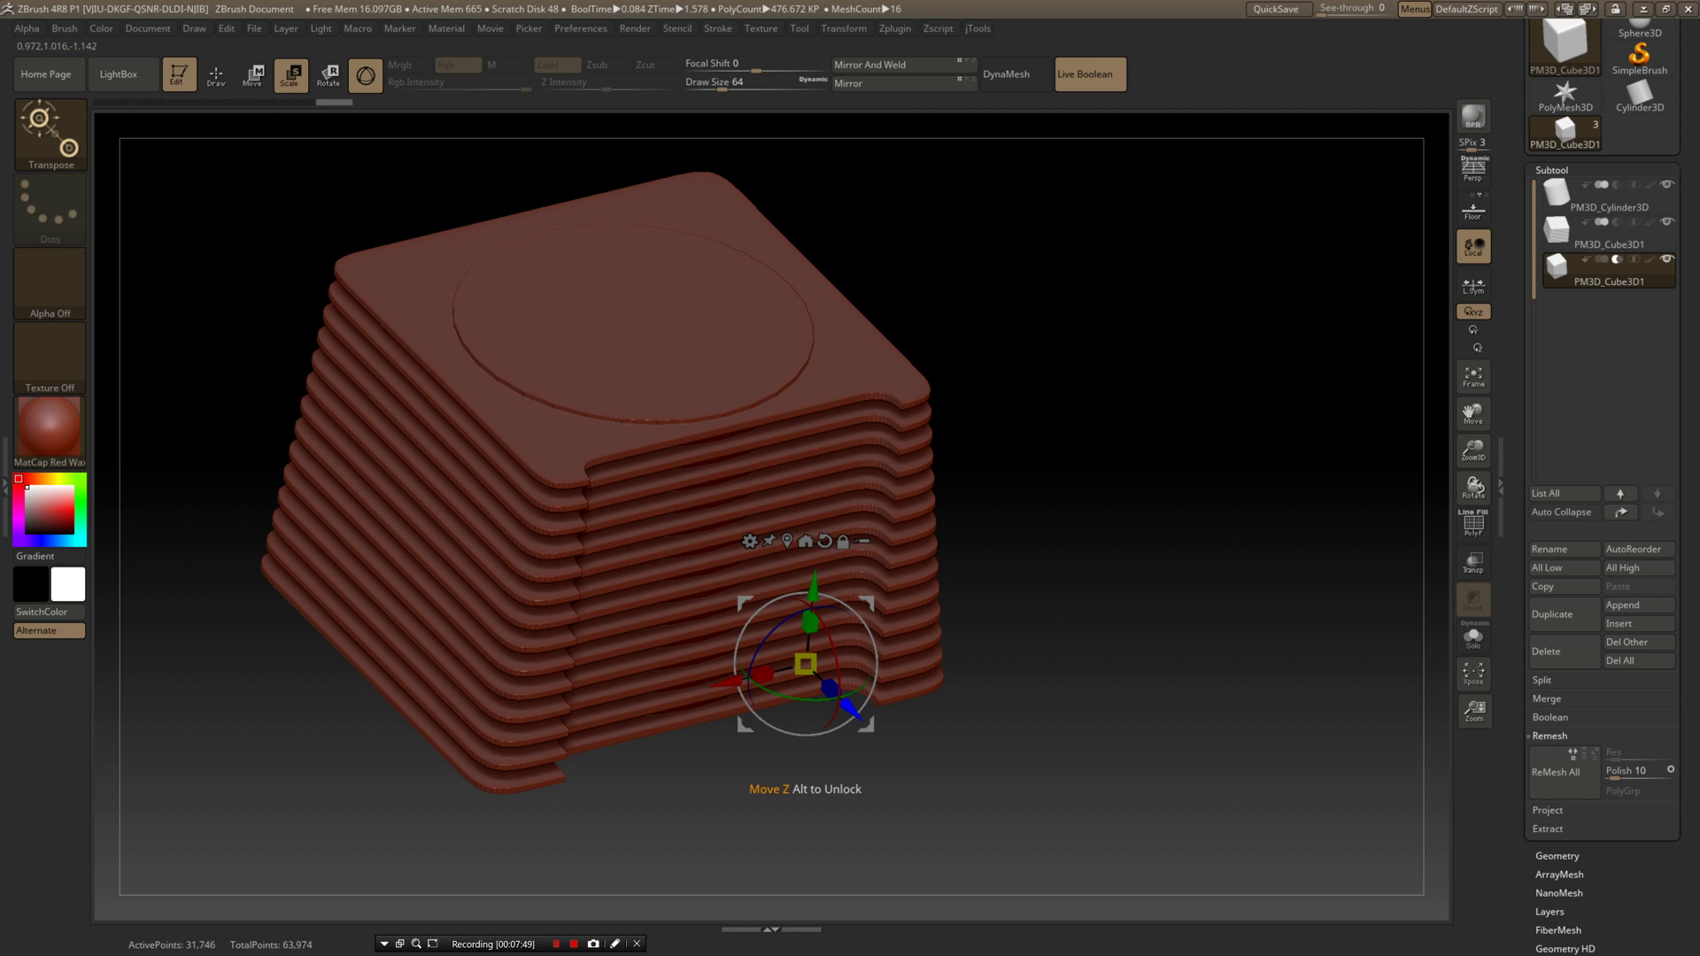
pyautogui.moveTo(848, 707)
pyautogui.mouseDown()
pyautogui.moveTo(650, 510)
pyautogui.moveTo(794, 597)
pyautogui.moveTo(851, 711)
pyautogui.mouseUp()
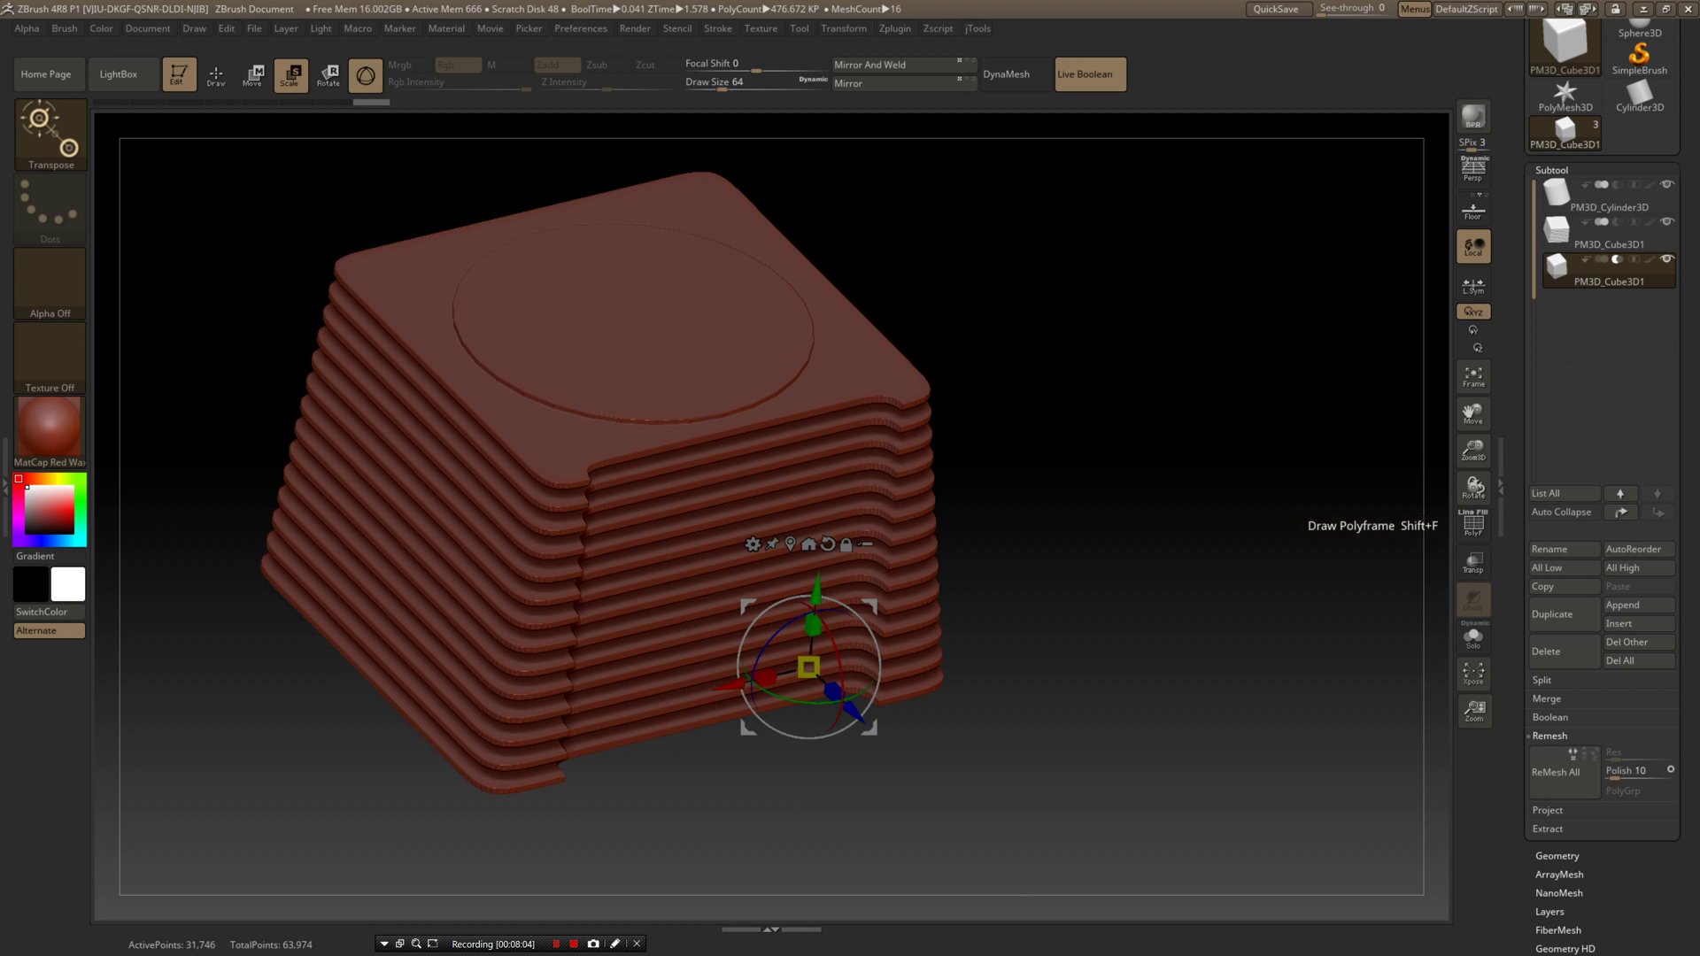
# - Show the cube's wireframe, set the masking stroke to Rect, and try masking the side that faces the plates
pyautogui.click(1473, 524)
pyautogui.moveTo(682, 678); pyautogui.dragTo(845, 544)
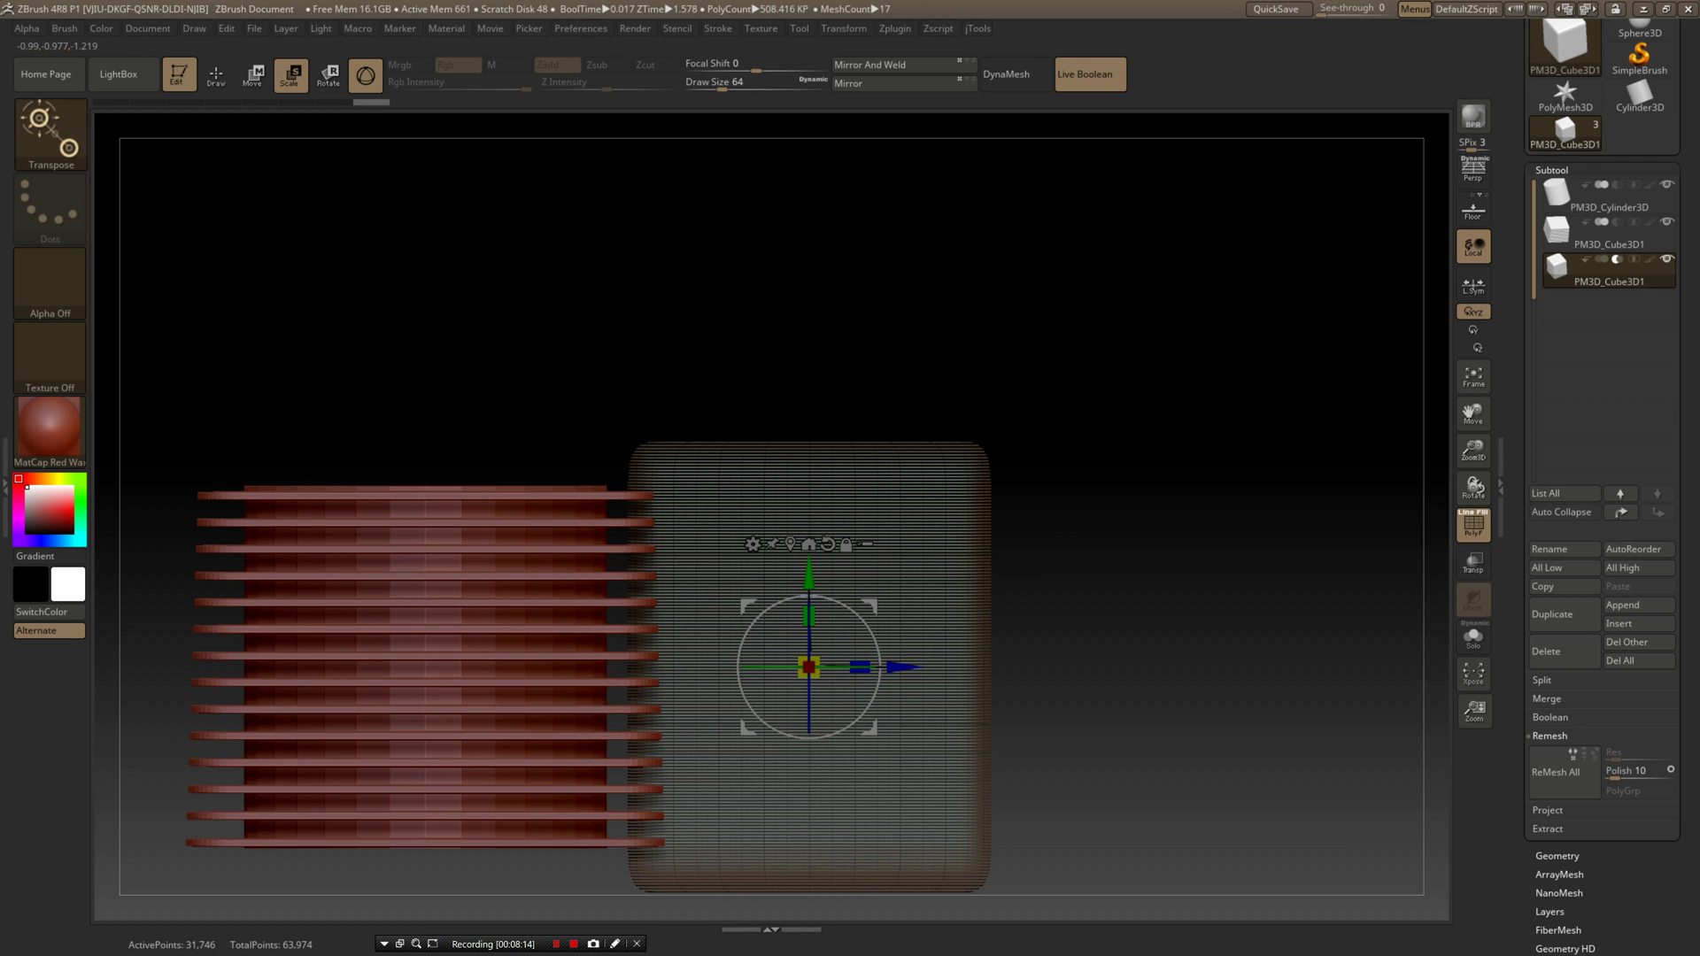
pyautogui.press('q')
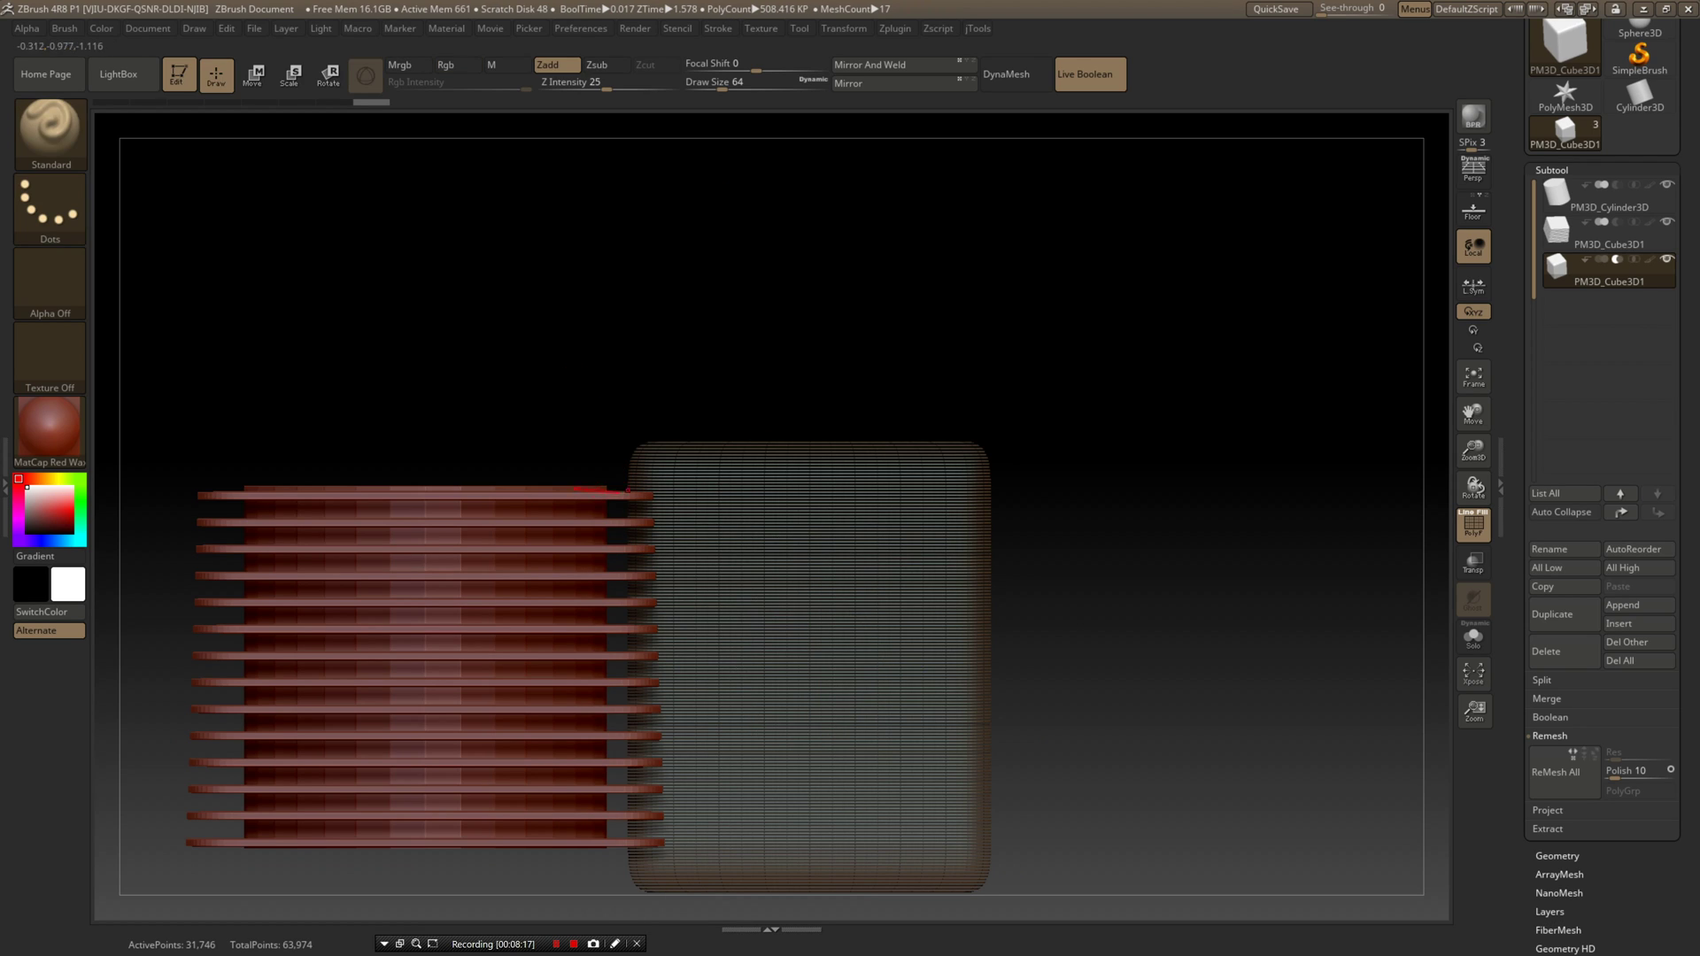
pyautogui.keyDown('ctrl'); pyautogui.moveTo(652, 631); pyautogui.dragTo(734, 755); pyautogui.keyUp('ctrl')
pyautogui.hotkey('ctrl', 'z')
pyautogui.keyDown('ctrl'); pyautogui.click(62, 208); pyautogui.keyUp('ctrl')
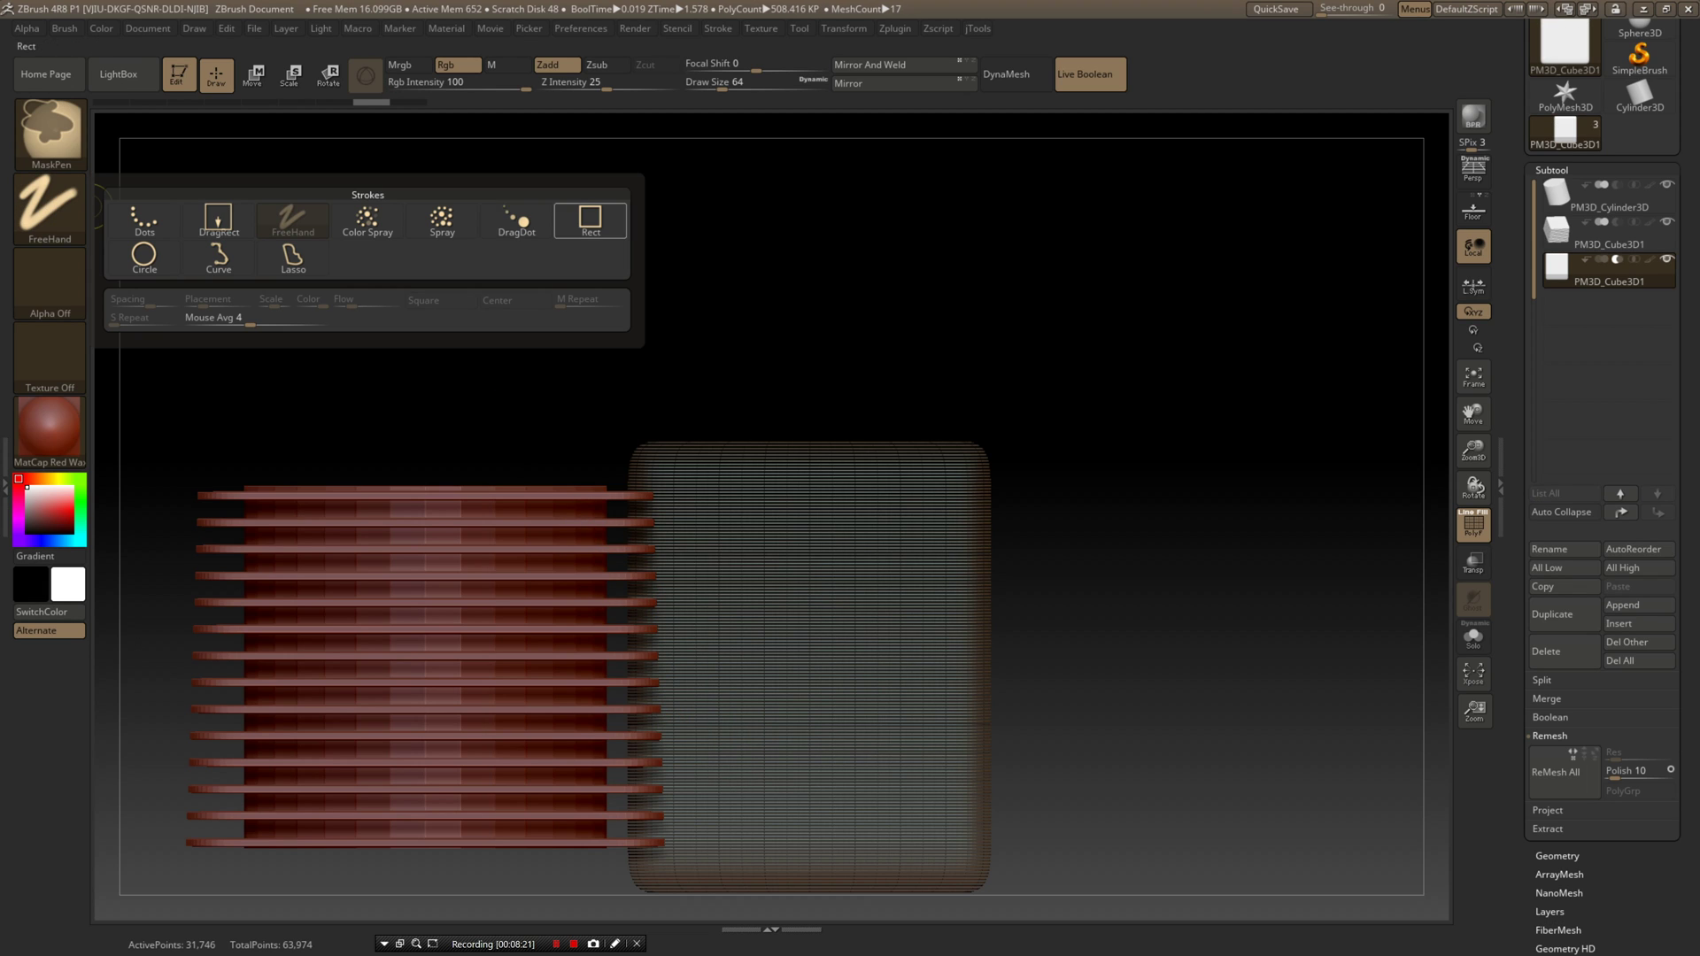
pyautogui.click(590, 219)
pyautogui.moveTo(513, 501)
pyautogui.keyDown('ctrl'); pyautogui.mouseDown()
pyautogui.moveTo(667, 720)
pyautogui.moveTo(714, 823)
pyautogui.moveTo(706, 808)
pyautogui.mouseUp(); pyautogui.keyUp('ctrl')
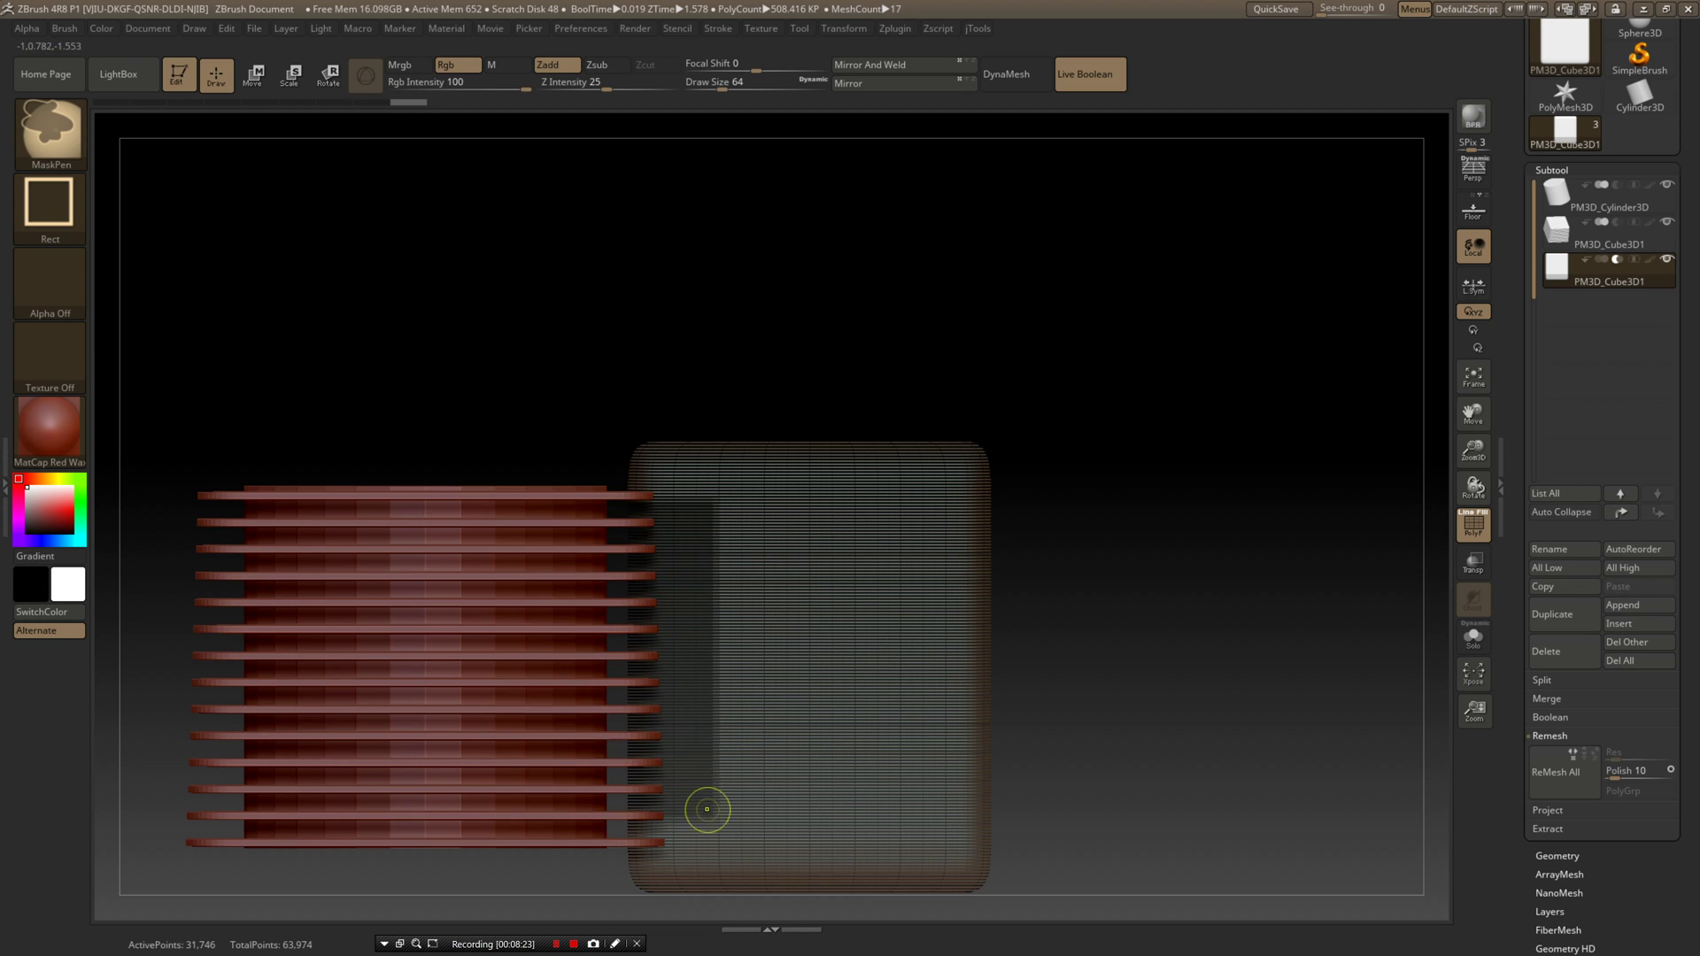
pyautogui.hotkey('ctrl', 'z')
# - Mask the cube except for a small rectangle on its plate-facing side, and pull that area along Z into the plates
pyautogui.moveTo(1179, 425); pyautogui.dragTo(1257, 460)
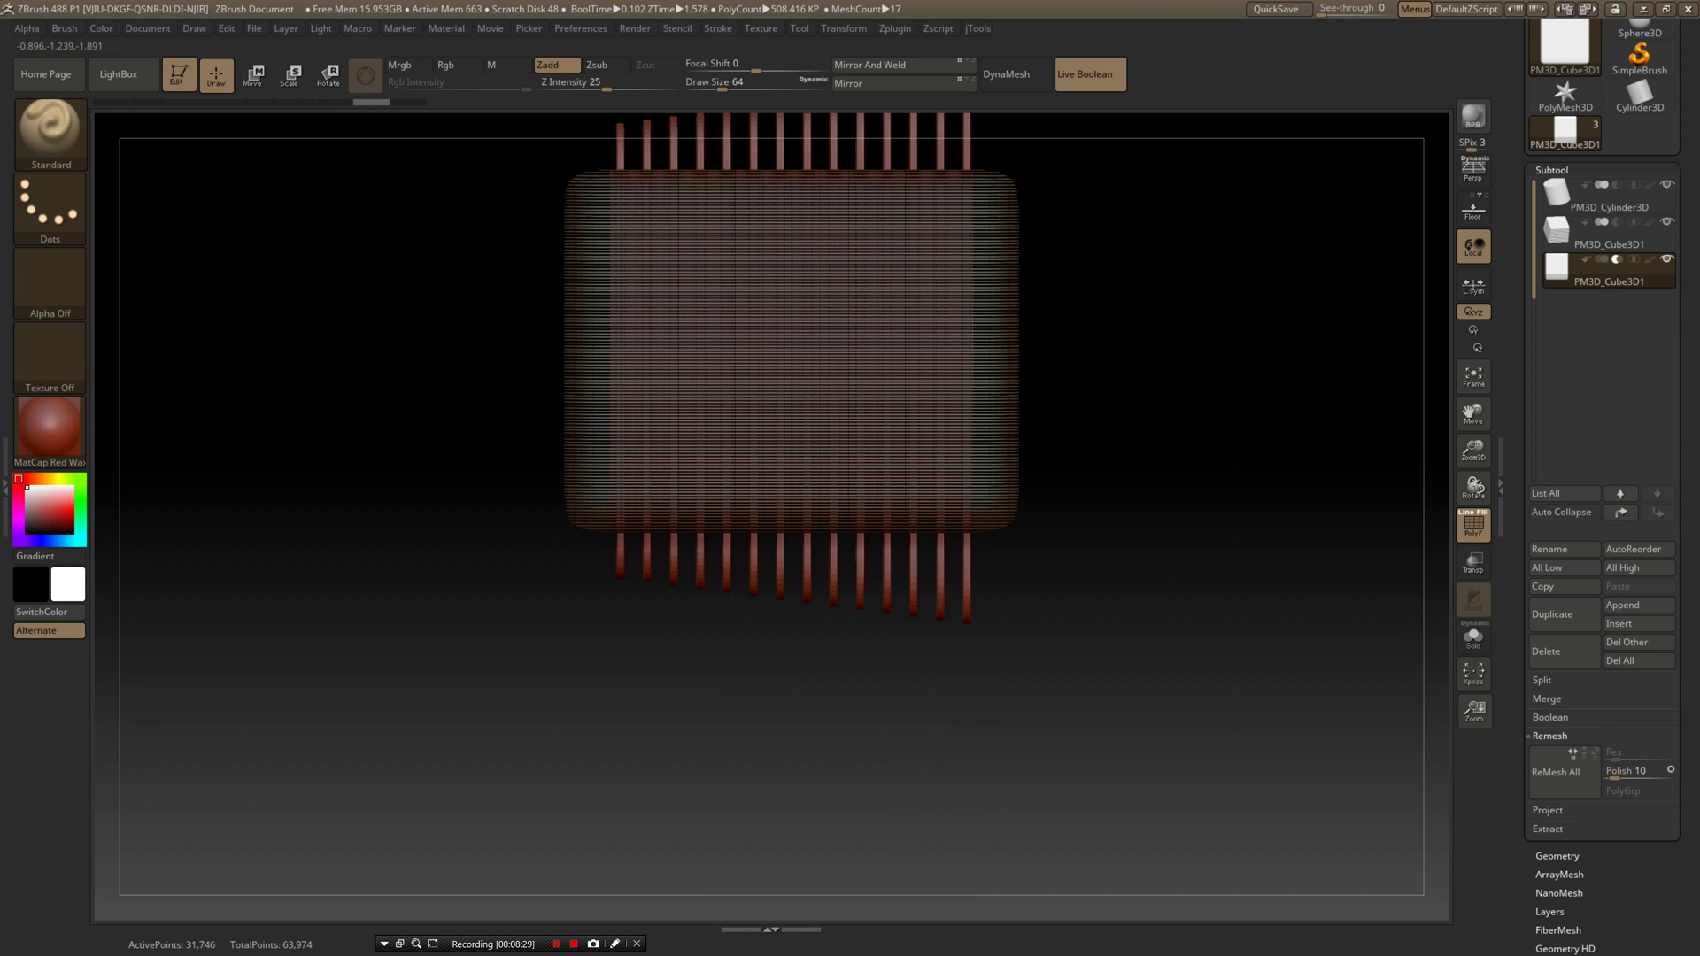
pyautogui.moveTo(1239, 531); pyautogui.dragTo(1376, 509)
pyautogui.keyDown('ctrl'); pyautogui.moveTo(534, 299); pyautogui.dragTo(721, 428); pyautogui.keyUp('ctrl')
pyautogui.keyDown('ctrl'); pyautogui.click(1104, 404); pyautogui.keyUp('ctrl')
pyautogui.press('w')
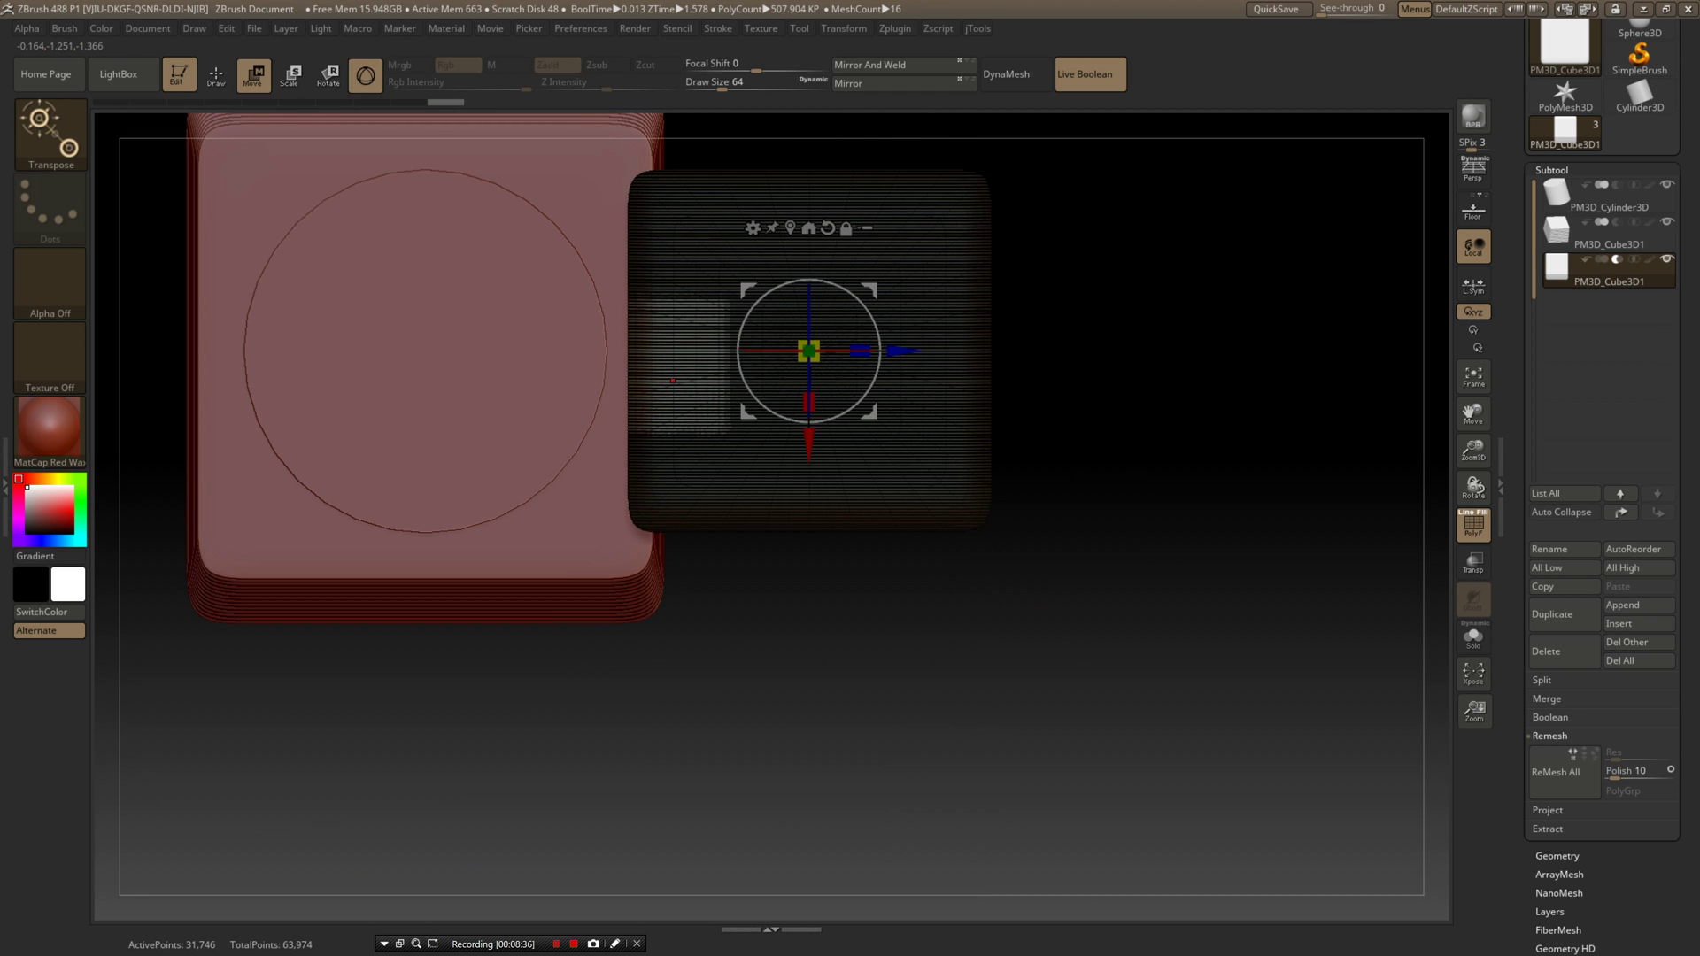
pyautogui.moveTo(902, 351); pyautogui.dragTo(866, 352)
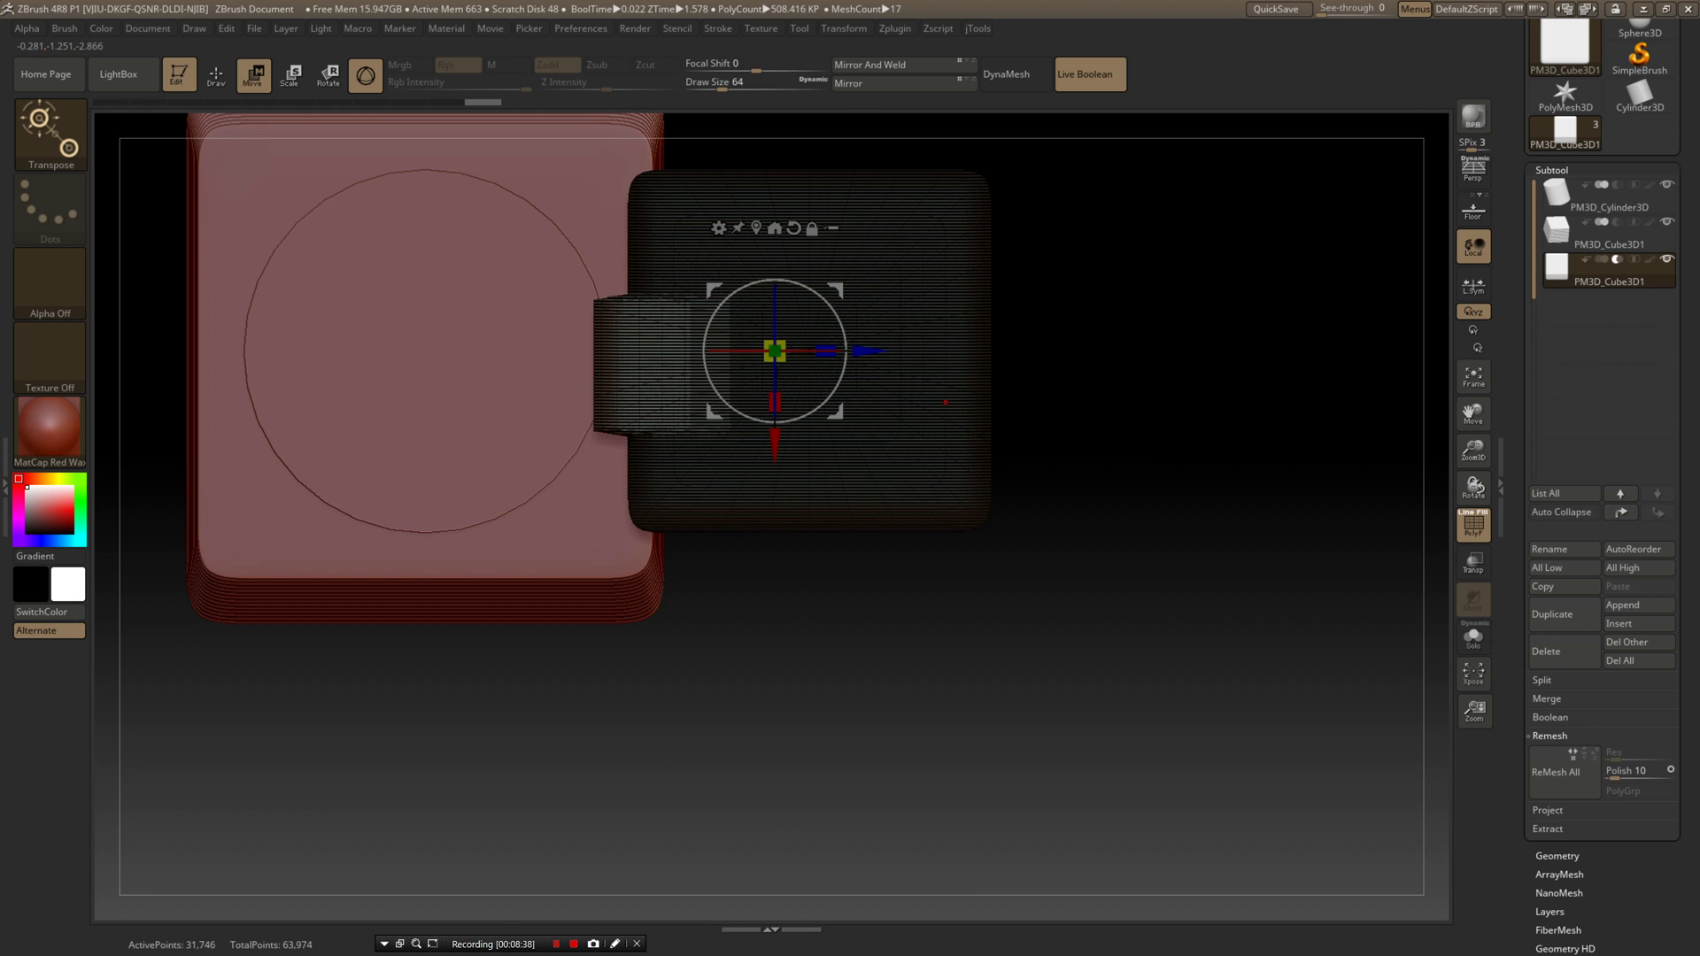
pyautogui.press('q')
pyautogui.moveTo(1095, 461)
pyautogui.keyDown('ctrl'); pyautogui.mouseDown()
pyautogui.moveTo(1112, 554)
pyautogui.moveTo(1151, 438)
pyautogui.mouseUp(); pyautogui.keyUp('ctrl')
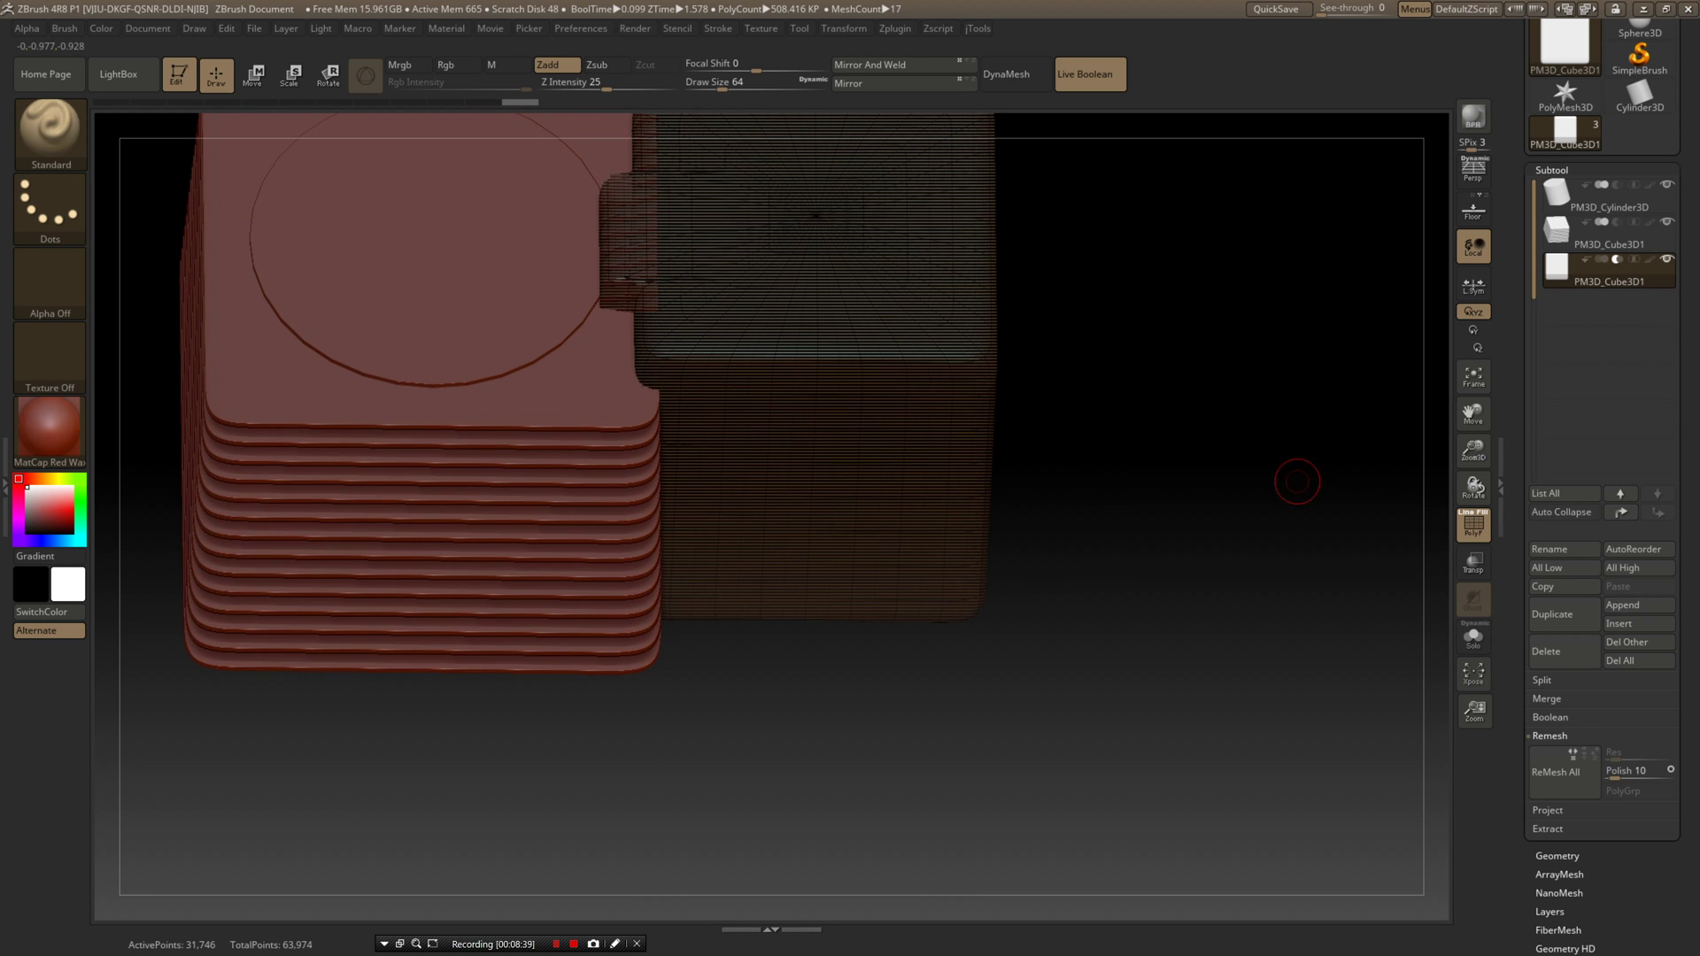
# - Hide the wireframe to inspect the notch cut by the pulled-out area, and undo that extension of the cube
pyautogui.click(1471, 530)
pyautogui.moveTo(1172, 607); pyautogui.dragTo(1142, 762)
pyautogui.keyDown('alt'); pyautogui.moveTo(1126, 647); pyautogui.dragTo(1118, 593); pyautogui.keyUp('alt')
pyautogui.moveTo(1118, 592)
pyautogui.keyDown('ctrl'); pyautogui.mouseDown(button='right')
pyautogui.moveTo(1098, 443)
pyautogui.moveTo(1102, 575)
pyautogui.moveTo(1060, 670)
pyautogui.moveTo(1101, 759)
pyautogui.moveTo(1084, 692)
pyautogui.mouseUp(button='right'); pyautogui.keyUp('ctrl')
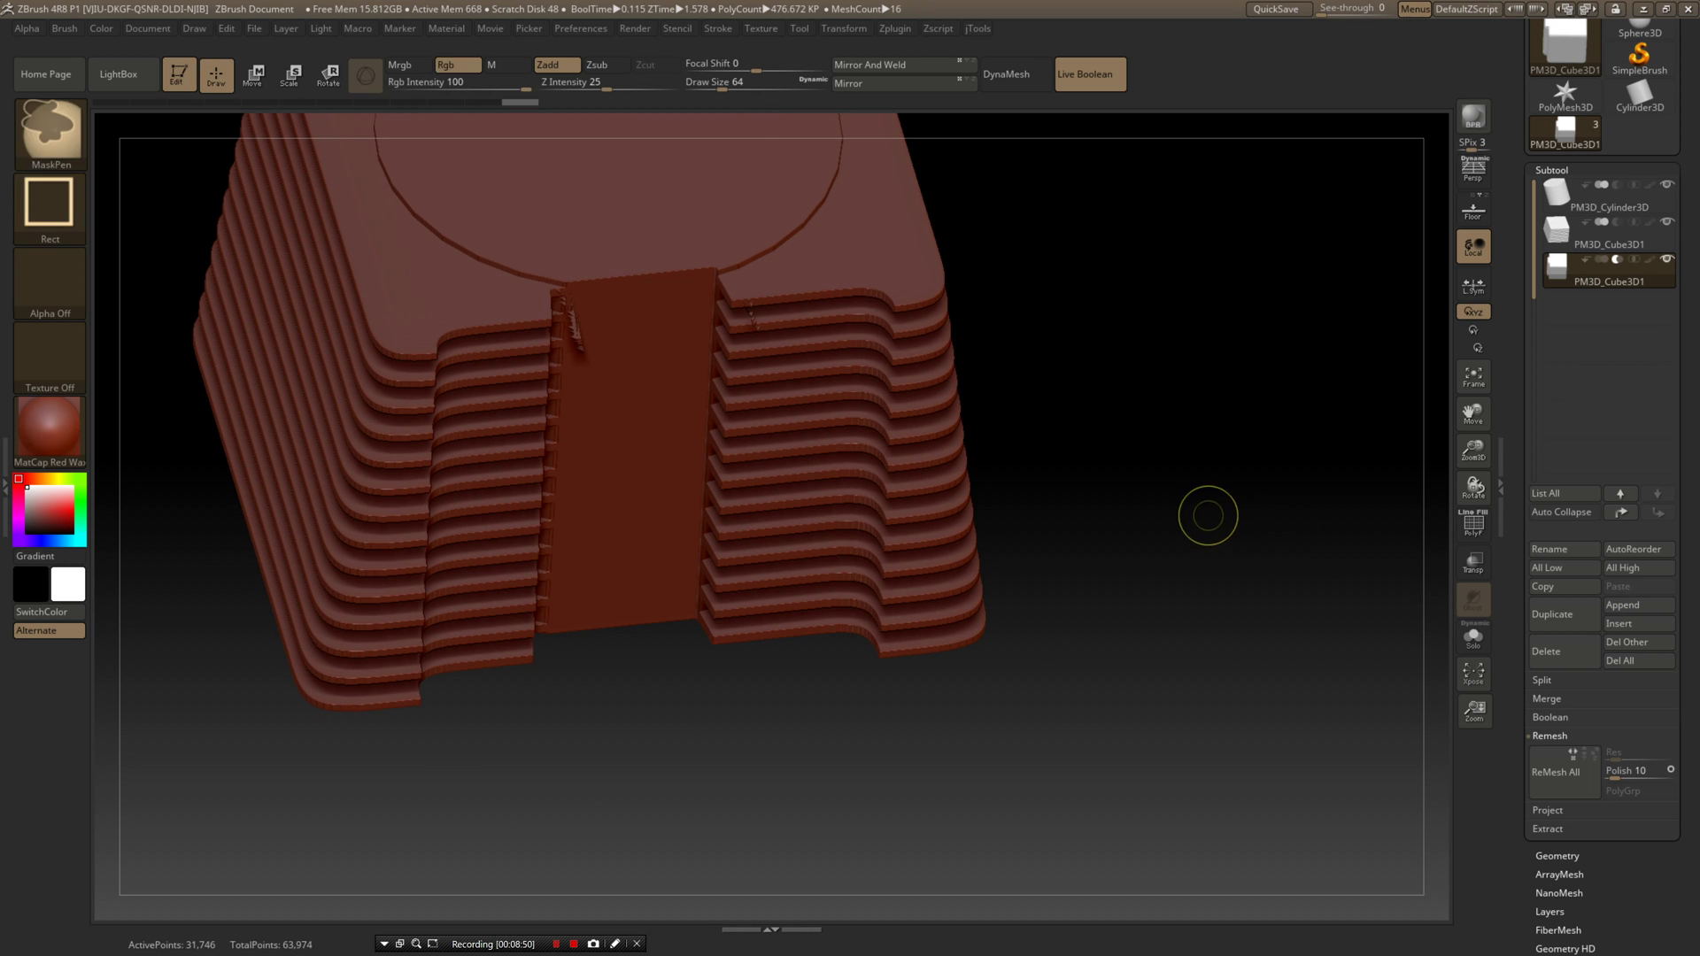
pyautogui.hotkey('ctrl', 'z')
pyautogui.hotkey('ctrl', 'z')
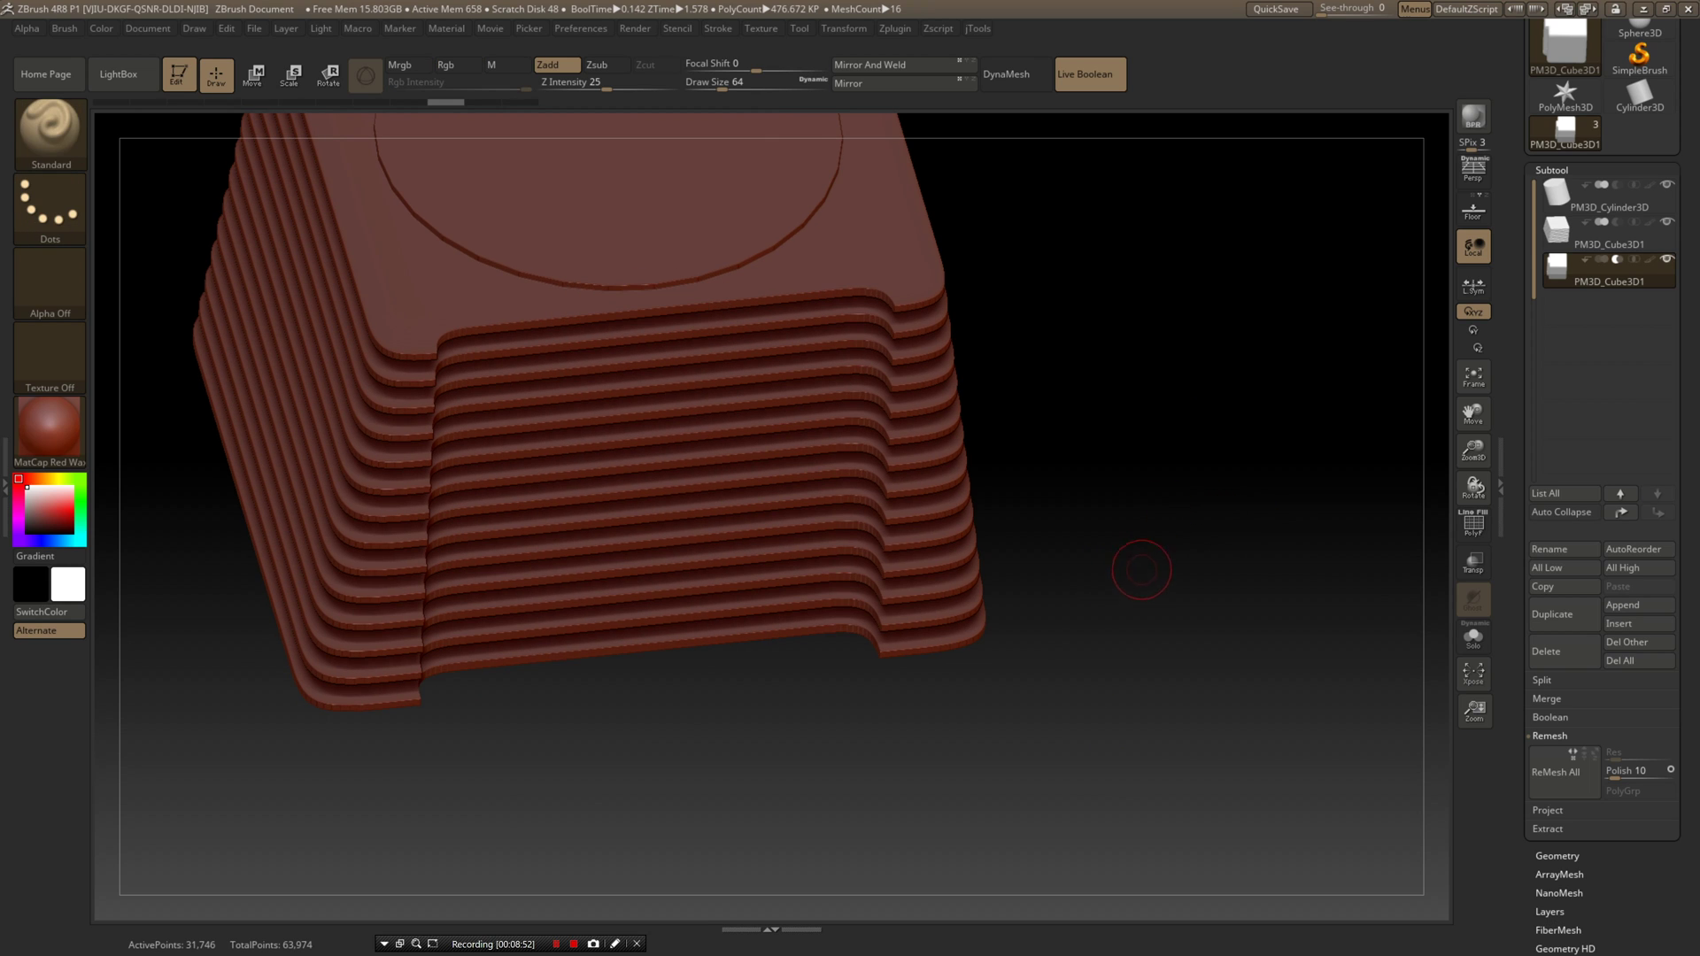
# - Nudge the subtracting cube slightly along Z and check the cut in the plates from an angle
pyautogui.press('w')
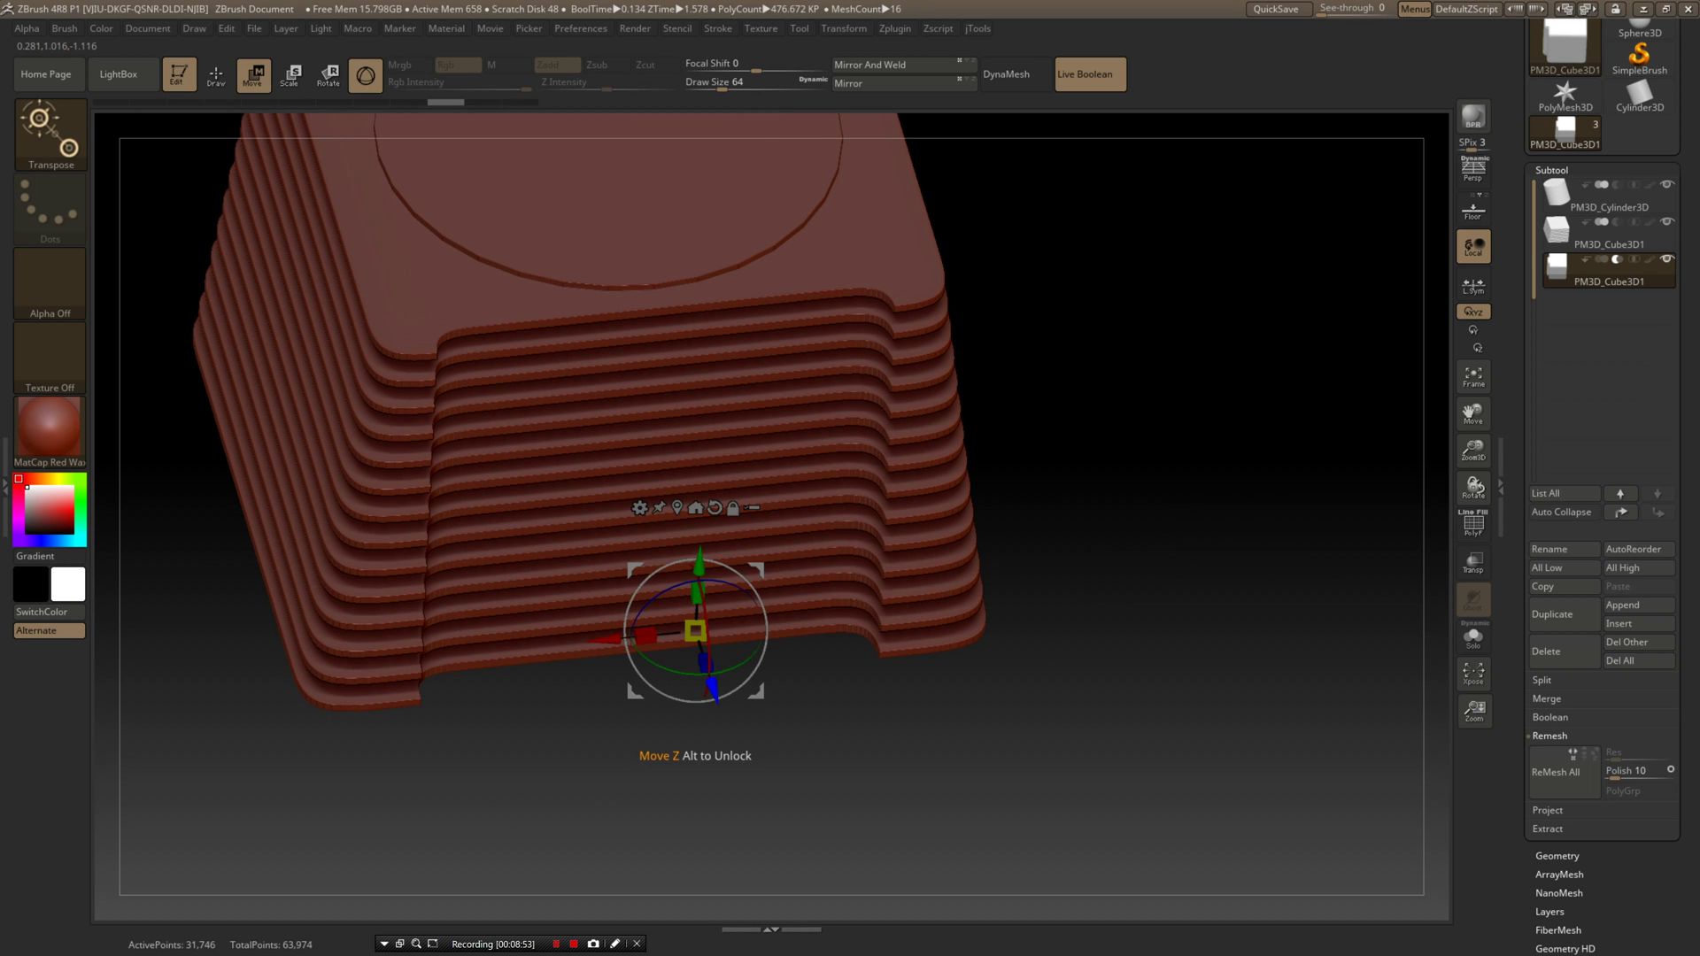
pyautogui.moveTo(713, 691)
pyautogui.mouseDown()
pyautogui.moveTo(709, 674)
pyautogui.moveTo(713, 697)
pyautogui.mouseUp()
pyautogui.hotkey('ctrl', 'z')
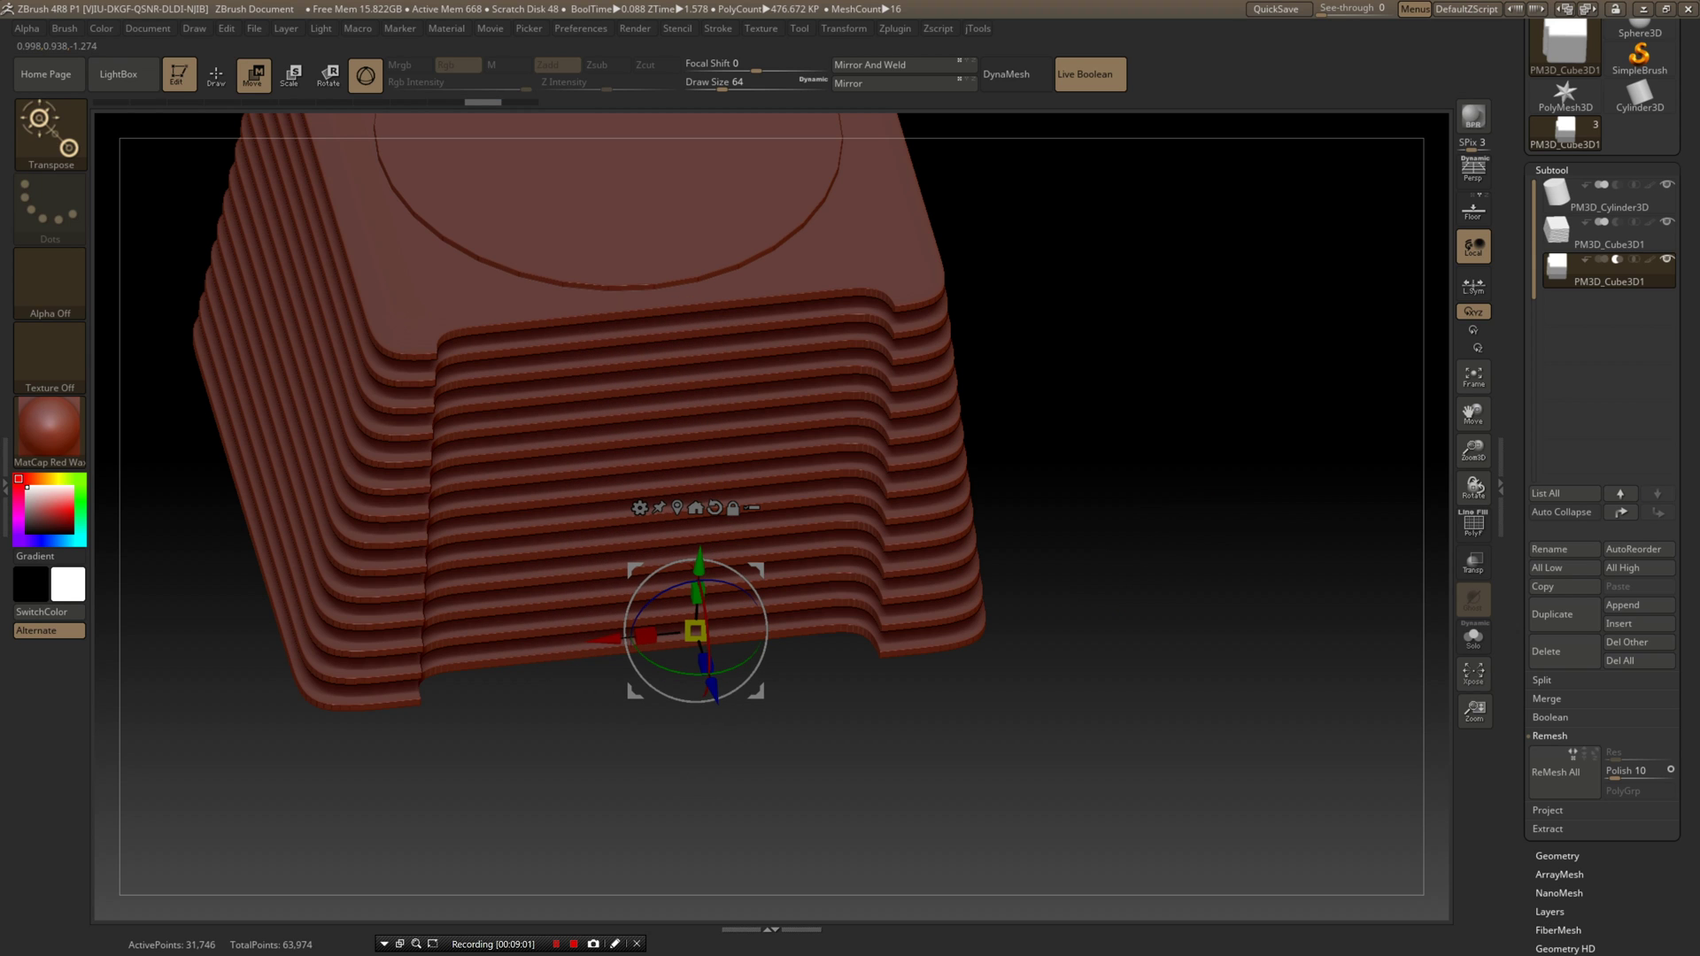
pyautogui.hotkey('ctrl', 'shift', 'z')
pyautogui.moveTo(1261, 567)
pyautogui.mouseDown()
pyautogui.moveTo(1198, 552)
pyautogui.moveTo(1199, 506)
pyautogui.mouseUp()
pyautogui.press('q')
pyautogui.keyDown('ctrl'); pyautogui.moveTo(1199, 505); pyautogui.dragTo(1197, 447, button='right'); pyautogui.keyUp('ctrl')
pyautogui.moveTo(1199, 540); pyautogui.dragTo(1069, 546)
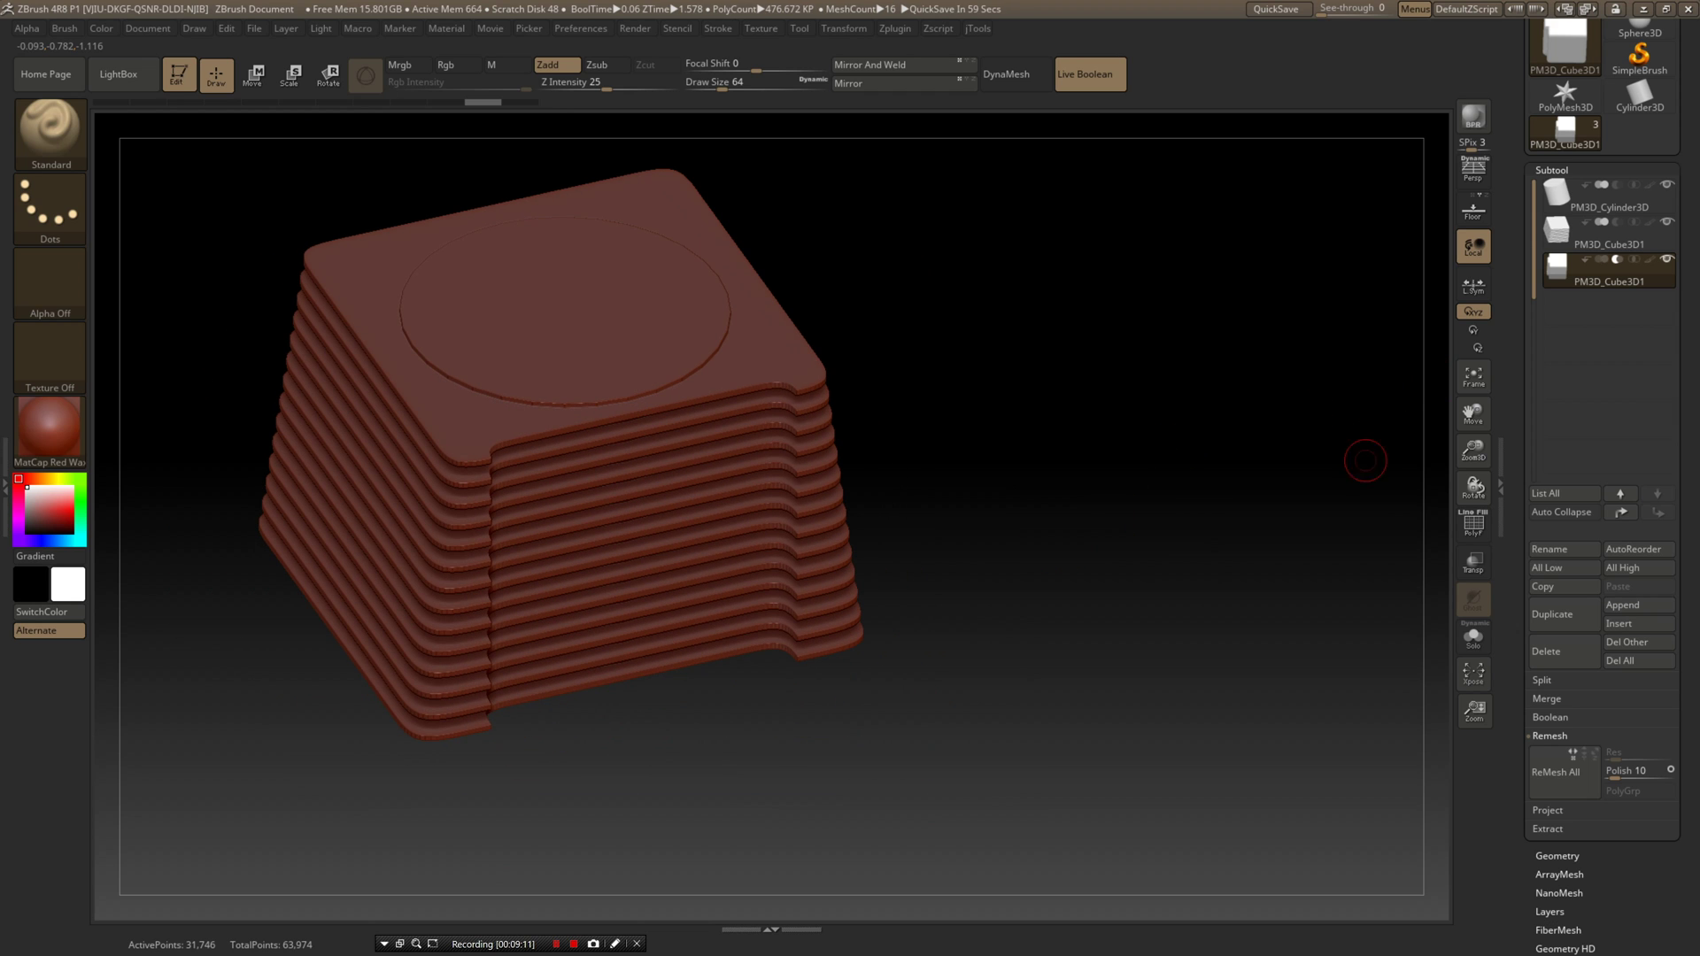
# - Show the cube's wireframe, scale the cube to about 0.2165 along X, and move it along X towards one corner of the plates
pyautogui.click(1473, 524)
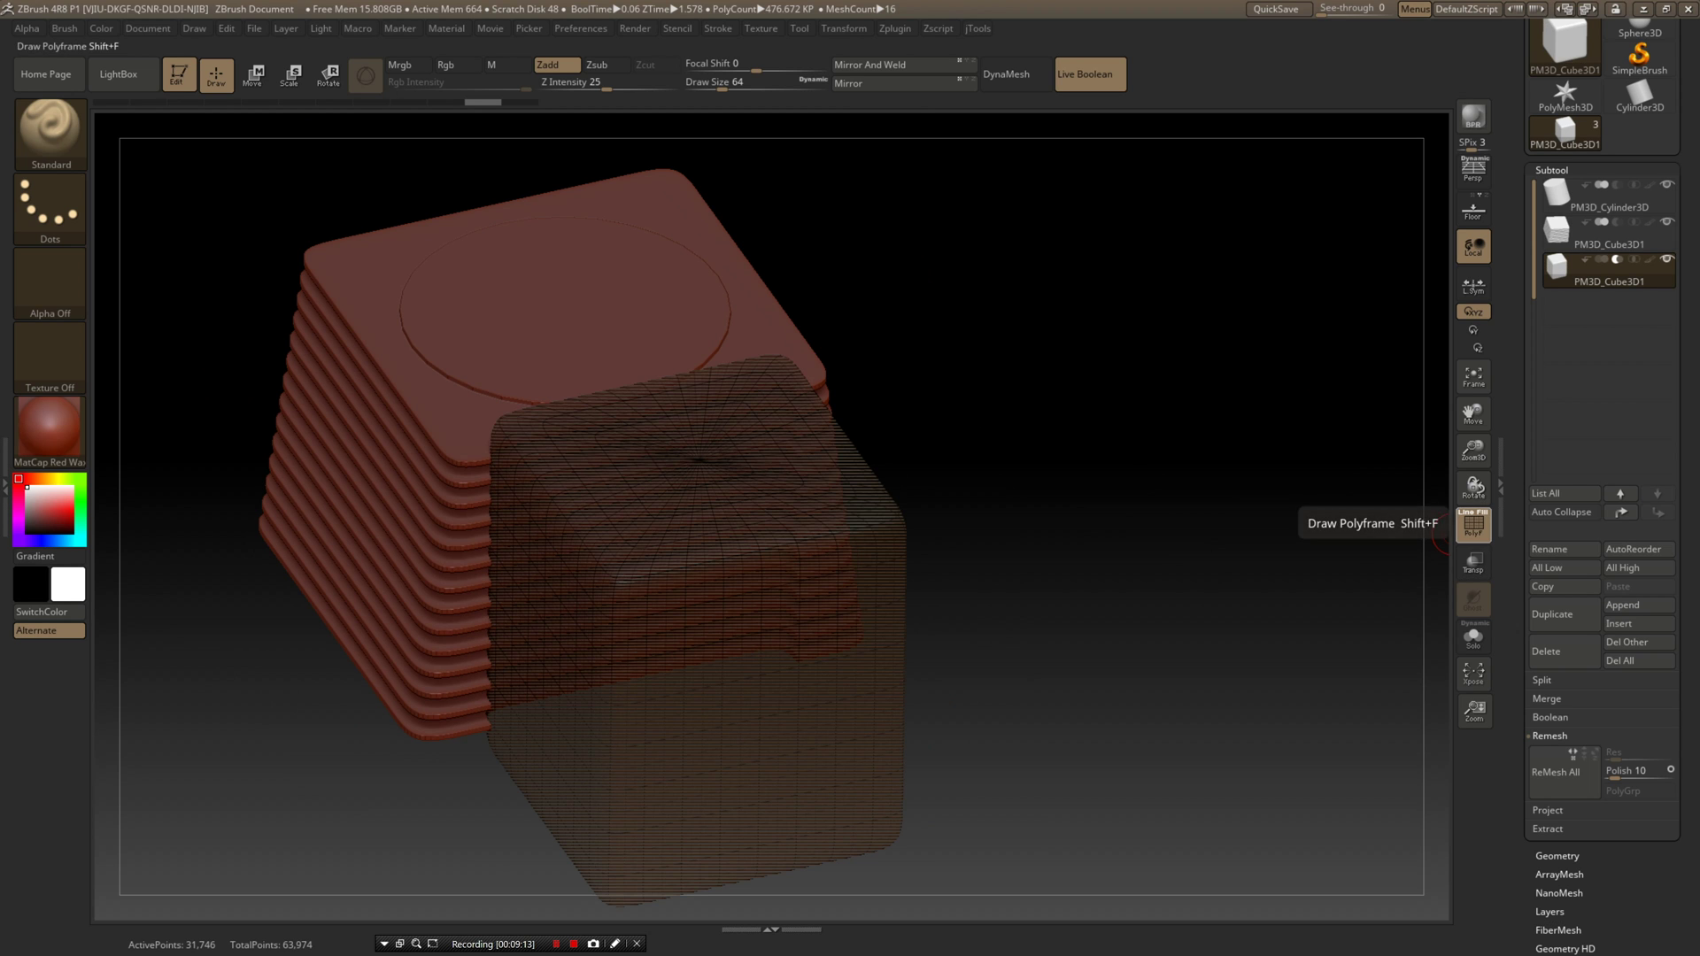
pyautogui.moveTo(1145, 520); pyautogui.dragTo(1054, 534)
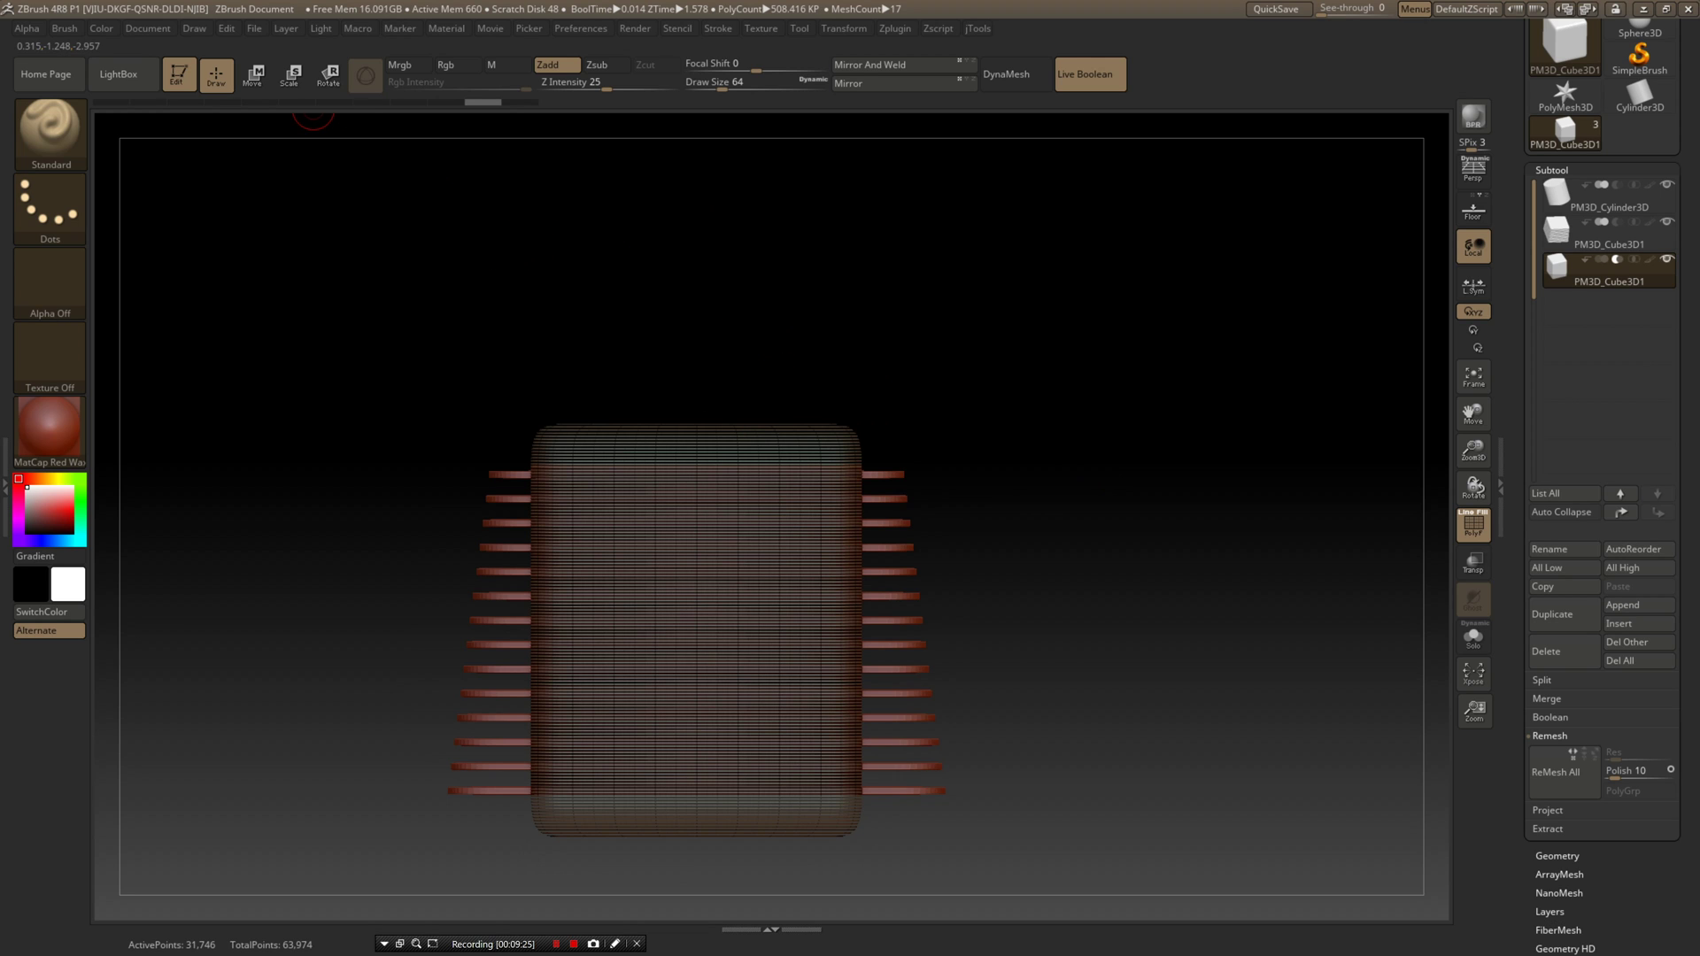
pyautogui.press('e')
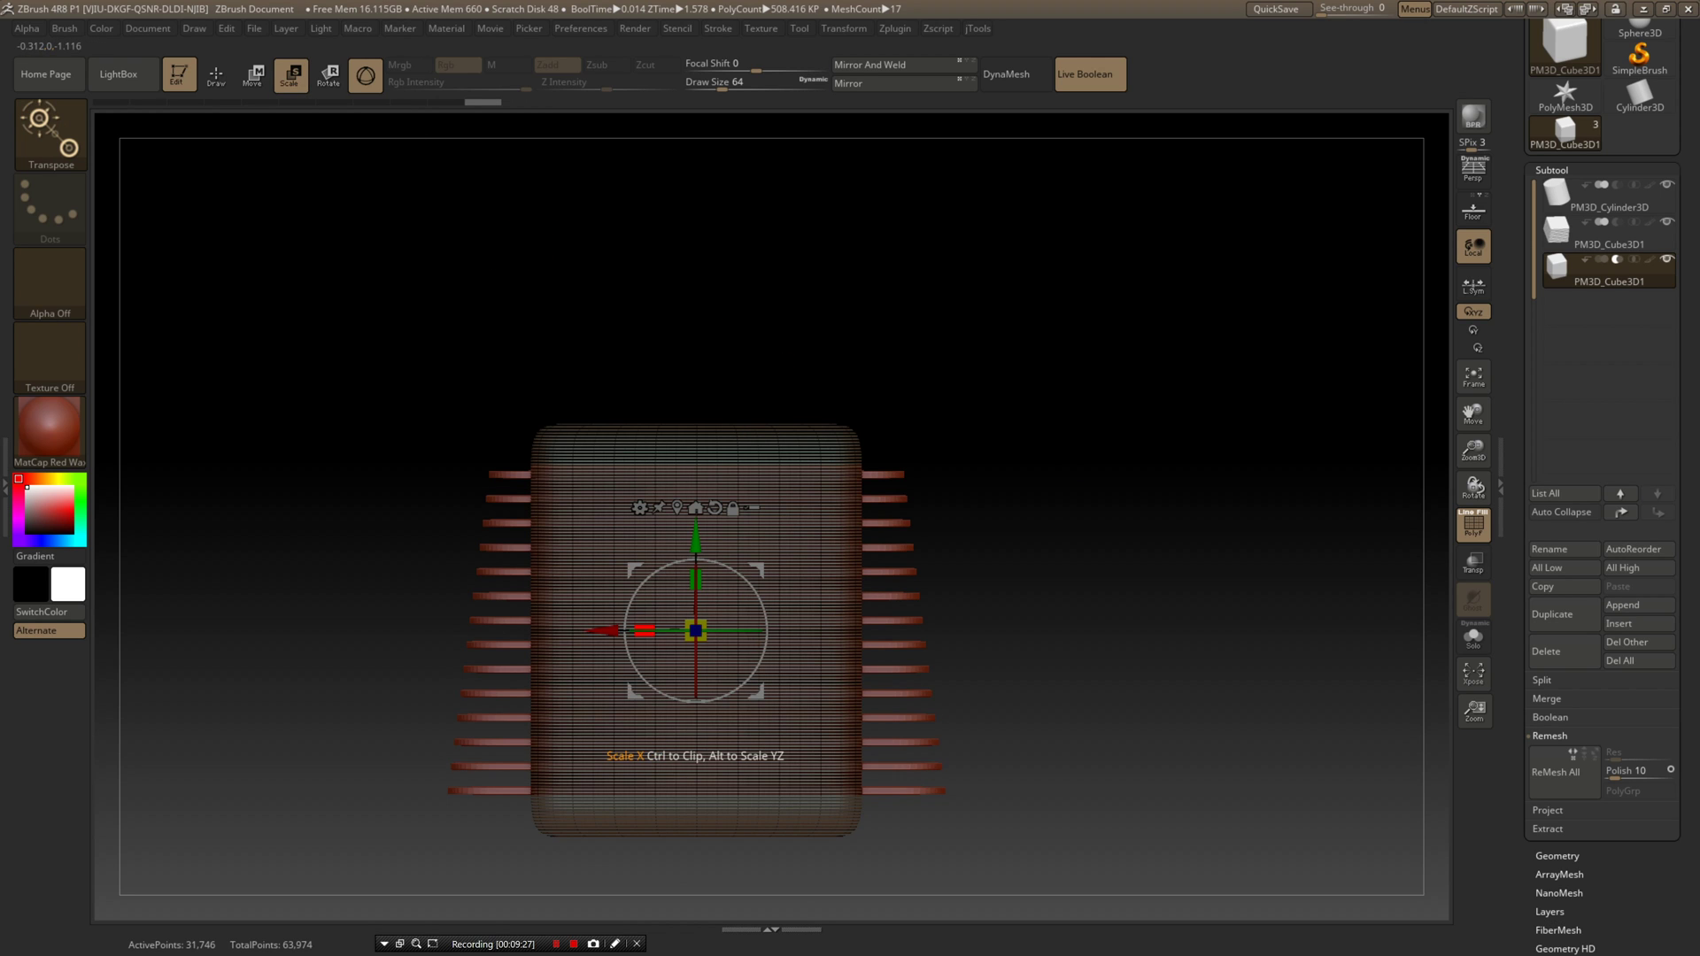
pyautogui.moveTo(644, 631); pyautogui.dragTo(685, 630)
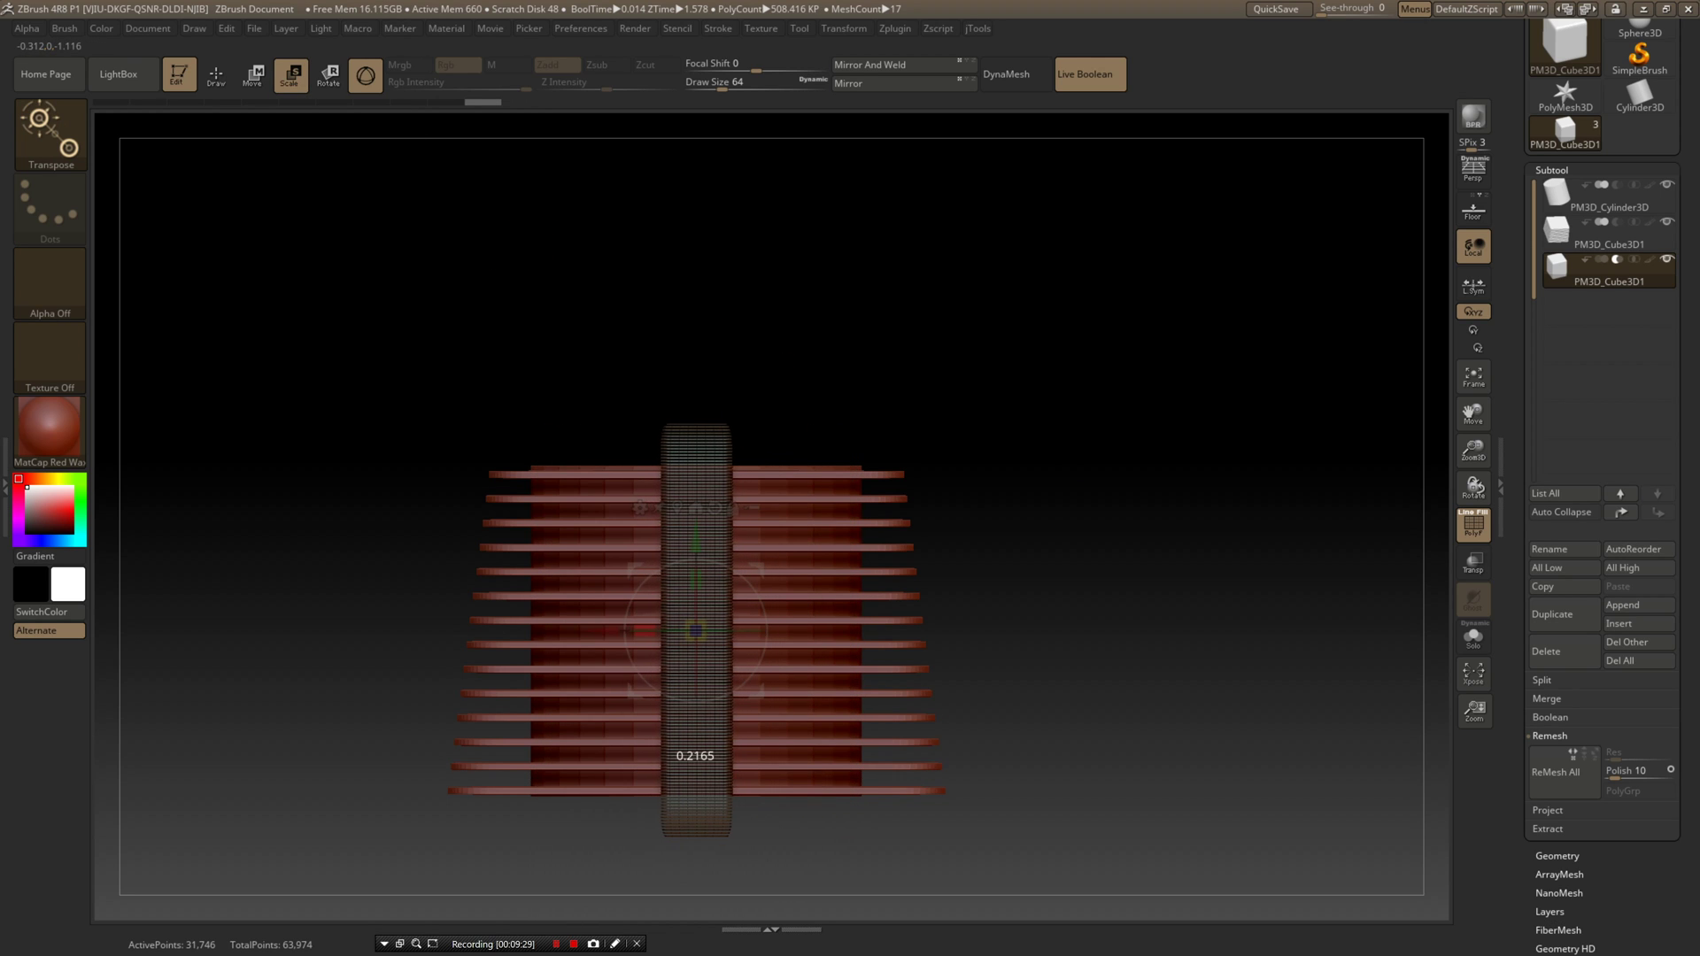
pyautogui.moveTo(1044, 443); pyautogui.dragTo(1071, 646)
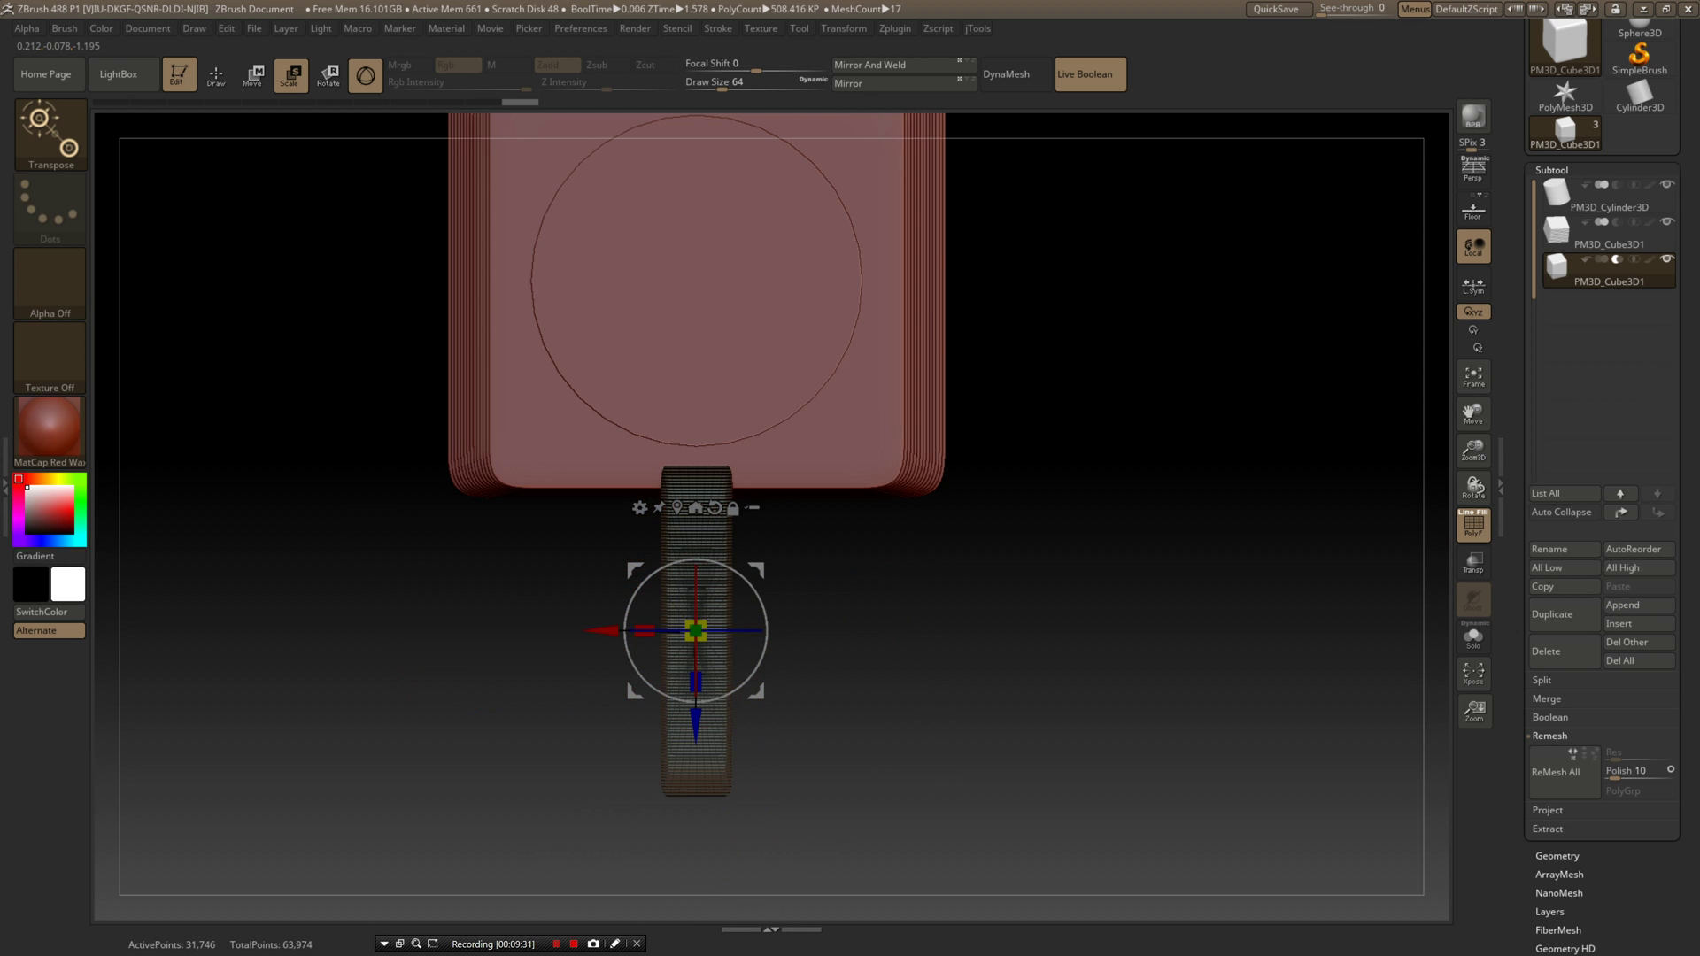
pyautogui.moveTo(566, 673)
pyautogui.mouseDown()
pyautogui.moveTo(576, 620)
pyautogui.moveTo(540, 681)
pyautogui.moveTo(576, 695)
pyautogui.mouseUp()
pyautogui.moveTo(603, 630); pyautogui.dragTo(518, 630)
# - Enable Array Mesh on the narrow cube and set its X offset amount to about 6.229
pyautogui.moveTo(1515, 735); pyautogui.dragTo(1516, 618)
pyautogui.click(1560, 759)
pyautogui.moveTo(1515, 239); pyautogui.dragTo(1516, 460)
pyautogui.click(1556, 366)
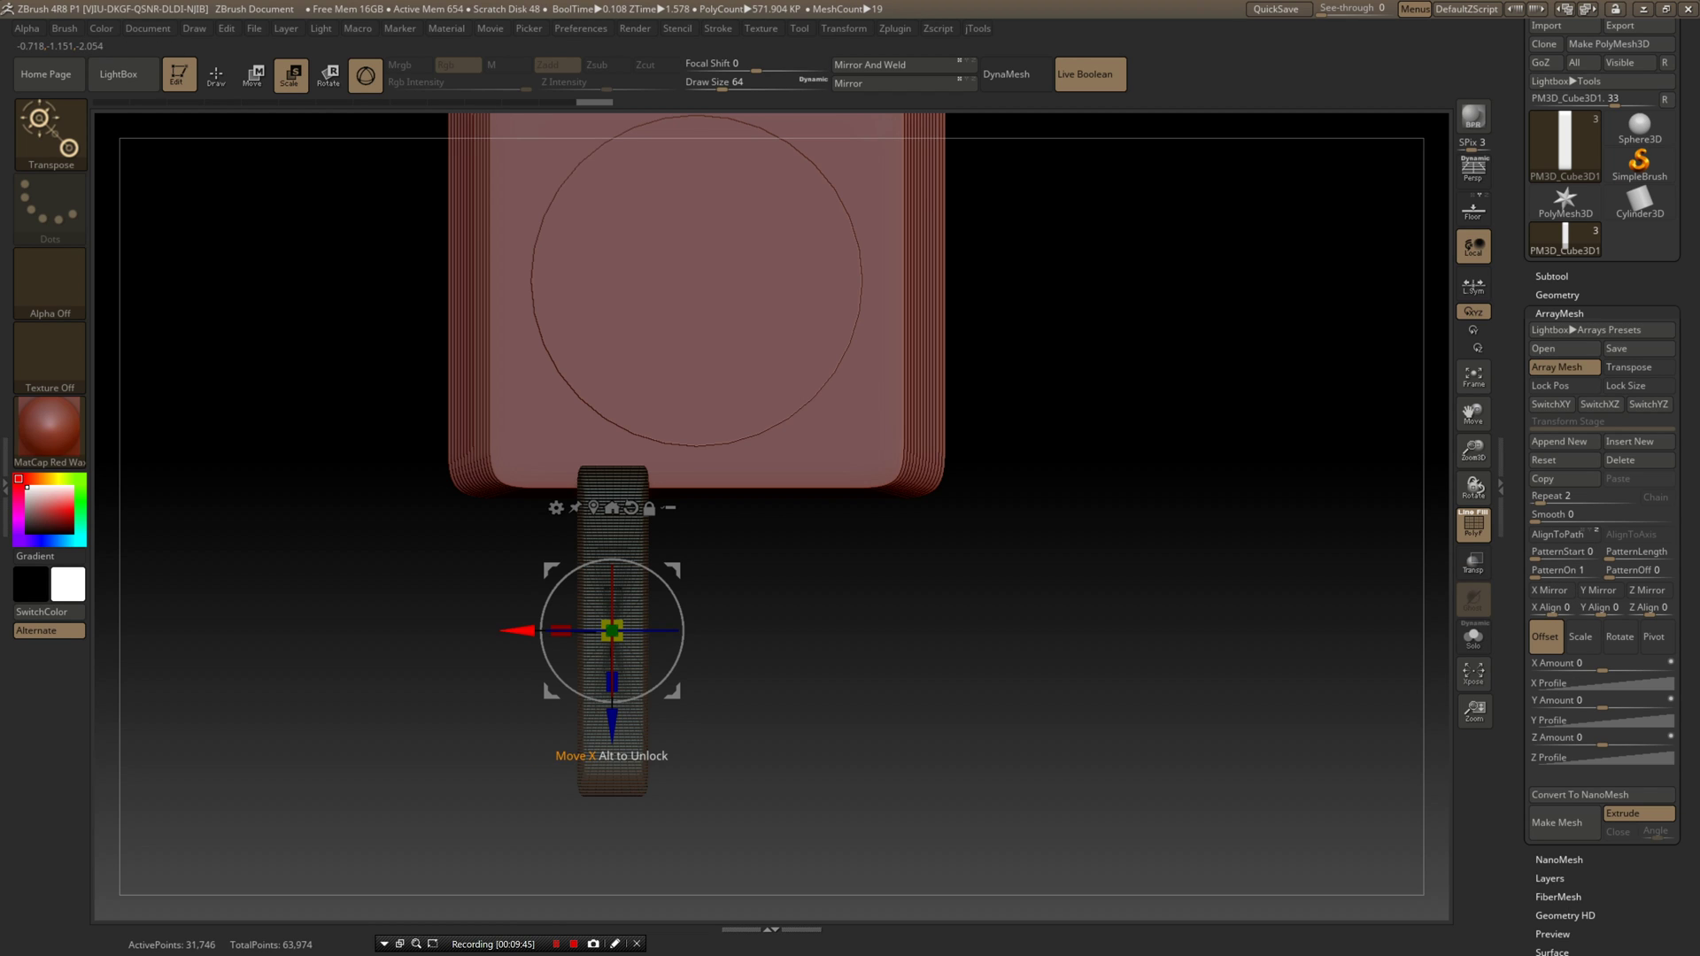
pyautogui.click(1558, 663)
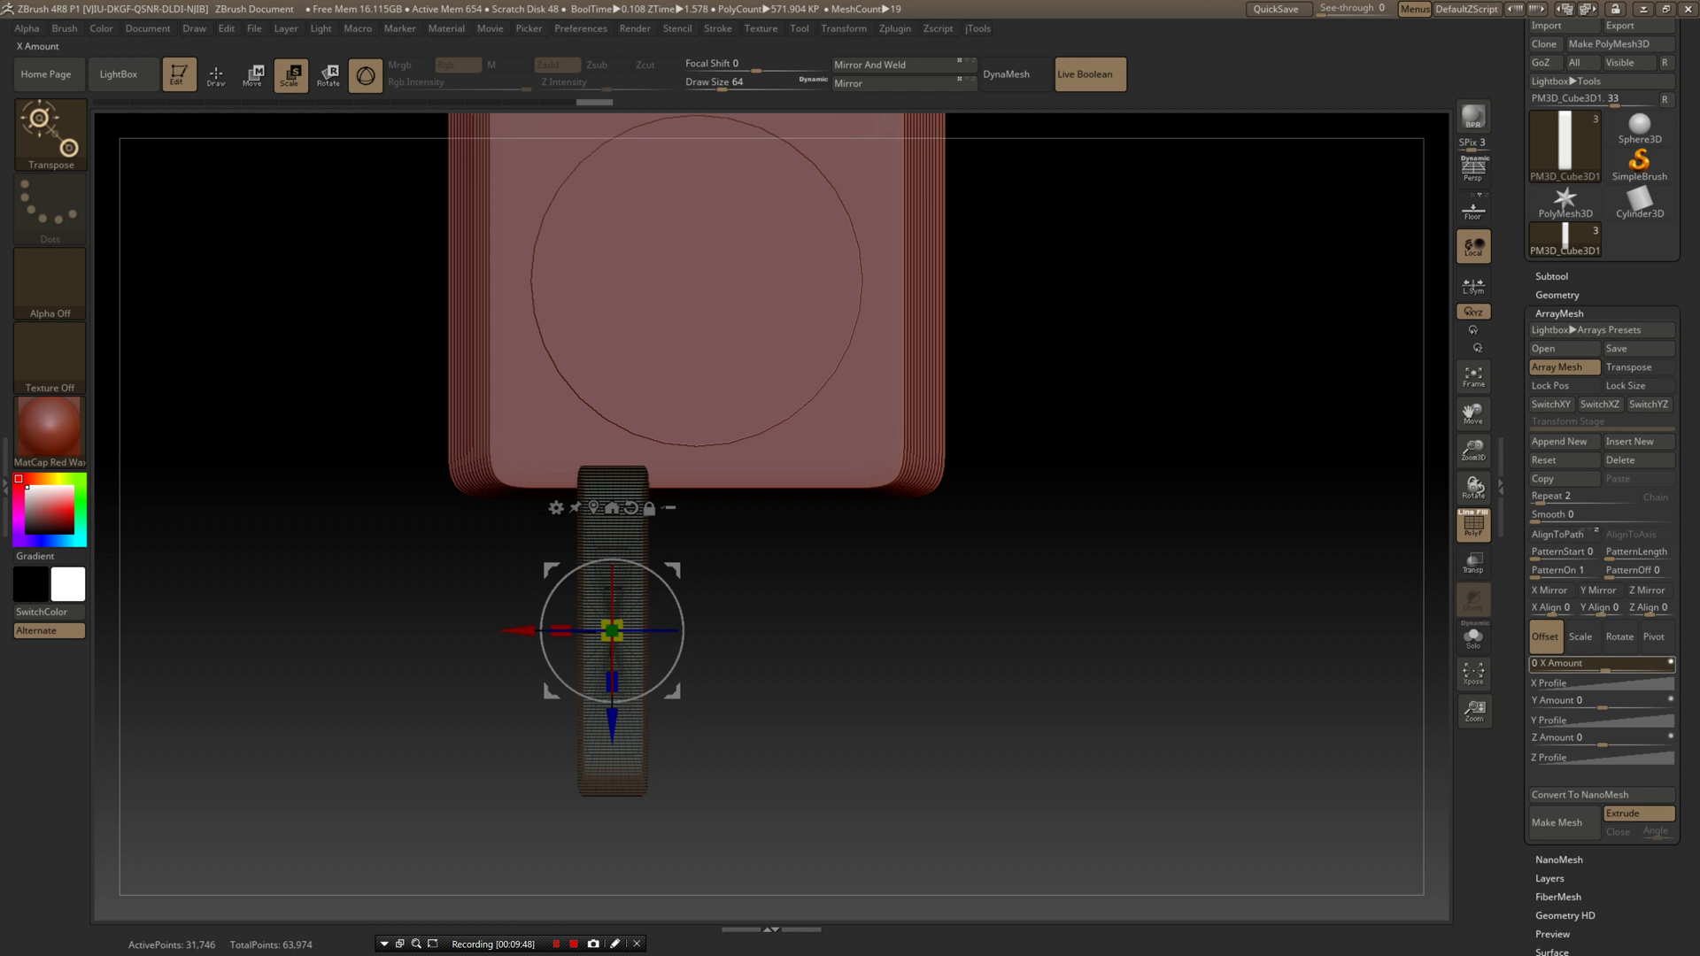
pyautogui.moveTo(1606, 670); pyautogui.dragTo(1655, 663)
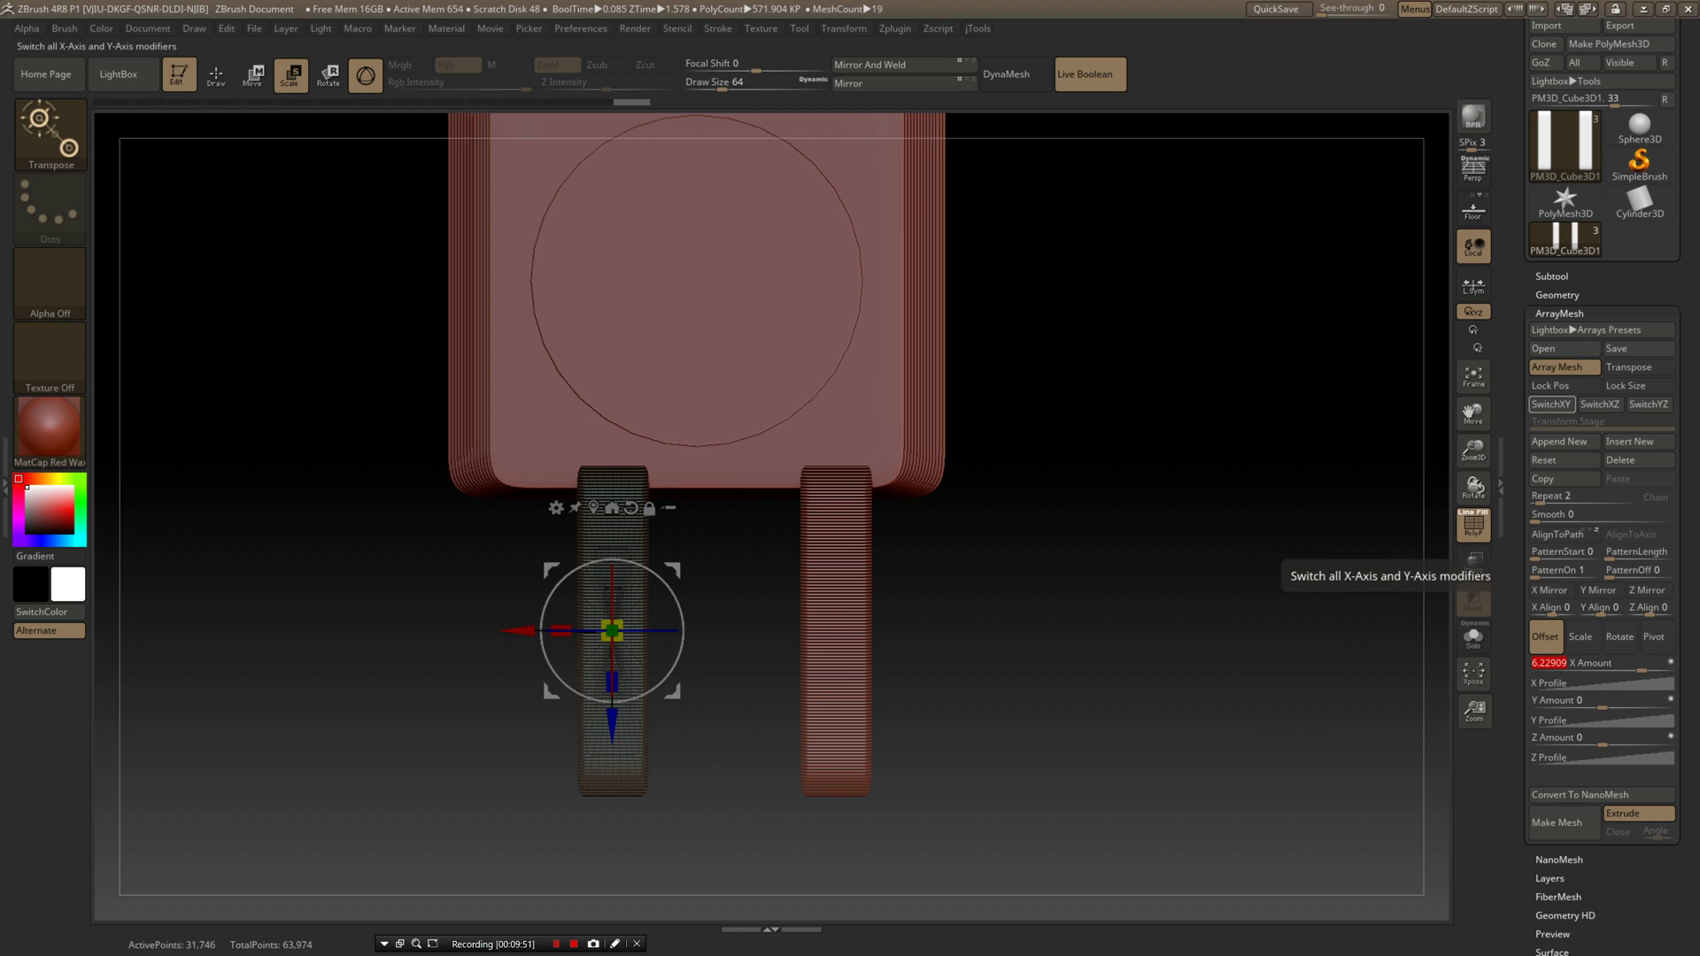
# - Set the array's Repeat to 4, then narrow the source cube and shift it along X to fit the copies within the plates
pyautogui.moveTo(1540, 499); pyautogui.dragTo(1545, 499)
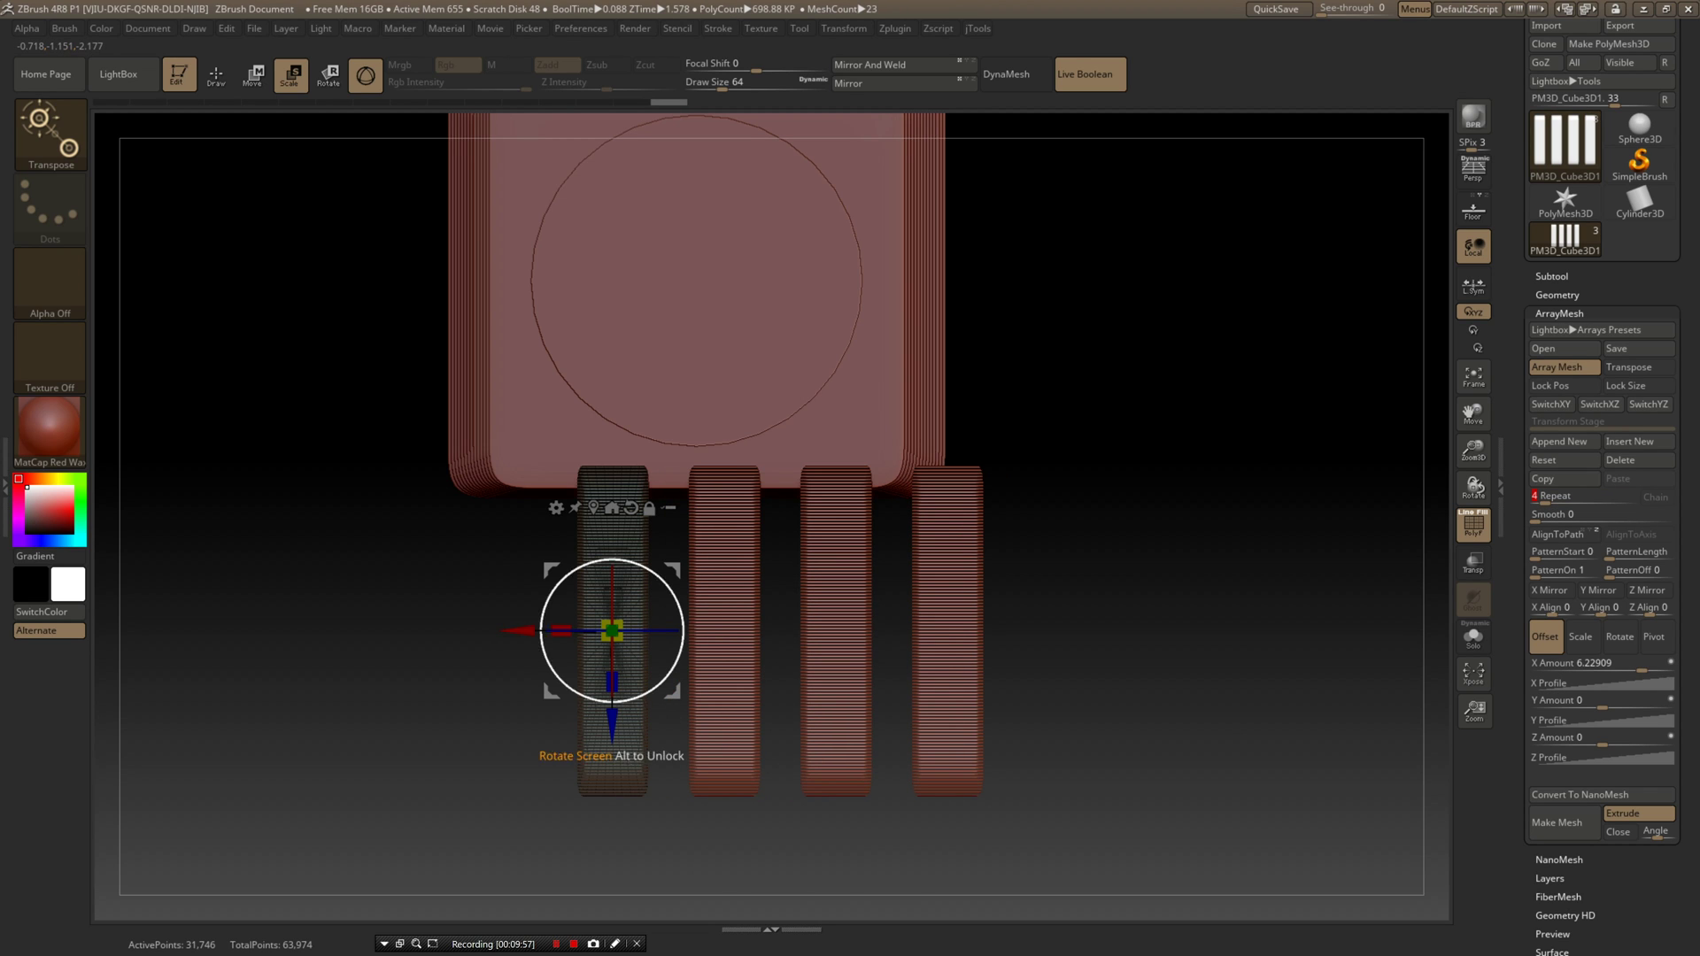
pyautogui.moveTo(561, 630); pyautogui.dragTo(477, 630)
pyautogui.click(1585, 663)
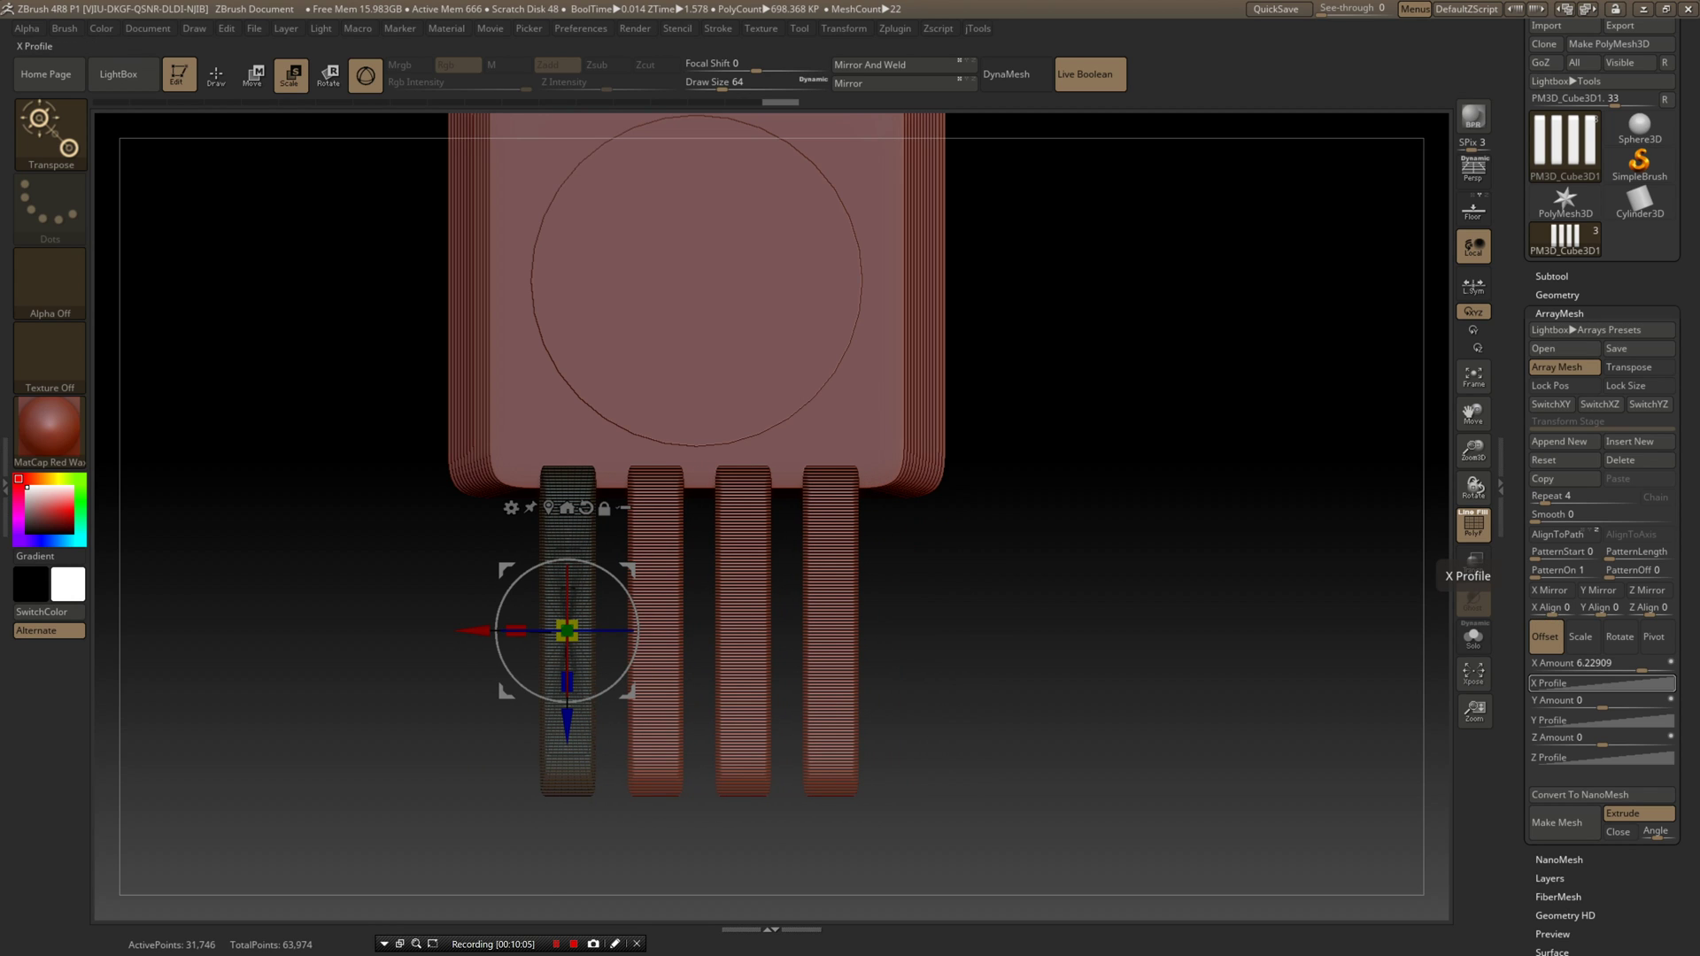
# - Scale the array copies progressively, with an X amount of about 1.697 and a Z amount of about 1.213
pyautogui.click(1581, 637)
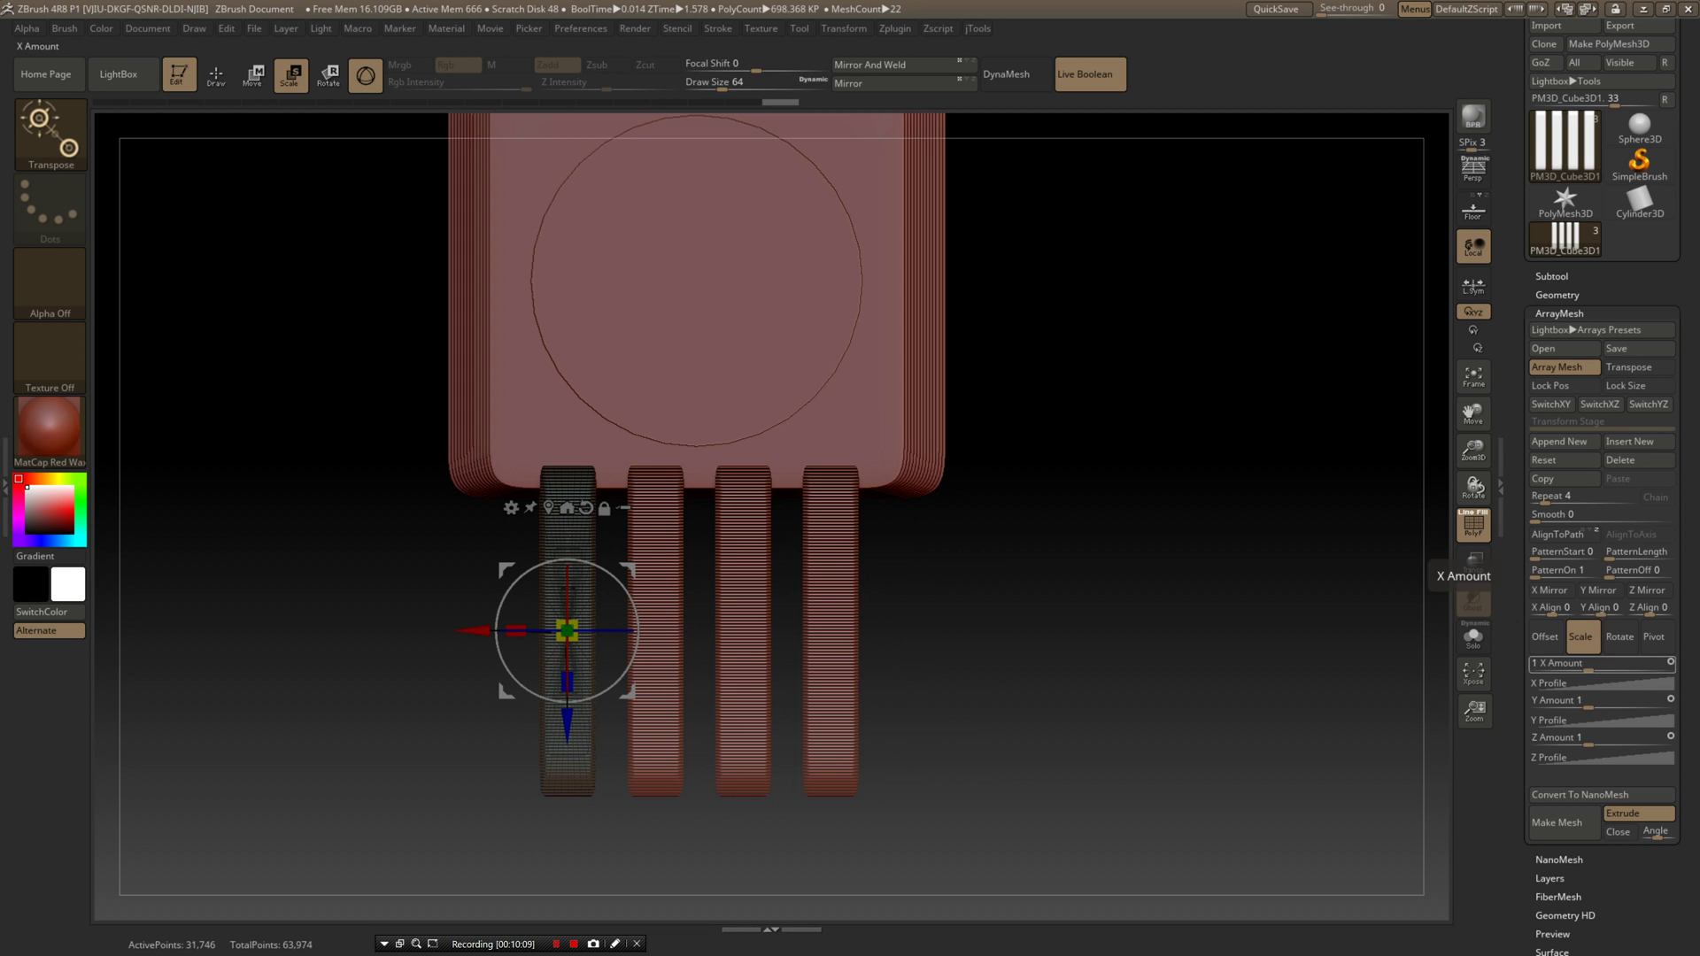
pyautogui.moveTo(1588, 665); pyautogui.dragTo(1599, 663)
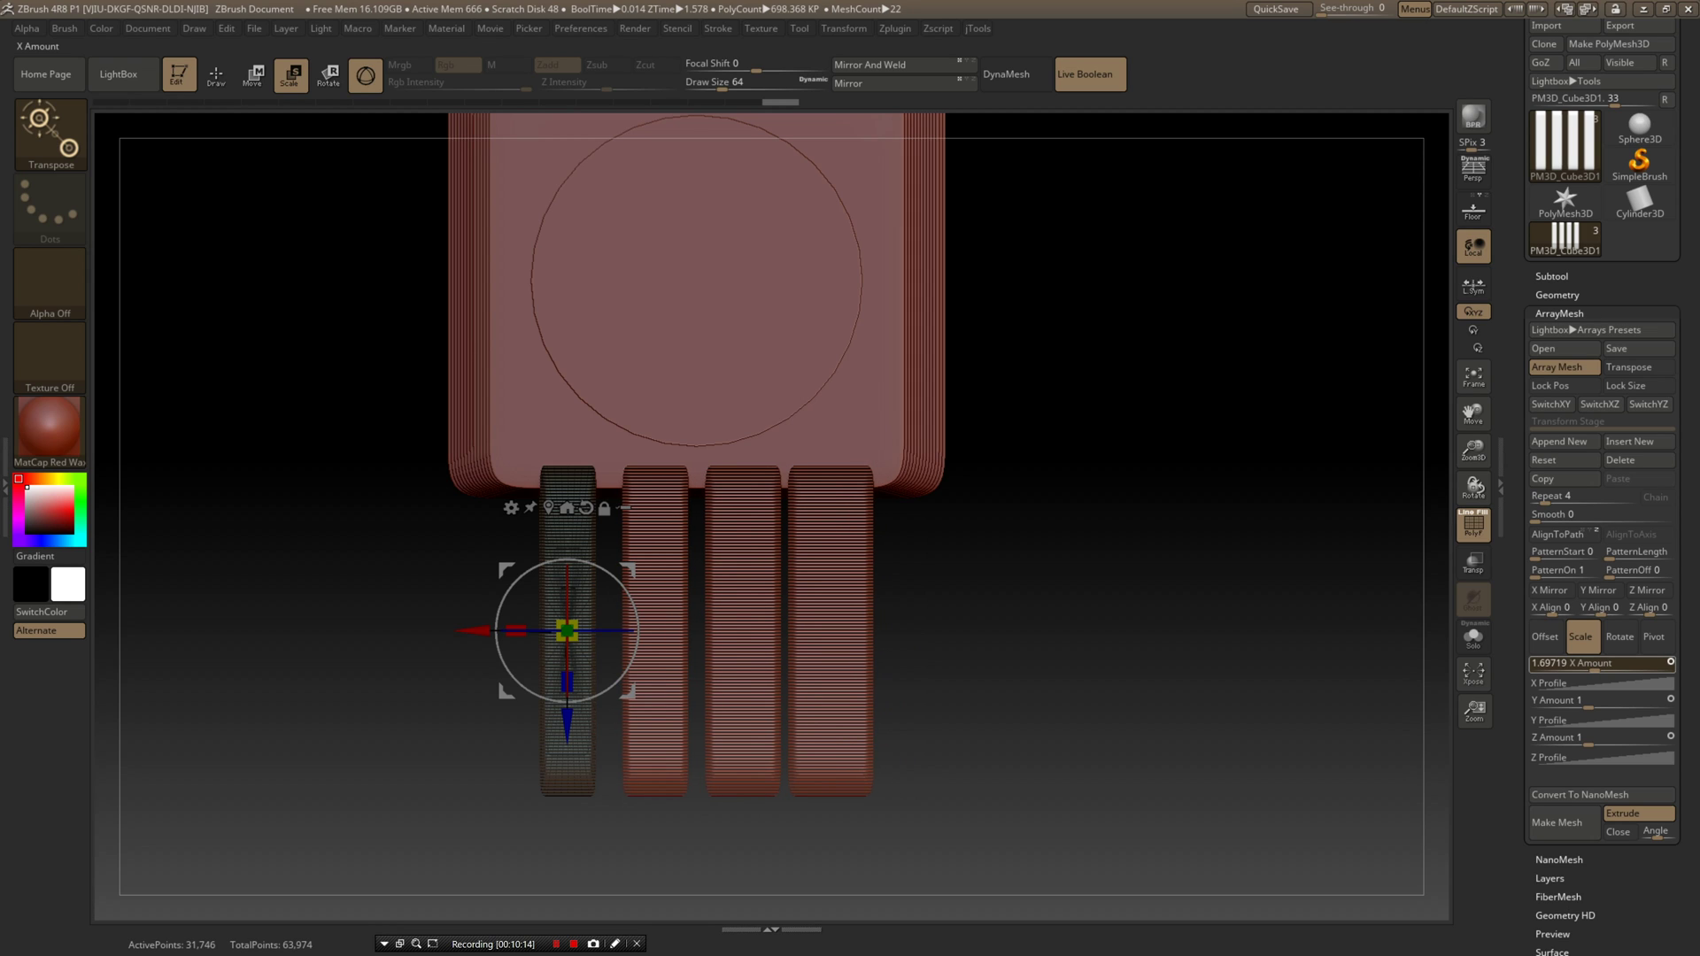
pyautogui.click(1549, 663)
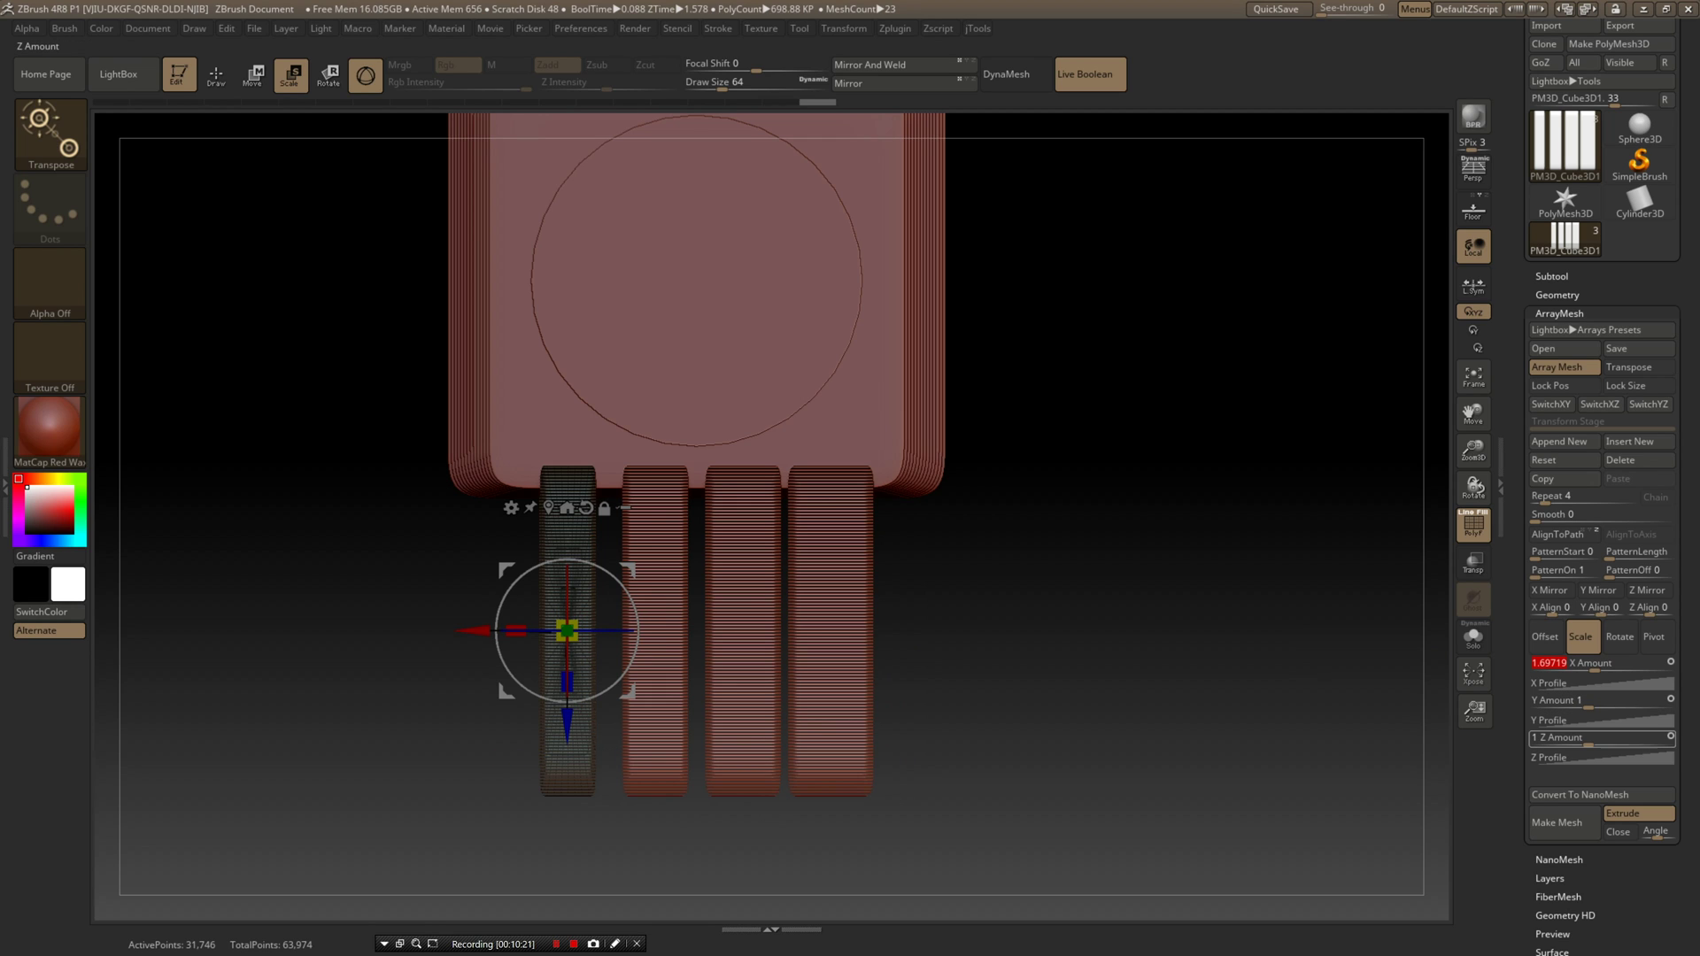
pyautogui.moveTo(1584, 738)
pyautogui.mouseDown()
pyautogui.moveTo(1627, 737)
pyautogui.moveTo(1593, 739)
pyautogui.mouseUp()
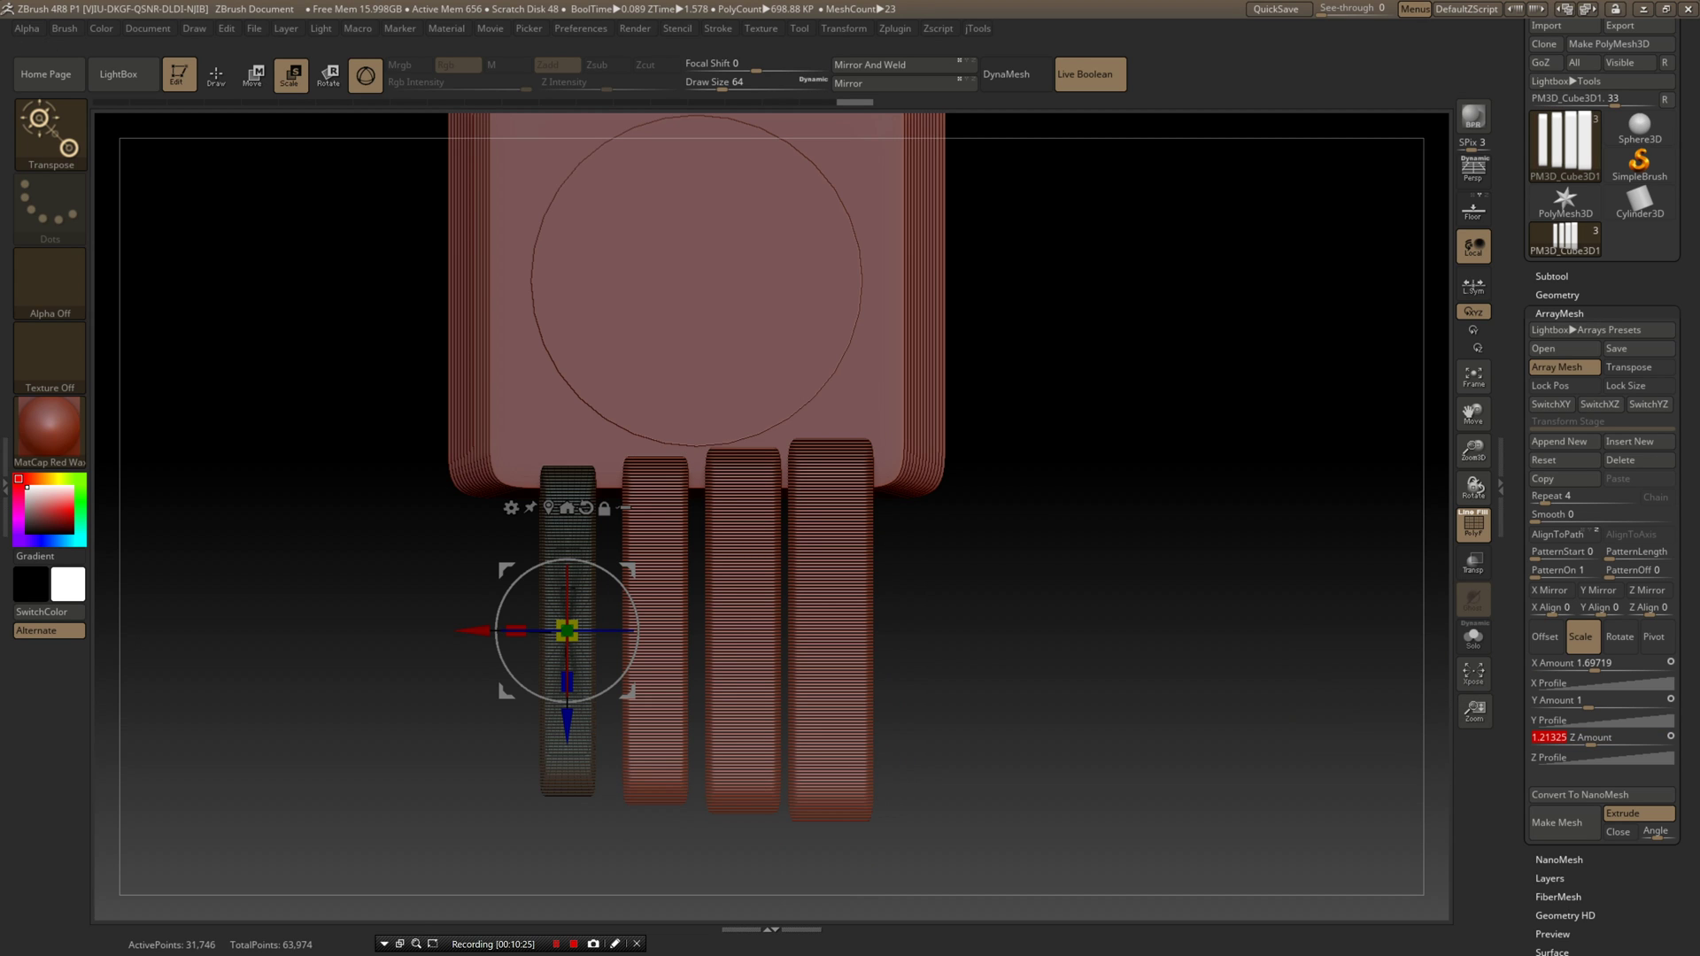
pyautogui.moveTo(1133, 646); pyautogui.dragTo(1133, 566)
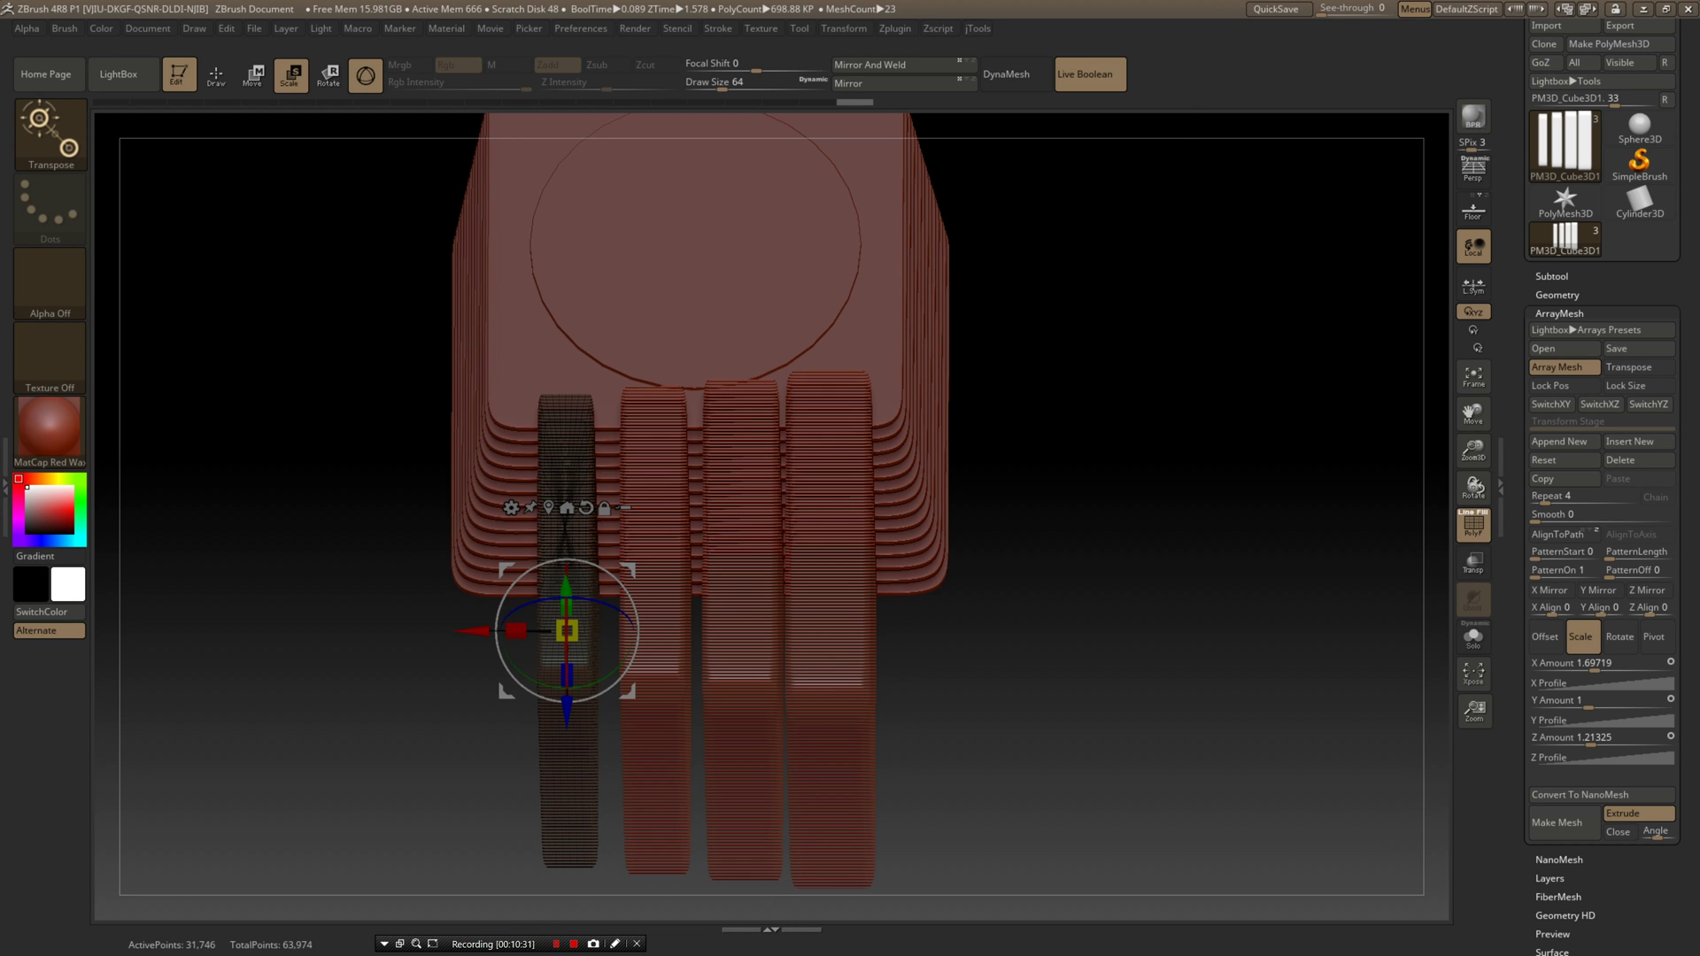
# - Hide the wireframe, nudge the cube array slightly along Z, and inspect the grooves cut into the fins
pyautogui.hotkey('shift', 'f')
pyautogui.moveTo(1107, 531); pyautogui.dragTo(1164, 562)
pyautogui.keyDown('ctrl'); pyautogui.moveTo(1164, 562); pyautogui.dragTo(1169, 650, button='right'); pyautogui.keyUp('ctrl')
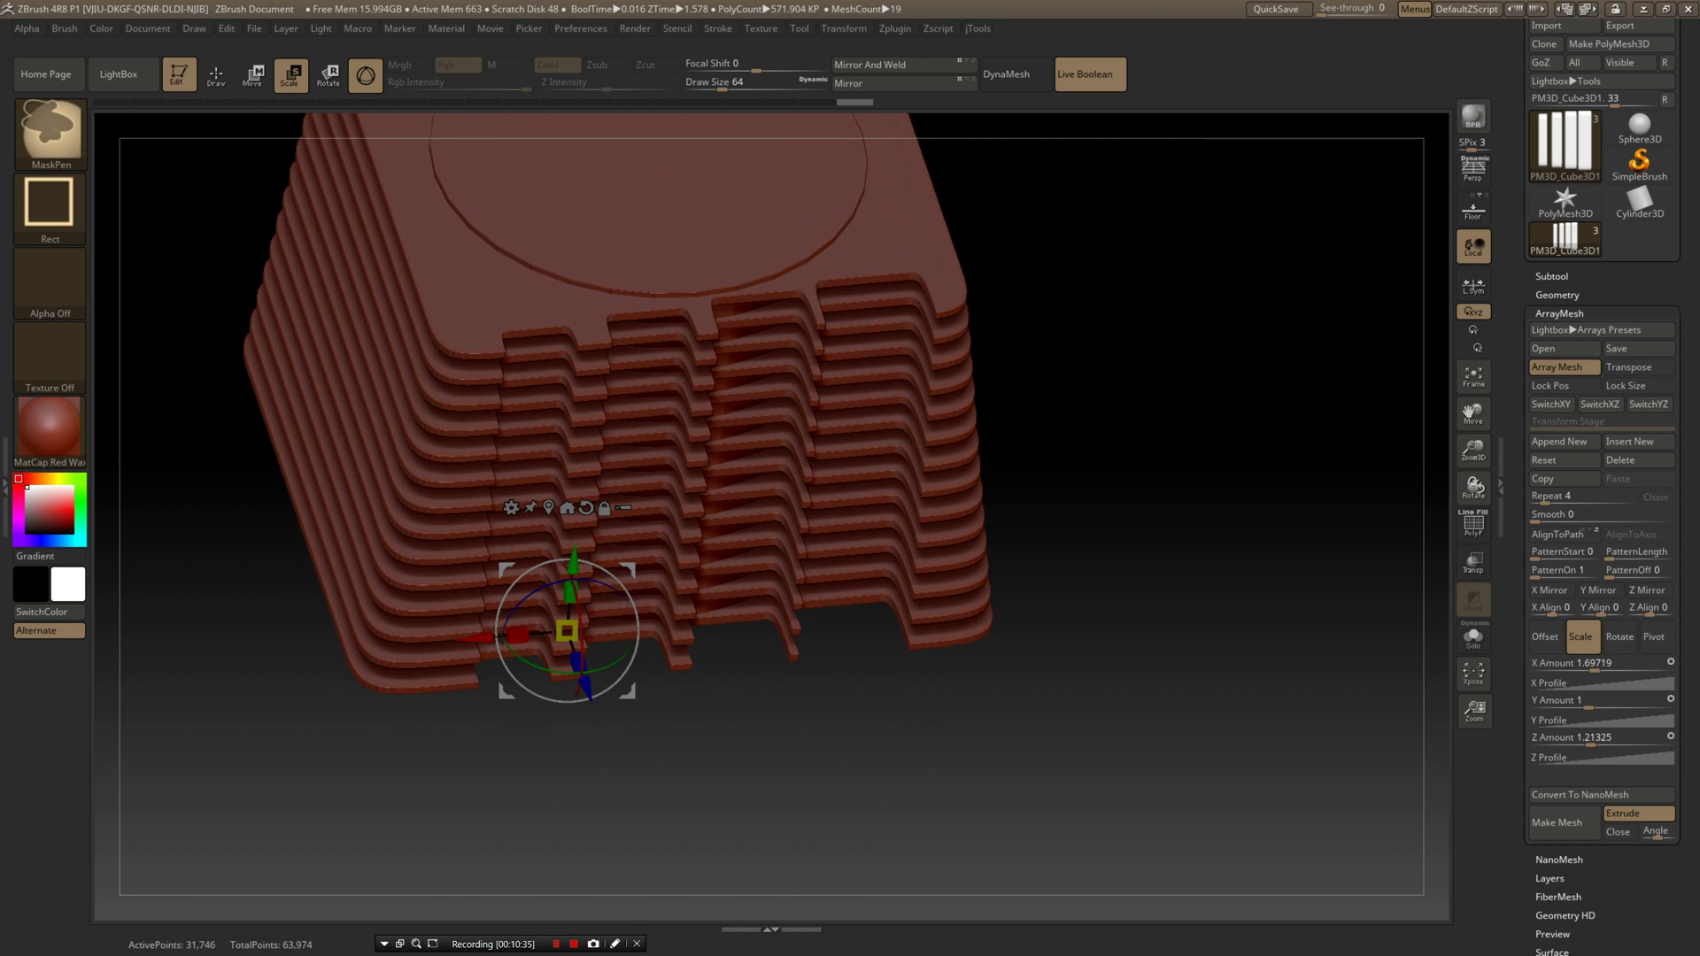
pyautogui.moveTo(585, 688)
pyautogui.mouseDown()
pyautogui.moveTo(593, 707)
pyautogui.moveTo(581, 687)
pyautogui.mouseUp()
pyautogui.moveTo(1151, 673); pyautogui.dragTo(1124, 553)
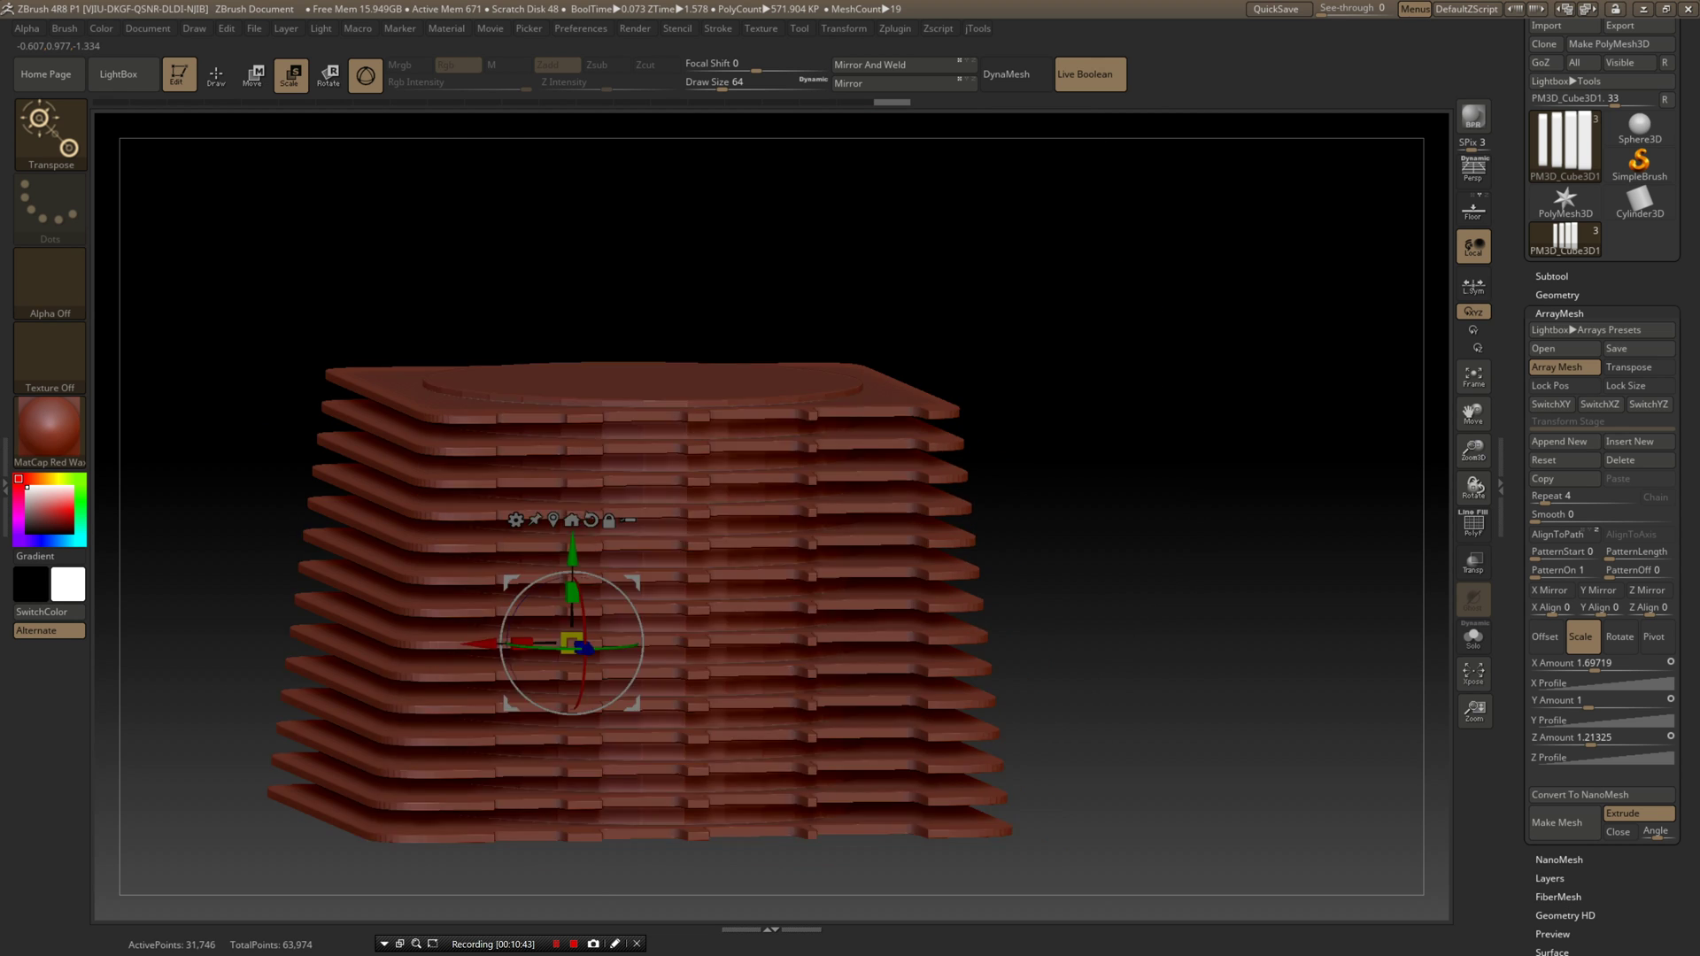
pyautogui.moveTo(1124, 553)
pyautogui.mouseDown(button='right')
pyautogui.moveTo(1160, 588)
pyautogui.moveTo(1151, 522)
pyautogui.moveTo(1182, 554)
pyautogui.moveTo(1186, 651)
pyautogui.moveTo(1416, 698)
pyautogui.moveTo(1412, 629)
pyautogui.moveTo(1346, 567)
pyautogui.moveTo(1250, 519)
pyautogui.mouseUp(button='right')
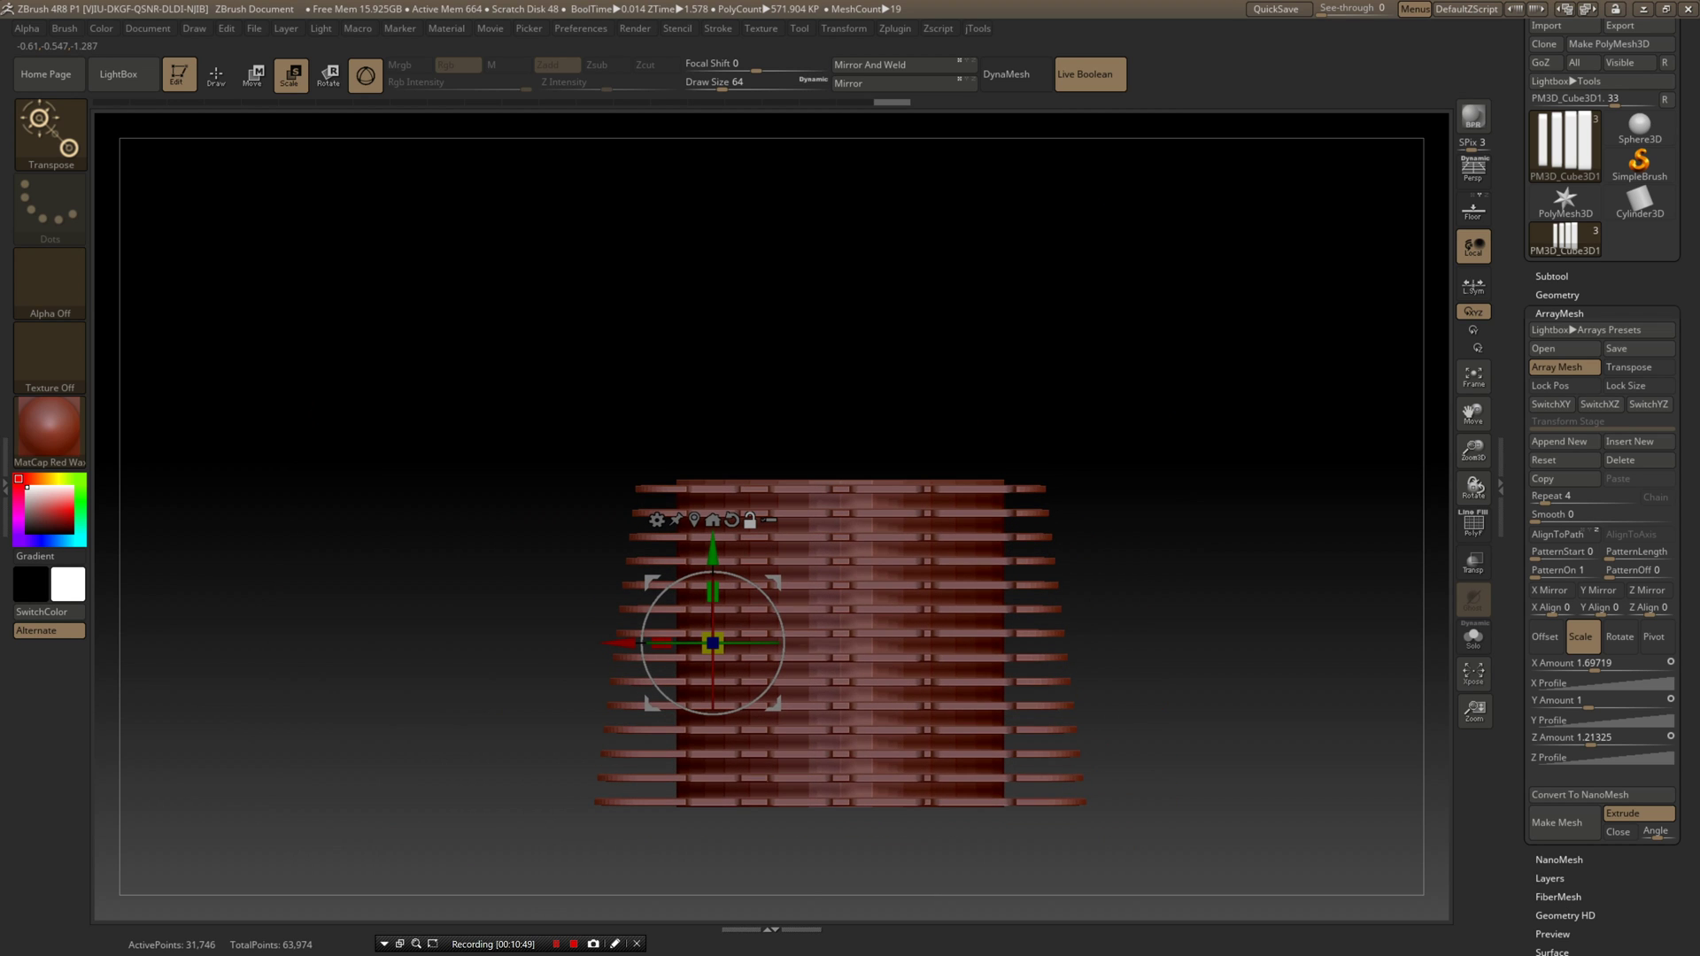
# - Append a Cylinder3D to the subtool list and select it for editing
pyautogui.click(1551, 276)
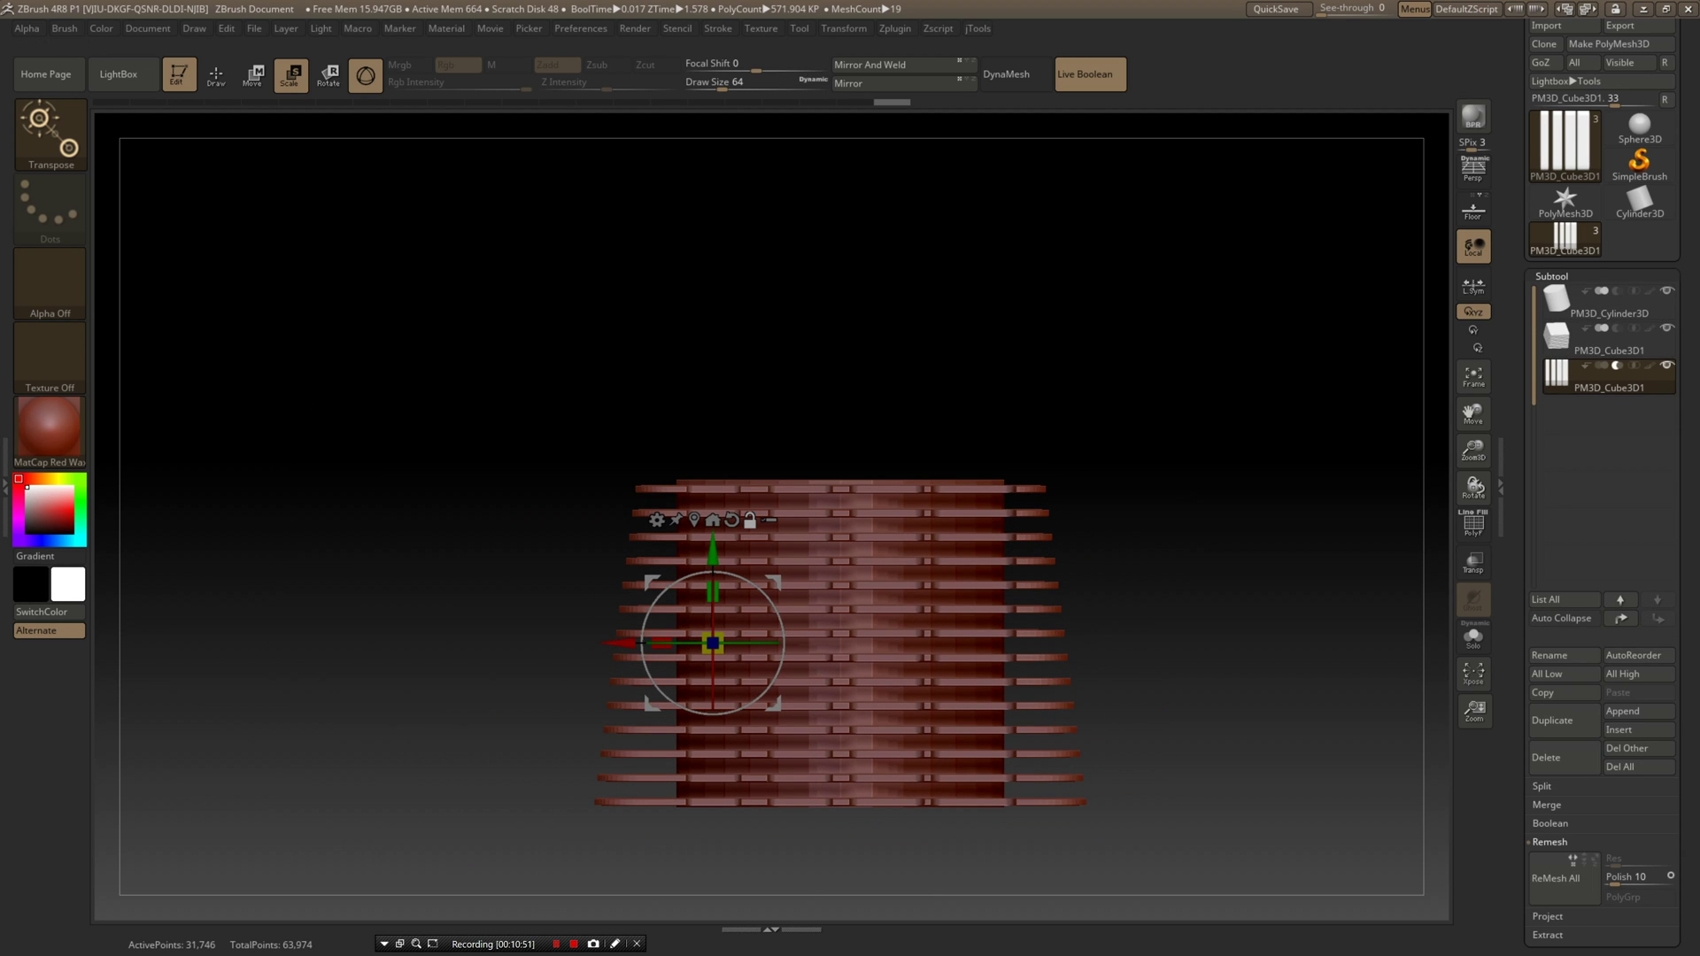
pyautogui.moveTo(1257, 602)
pyautogui.mouseDown(button='right')
pyautogui.moveTo(1284, 642)
pyautogui.moveTo(1354, 660)
pyautogui.moveTo(1266, 619)
pyautogui.mouseUp(button='right')
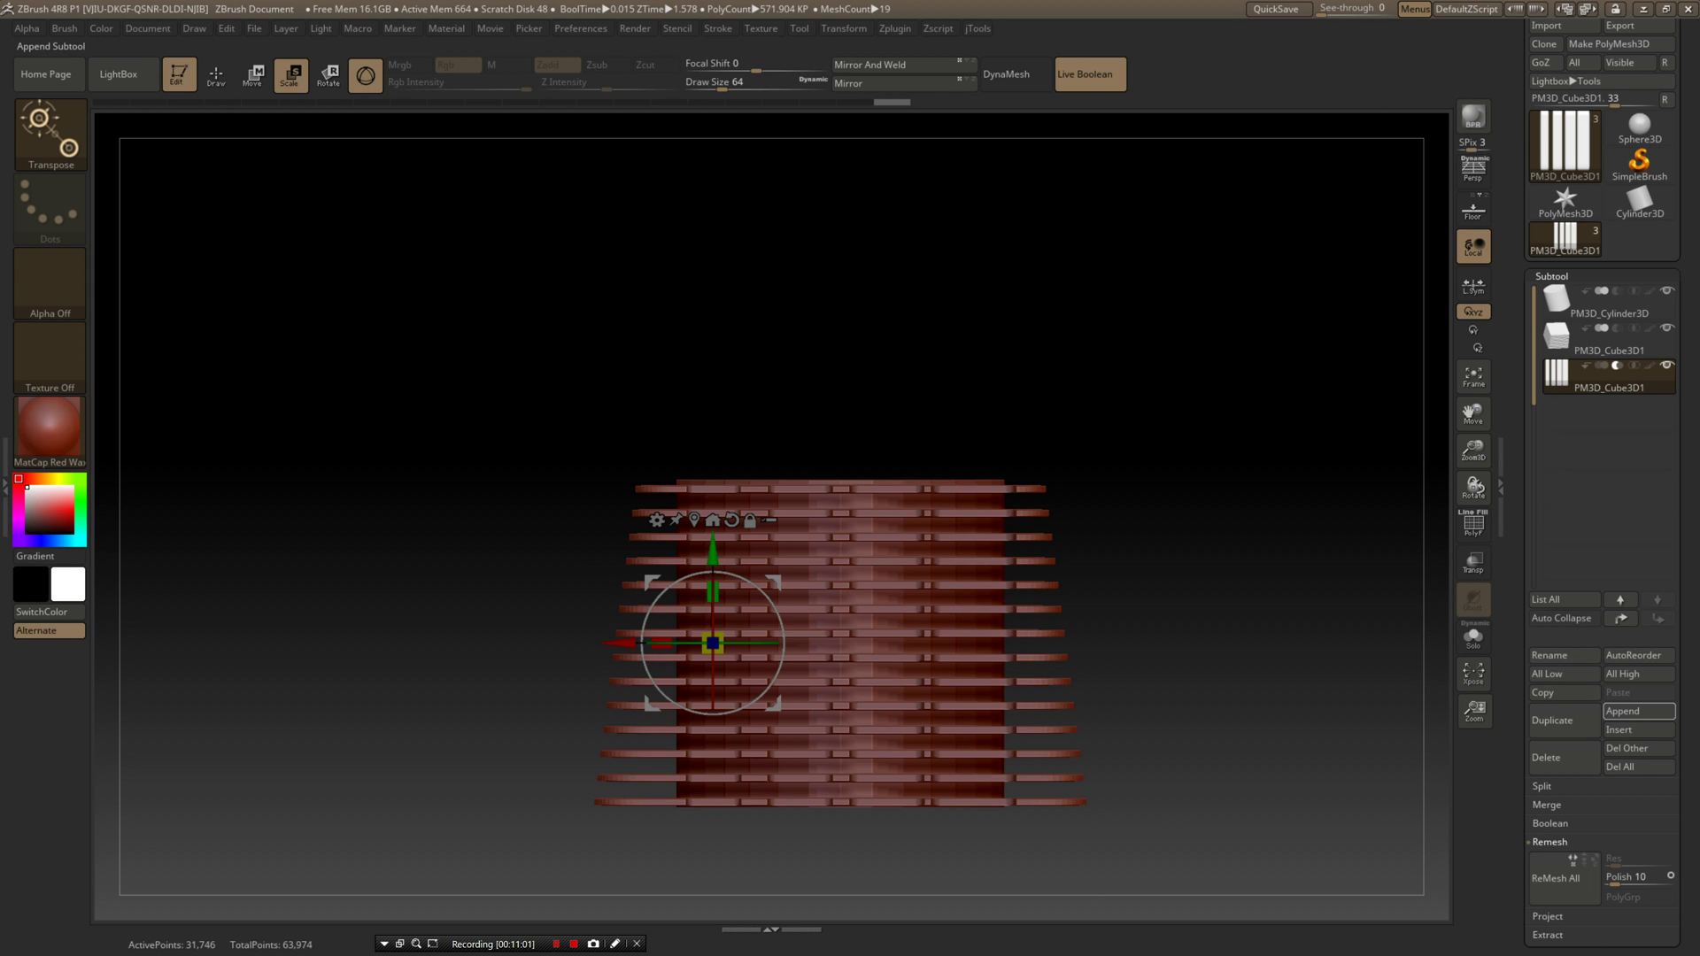
pyautogui.click(1639, 711)
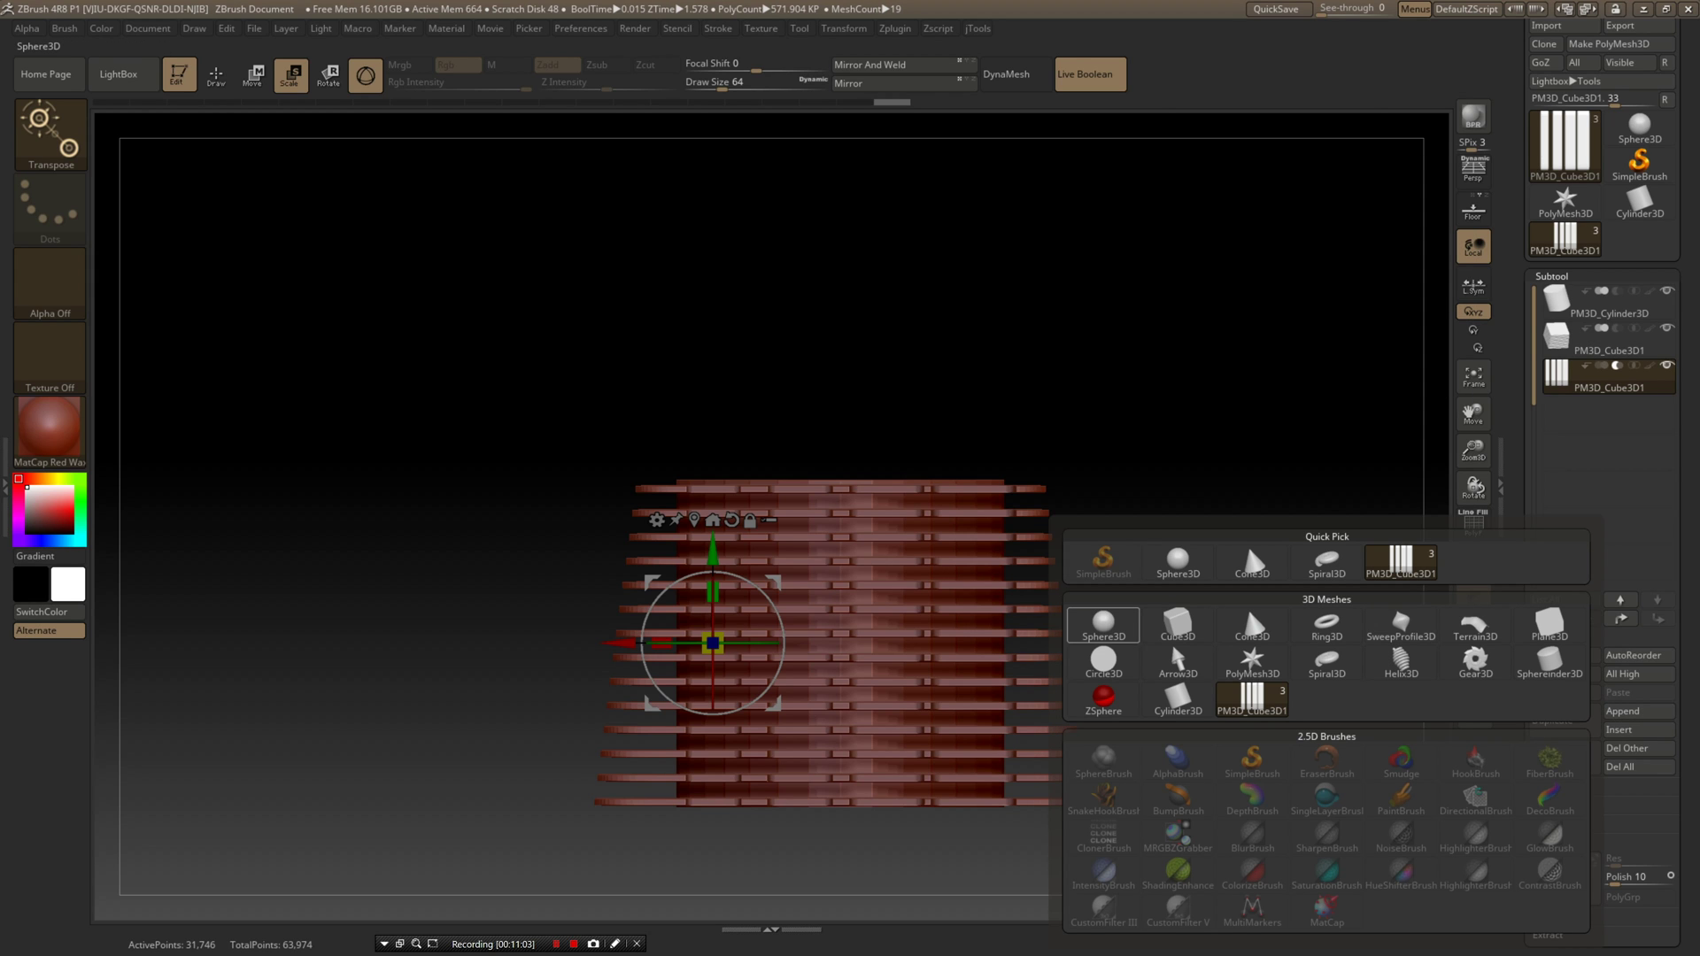
pyautogui.moveTo(1549, 663)
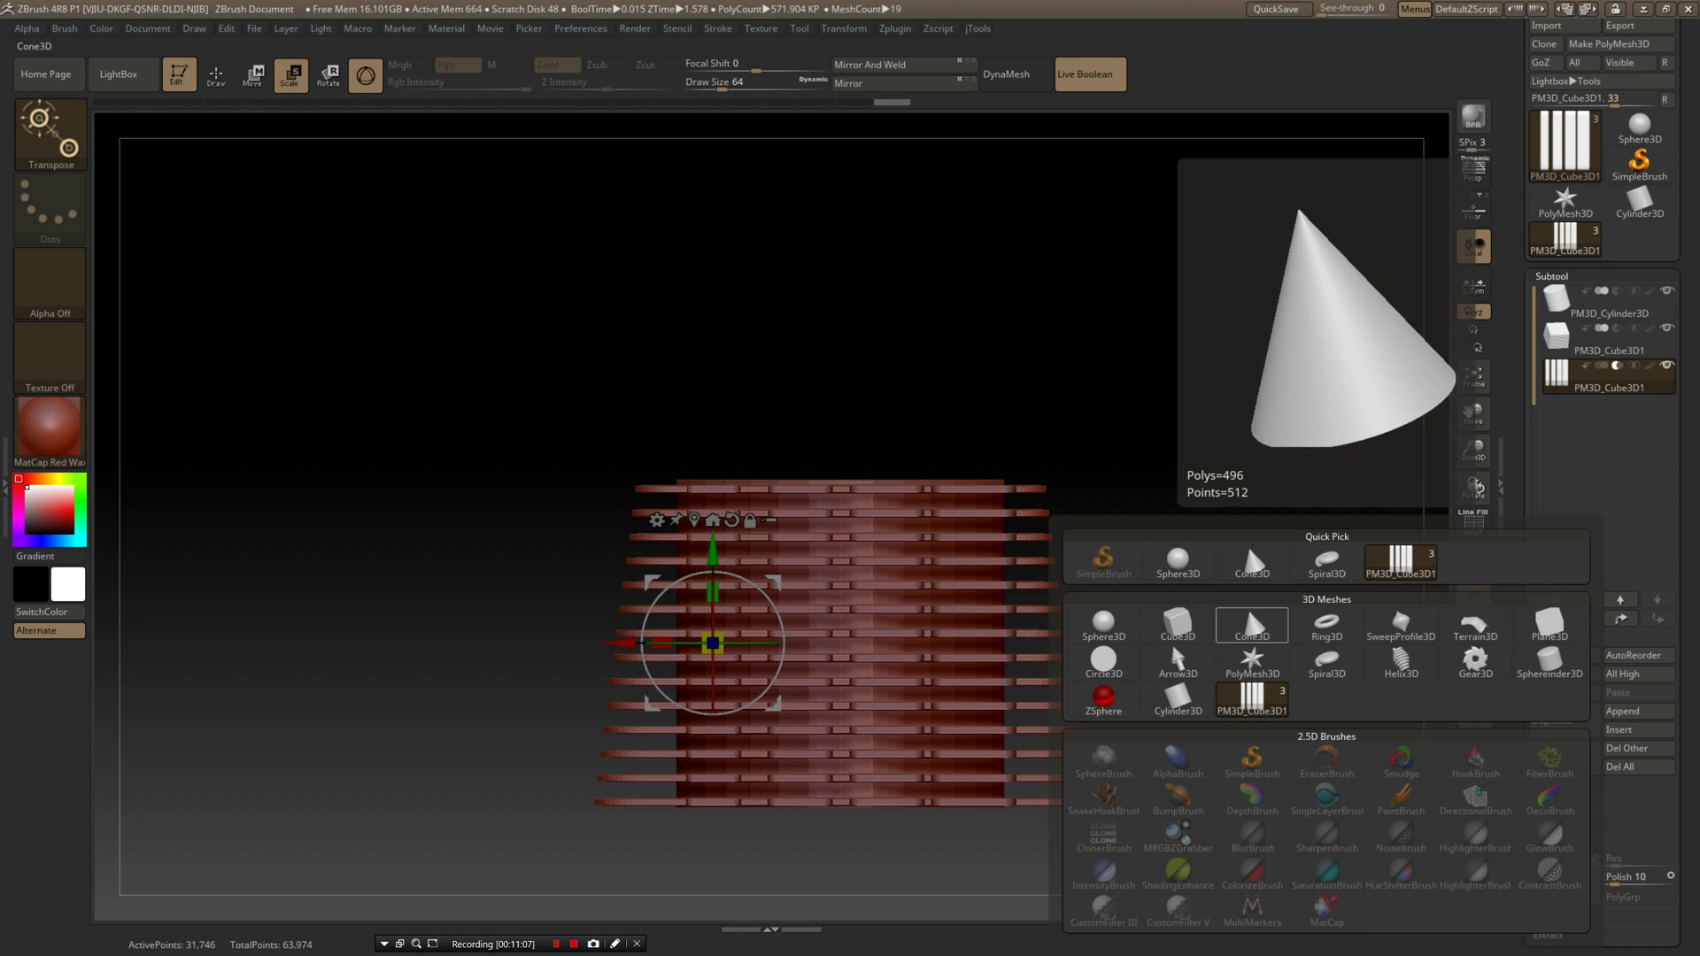
pyautogui.click(1177, 699)
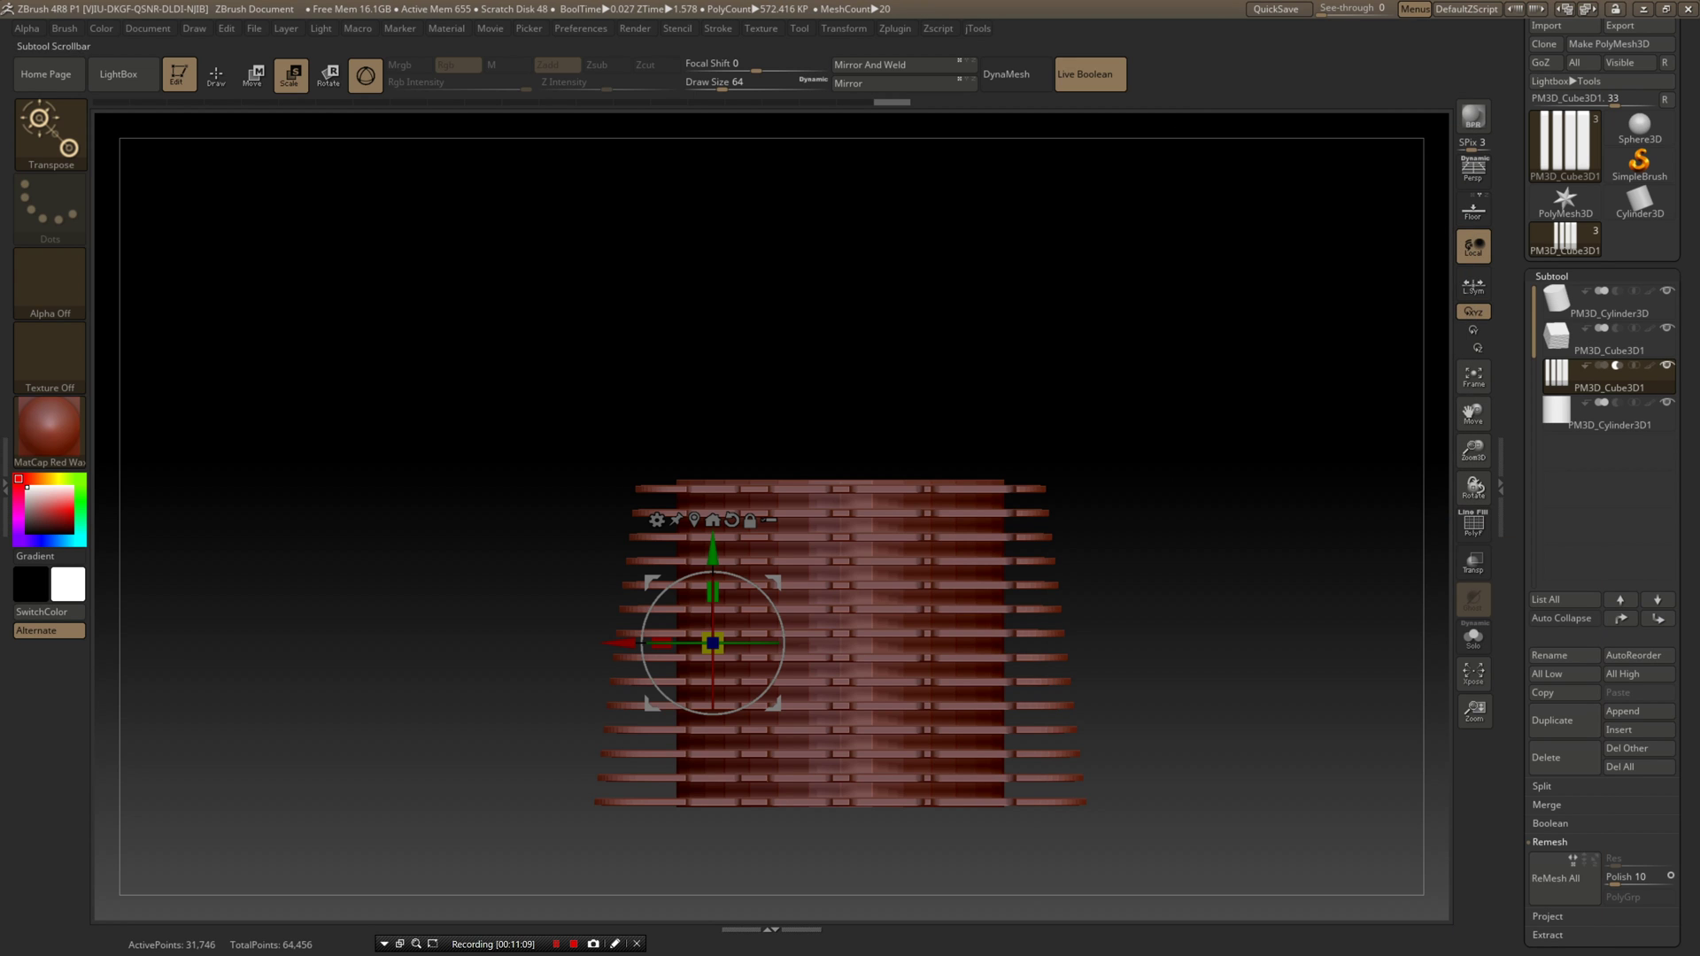
pyautogui.click(1608, 415)
# - Move the new cylinder out in front of the grooved fins and scale it down well below the engine block's size
pyautogui.moveTo(1240, 495); pyautogui.dragTo(1394, 537)
pyautogui.moveTo(924, 658); pyautogui.dragTo(1171, 704)
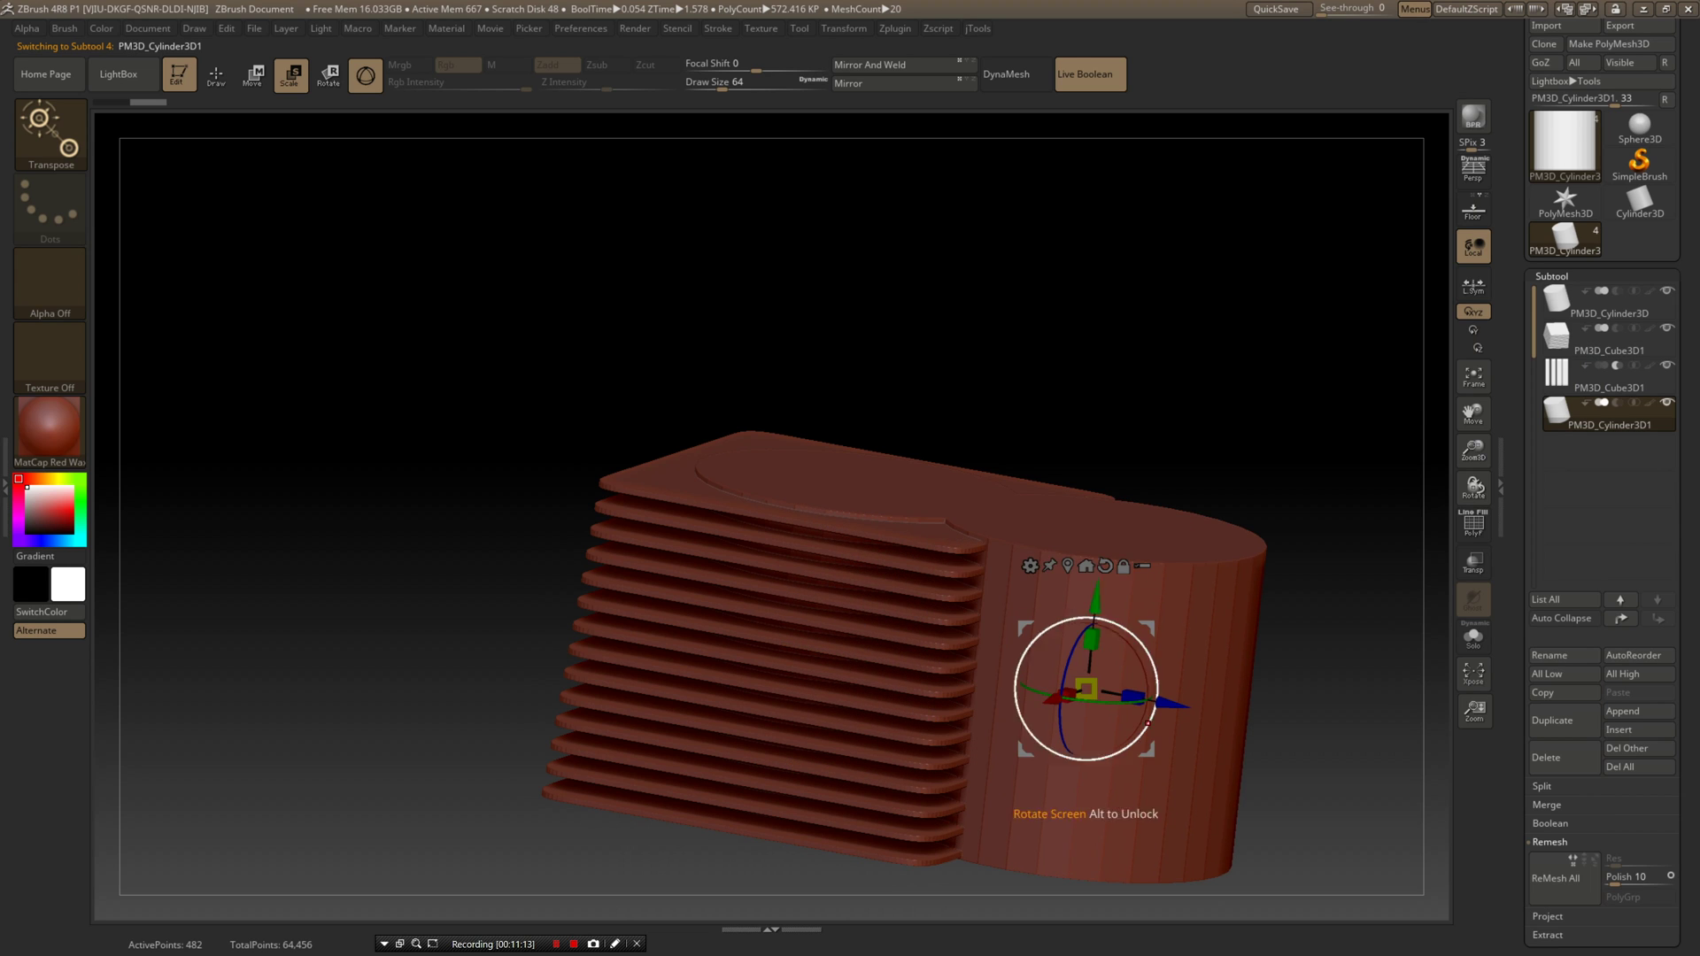
pyautogui.keyDown('ctrl'); pyautogui.moveTo(1158, 700); pyautogui.dragTo(1102, 633, button='right'); pyautogui.keyUp('ctrl')
pyautogui.moveTo(1087, 689); pyautogui.dragTo(1062, 652)
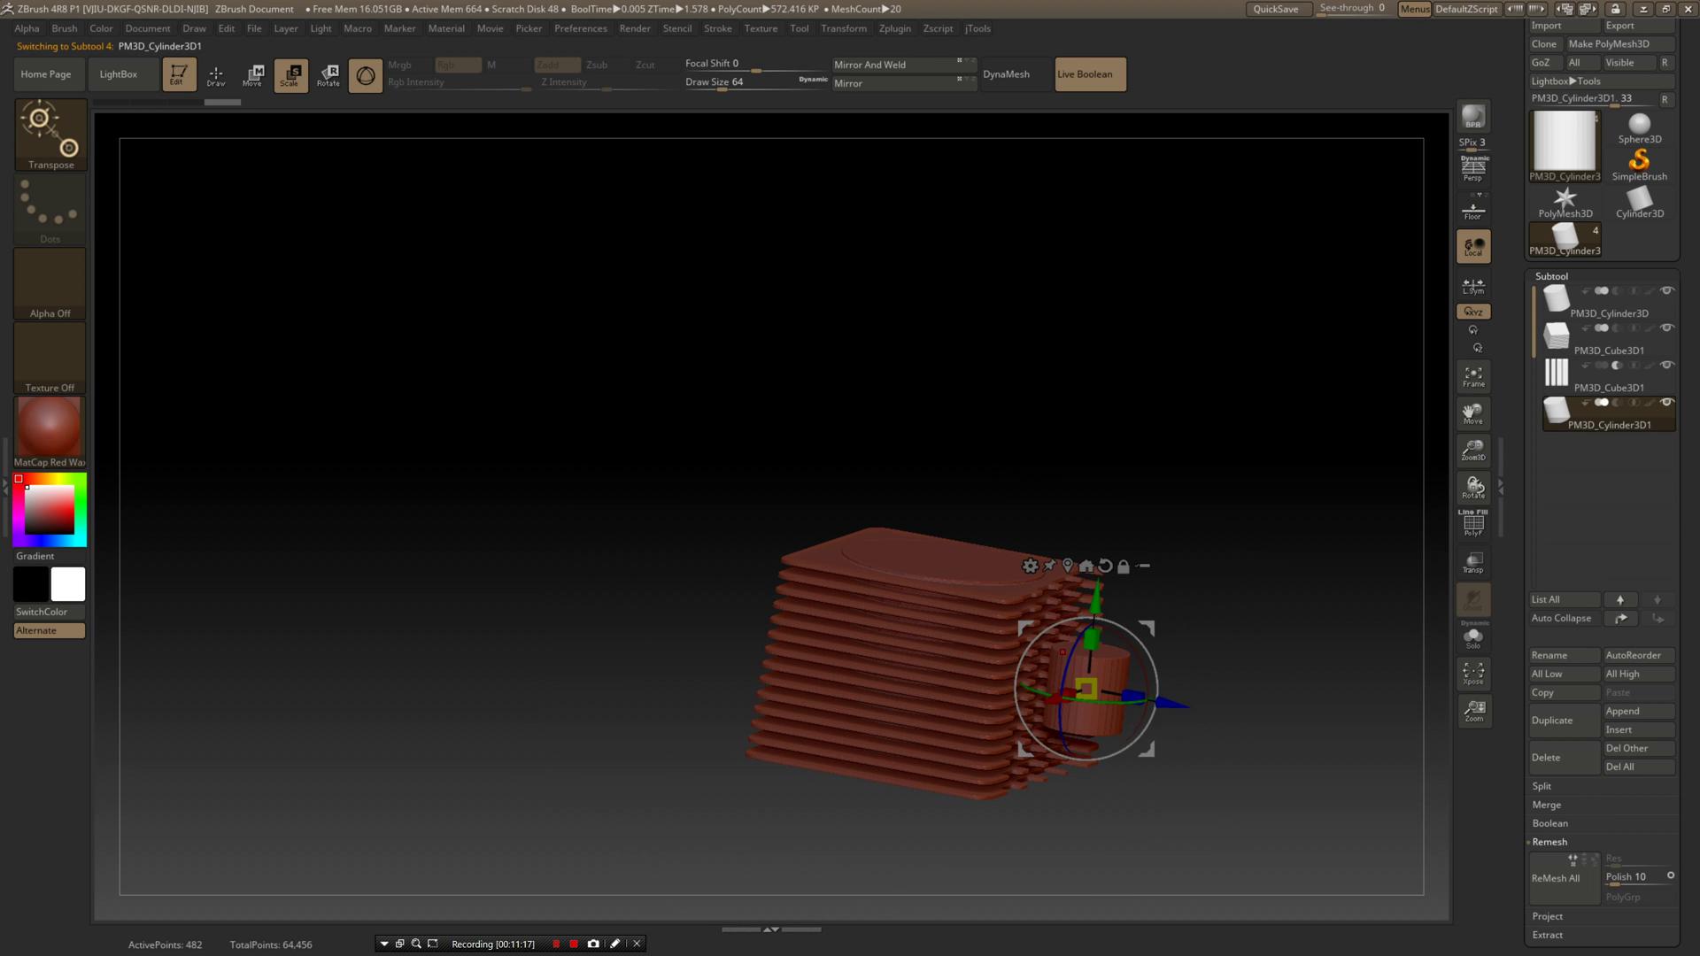
# - Rotate the small cylinder about X so its round end faces the fins, and reduce it to about 0.65 of its size
pyautogui.press('r')
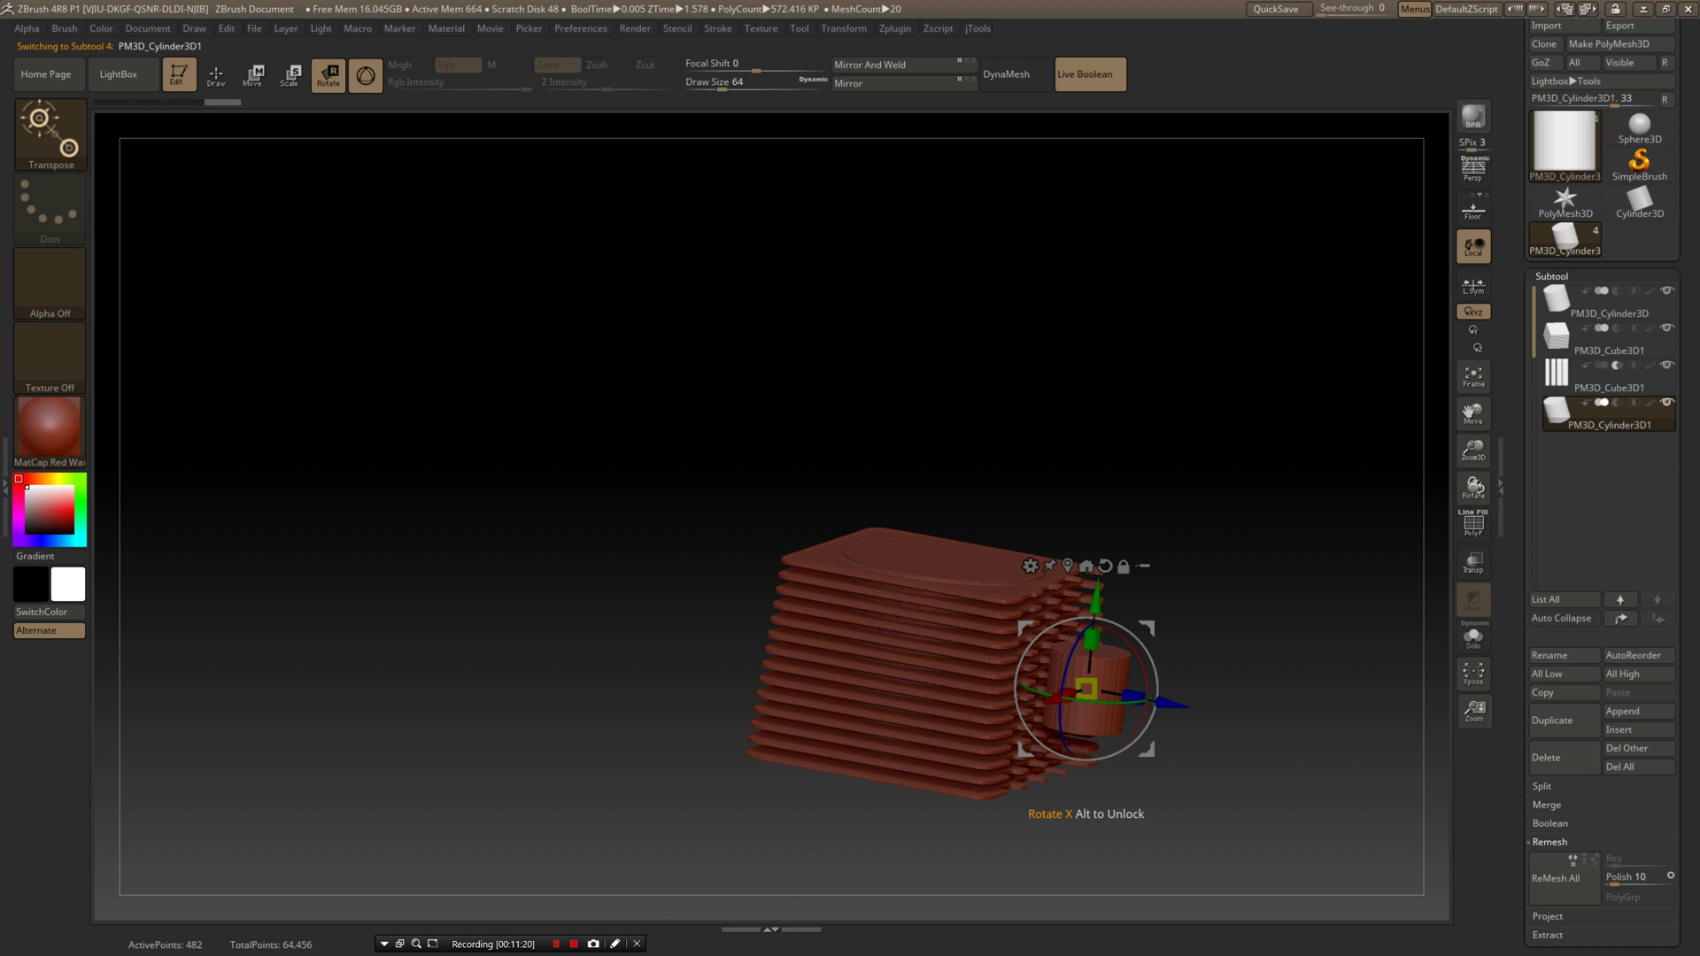
pyautogui.moveTo(1136, 644); pyautogui.dragTo(1093, 762)
pyautogui.keyDown('shift'); pyautogui.moveTo(1284, 735); pyautogui.dragTo(1160, 721); pyautogui.keyUp('shift')
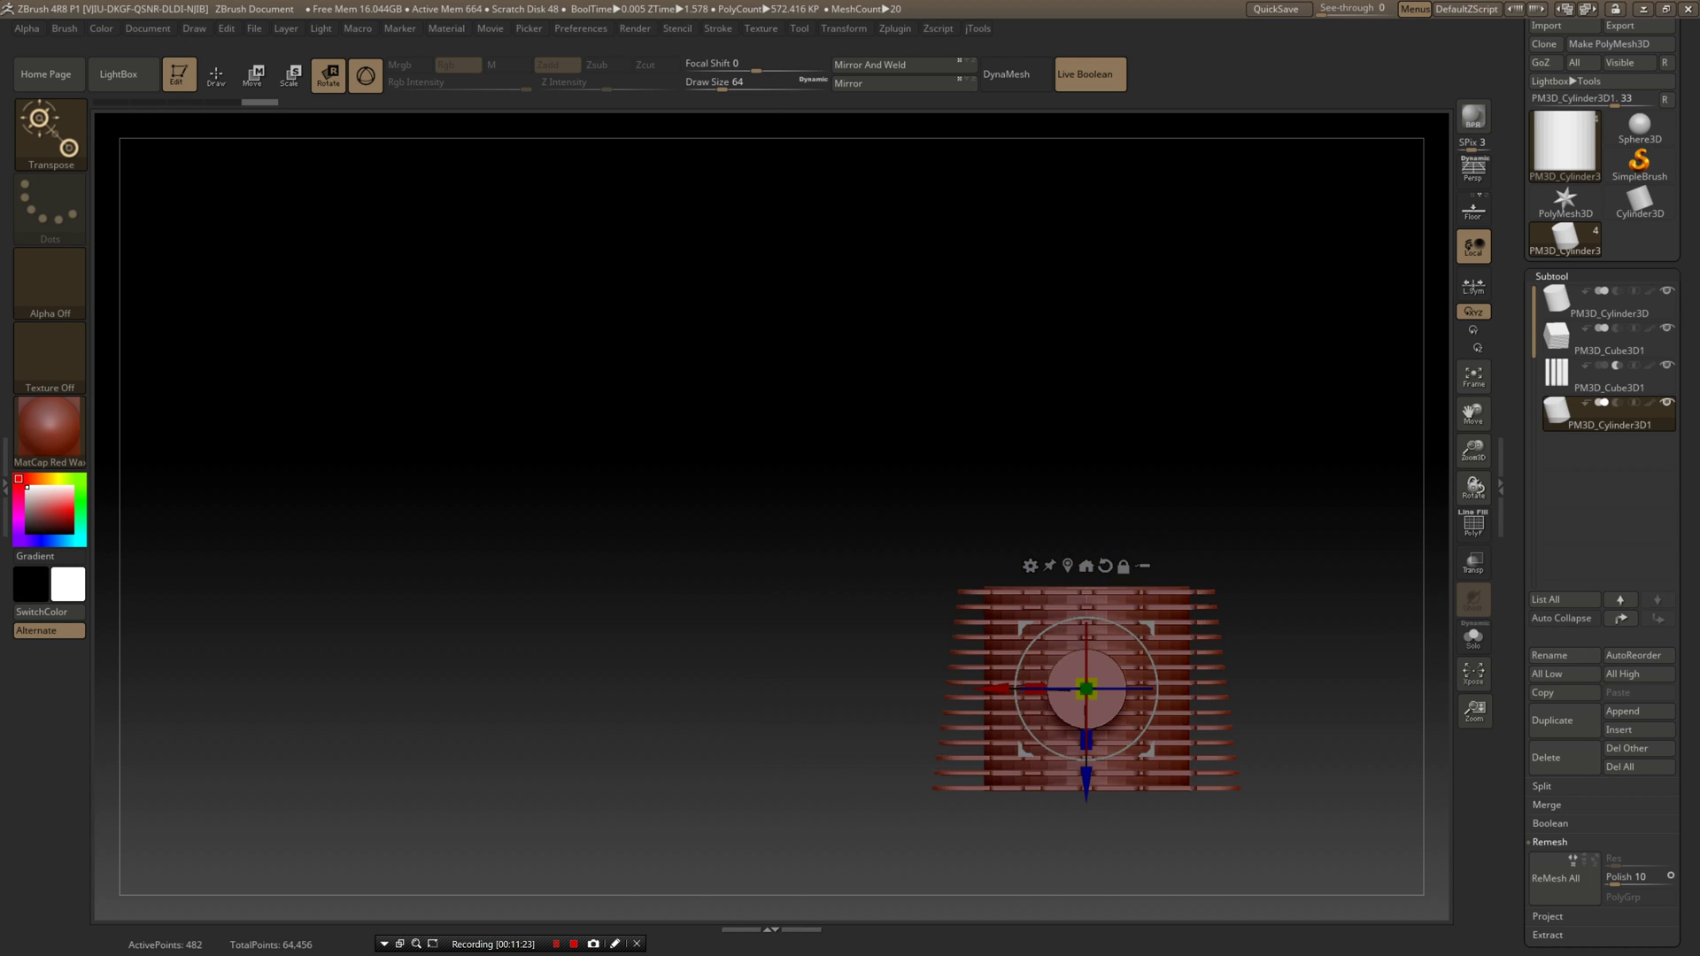
pyautogui.moveTo(1119, 667)
pyautogui.mouseDown(button='right')
pyautogui.moveTo(1151, 691)
pyautogui.moveTo(1119, 668)
pyautogui.moveTo(1107, 739)
pyautogui.mouseUp(button='right')
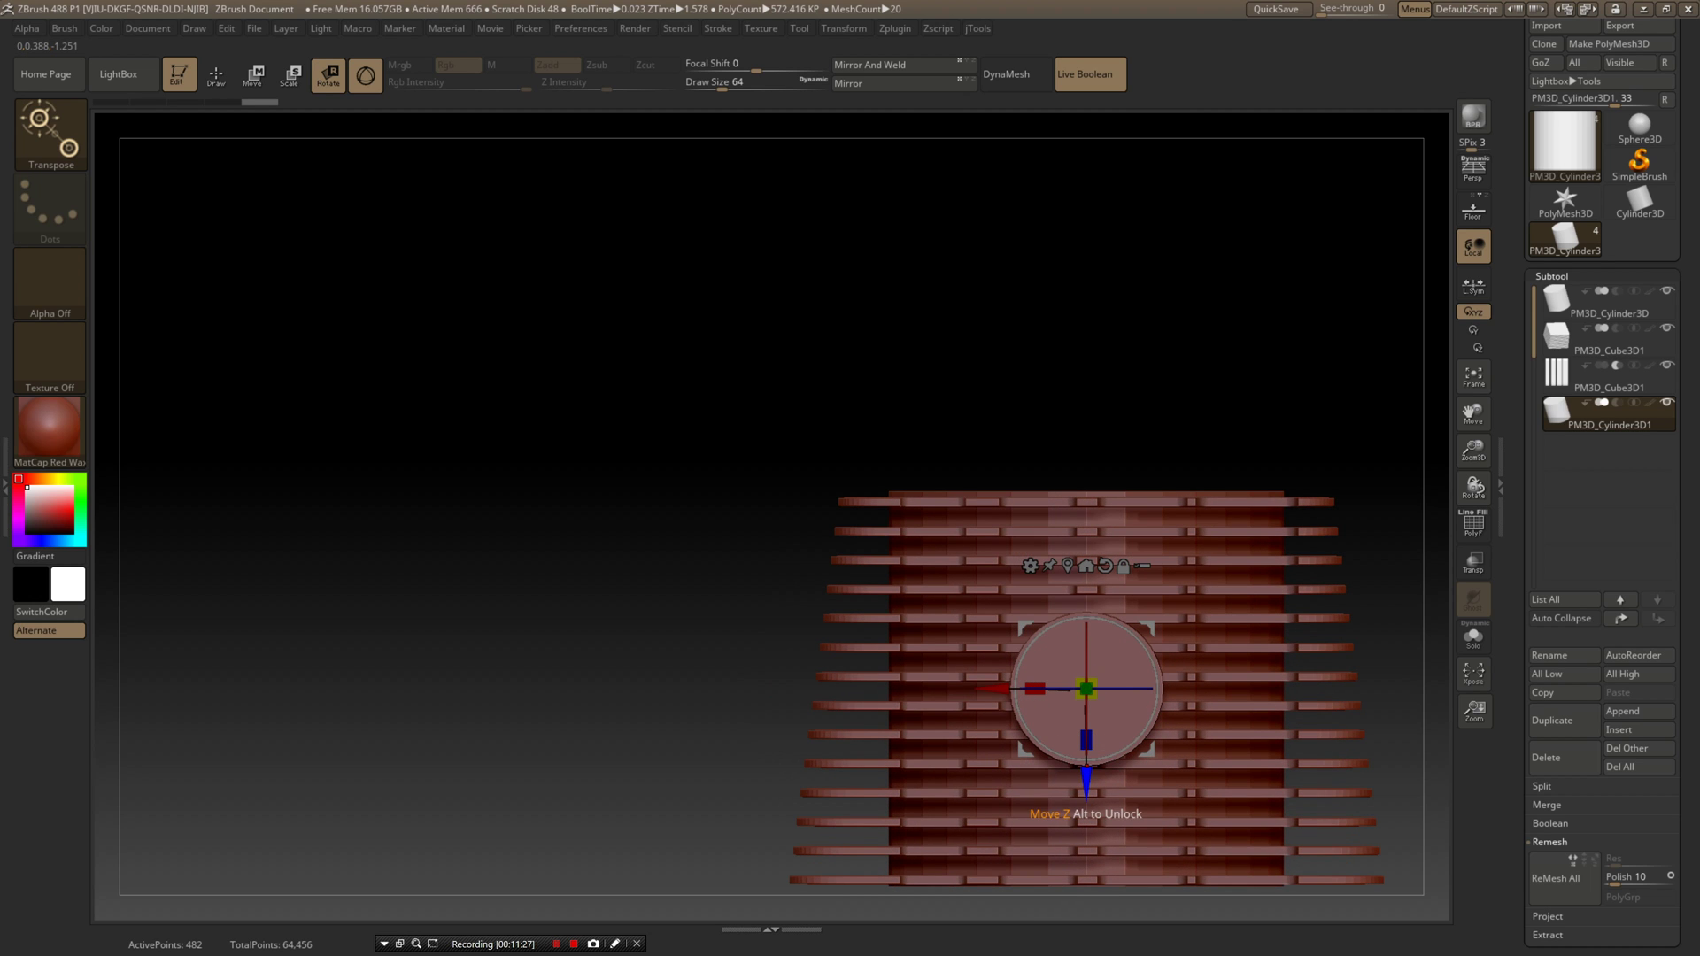
pyautogui.moveTo(1086, 786); pyautogui.dragTo(1086, 782)
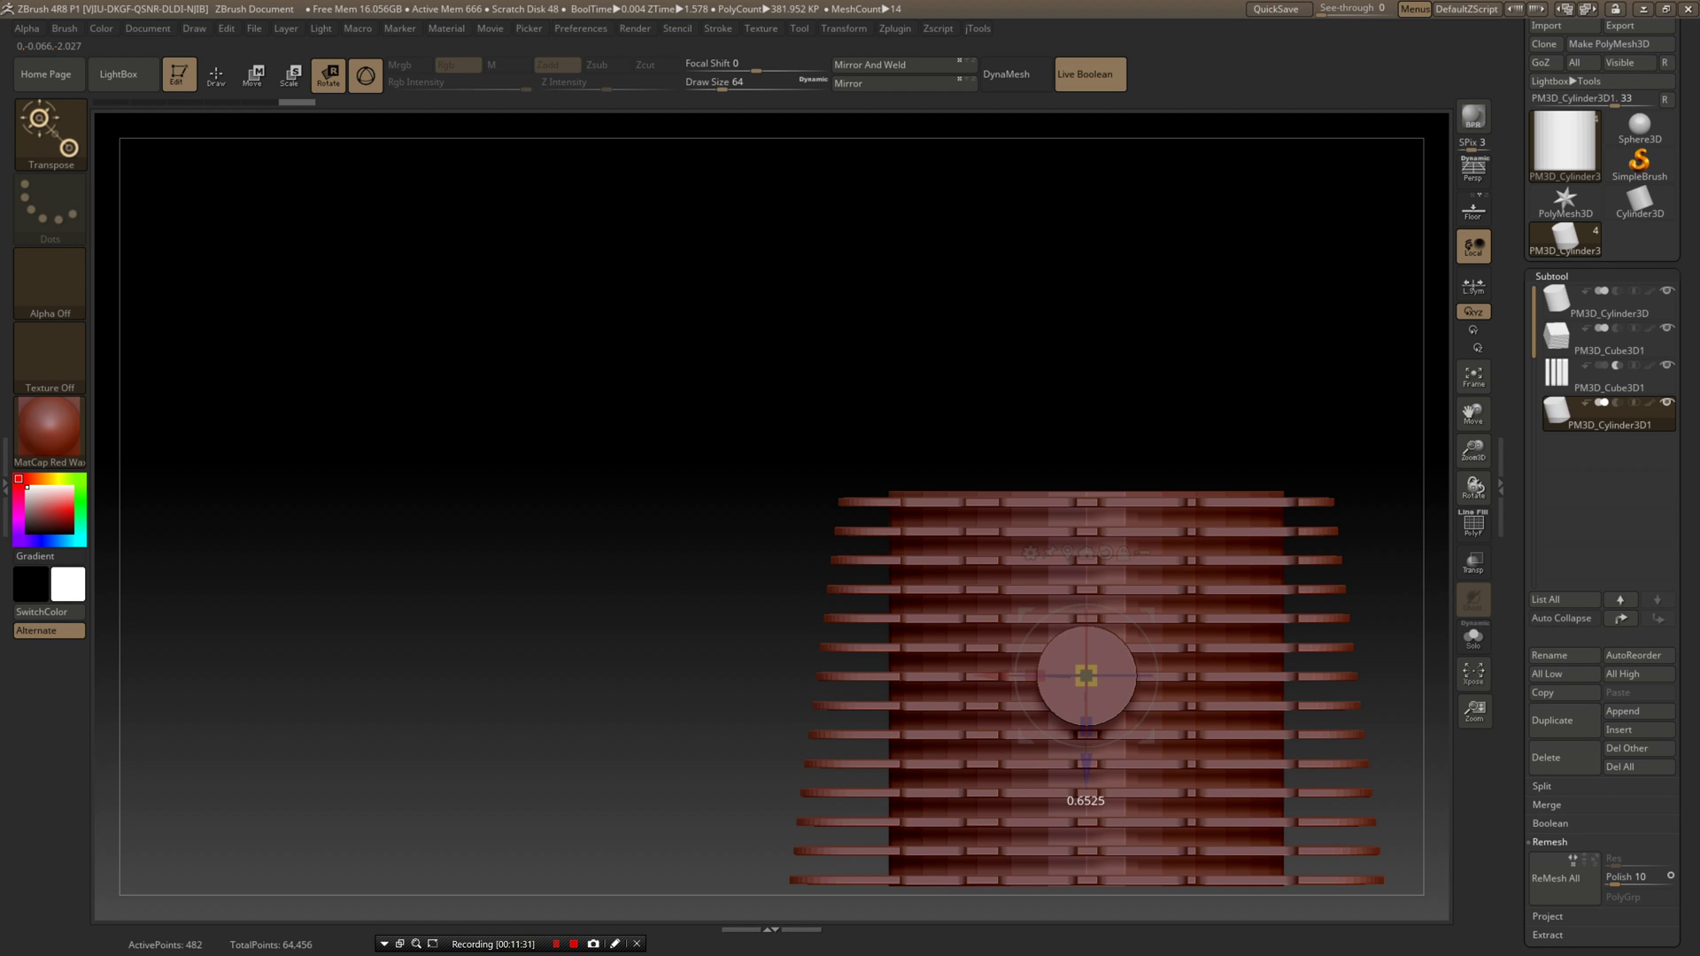
pyautogui.moveTo(1086, 782); pyautogui.dragTo(1086, 782)
# - Position the cylinder partway into the grooved side of the fins, set it to subtract, and inspect the round cut
pyautogui.moveTo(1086, 625); pyautogui.dragTo(1266, 664, button='right')
pyautogui.moveTo(1180, 675); pyautogui.dragTo(1090, 675)
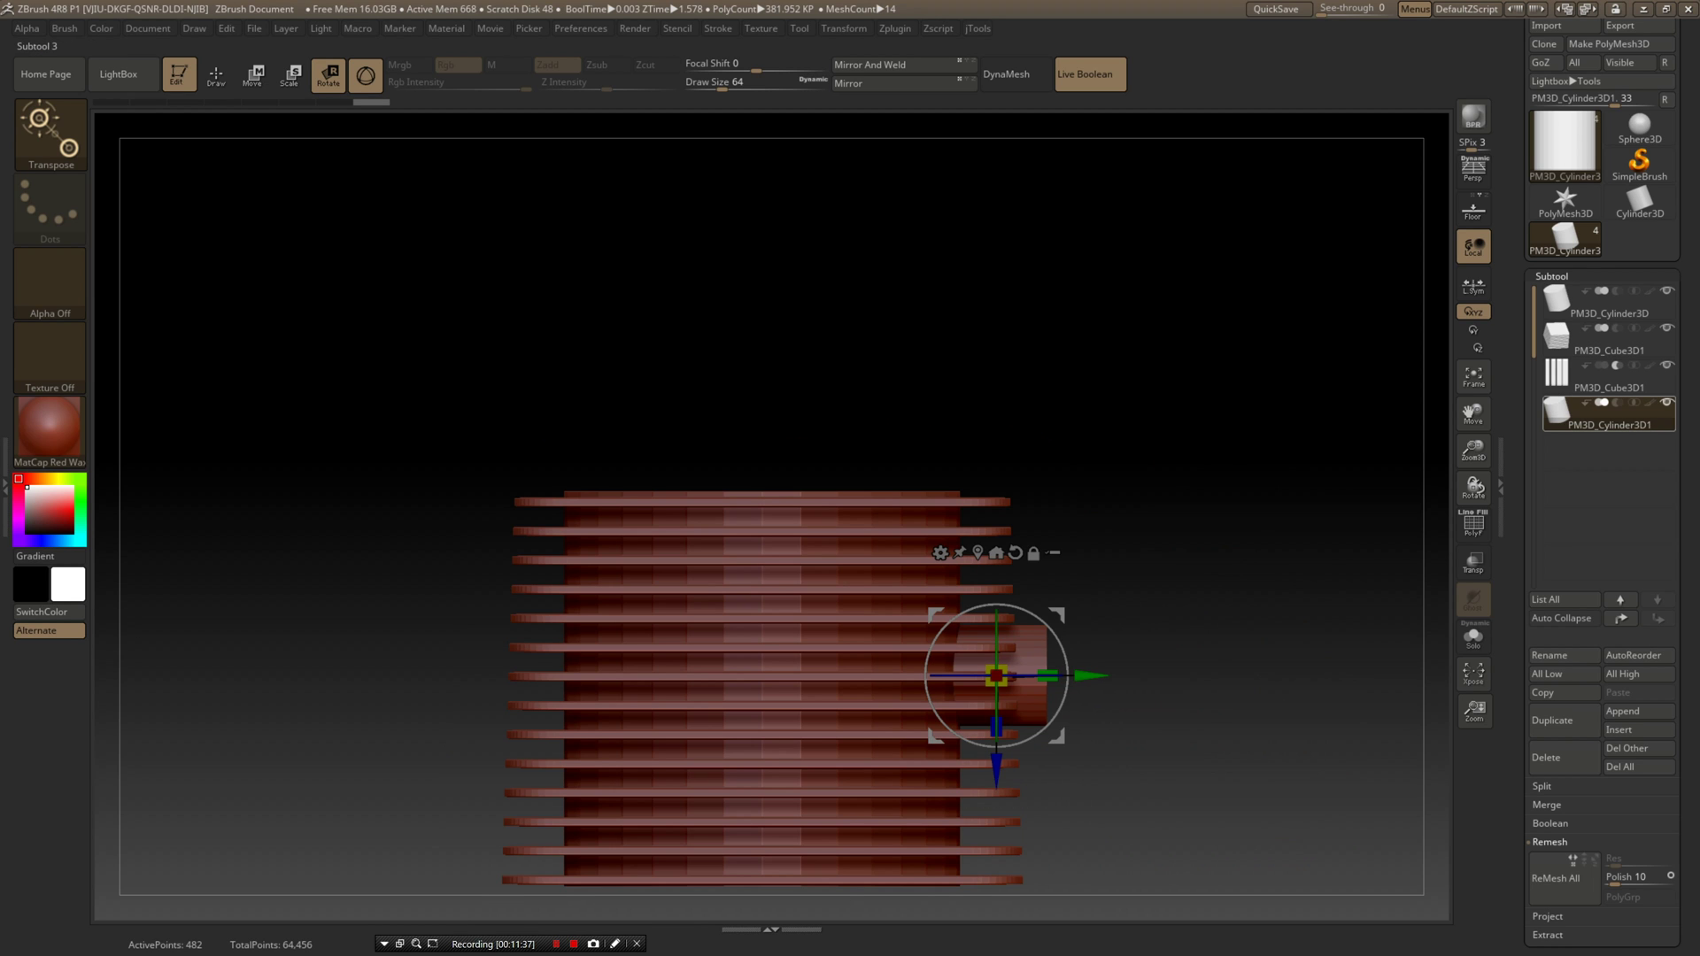
pyautogui.click(1617, 403)
pyautogui.moveTo(1302, 584)
pyautogui.mouseDown(button='right')
pyautogui.moveTo(1126, 590)
pyautogui.moveTo(1104, 633)
pyautogui.moveTo(1104, 593)
pyautogui.mouseUp(button='right')
pyautogui.press('q')
pyautogui.moveTo(1153, 345)
pyautogui.mouseDown(button='right')
pyautogui.moveTo(1201, 337)
pyautogui.moveTo(1202, 361)
pyautogui.moveTo(1018, 278)
pyautogui.moveTo(1059, 313)
pyautogui.mouseUp(button='right')
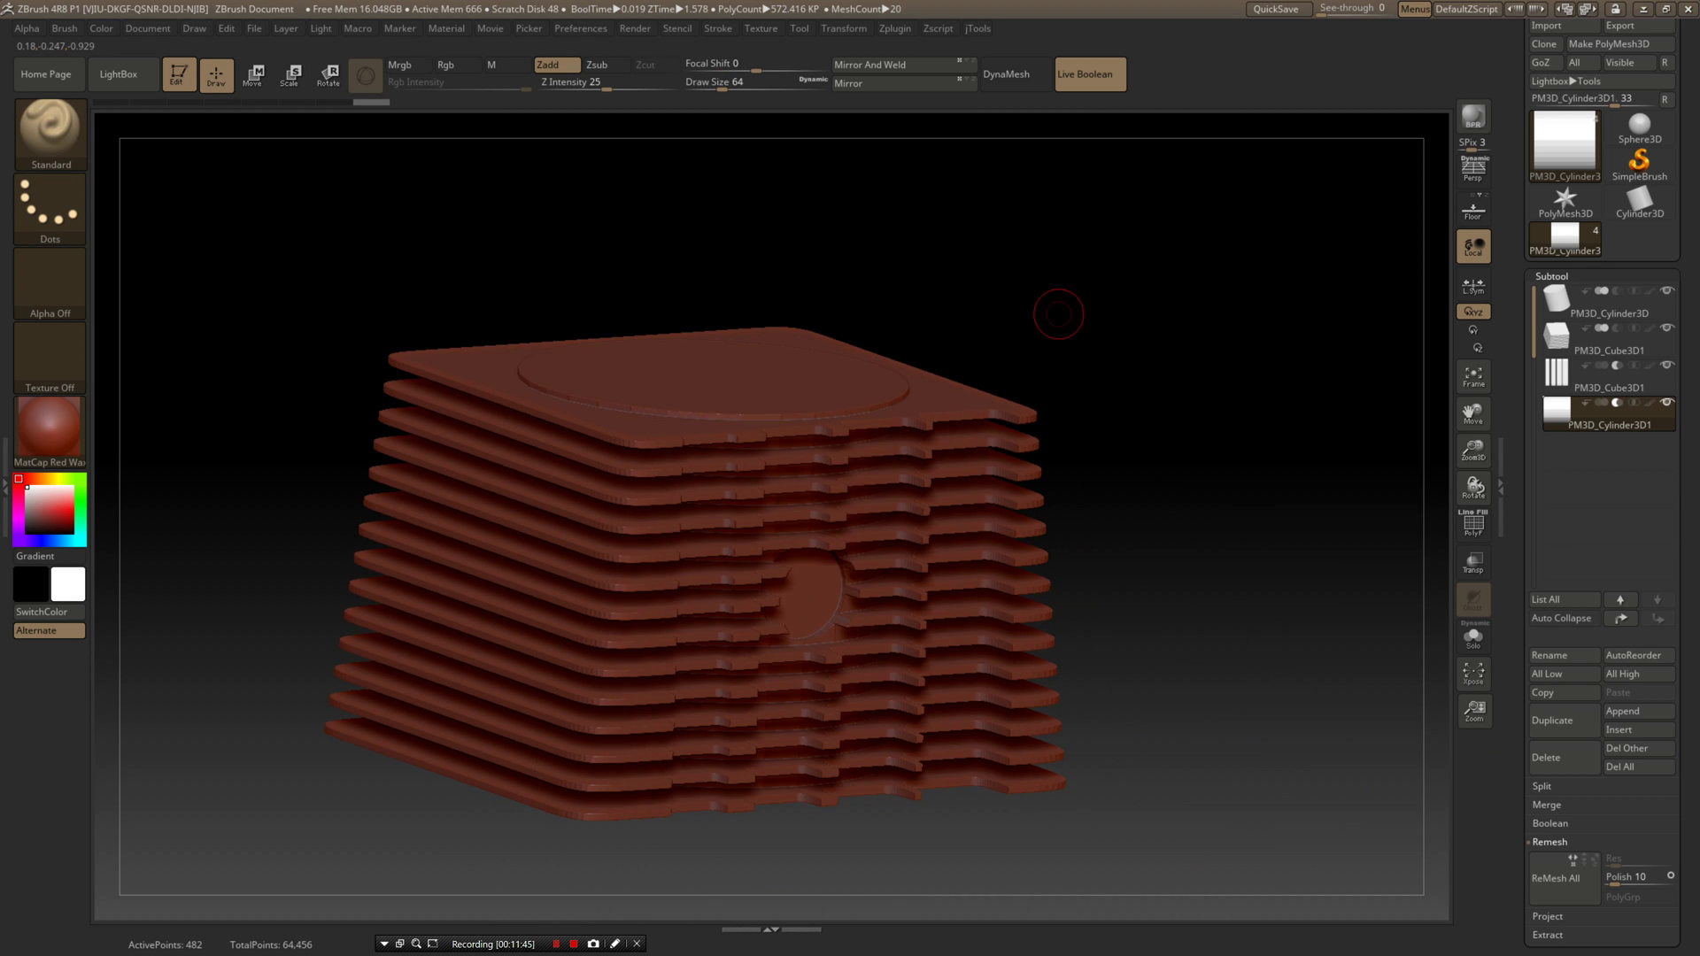
pyautogui.moveTo(1058, 313); pyautogui.dragTo(1183, 393)
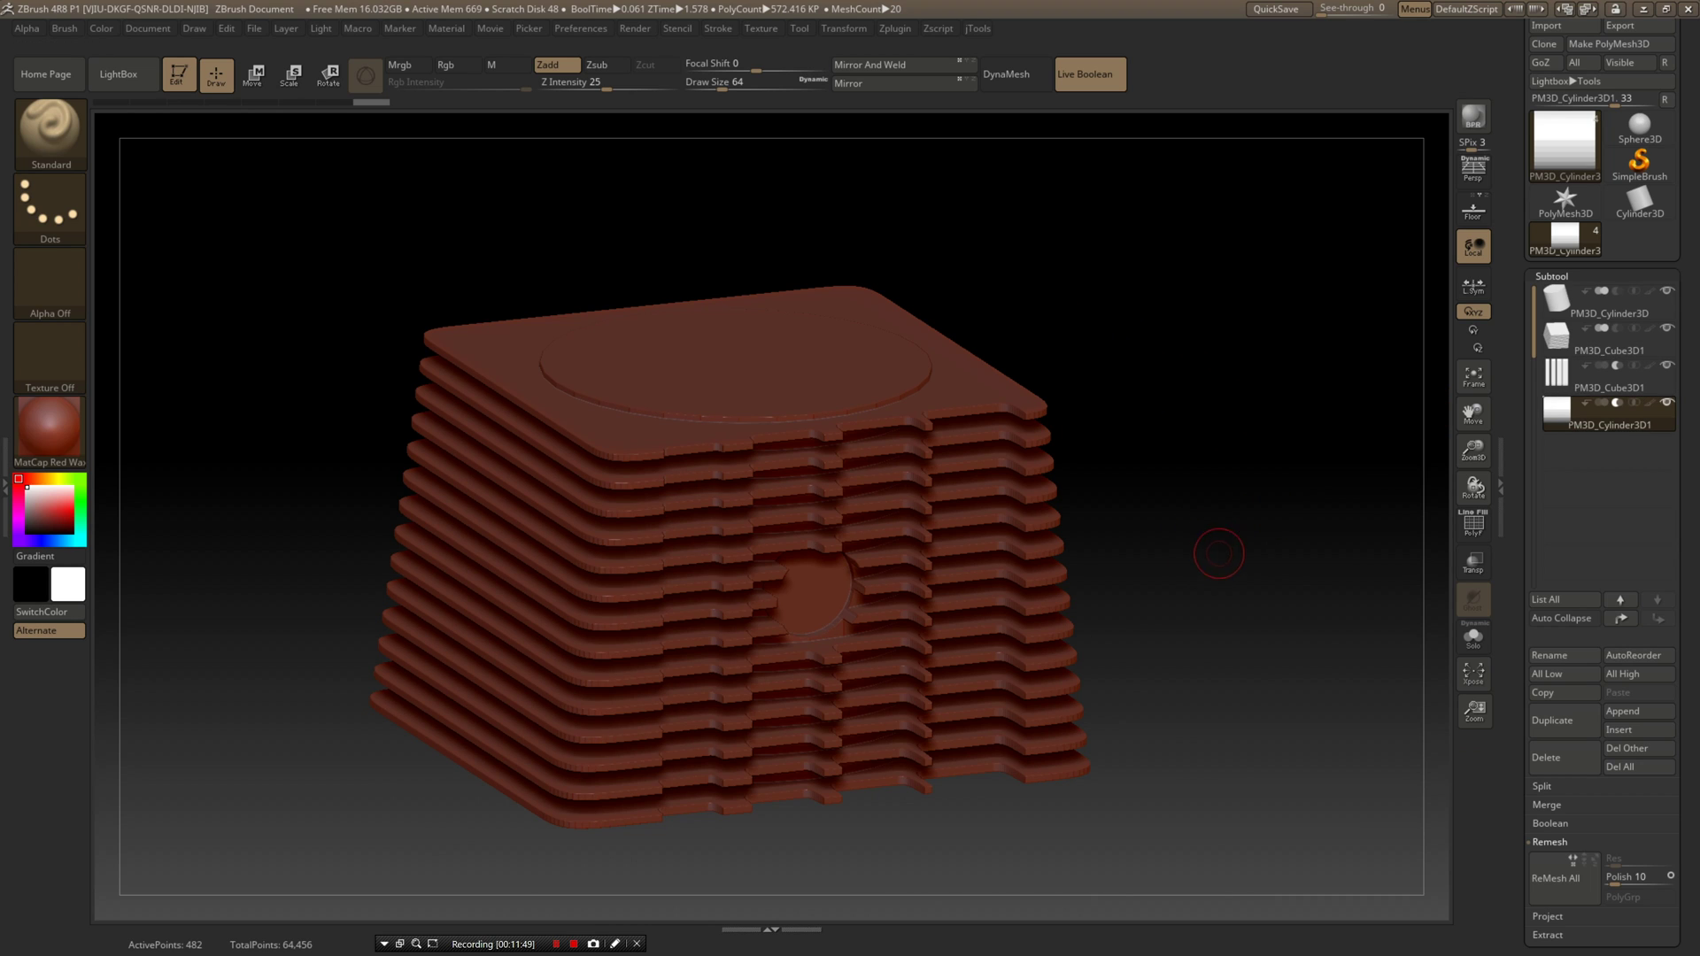
pyautogui.moveTo(1219, 554); pyautogui.dragTo(1182, 529)
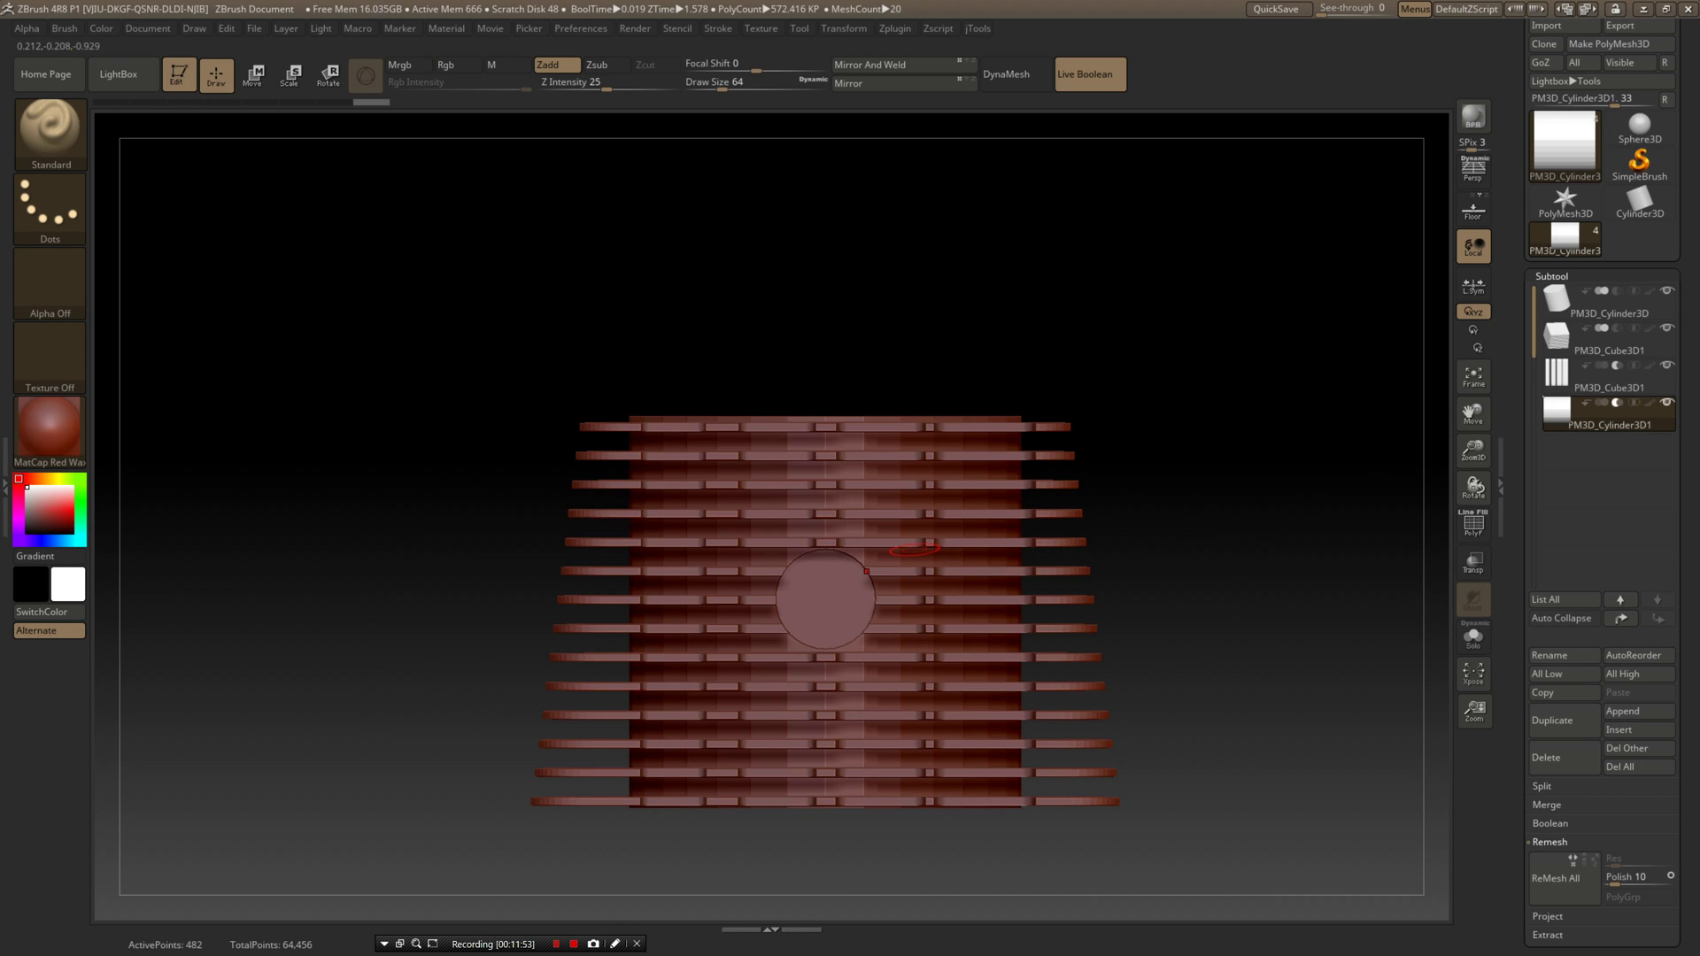
# - Move the subtracting cylinder down near the base of the fins and array it as two copies with a Y offset of about -5.046
pyautogui.press('w')
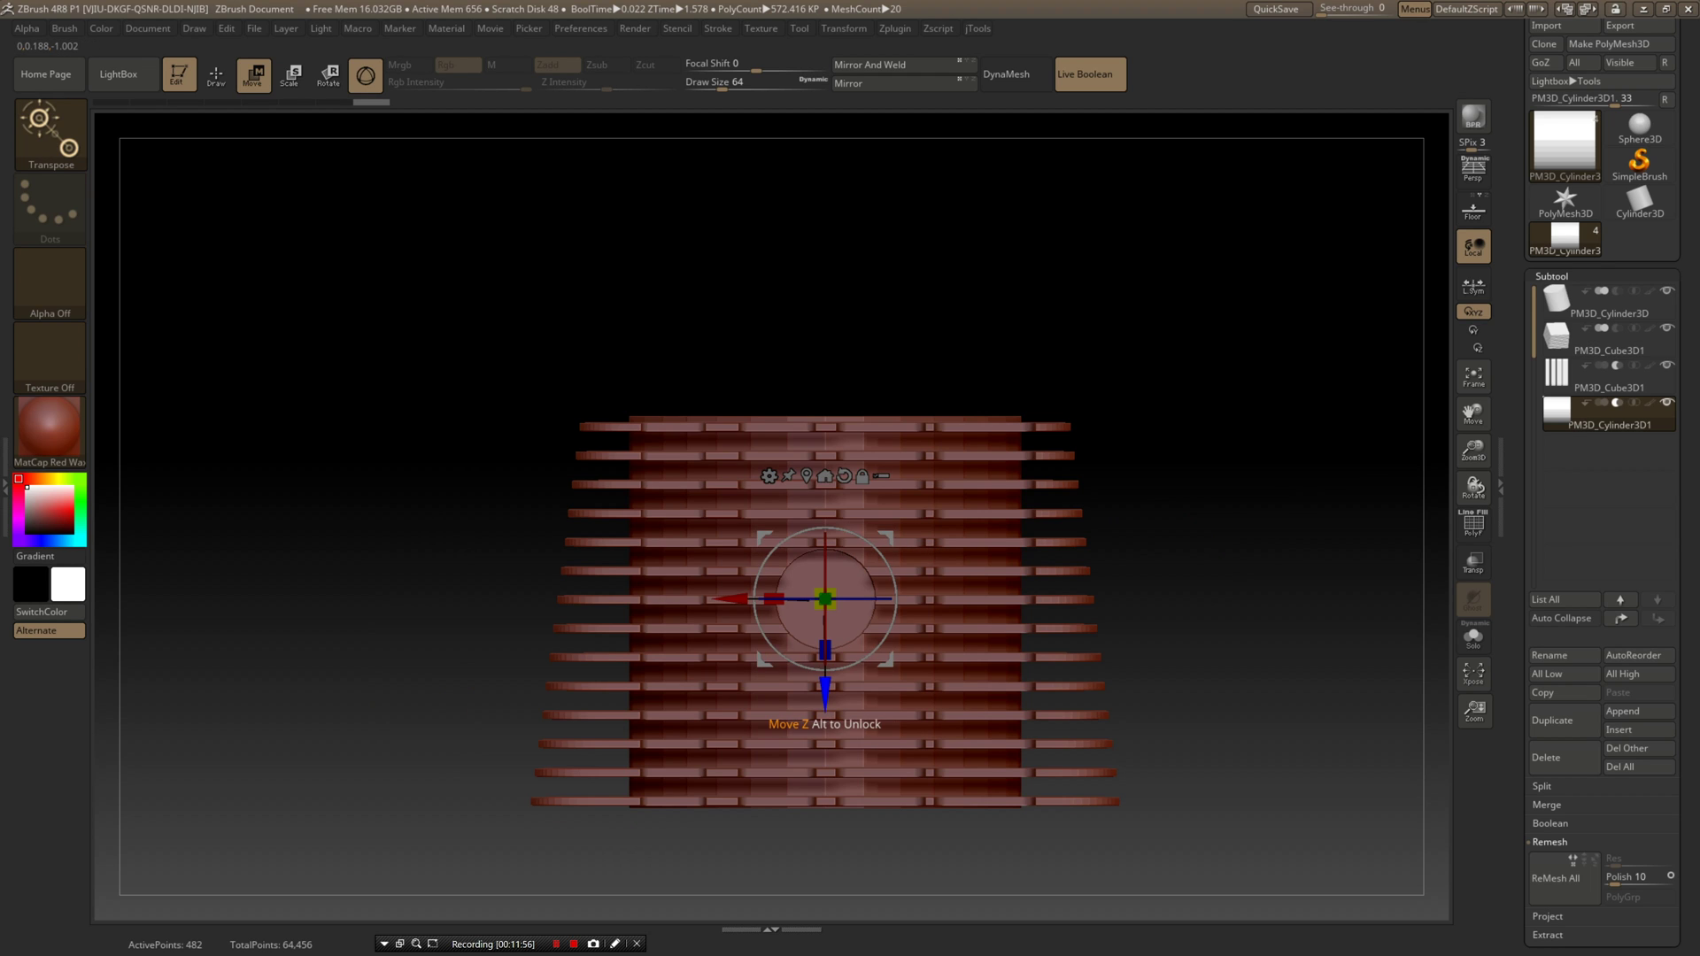
pyautogui.moveTo(825, 691); pyautogui.dragTo(824, 835)
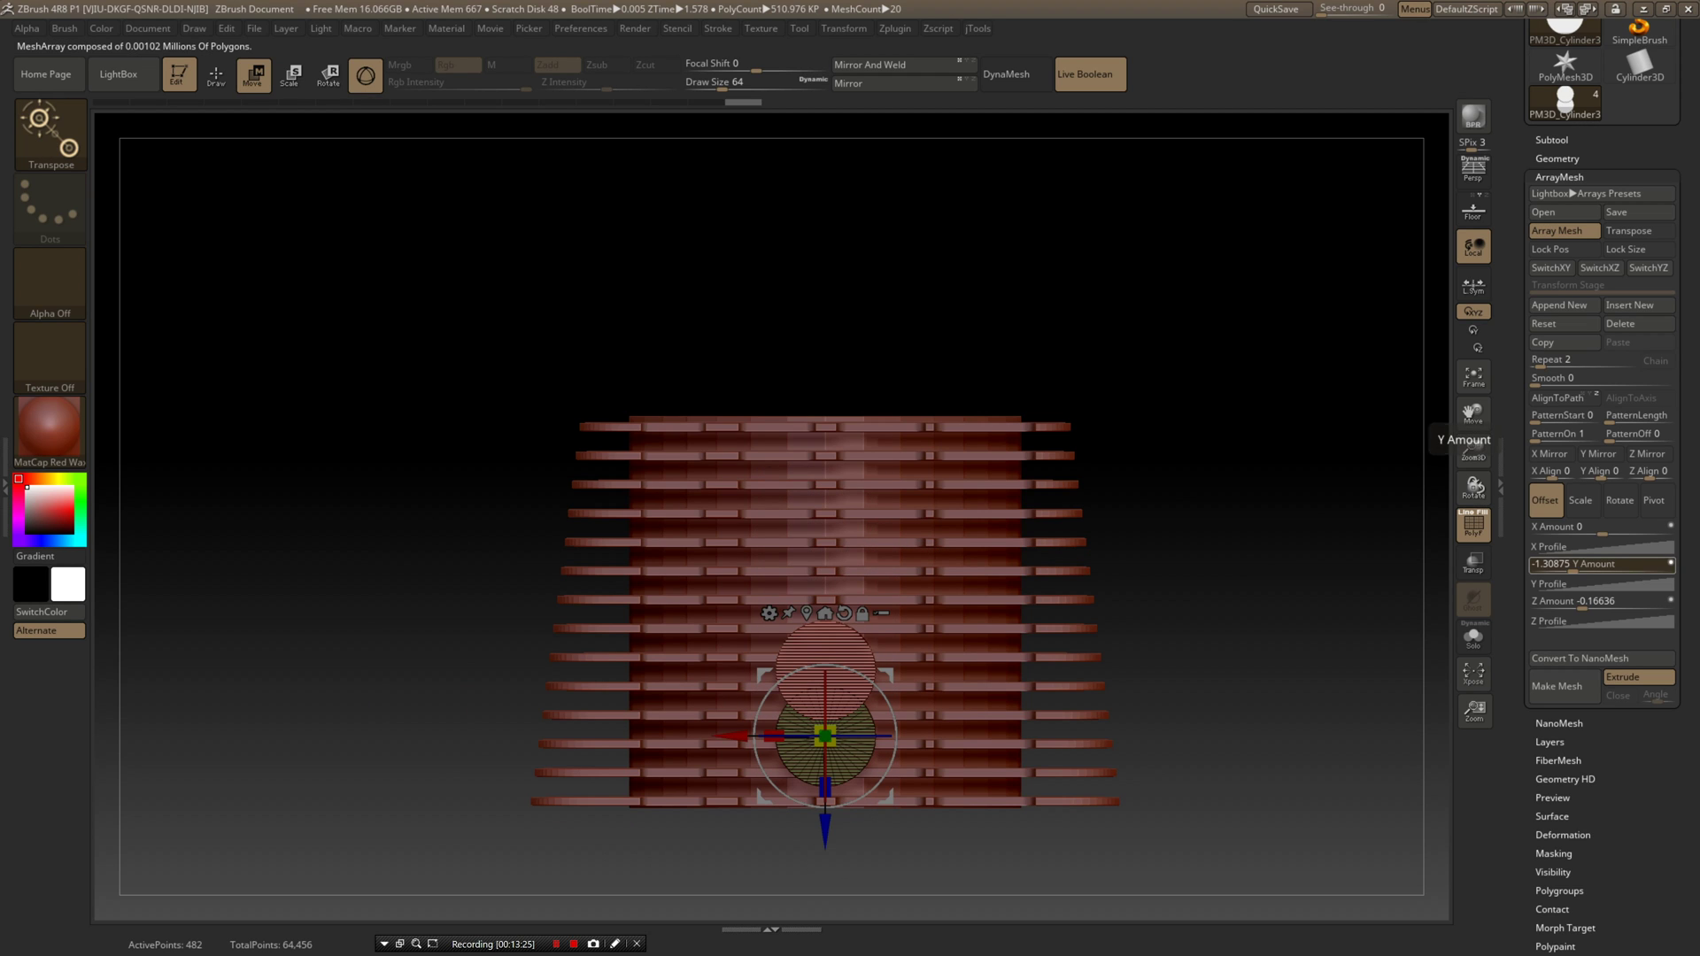
pyautogui.moveTo(1572, 566); pyautogui.dragTo(1565, 567)
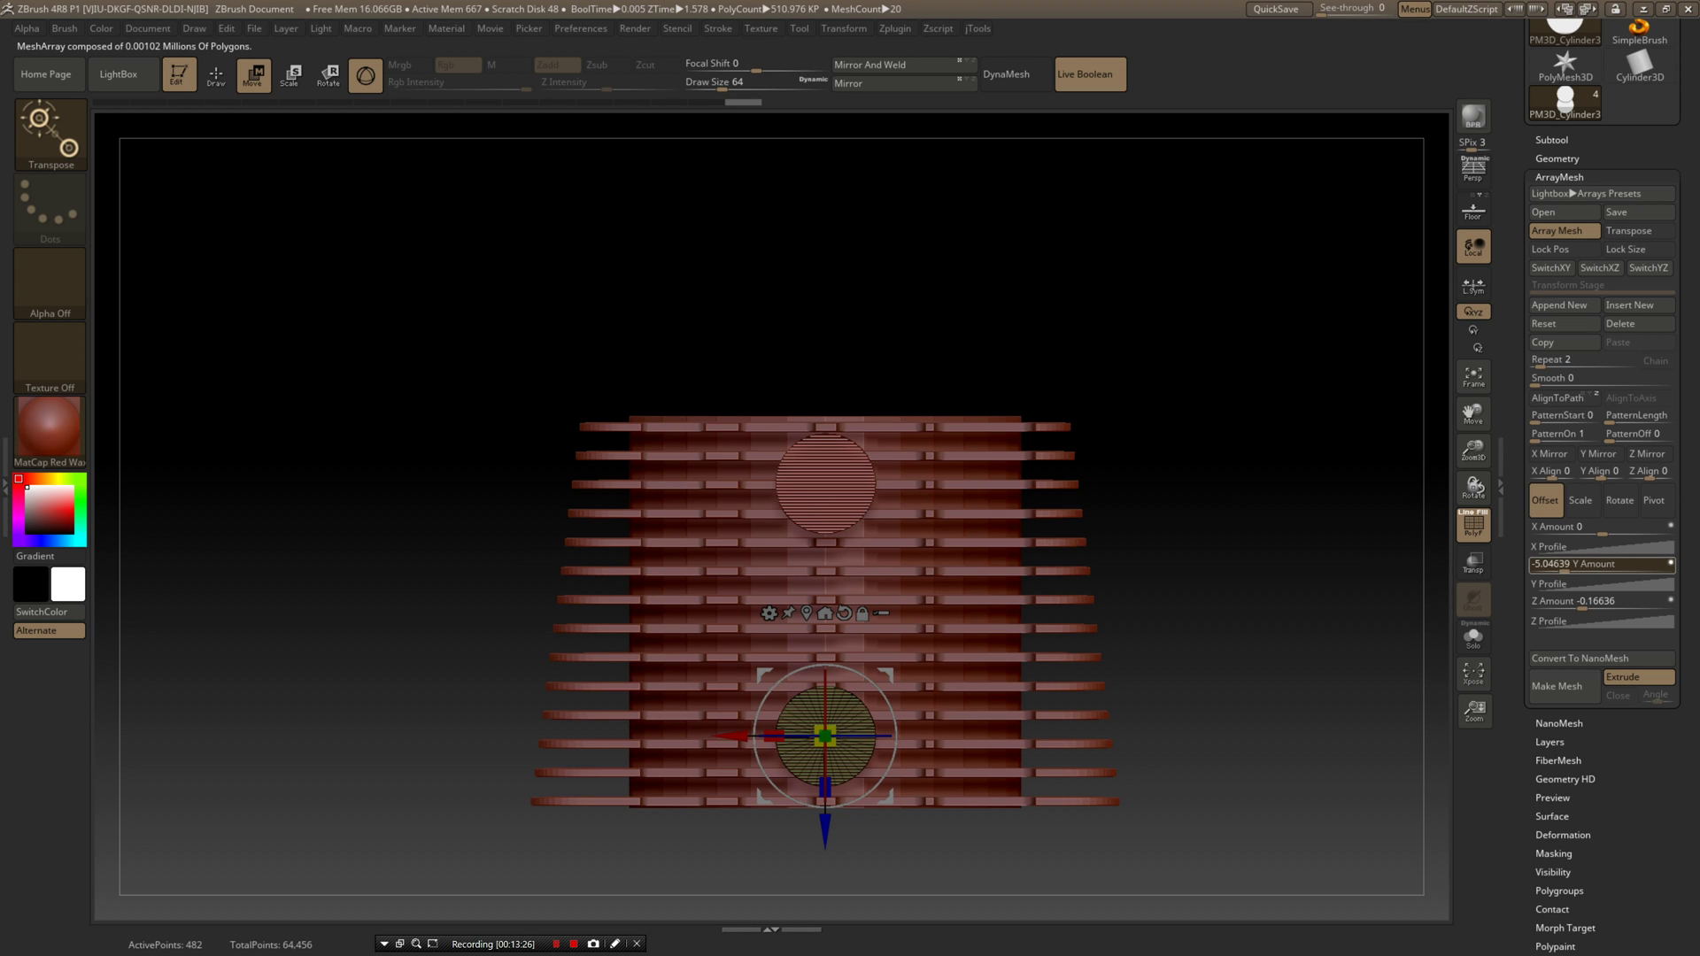
pyautogui.click(1565, 567)
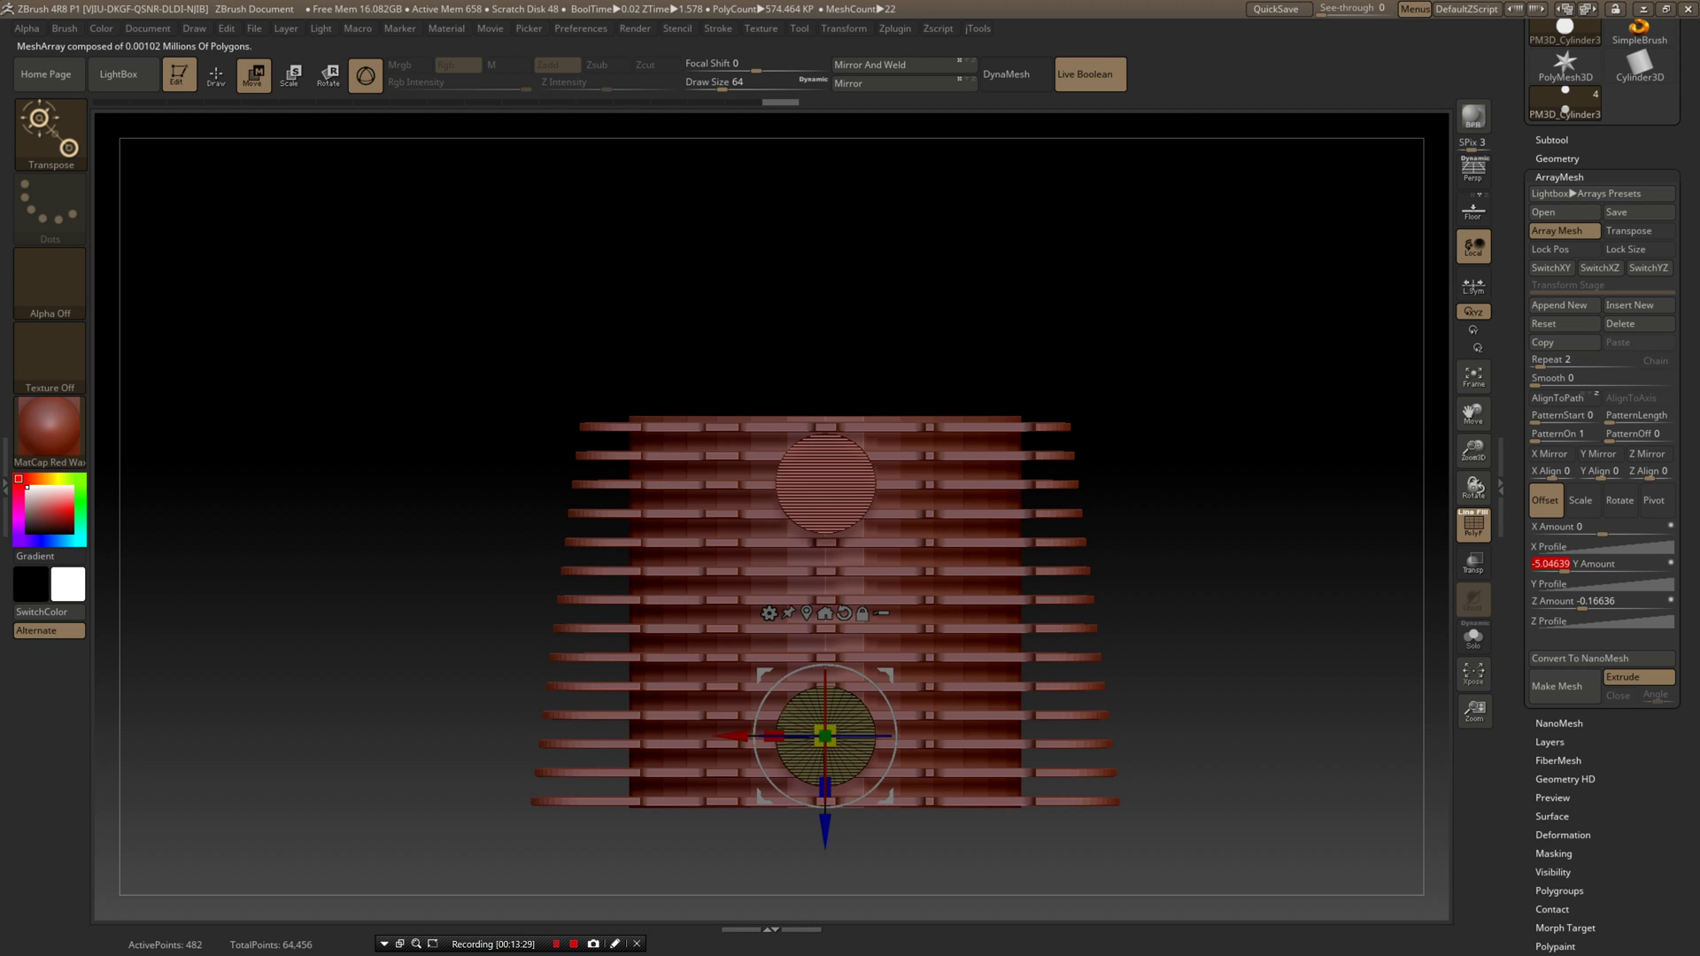
pyautogui.click(1473, 526)
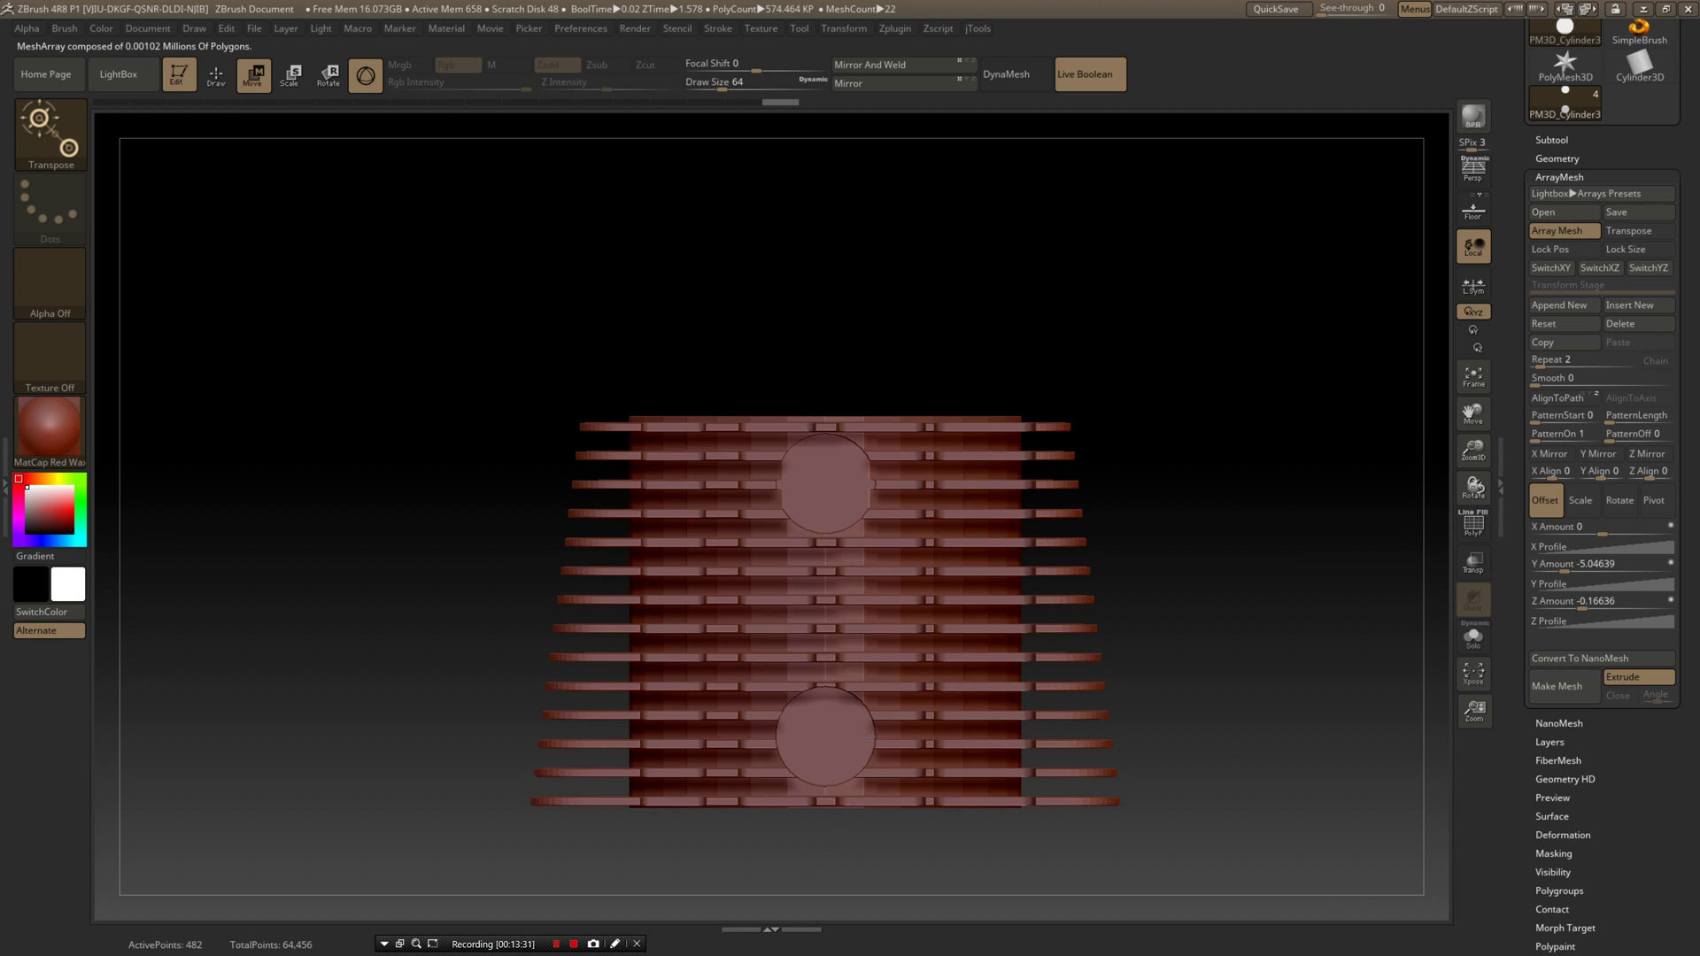
pyautogui.moveTo(1240, 549); pyautogui.dragTo(1337, 606)
pyautogui.moveTo(1337, 606)
pyautogui.keyDown('ctrl'); pyautogui.mouseDown(button='right')
pyautogui.moveTo(1337, 554)
pyautogui.moveTo(1364, 593)
pyautogui.moveTo(1364, 660)
pyautogui.moveTo(1363, 602)
pyautogui.mouseUp(button='right'); pyautogui.keyUp('ctrl')
pyautogui.keyDown('alt'); pyautogui.moveTo(1363, 602); pyautogui.dragTo(1427, 701, button='right'); pyautogui.keyUp('alt')
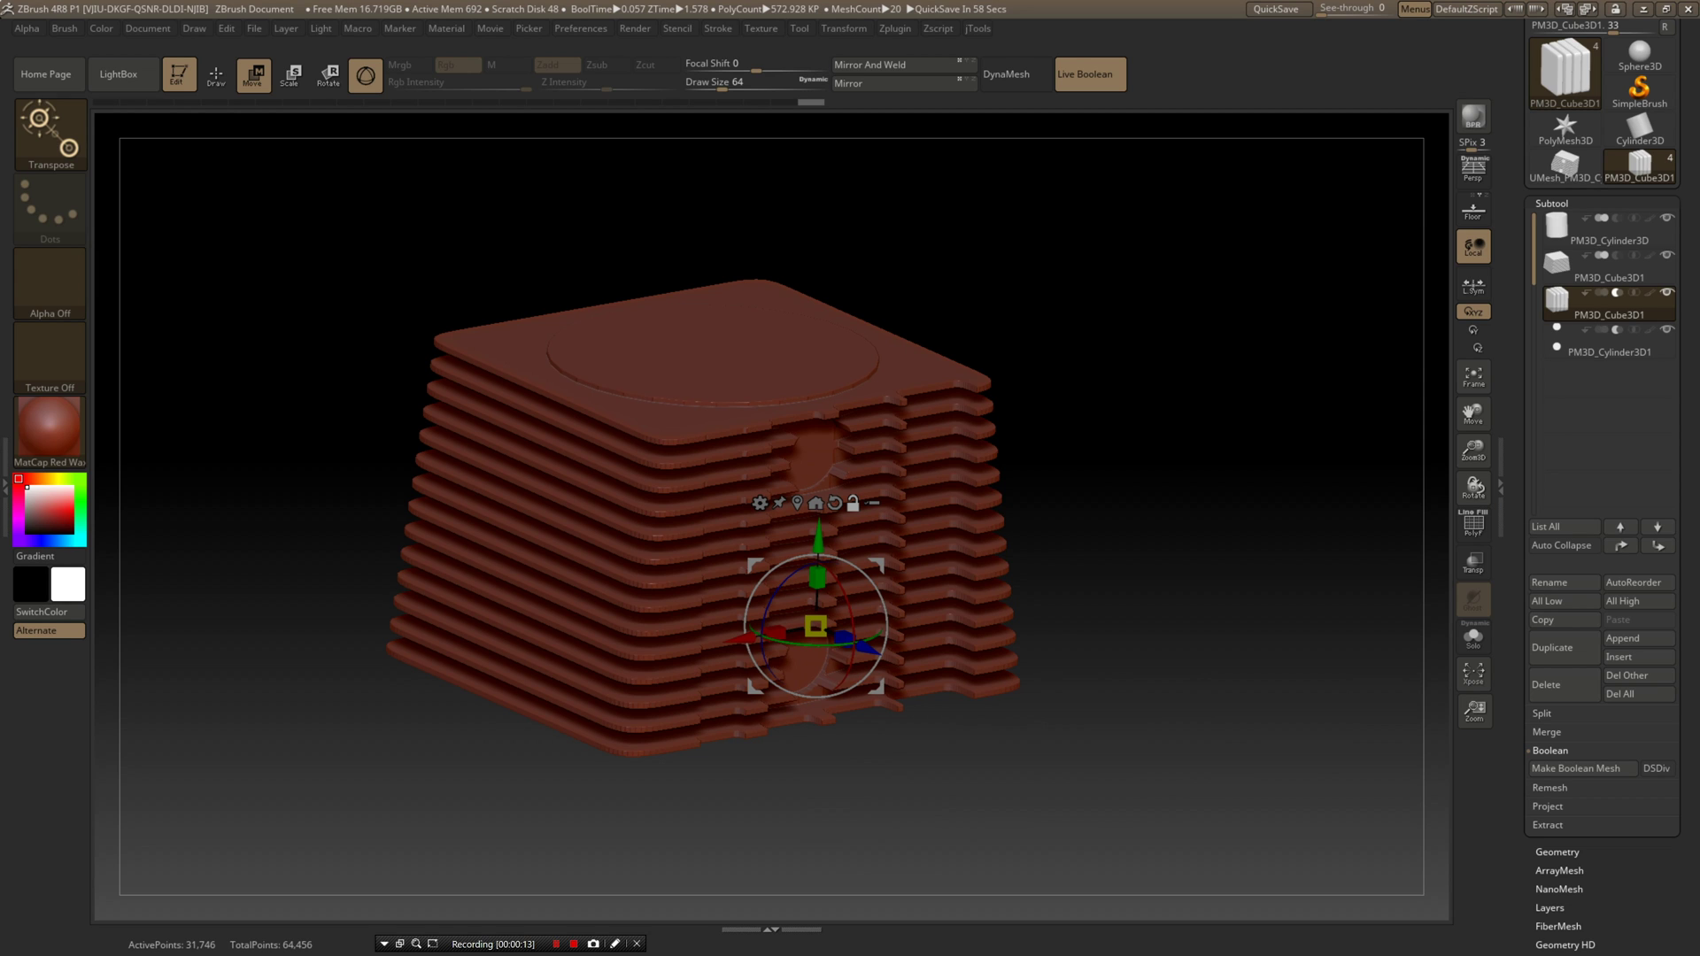
# - Compare intersection and addition for the groove cube array, push it deeper into the fins, and set it to intersection
pyautogui.moveTo(1556, 301)
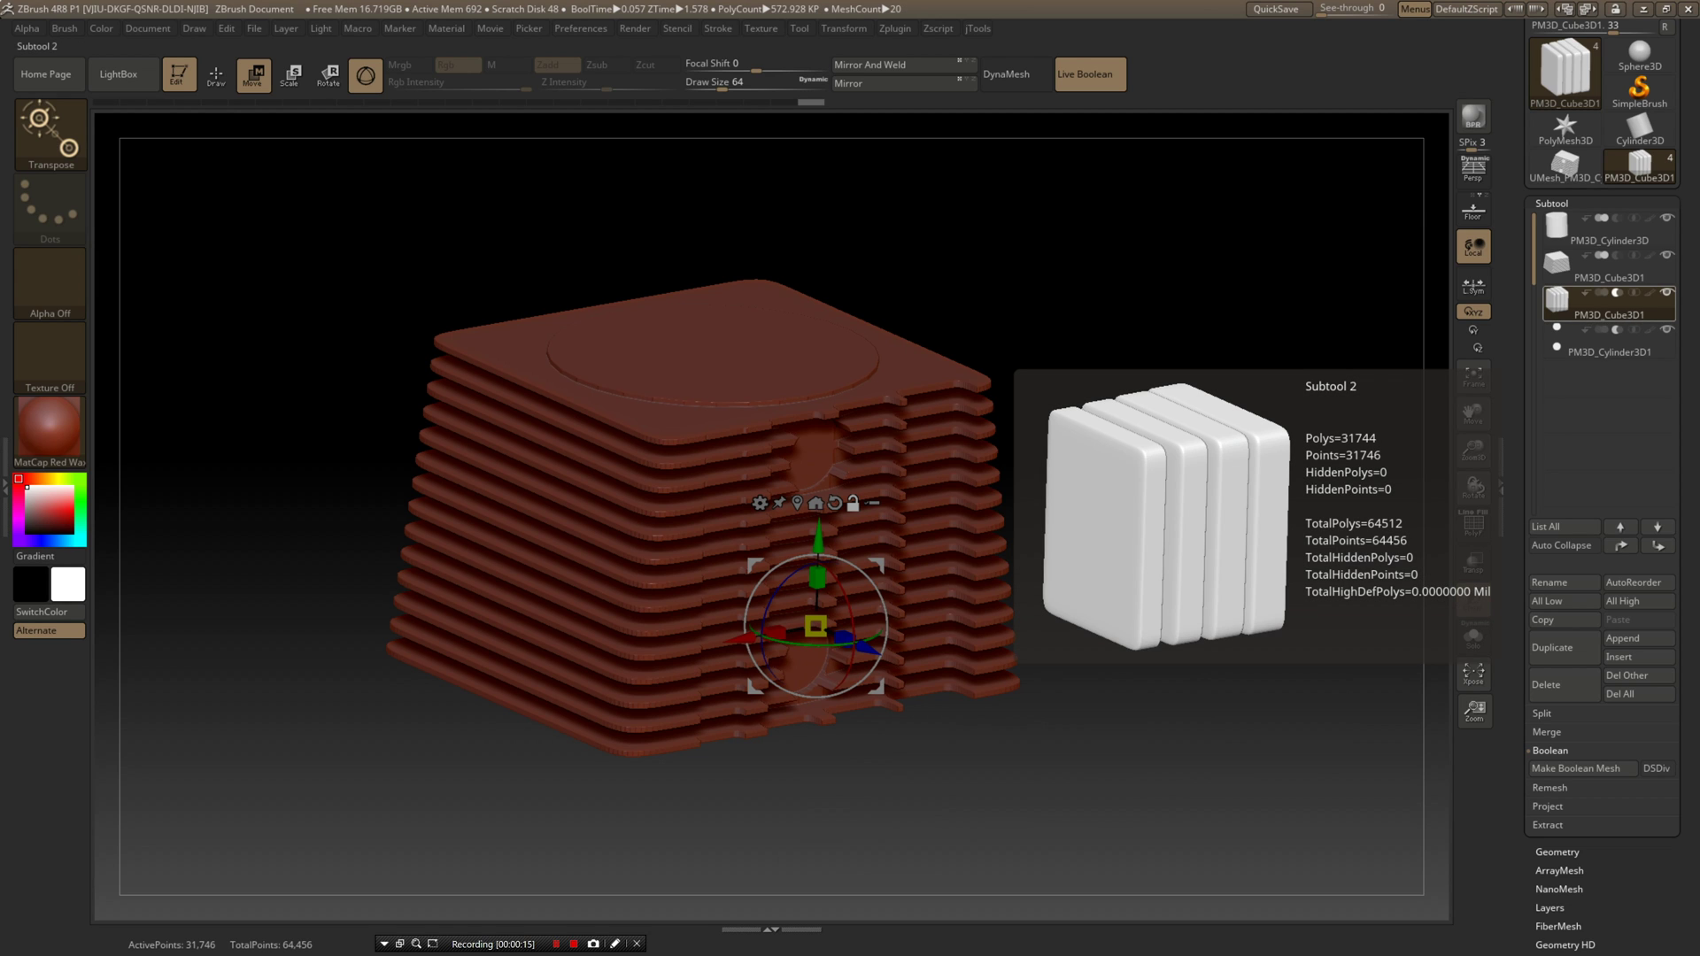
pyautogui.click(1633, 292)
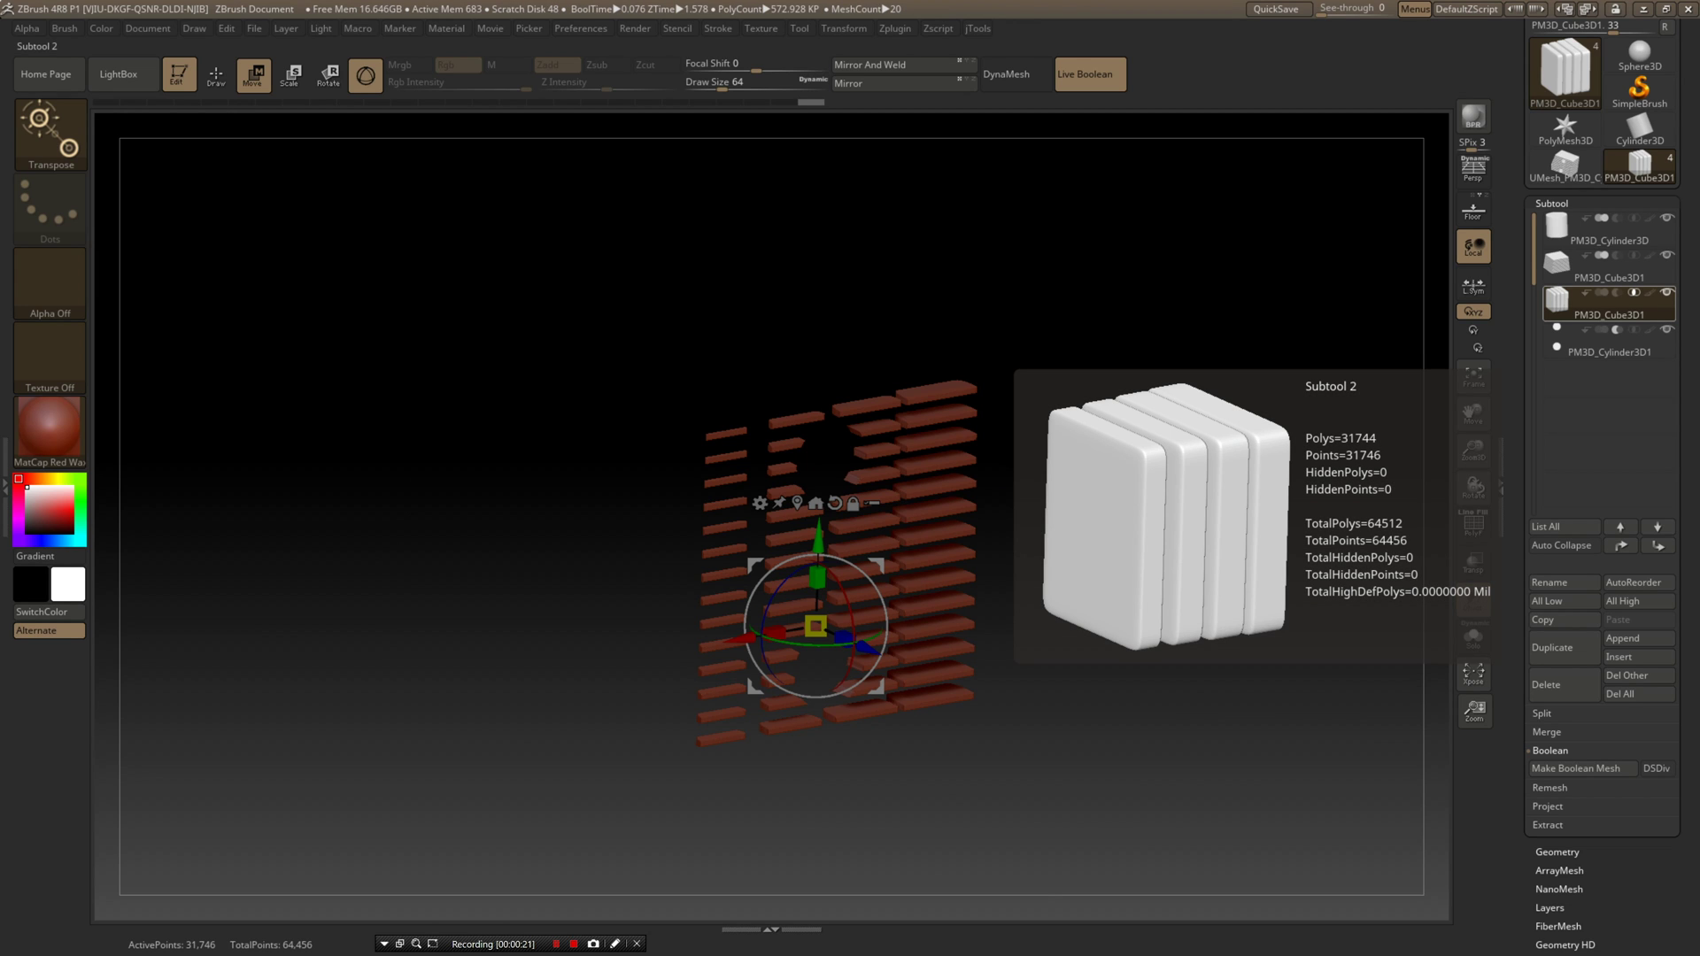
pyautogui.click(1601, 292)
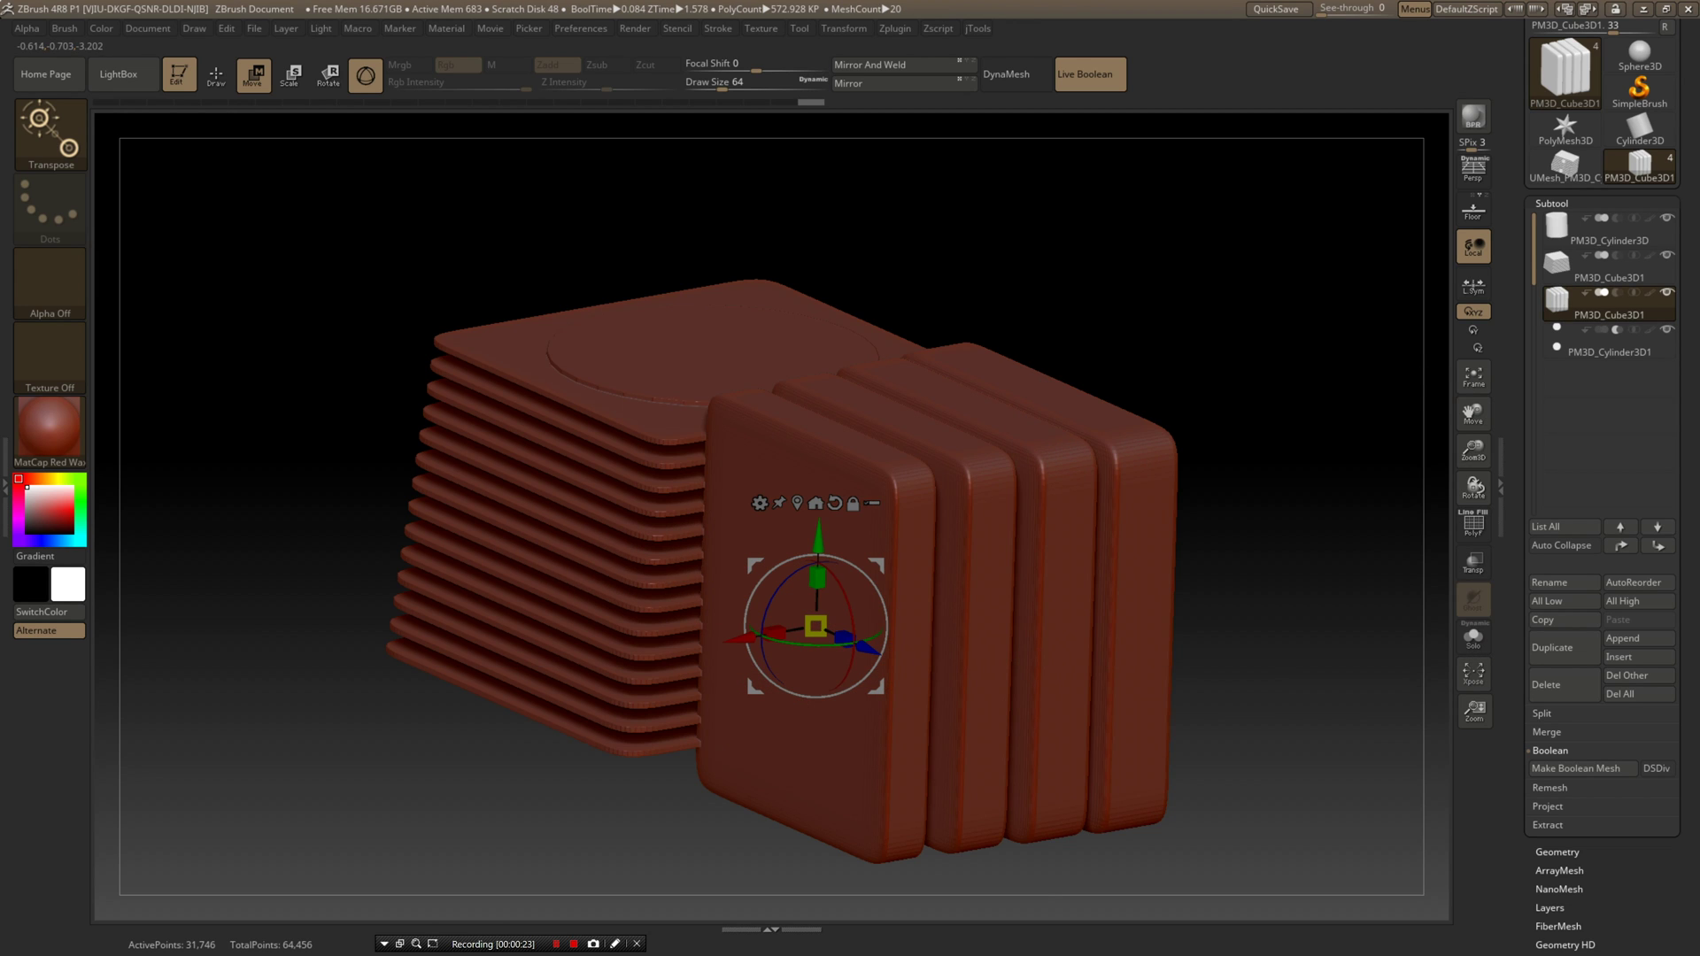
pyautogui.moveTo(1275, 566); pyautogui.dragTo(1318, 488)
pyautogui.moveTo(890, 640); pyautogui.dragTo(830, 627)
pyautogui.click(1635, 292)
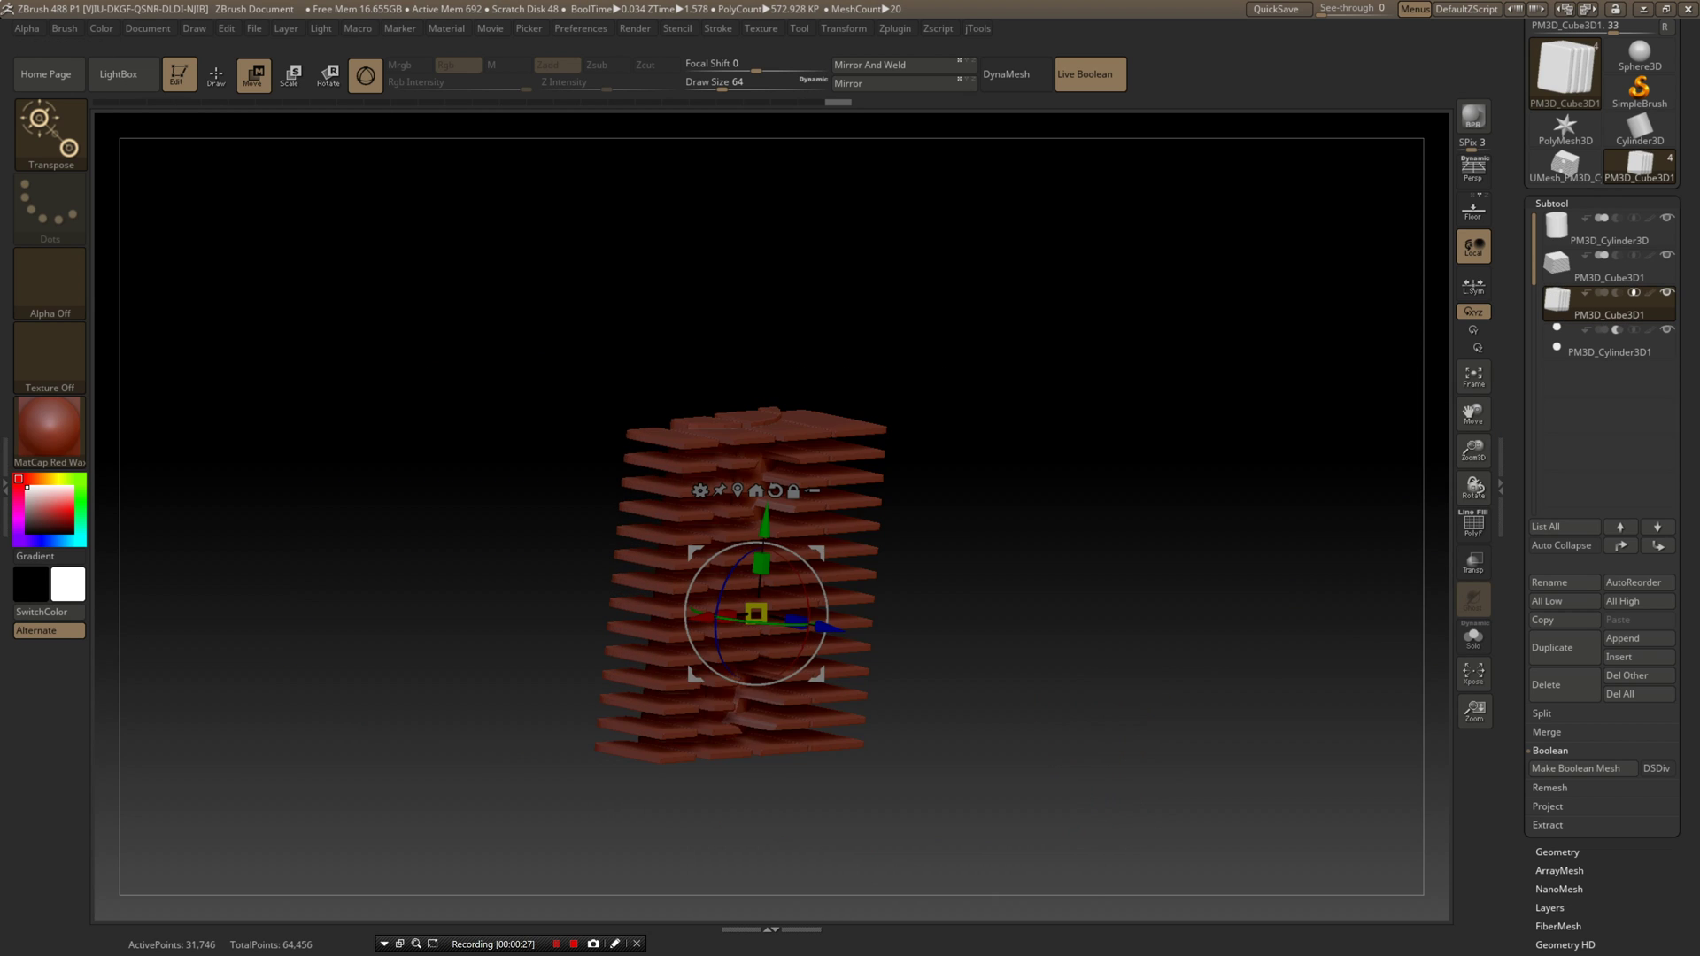
# - Scale up the intersecting cube array and shift it along X to change which parts of the engine block remain
pyautogui.moveTo(1239, 495); pyautogui.dragTo(1128, 589)
pyautogui.moveTo(803, 646); pyautogui.dragTo(735, 680)
pyautogui.moveTo(735, 680); pyautogui.dragTo(619, 631, button='right')
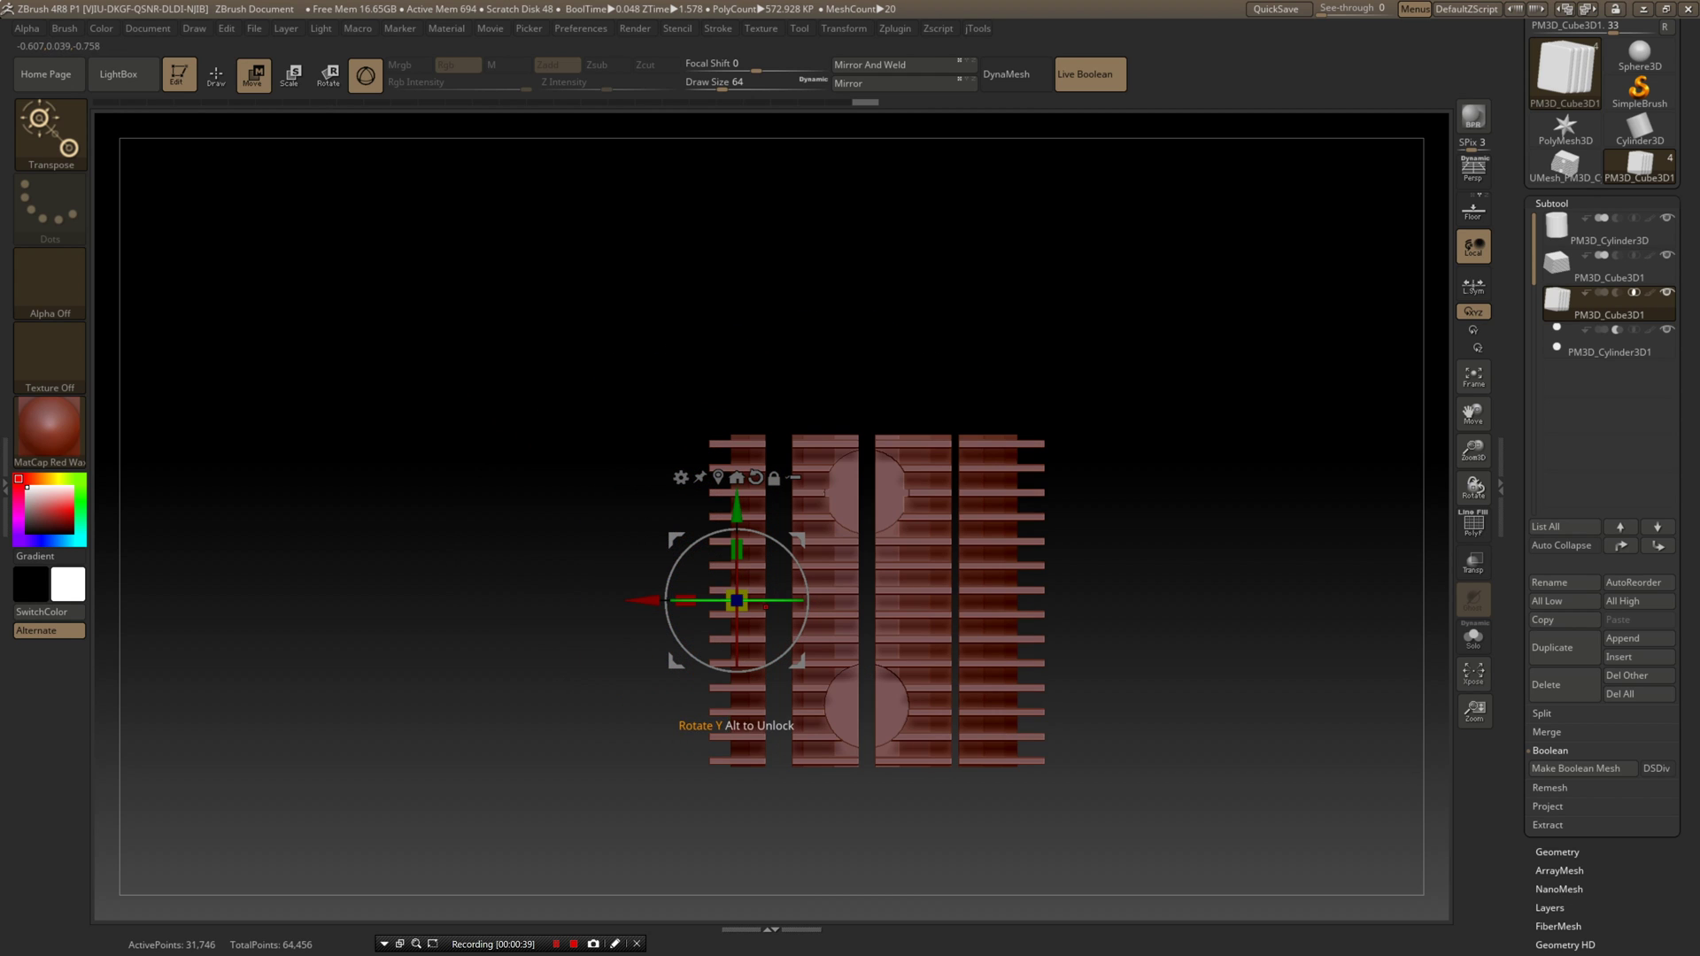
pyautogui.moveTo(737, 601)
pyautogui.mouseDown()
pyautogui.moveTo(695, 622)
pyautogui.moveTo(758, 593)
pyautogui.mouseUp()
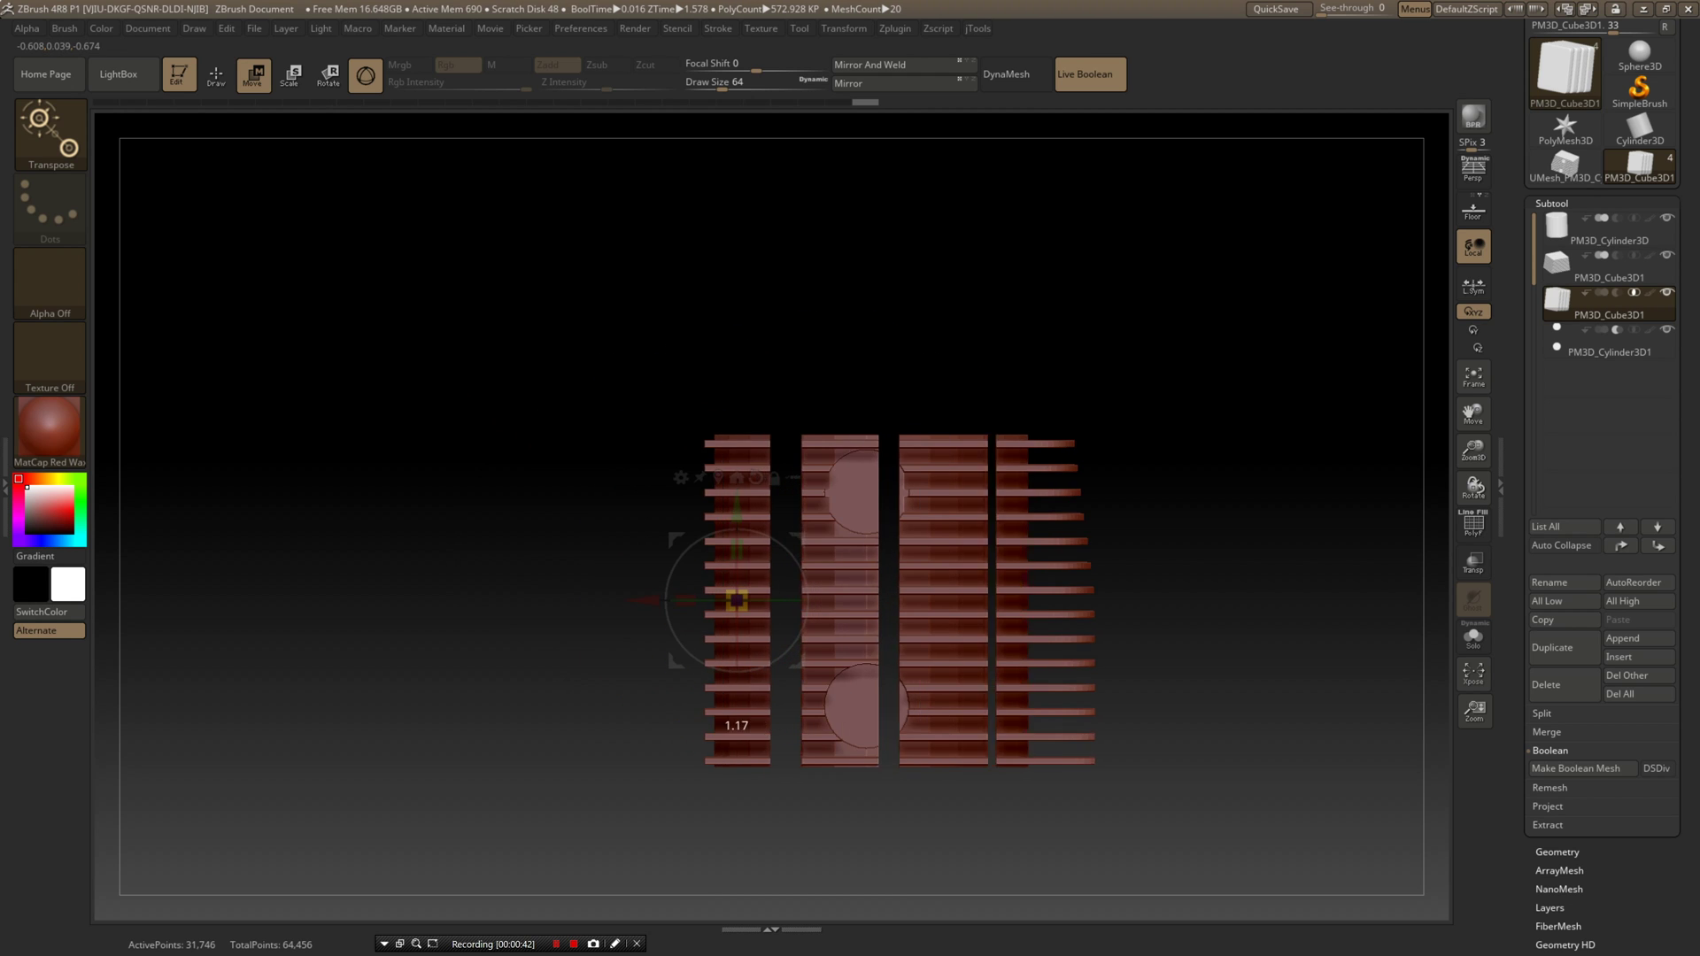
pyautogui.moveTo(762, 680); pyautogui.dragTo(768, 680)
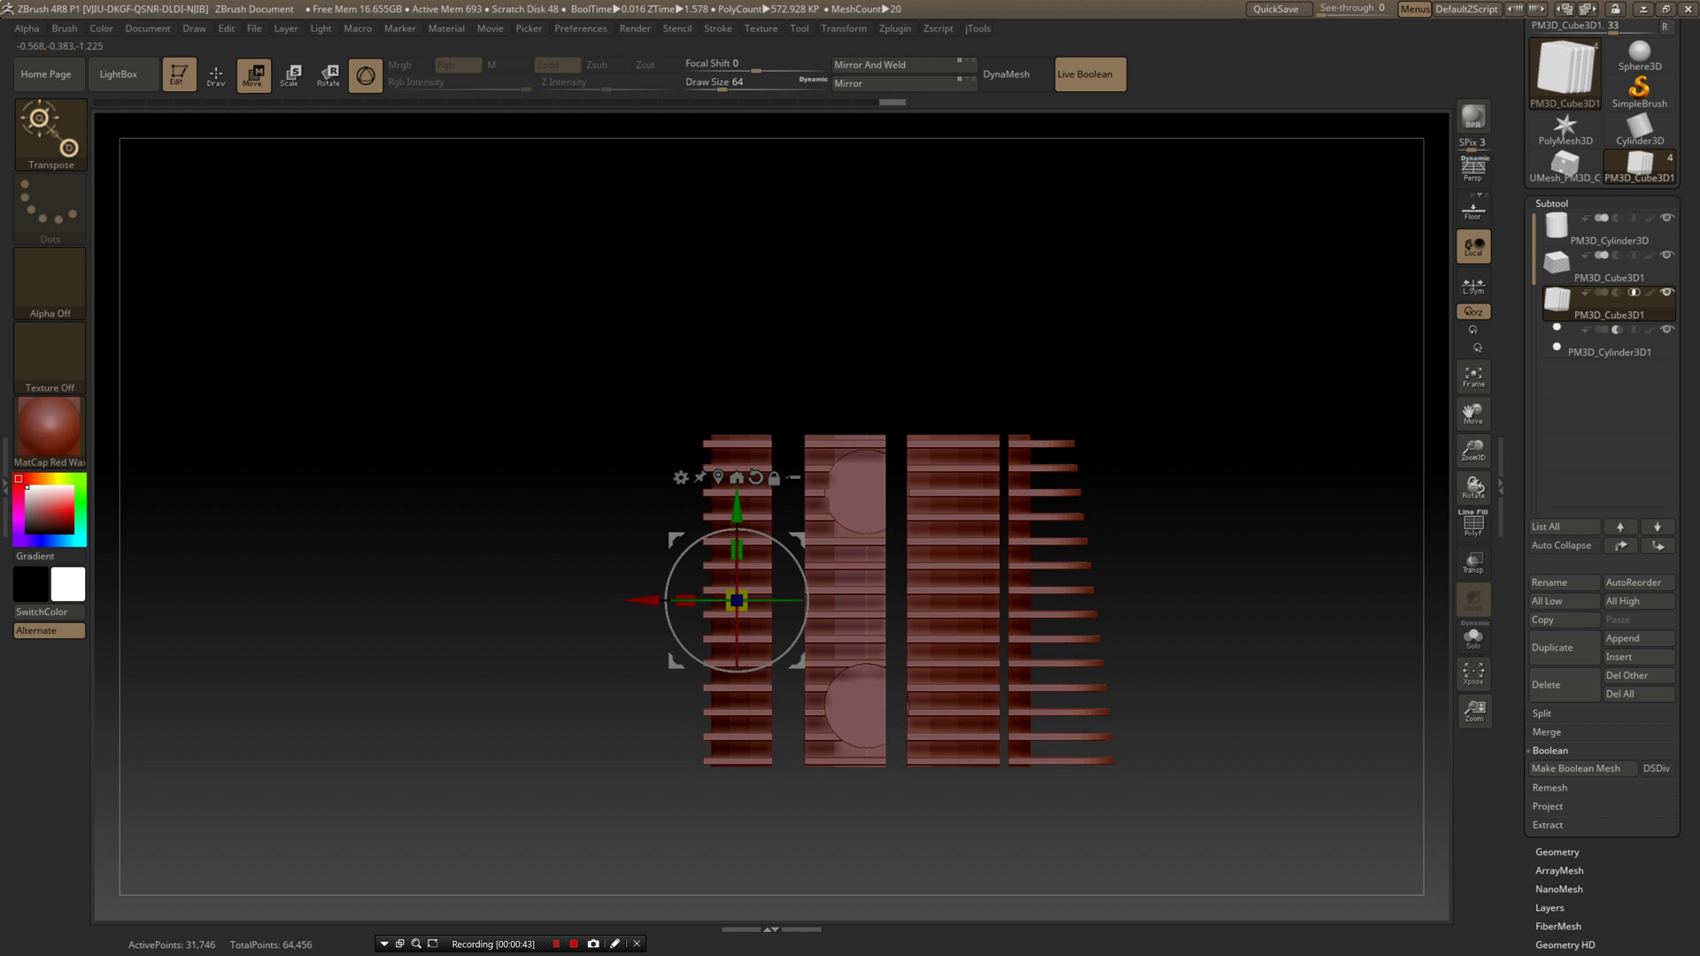
pyautogui.moveTo(742, 620); pyautogui.dragTo(786, 699, button='right')
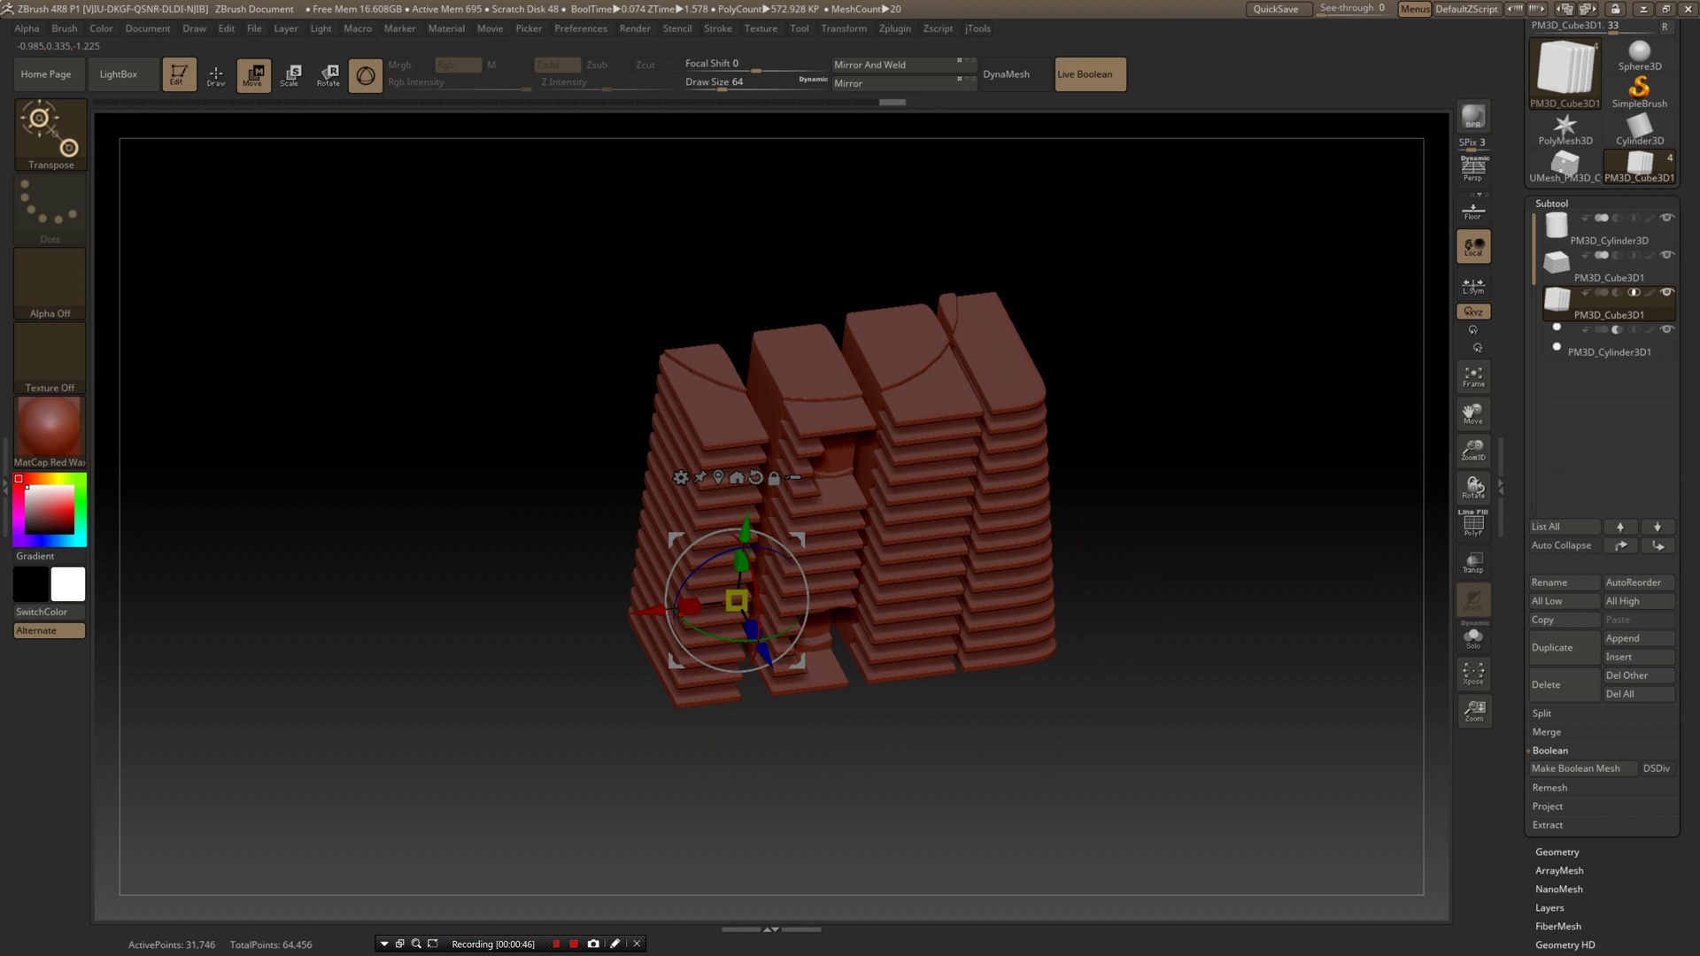
pyautogui.moveTo(648, 610)
pyautogui.mouseDown()
pyautogui.moveTo(815, 595)
pyautogui.moveTo(552, 620)
pyautogui.moveTo(638, 612)
pyautogui.mouseUp()
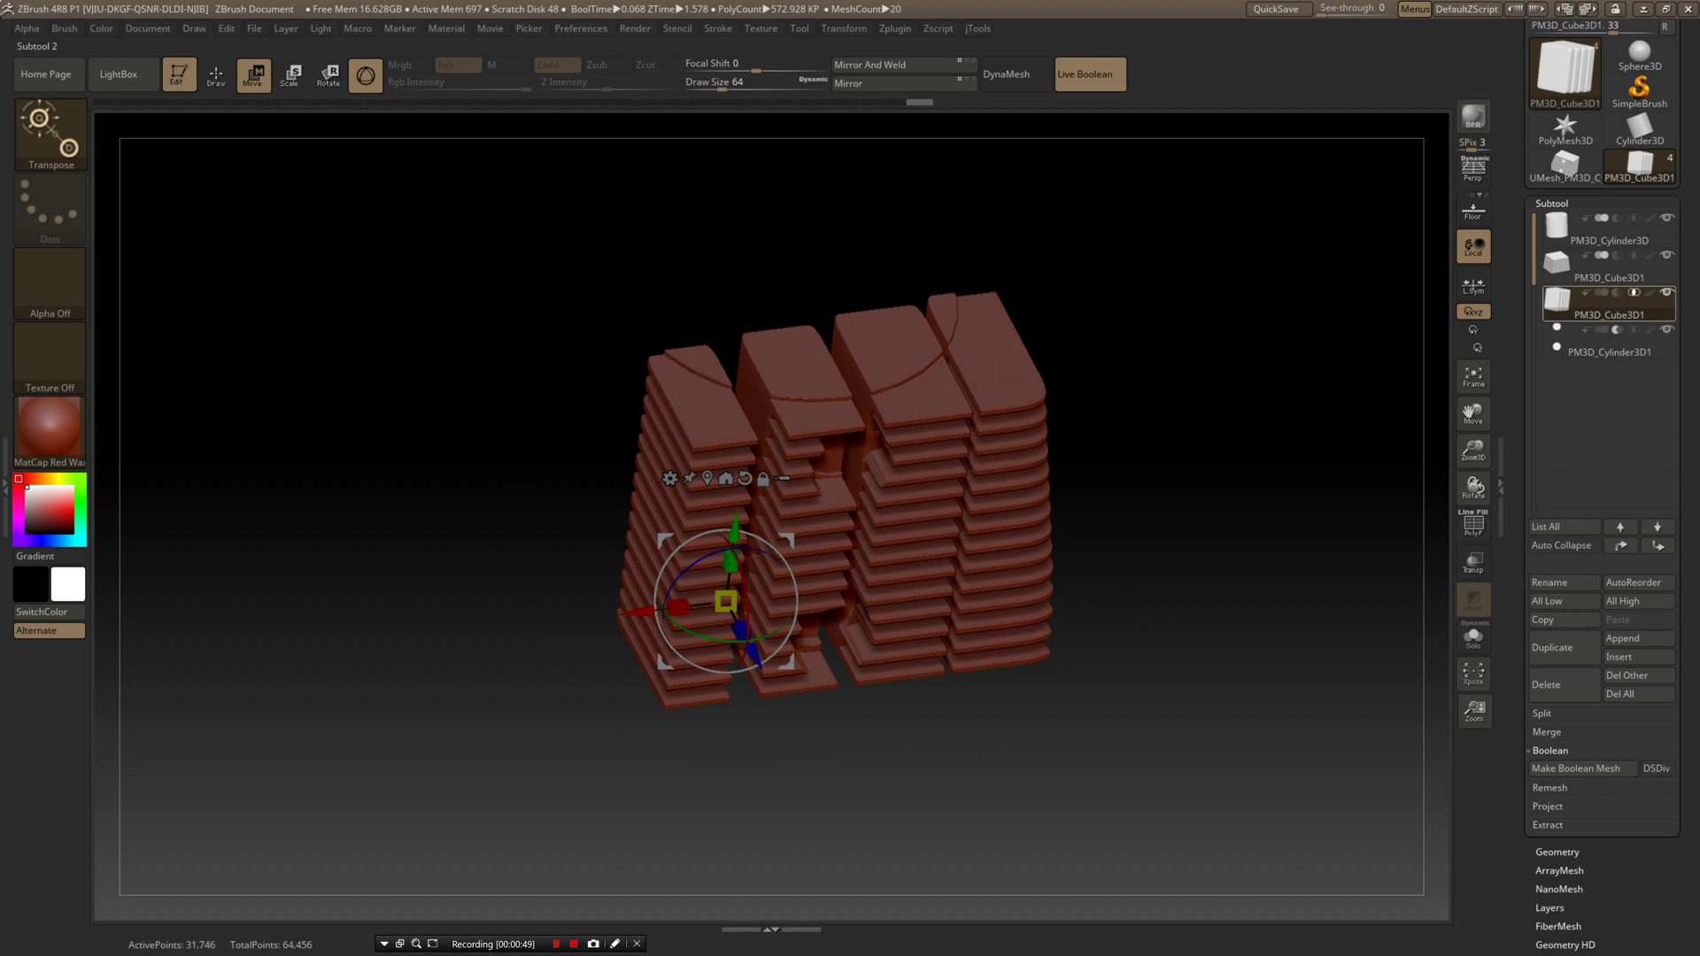
# - Open the Boolean options for the subtools and review the order of the cylinder, fins and cutting arrays
pyautogui.moveTo(1599, 307)
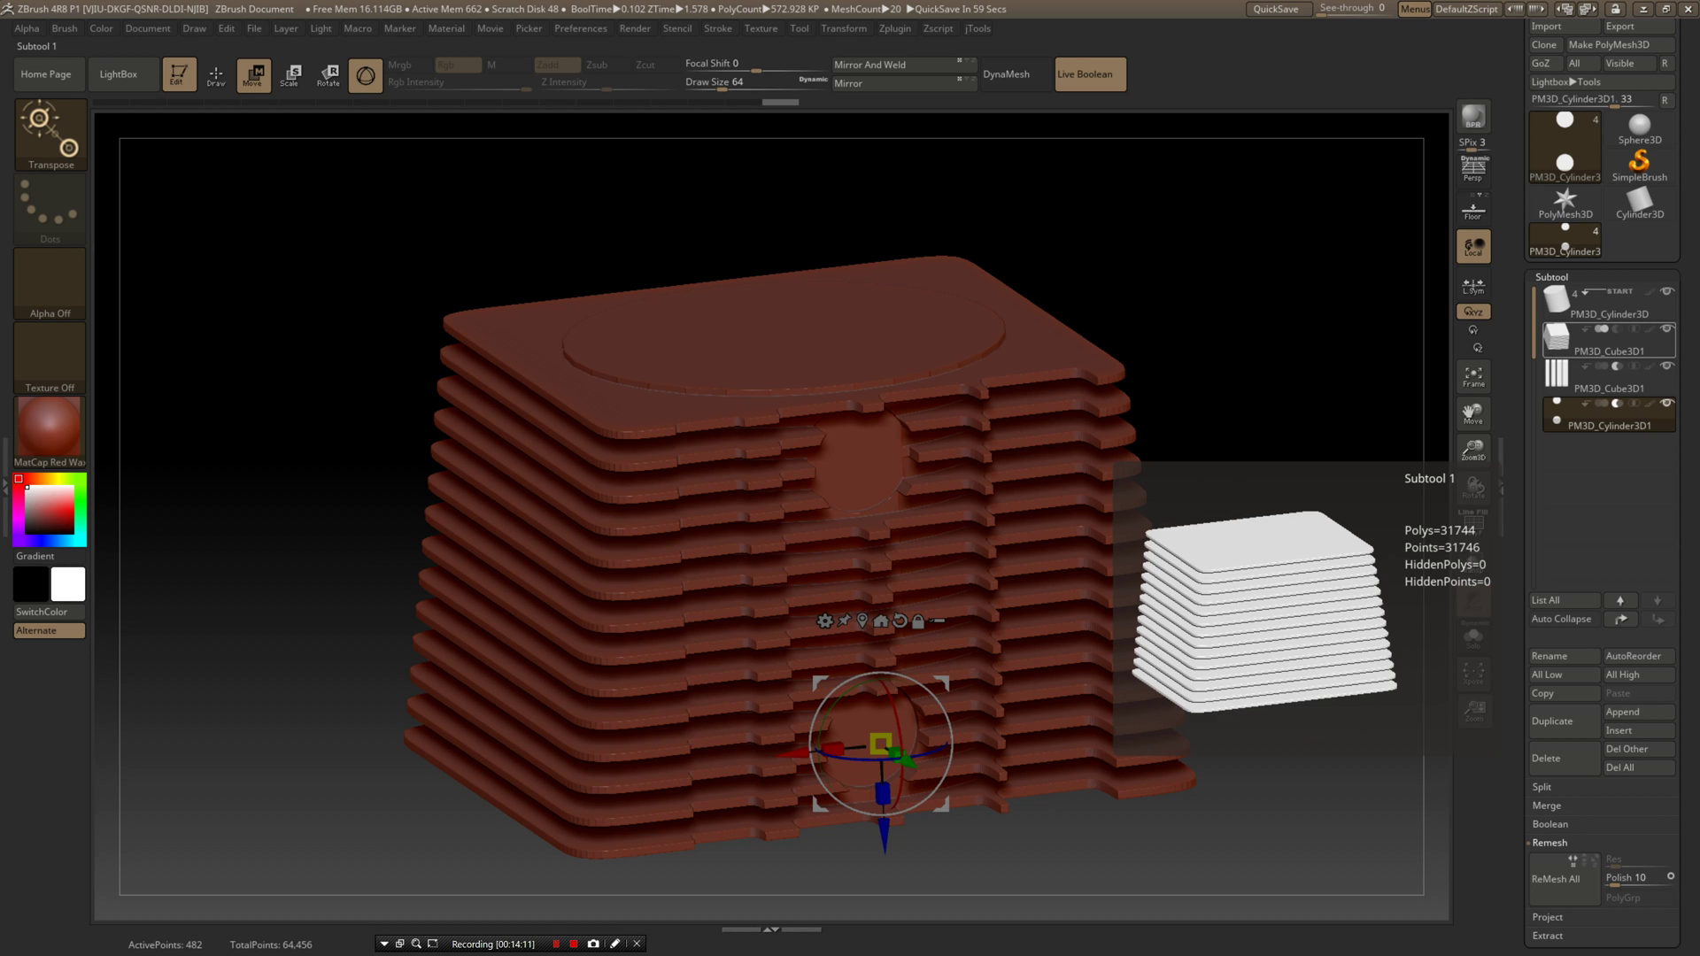
pyautogui.scroll(-3, 1602, 531)
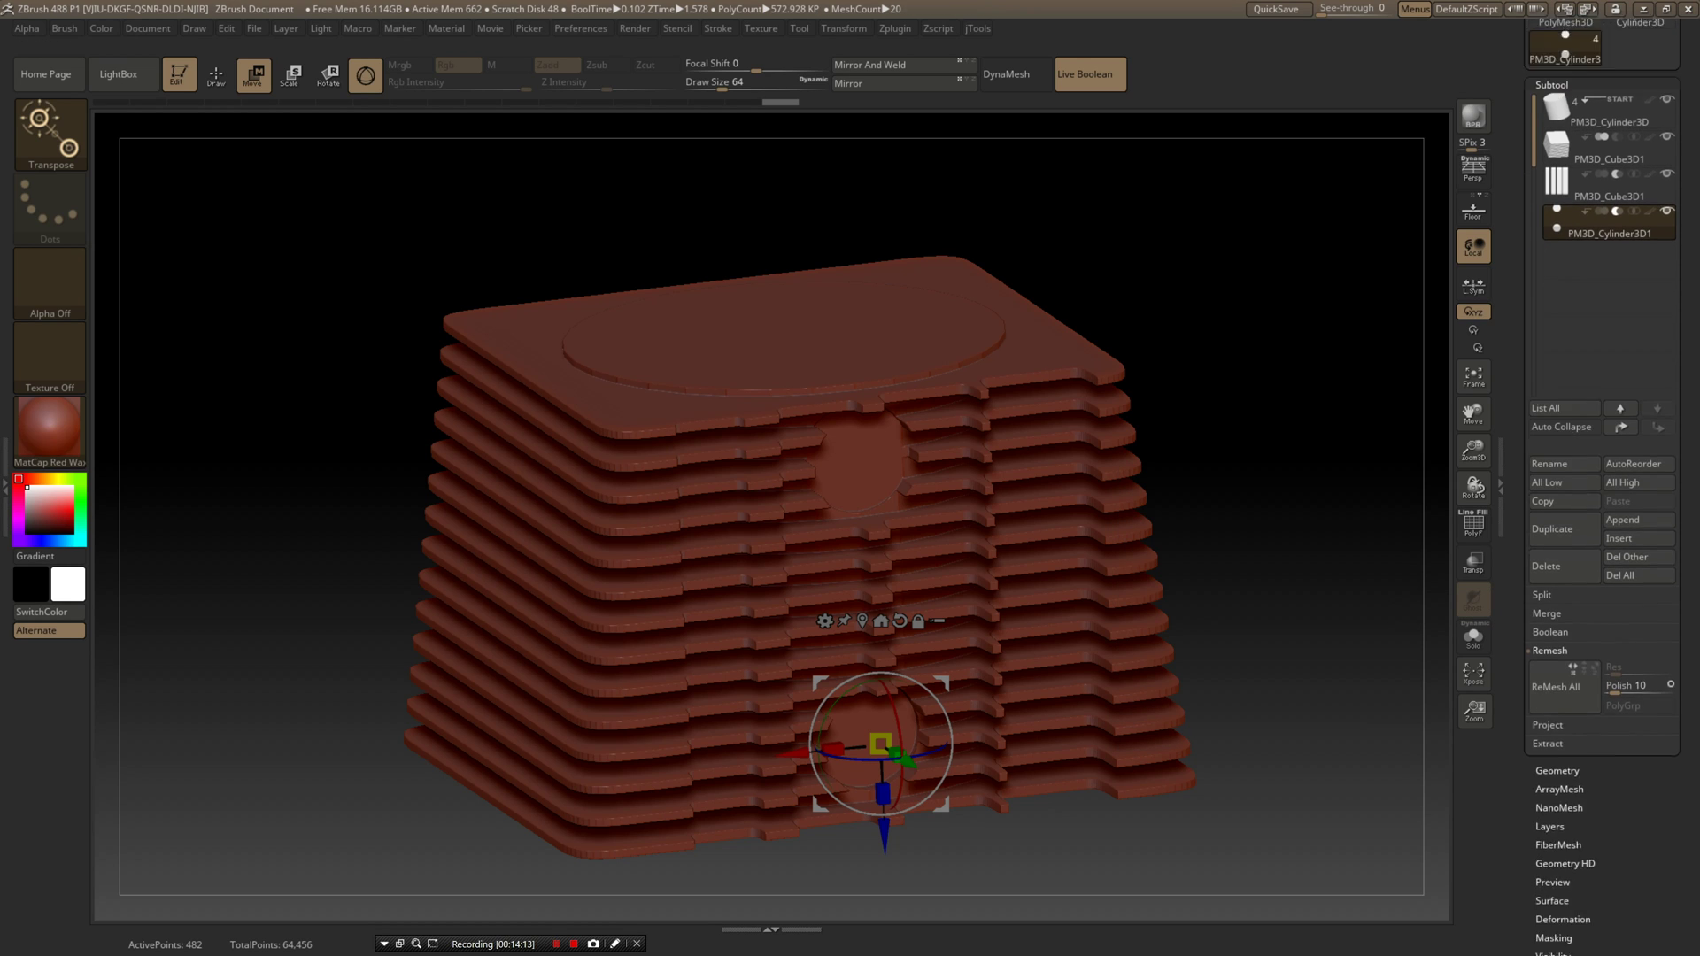
pyautogui.click(1551, 536)
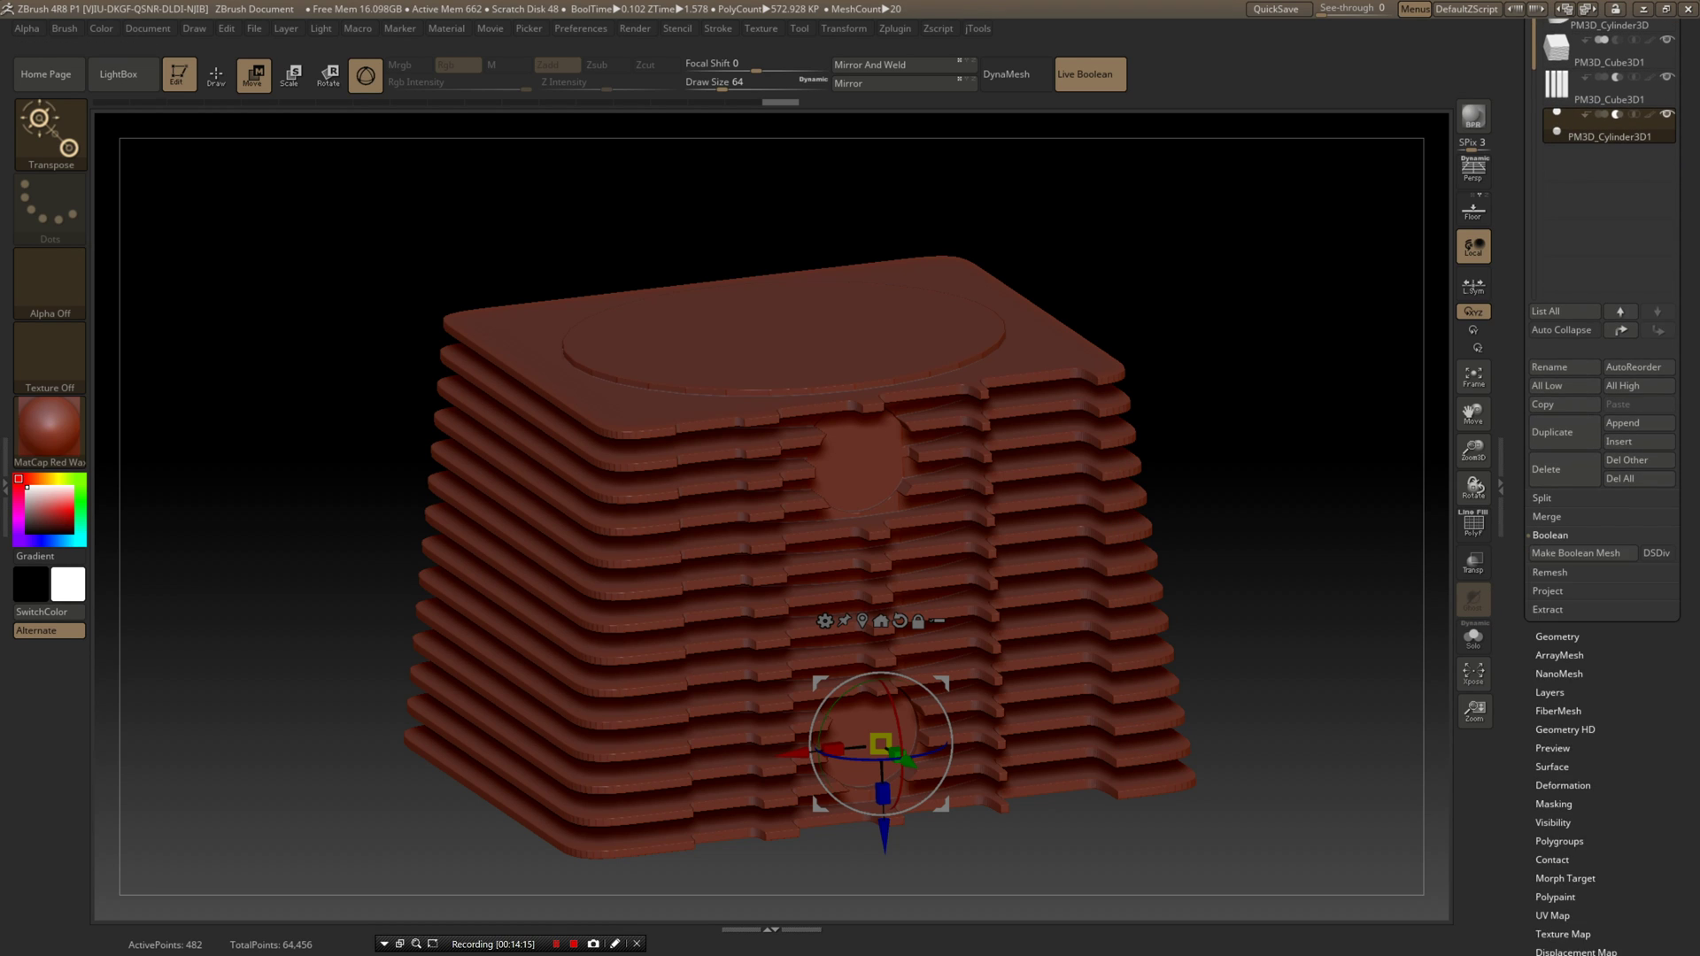
pyautogui.scroll(3, 1580, 553)
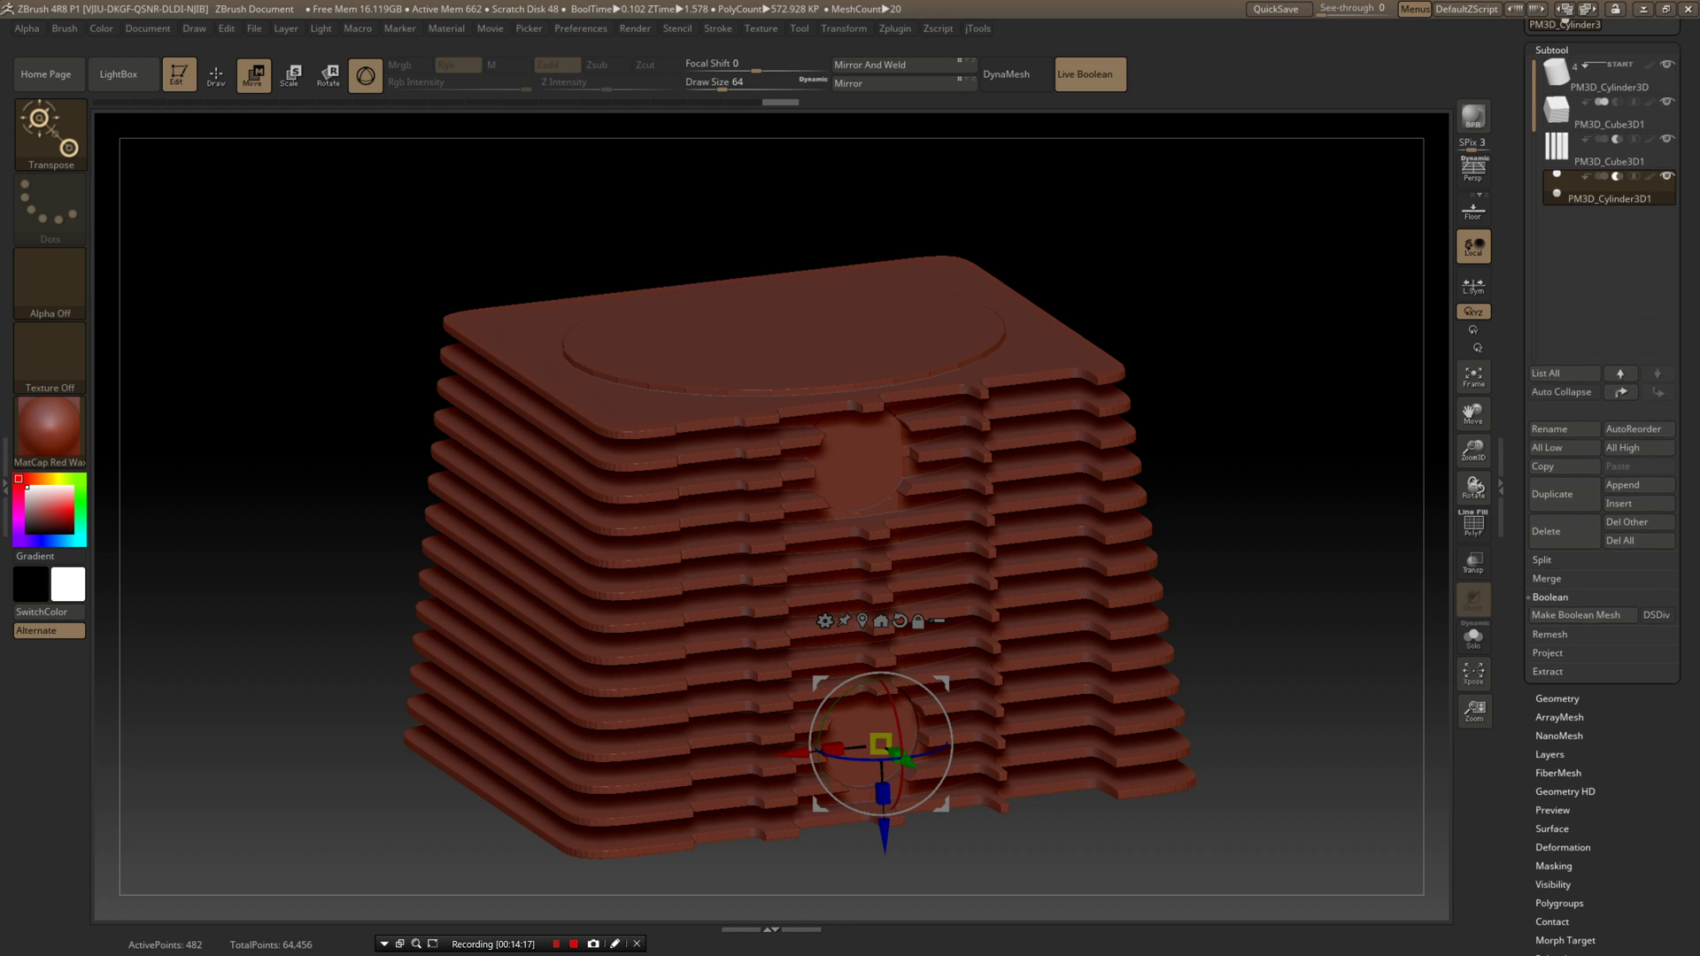
pyautogui.moveTo(1593, 248)
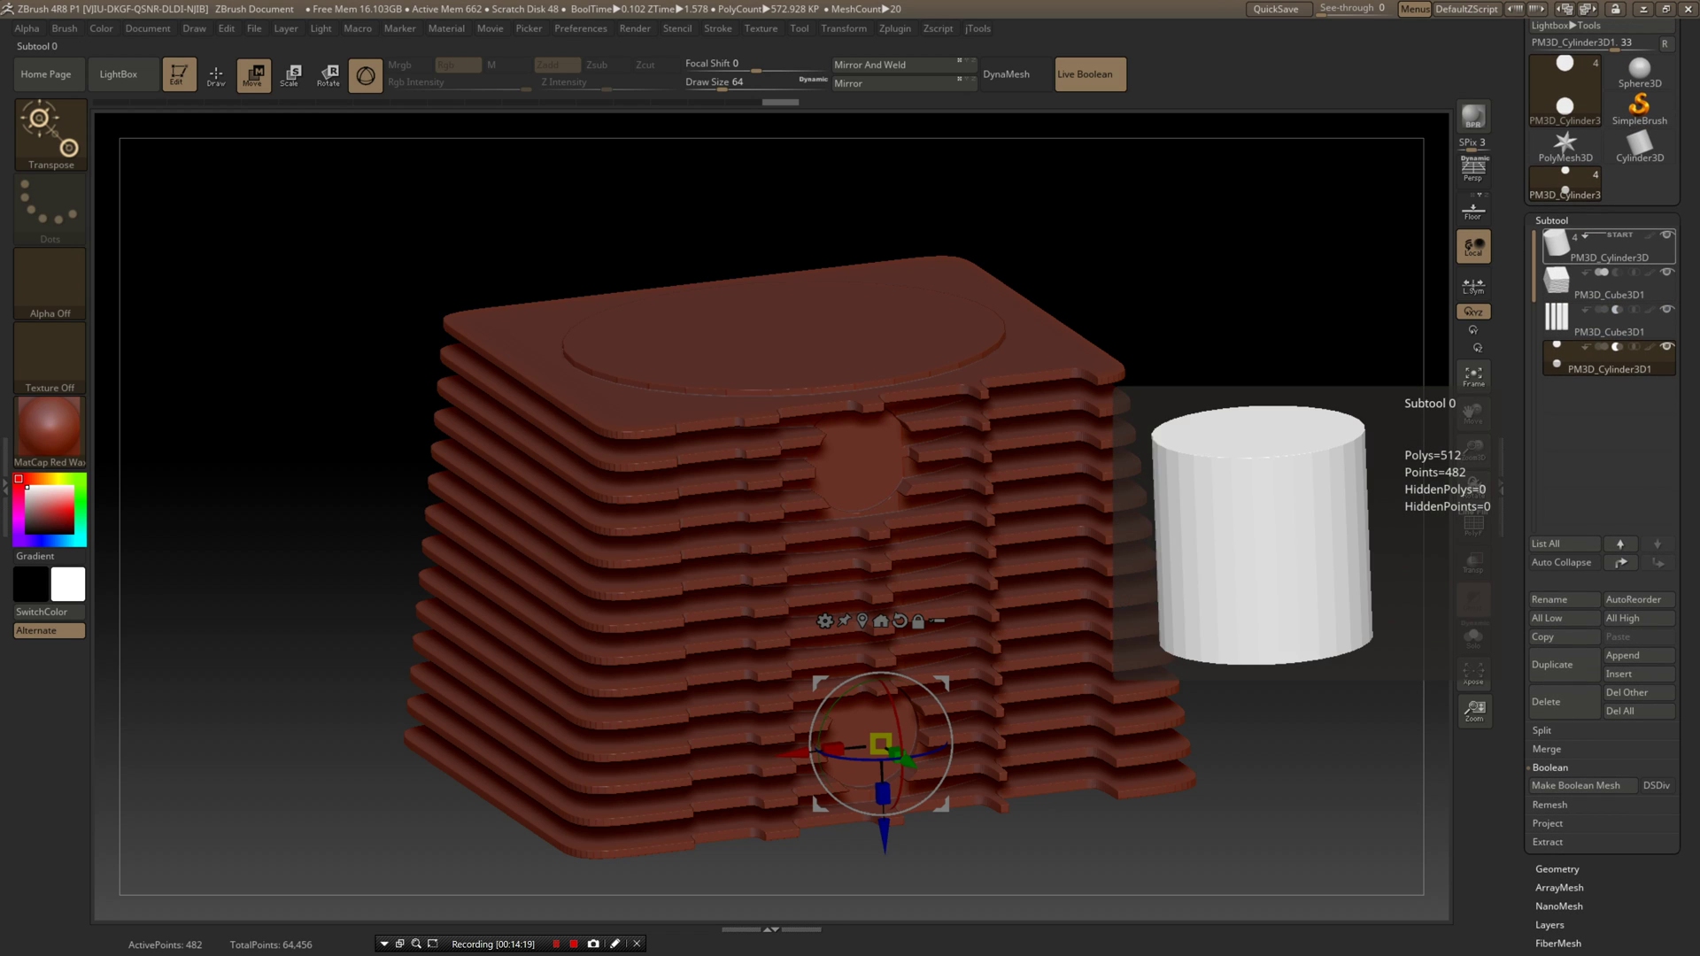
pyautogui.moveTo(1594, 284)
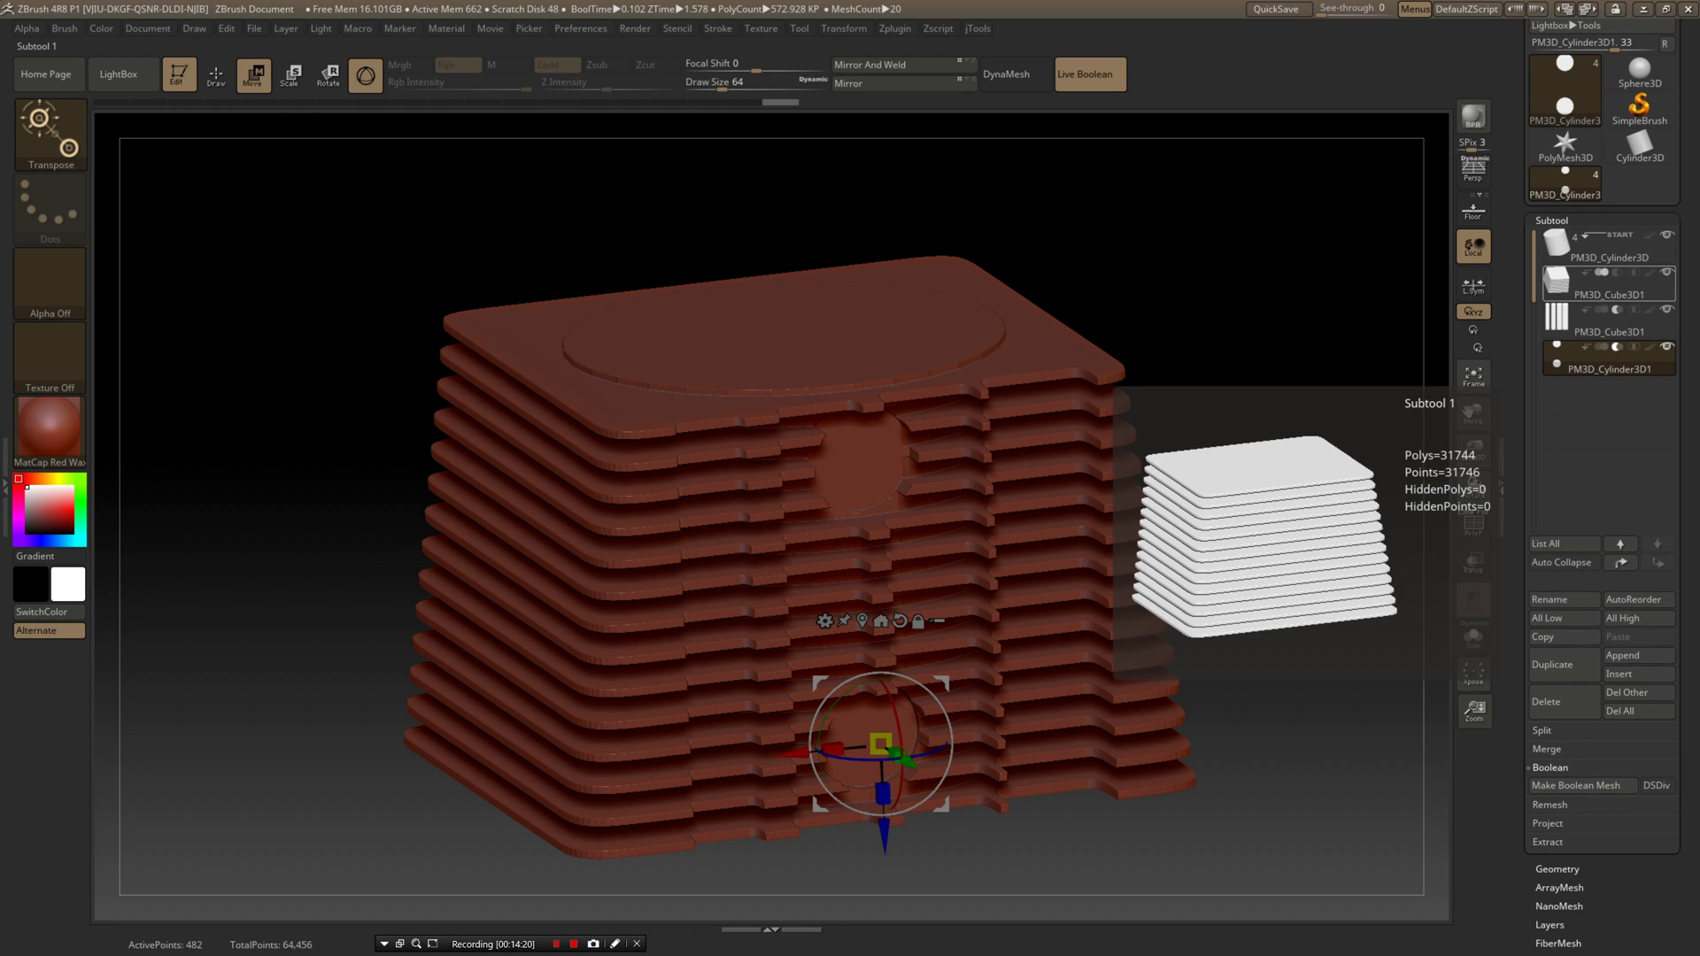
# - Try the groove cube array as an additive subtool with its own Start group, and hide it to compare the result
pyautogui.click(1585, 310)
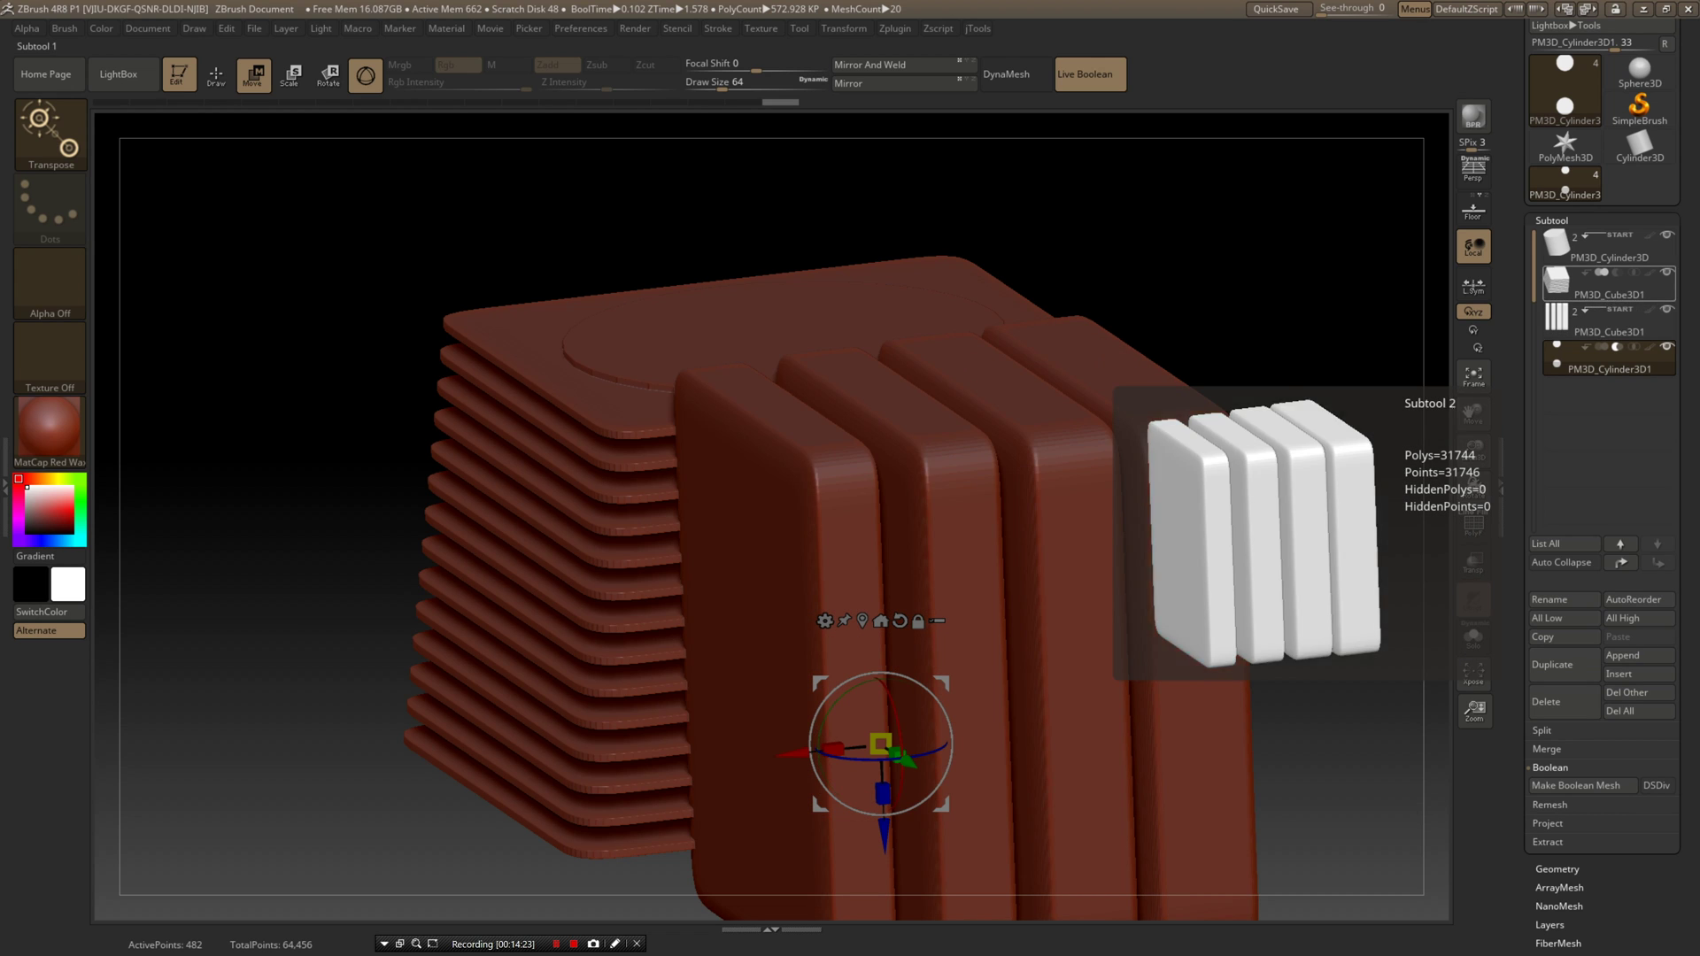
pyautogui.click(1607, 320)
pyautogui.press('Up')
pyautogui.press('Up')
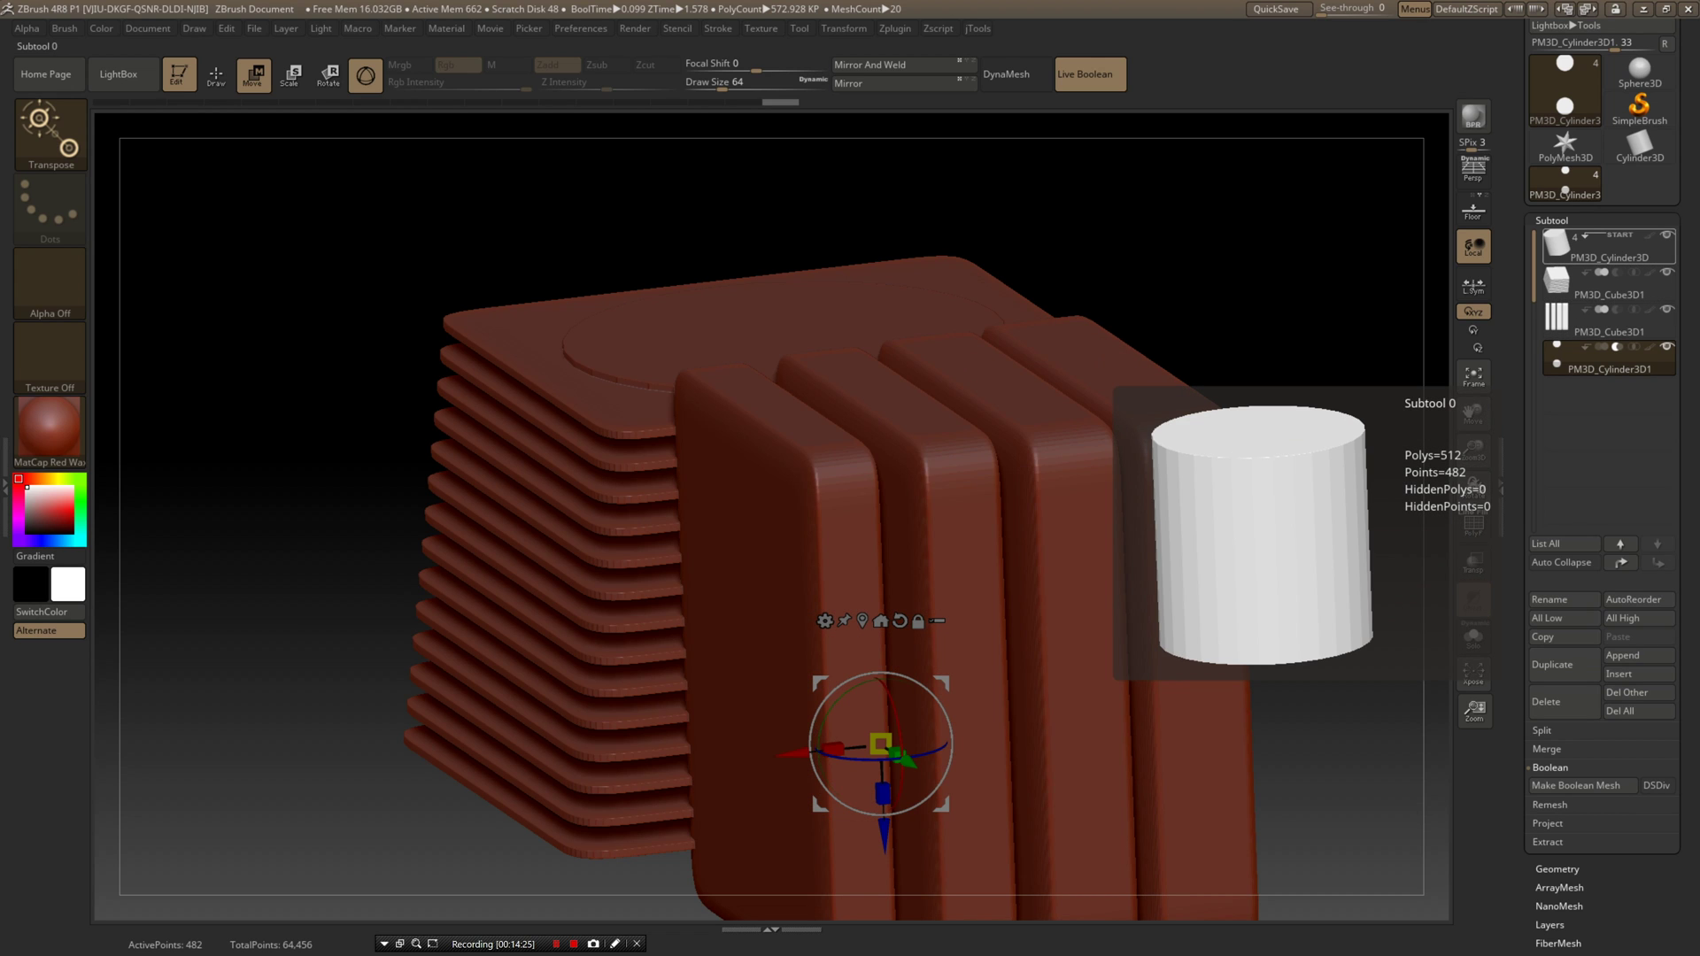
pyautogui.click(1607, 249)
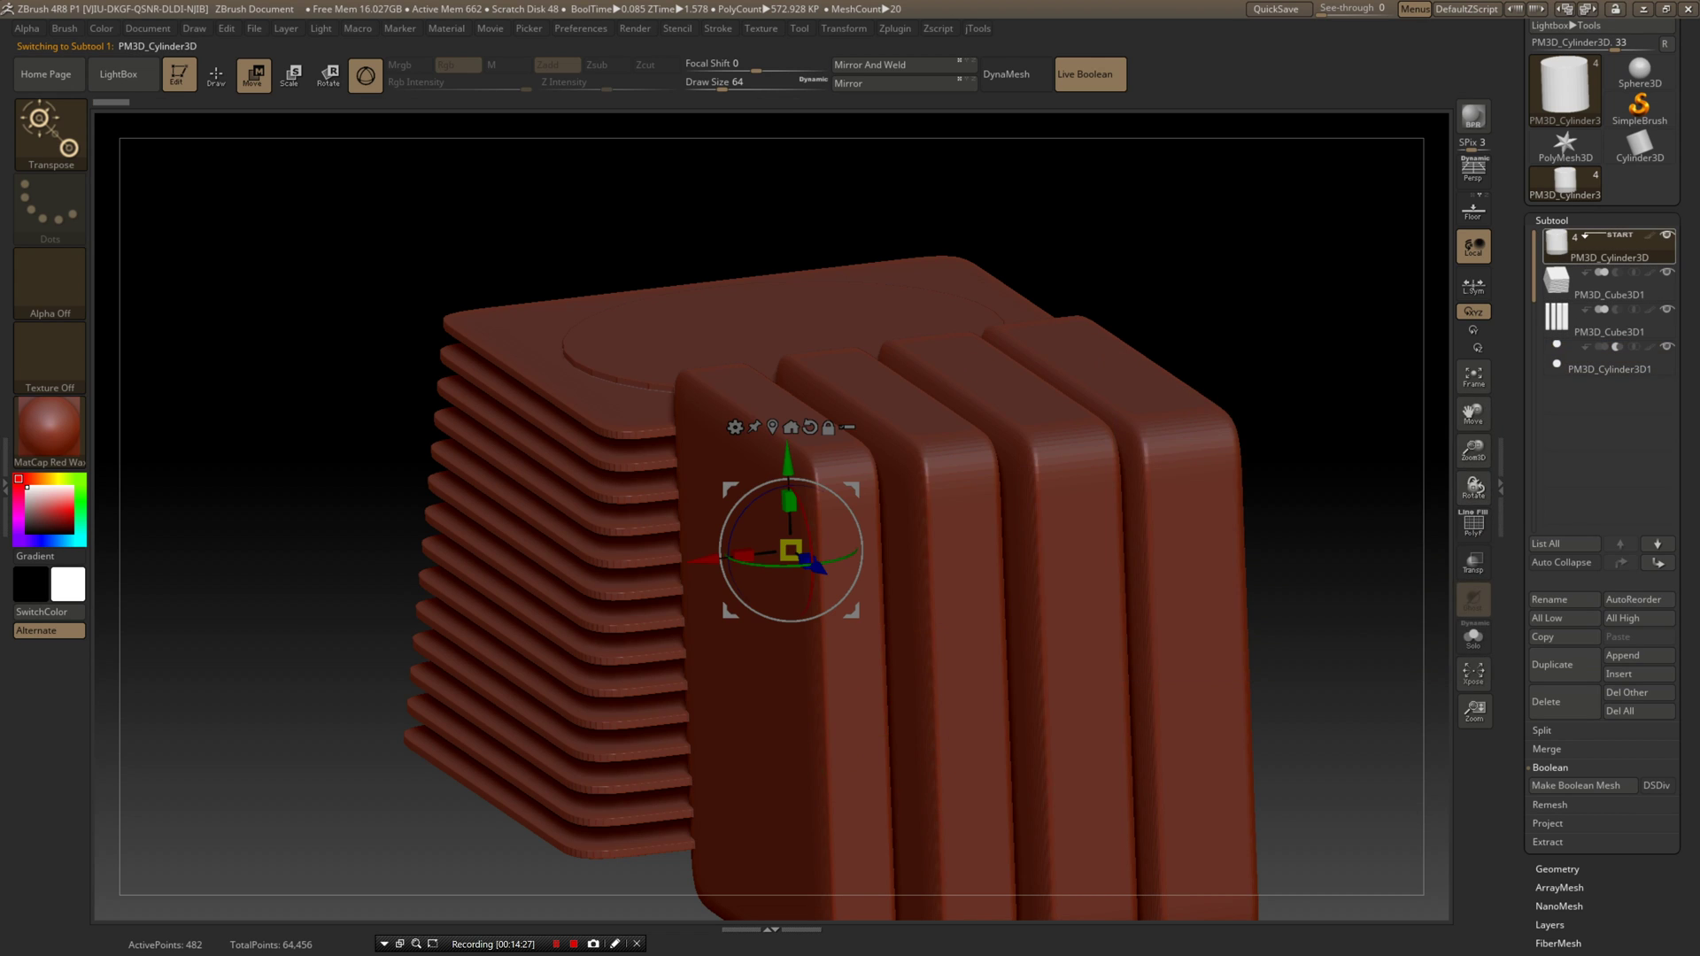
pyautogui.press('Down')
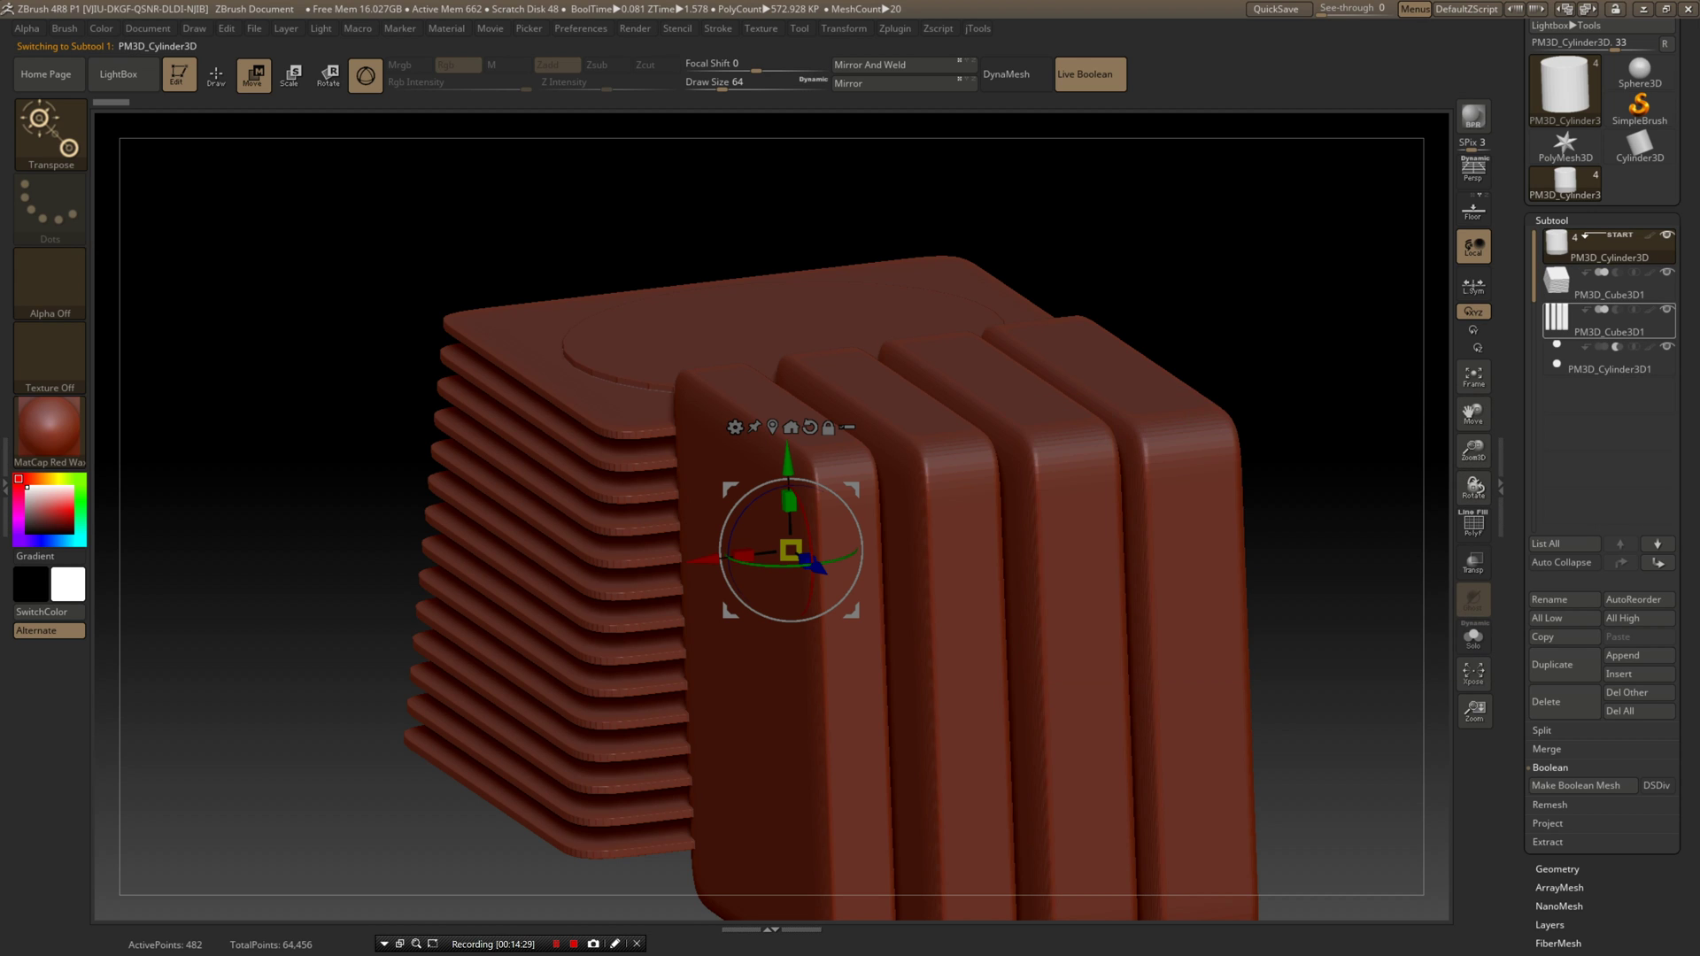
pyautogui.click(1666, 309)
pyautogui.press('Down')
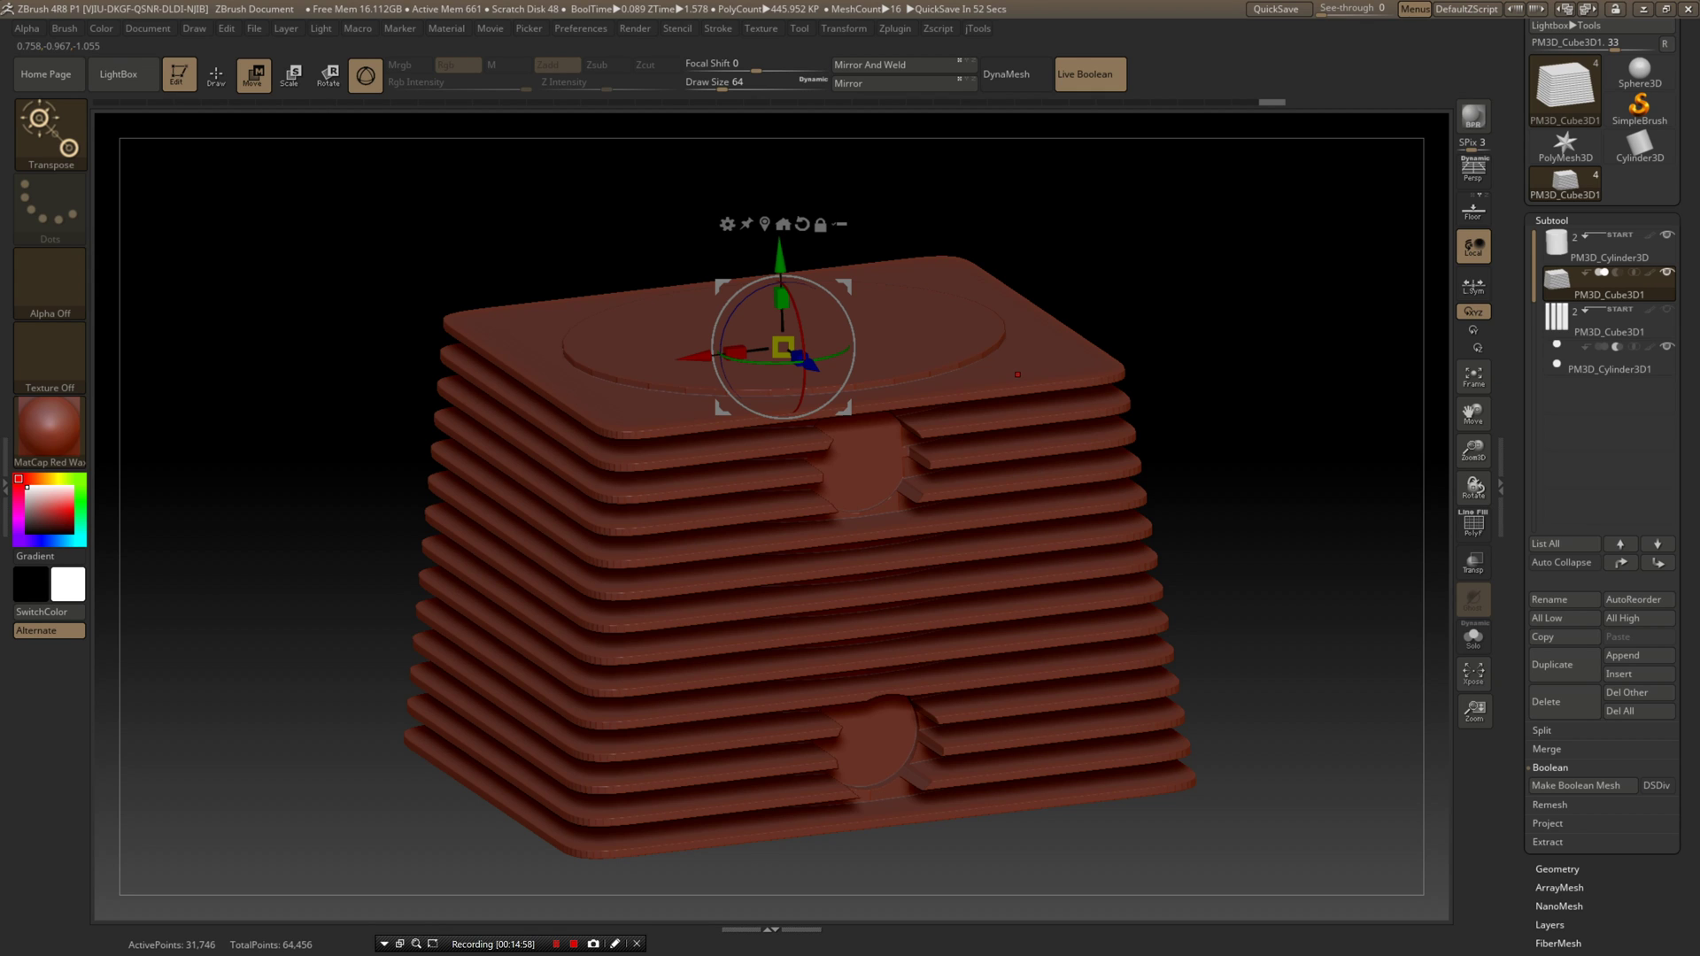
pyautogui.moveTo(1594, 247)
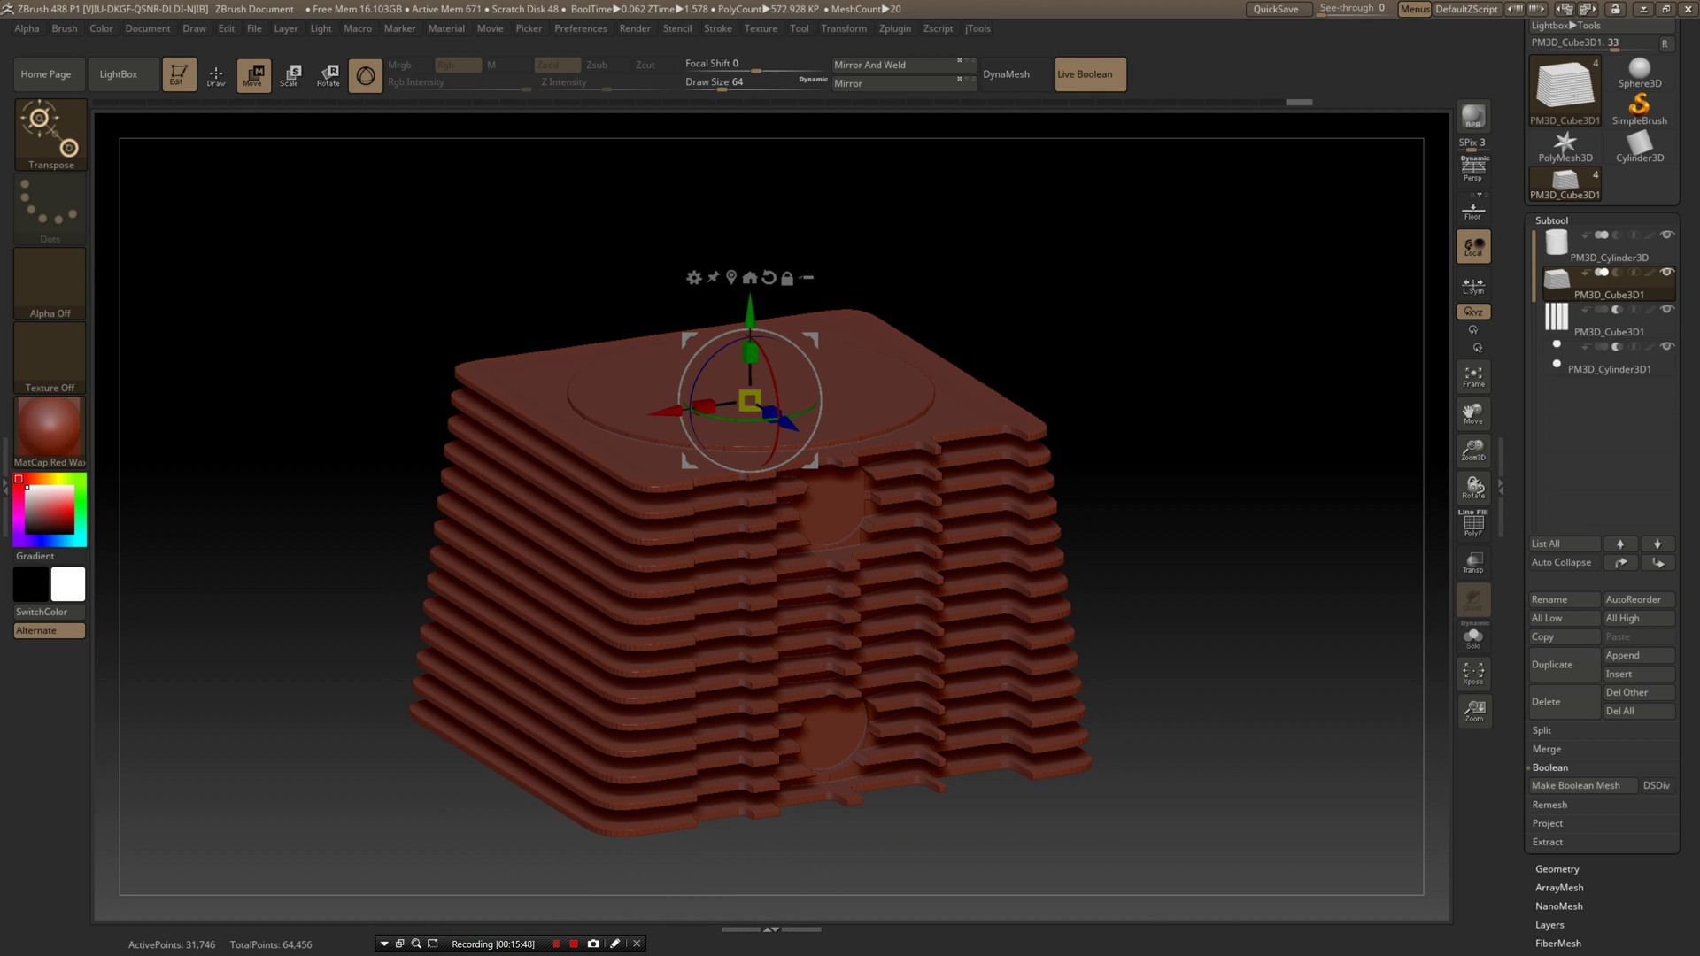
# - Select the subtracting groove cube array, make the Boolean mesh from all subtools, and switch to the resulting UMesh tool
pyautogui.moveTo(1222, 496); pyautogui.dragTo(1215, 521)
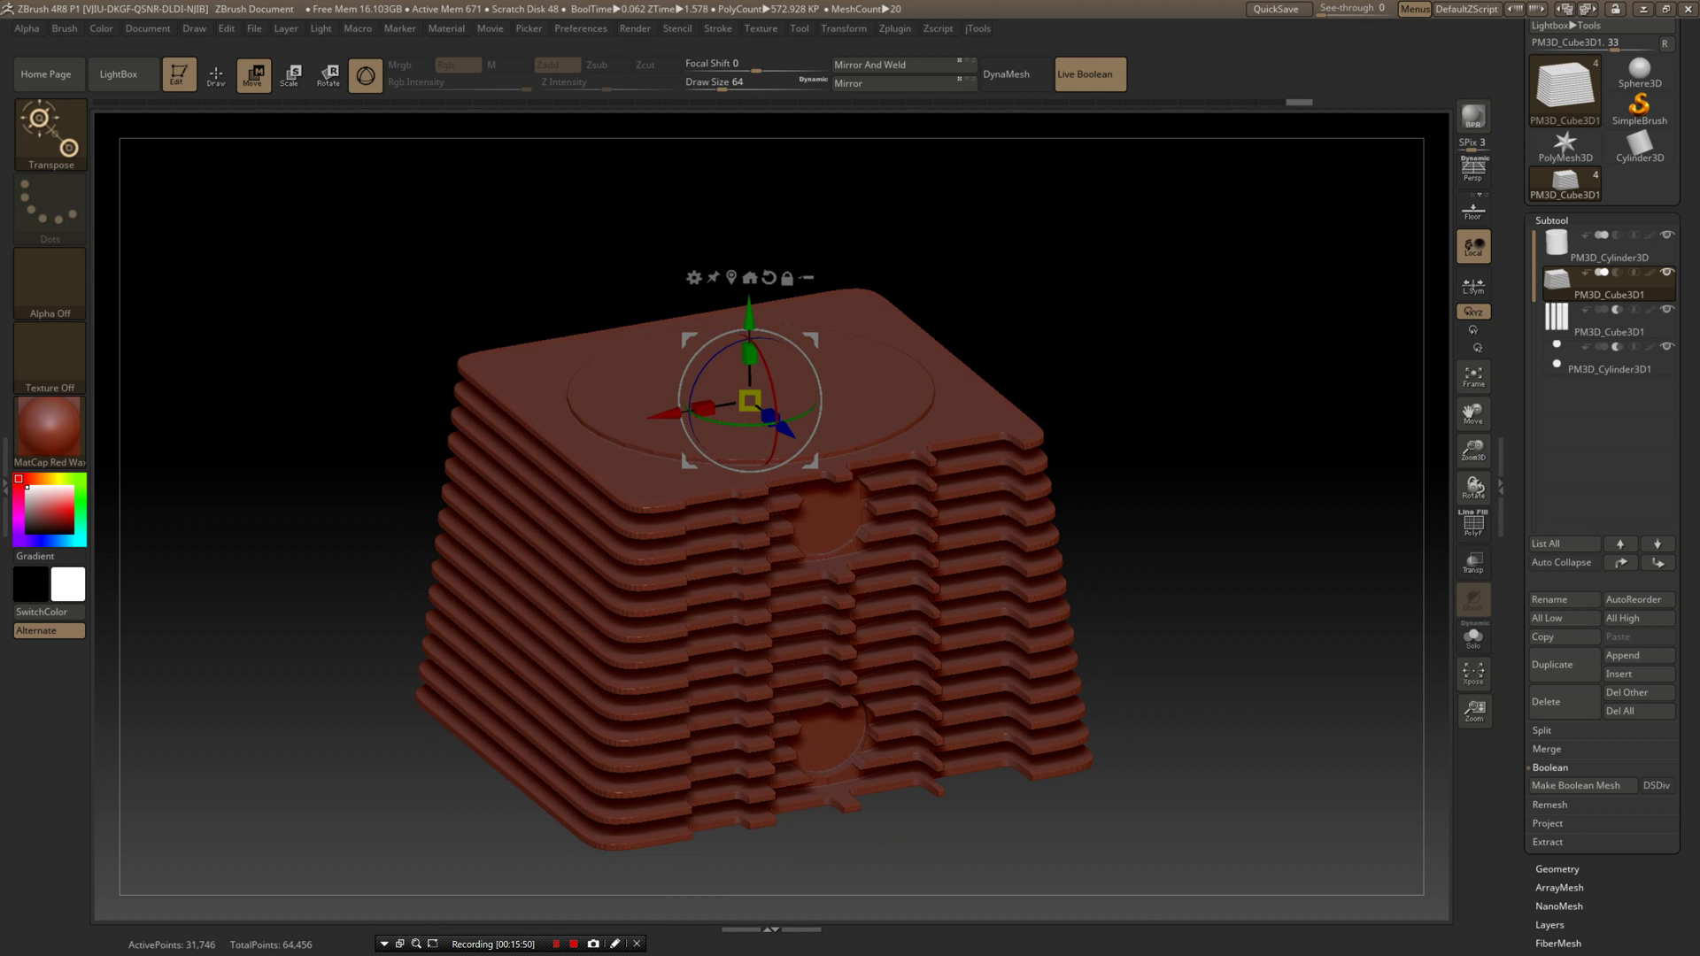
pyautogui.moveTo(1689, 549)
pyautogui.mouseDown()
pyautogui.moveTo(1689, 455)
pyautogui.moveTo(1689, 534)
pyautogui.mouseUp()
pyautogui.scroll(-5, 1602, 442)
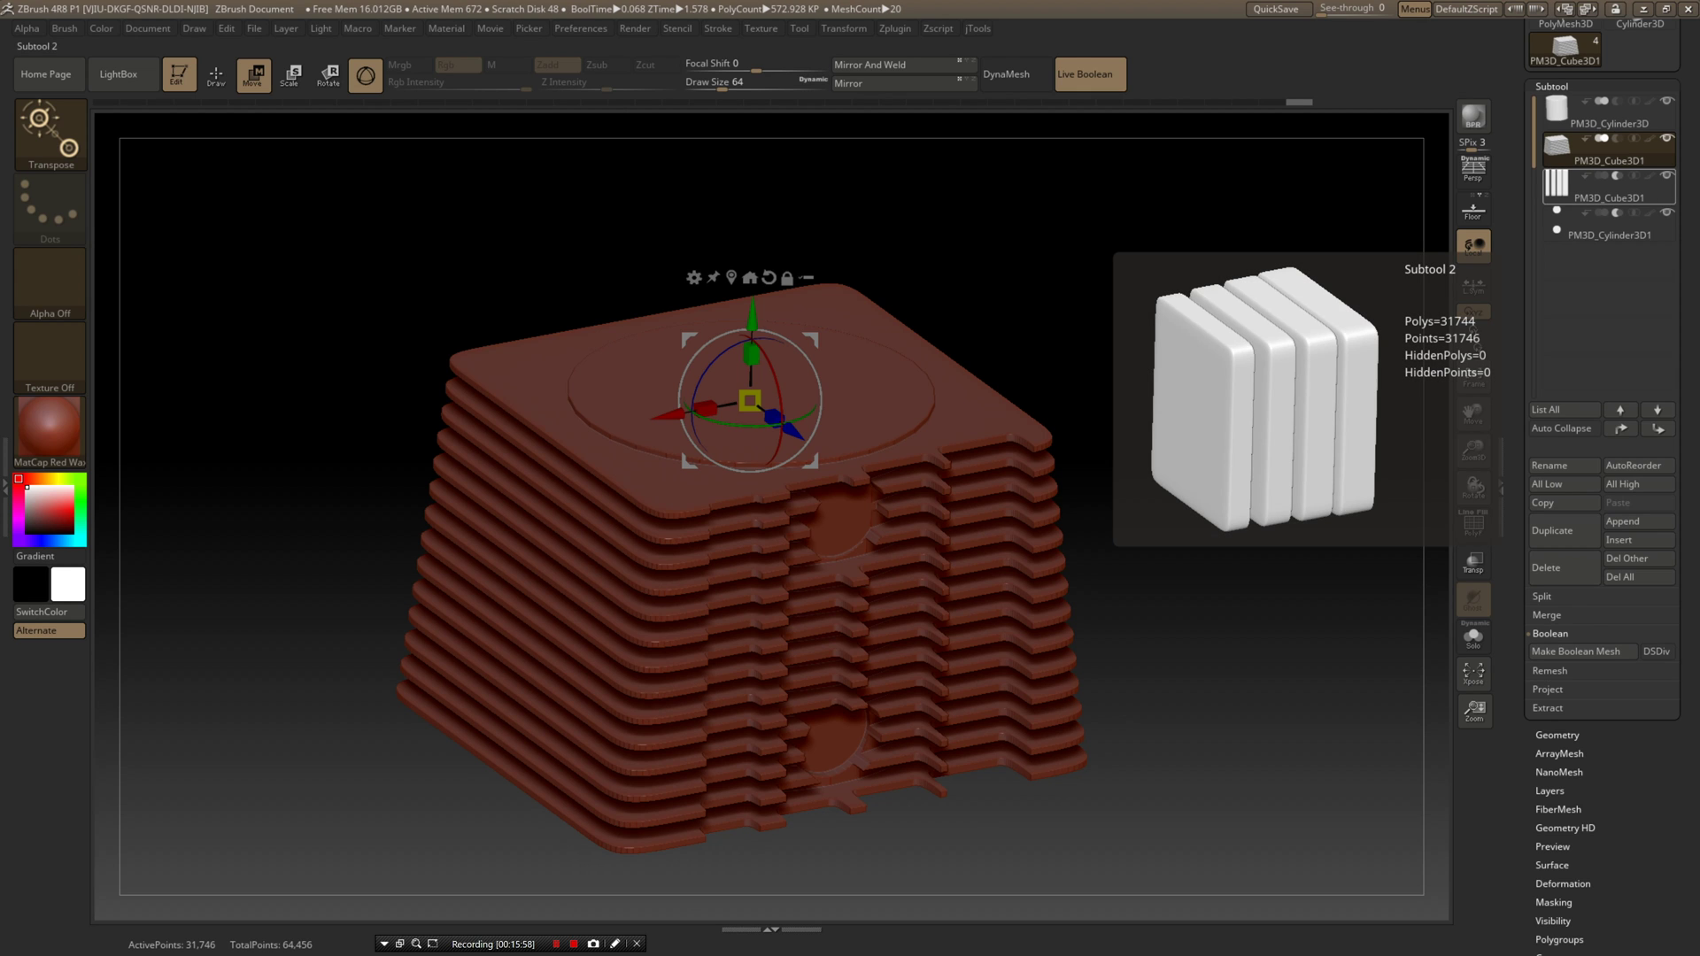
pyautogui.click(1593, 188)
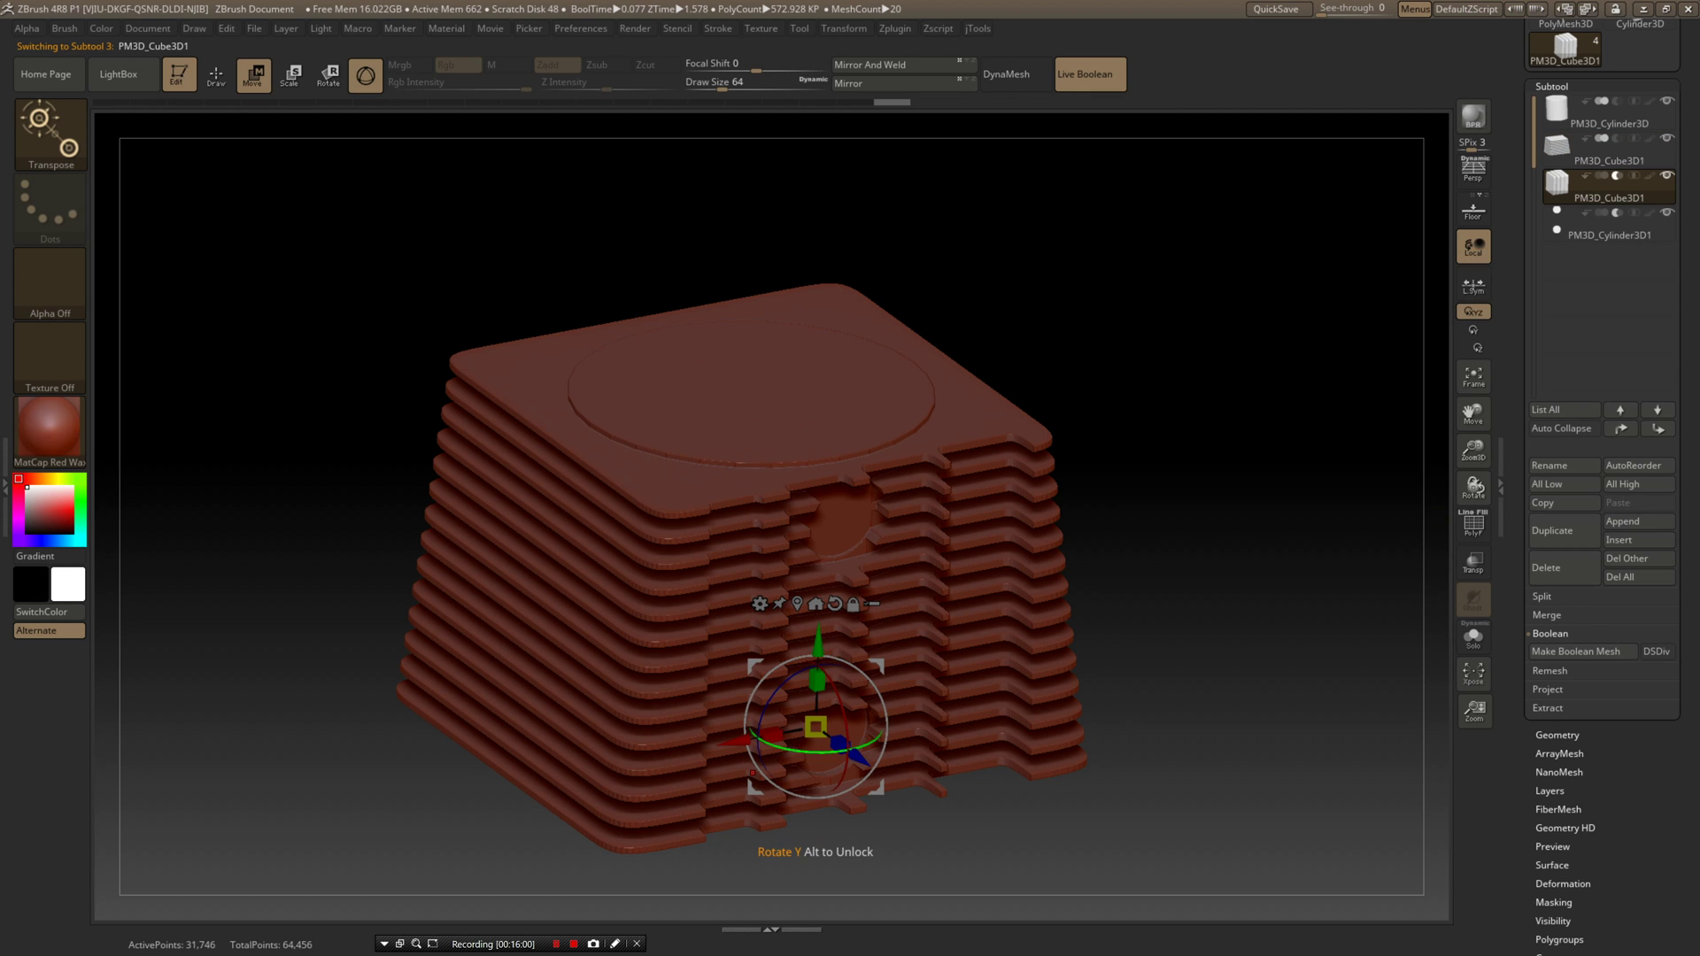
pyautogui.moveTo(857, 758); pyautogui.dragTo(837, 742)
pyautogui.moveTo(794, 824)
pyautogui.mouseDown()
pyautogui.moveTo(778, 803)
pyautogui.moveTo(820, 842)
pyautogui.moveTo(708, 801)
pyautogui.moveTo(801, 840)
pyautogui.mouseUp()
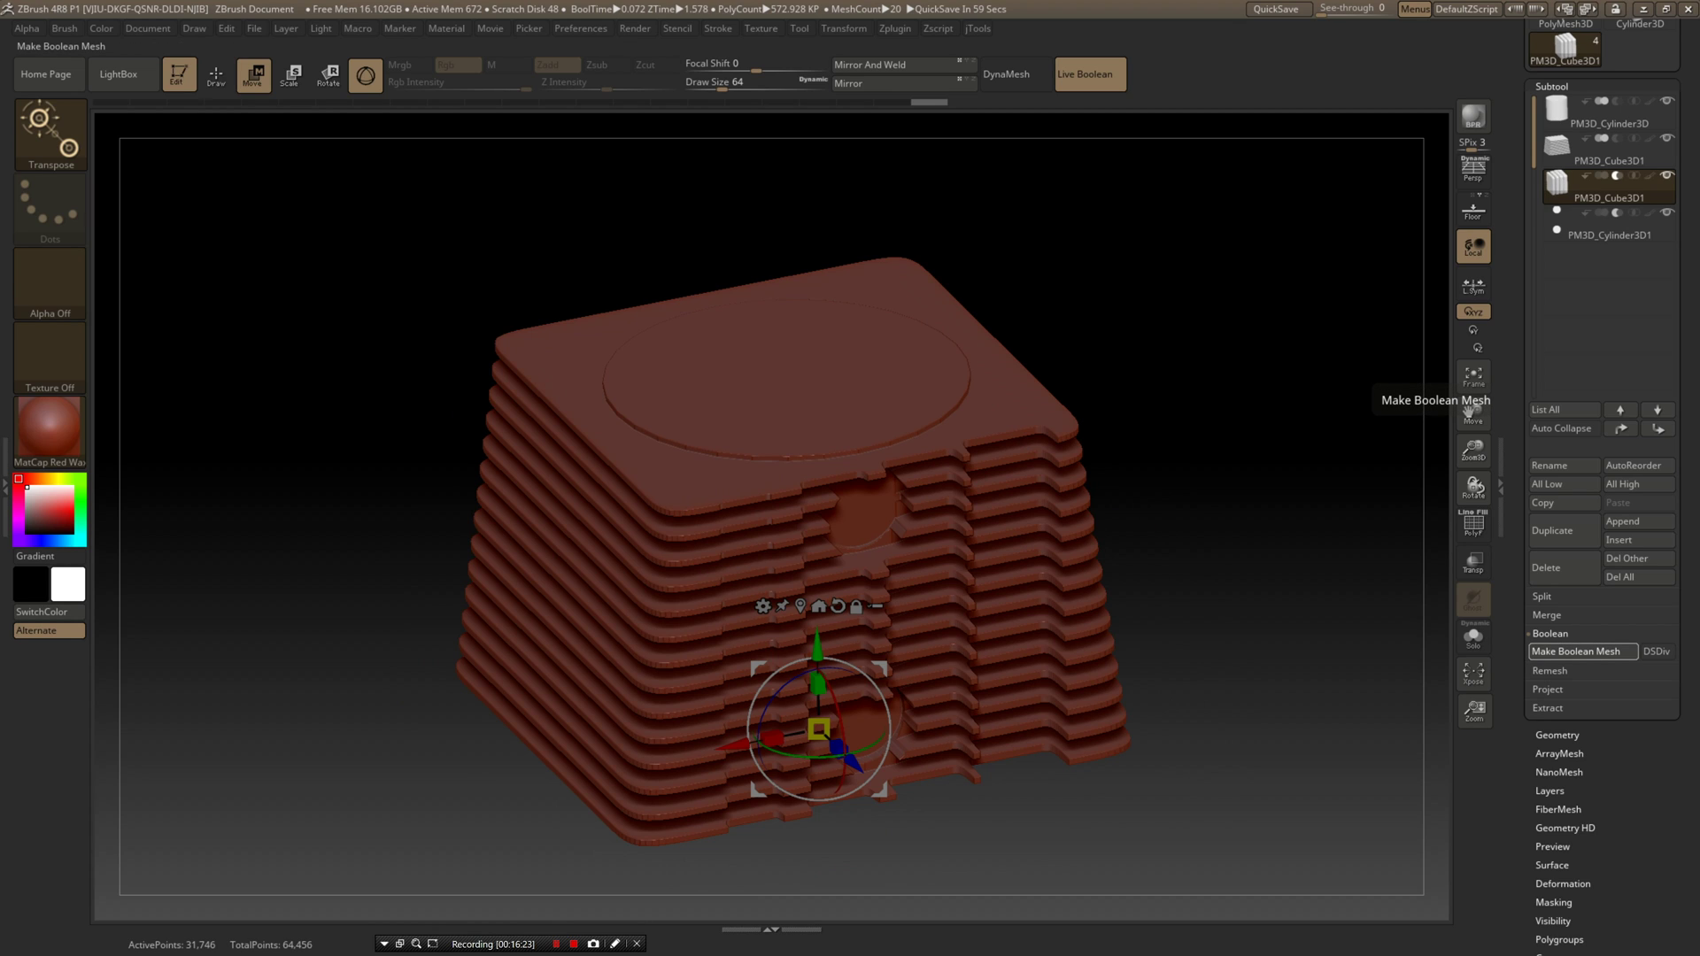
pyautogui.click(1575, 650)
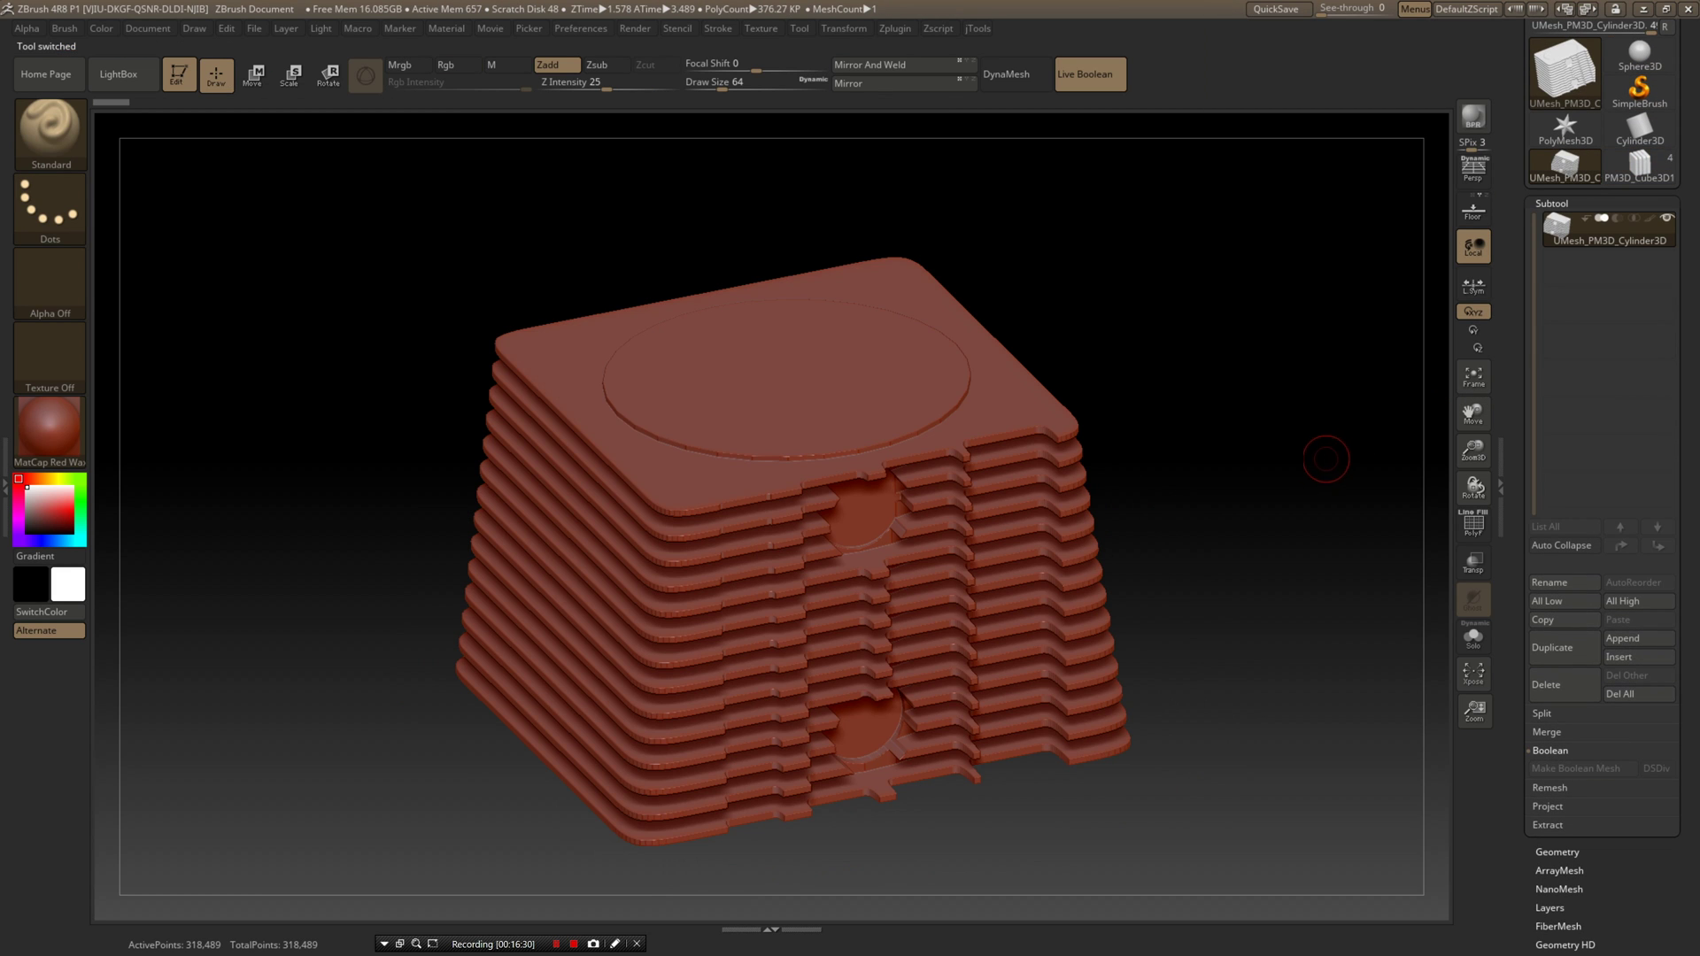
# - Examine the Boolean mesh's wireframe and polygroups around the grooves, the round recess and the cylinder's edge
pyautogui.moveTo(1325, 455)
pyautogui.mouseDown()
pyautogui.moveTo(1304, 478)
pyautogui.moveTo(1291, 441)
pyautogui.moveTo(1297, 475)
pyautogui.mouseUp()
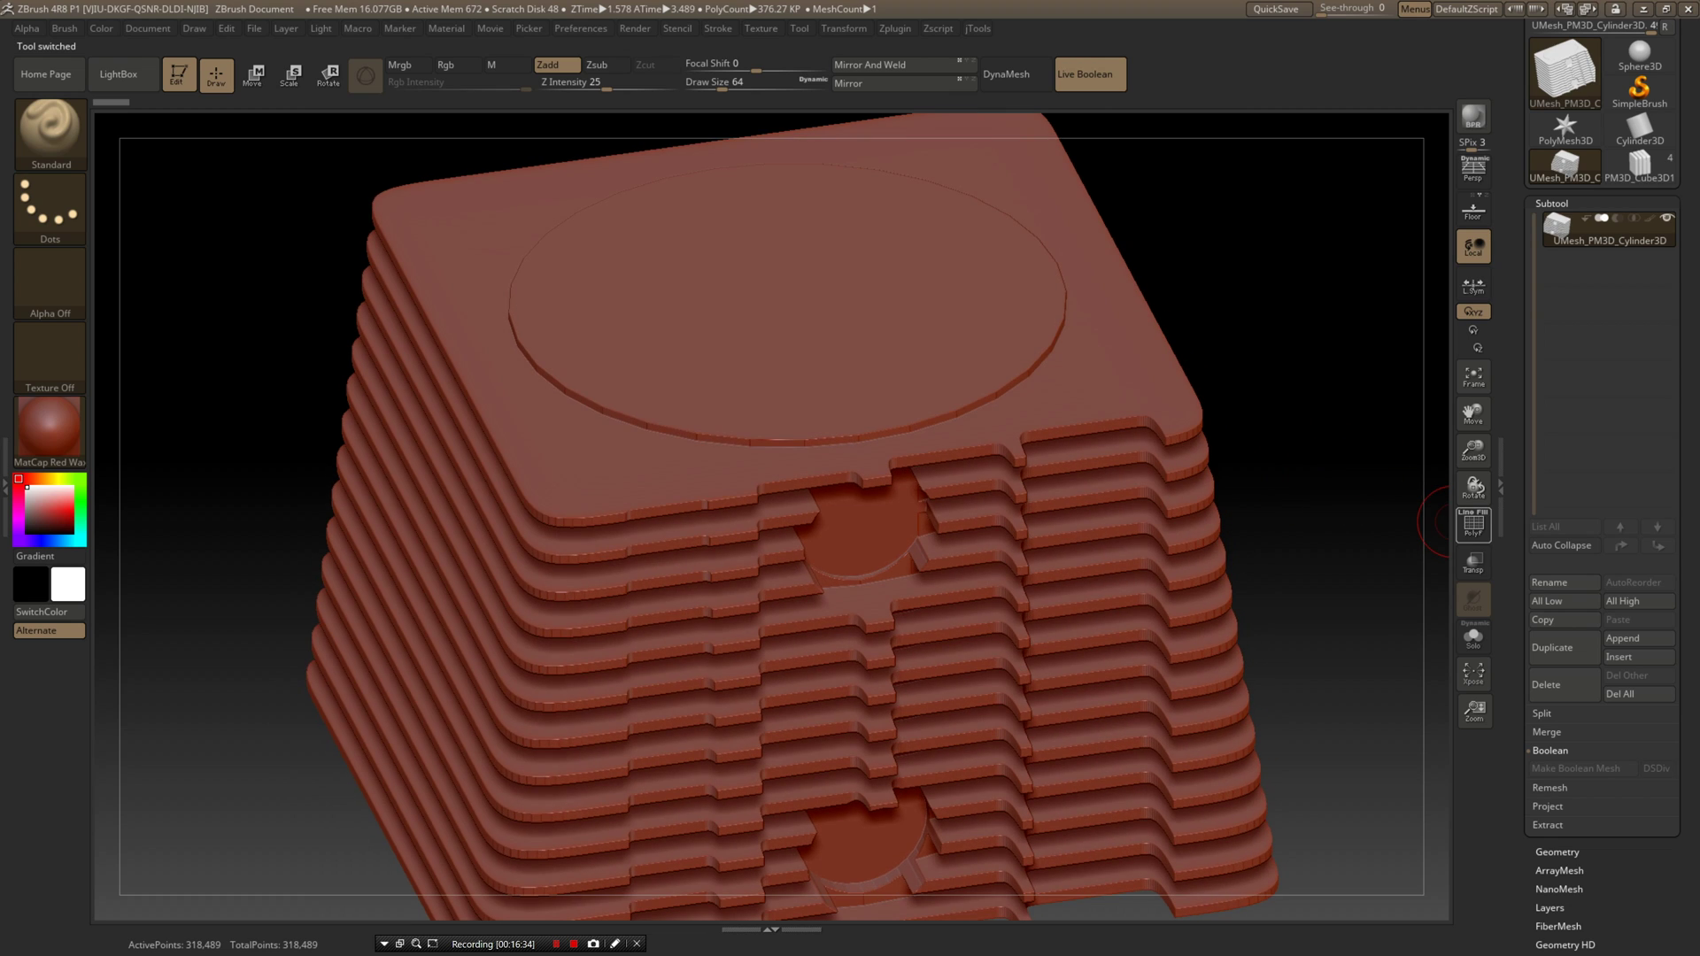
pyautogui.click(1474, 524)
pyautogui.scroll(6, 1271, 446)
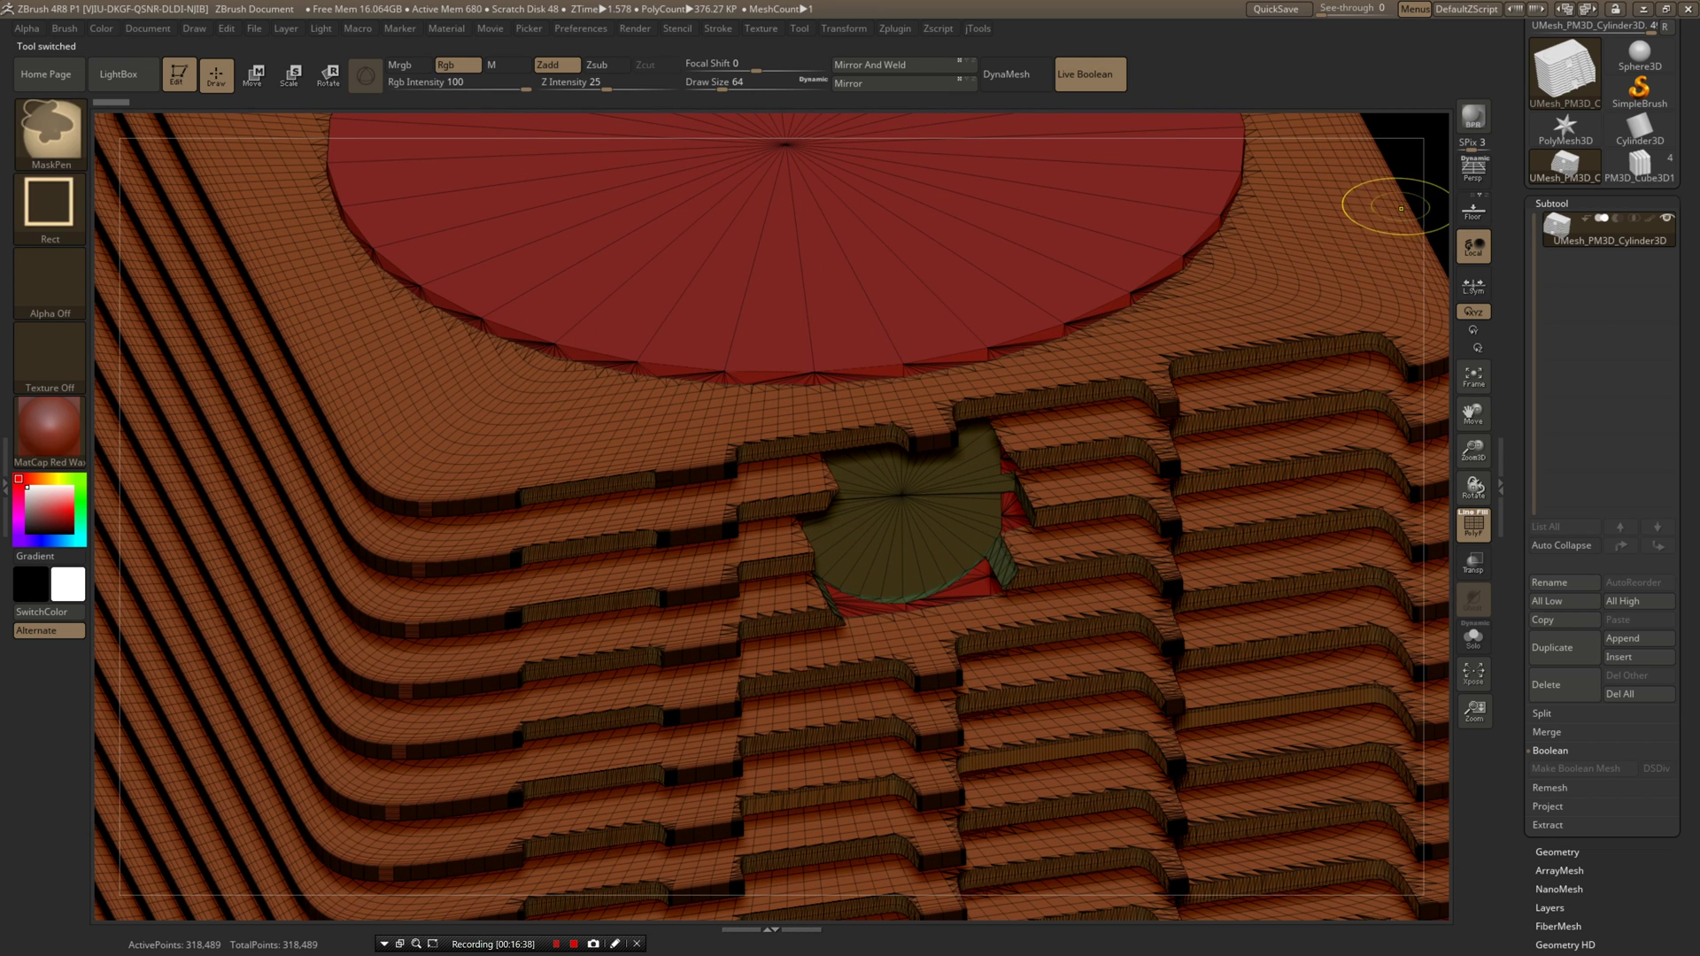
pyautogui.moveTo(1392, 191)
pyautogui.keyDown('ctrl'); pyautogui.mouseDown(button='right')
pyautogui.moveTo(1378, 146)
pyautogui.moveTo(1356, 347)
pyautogui.moveTo(1196, 345)
pyautogui.moveTo(1071, 391)
pyautogui.mouseUp(button='right'); pyautogui.keyUp('ctrl')
pyautogui.keyDown('ctrl'); pyautogui.moveTo(1271, 390); pyautogui.dragTo(1271, 451, button='right'); pyautogui.keyUp('ctrl')
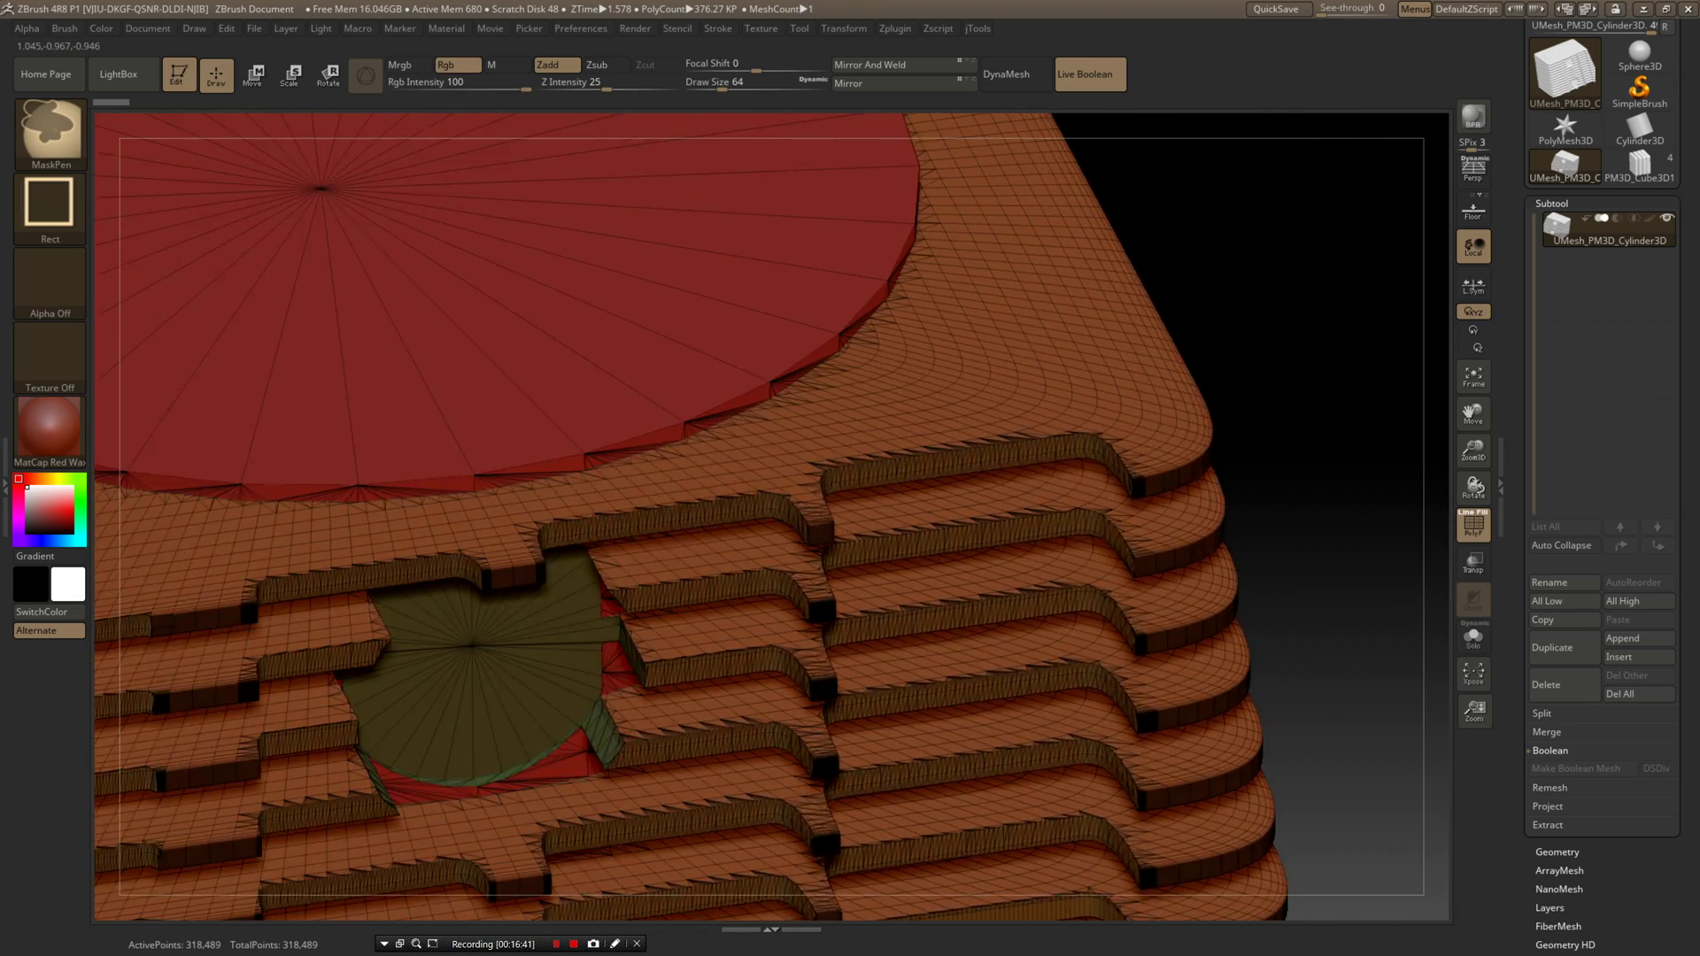
pyautogui.scroll(5, 1260, 475)
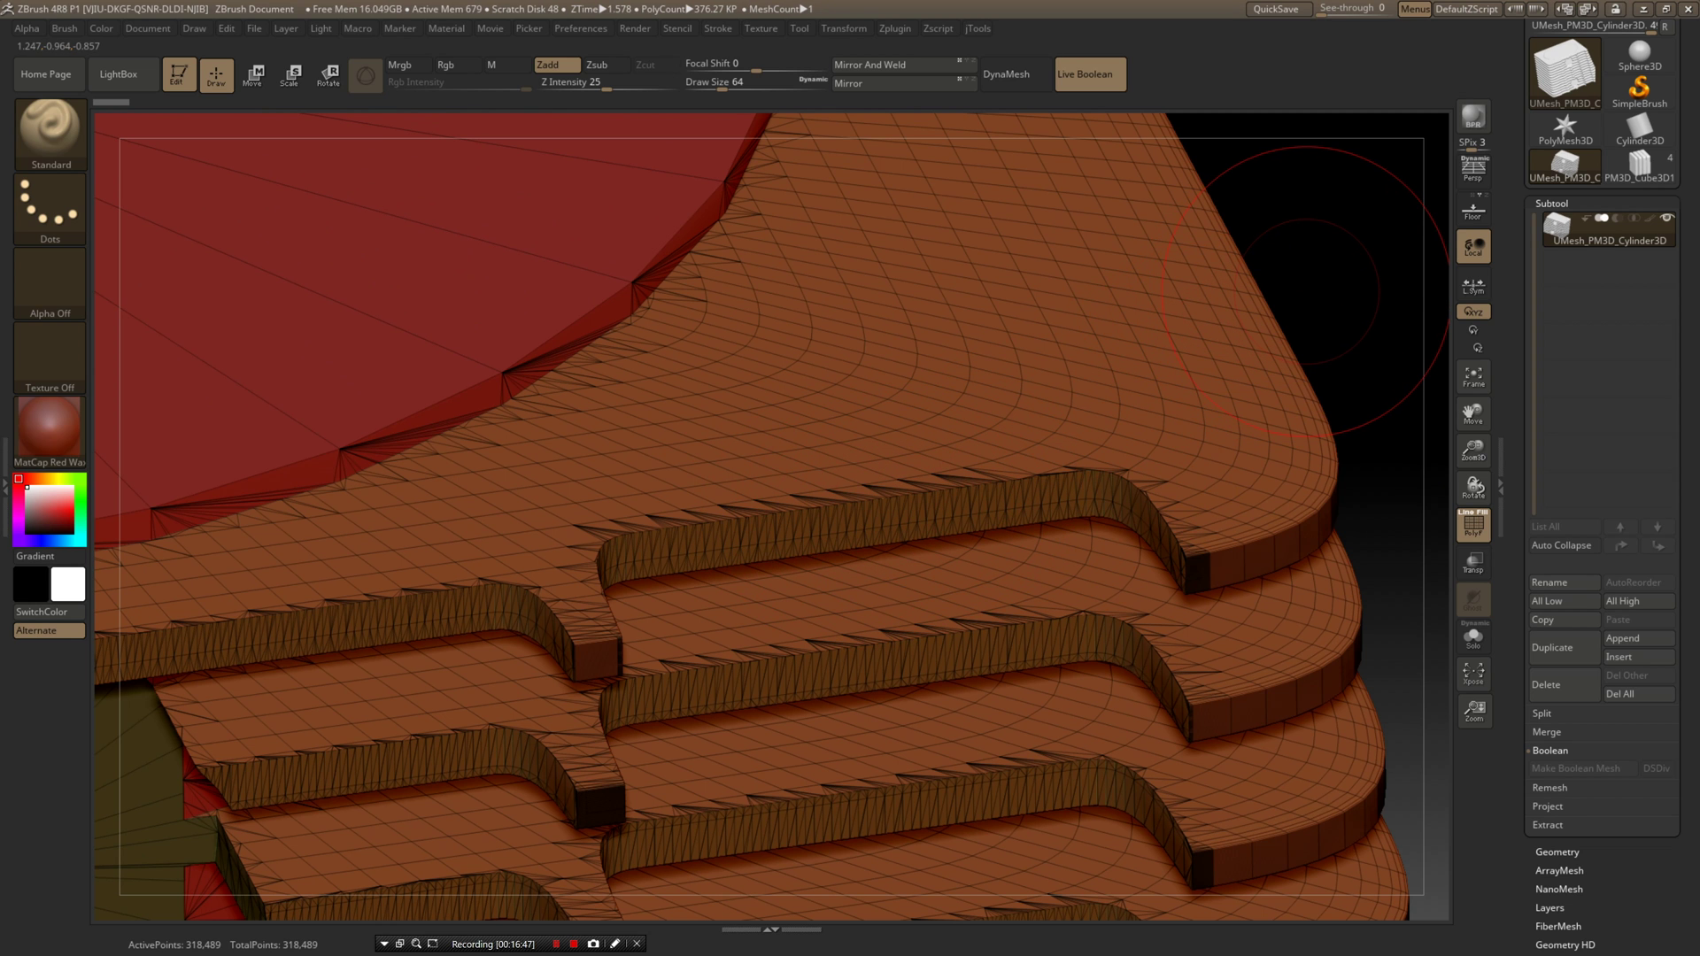
pyautogui.moveTo(1292, 292); pyautogui.dragTo(1448, 504)
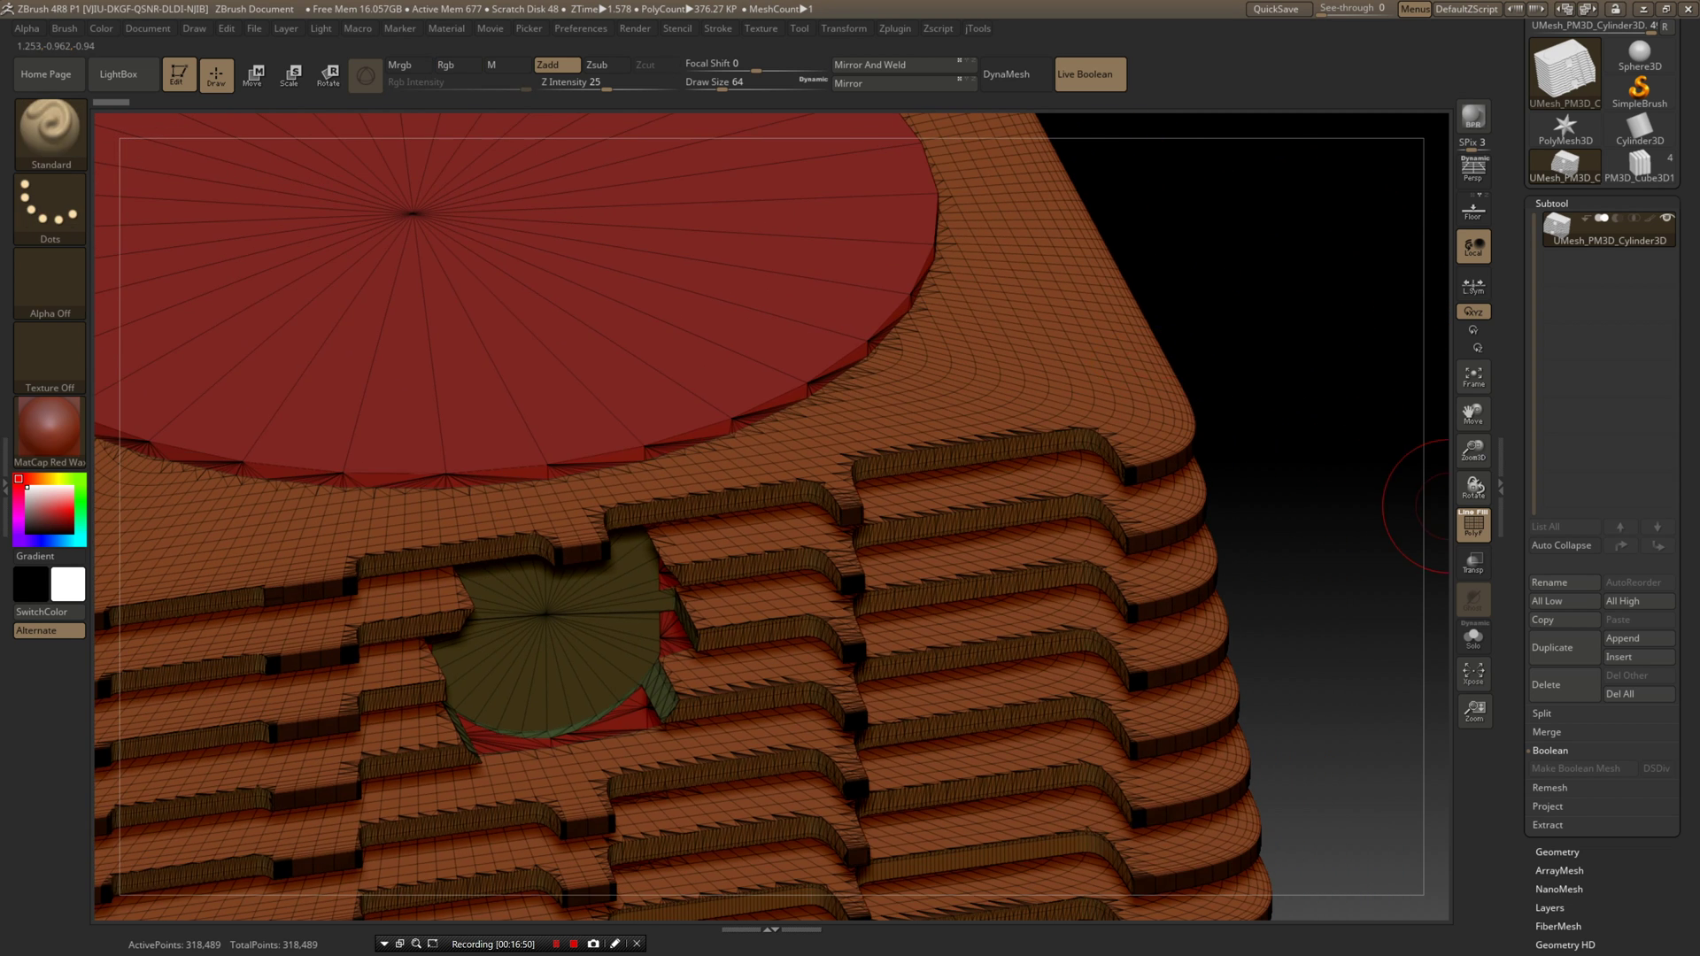
pyautogui.hotkey('shift', 'f')
# - Examine the merged engine cylinder mesh from several angles, checking the fins, grooves and both round recesses
pyautogui.keyDown('ctrl'); pyautogui.moveTo(1443, 503); pyautogui.dragTo(1239, 376, button='right'); pyautogui.keyUp('ctrl')
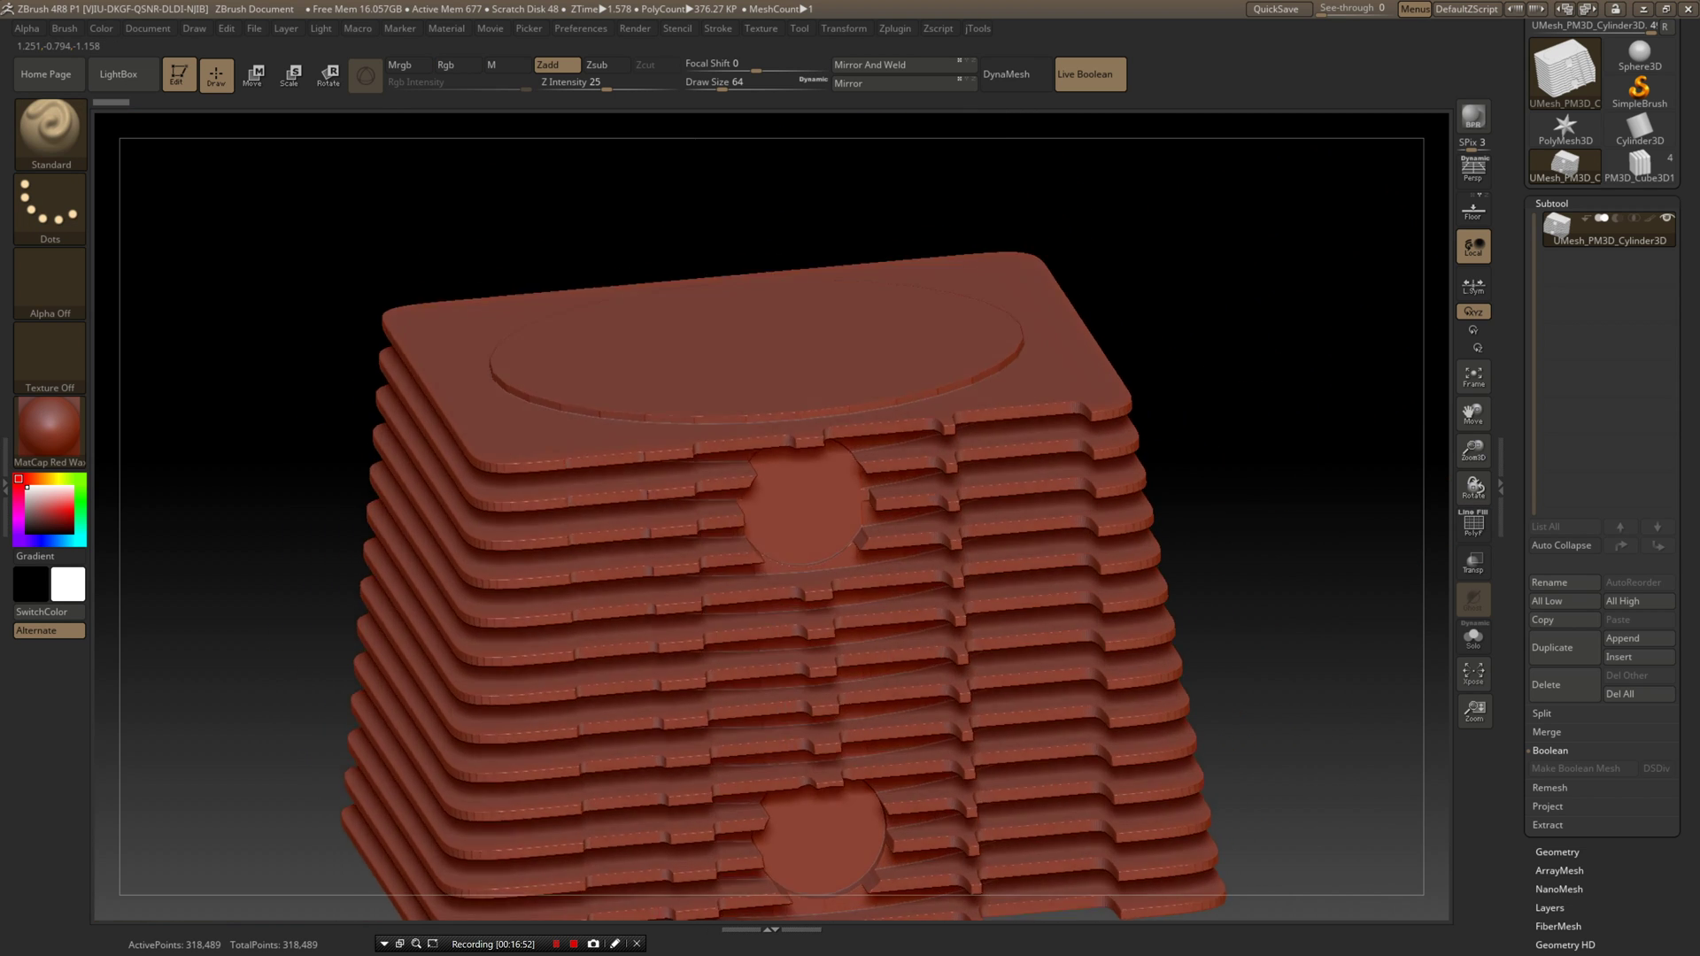
pyautogui.moveTo(1151, 442); pyautogui.dragTo(1256, 449)
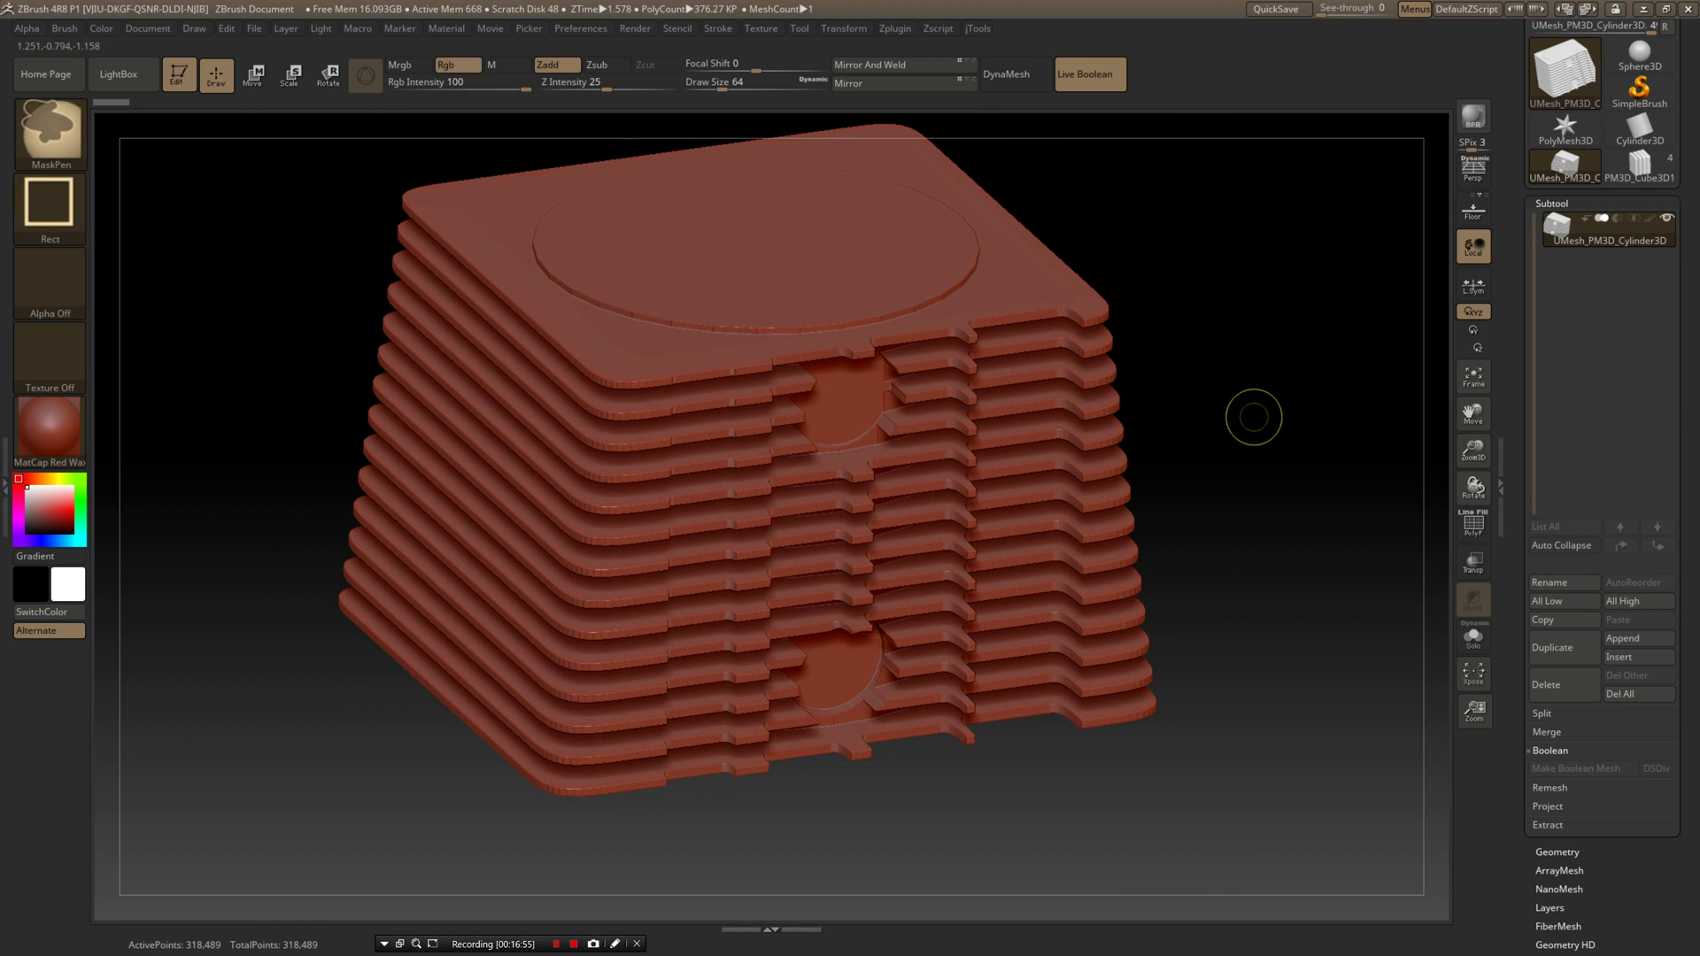
pyautogui.keyDown('ctrl'); pyautogui.moveTo(1253, 417); pyautogui.dragTo(1186, 476, button='right'); pyautogui.keyUp('ctrl')
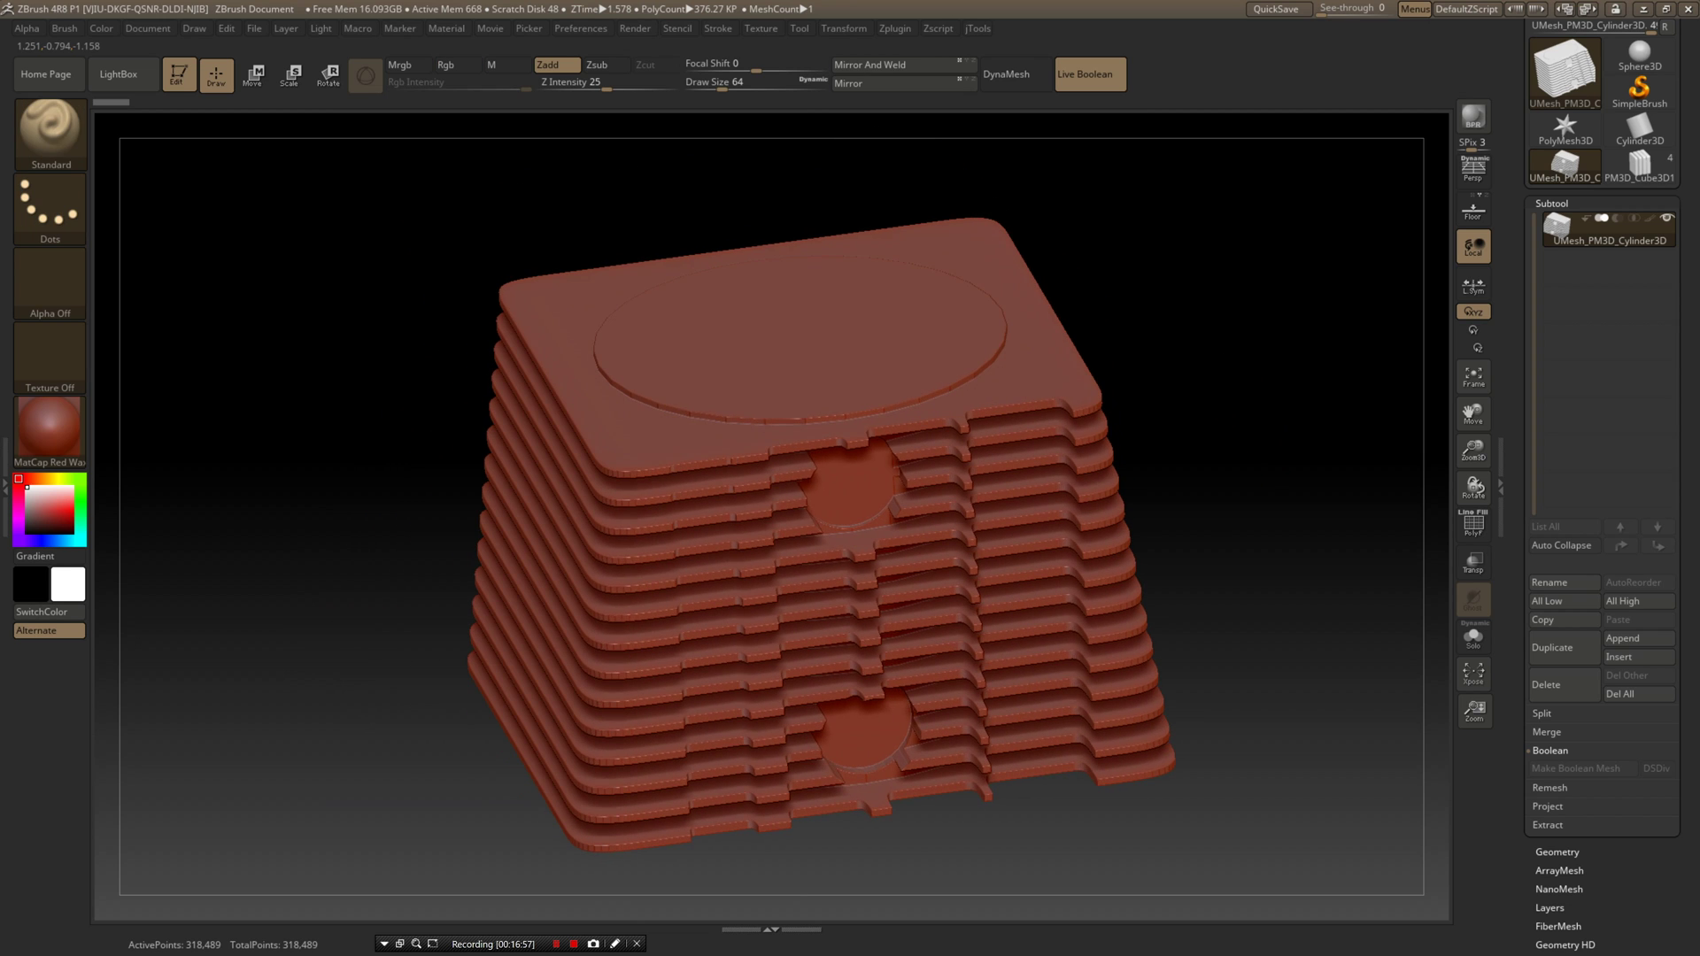
pyautogui.moveTo(1231, 469); pyautogui.dragTo(1219, 480)
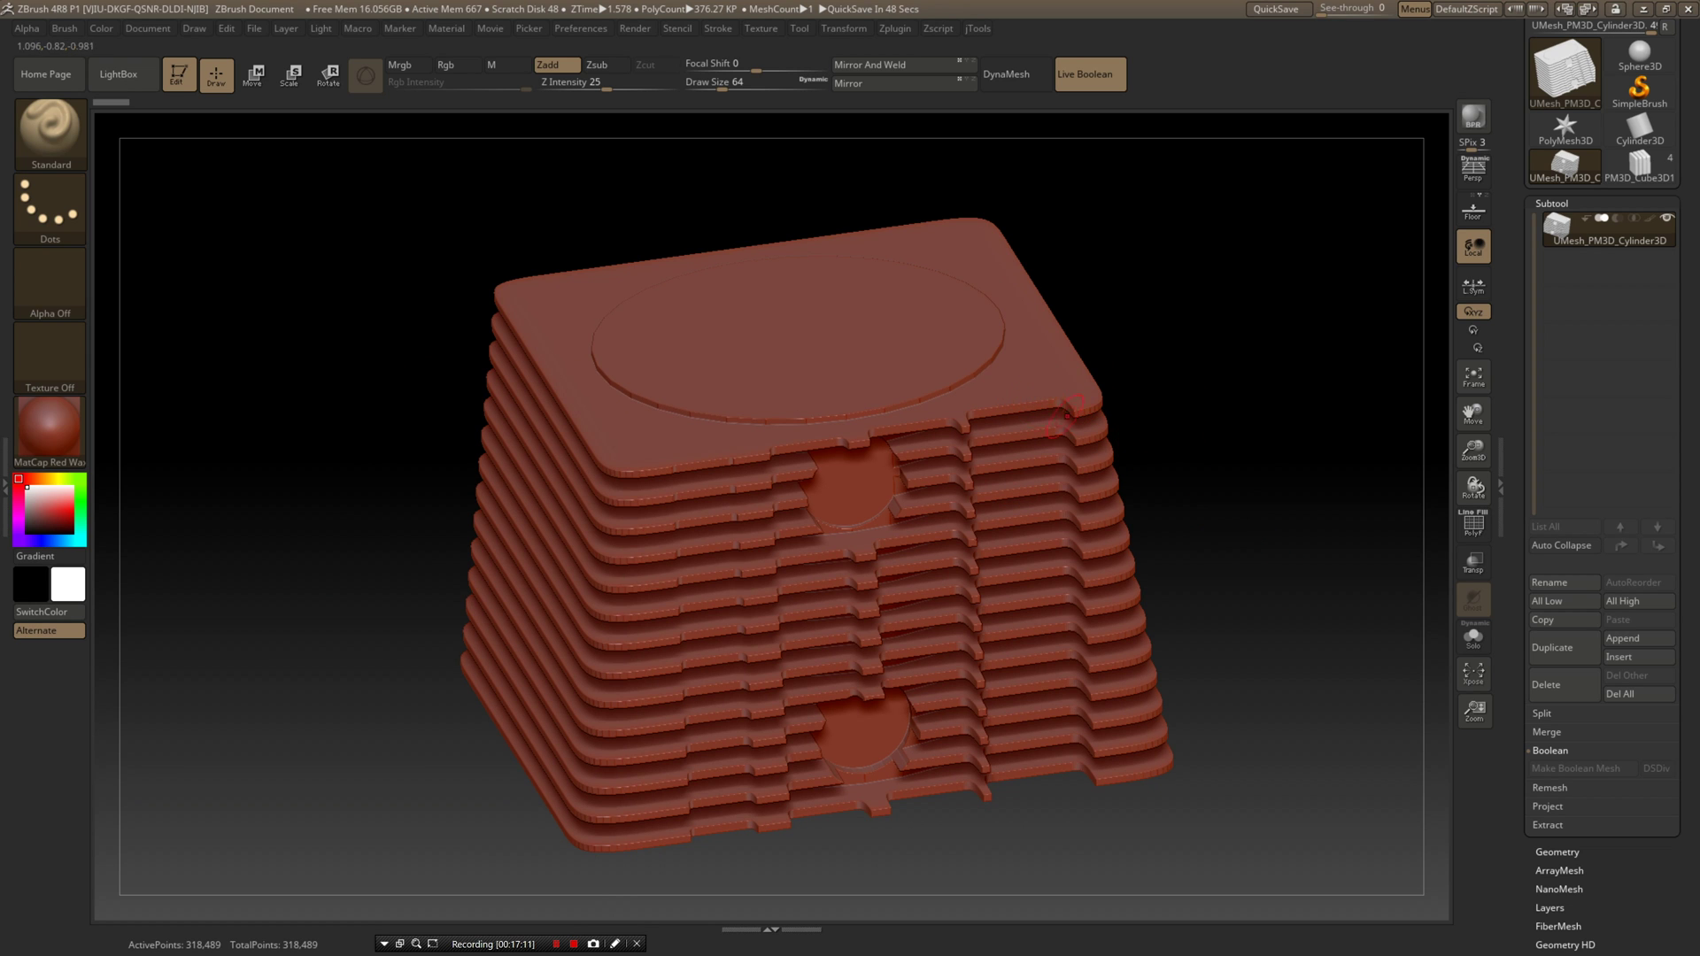
pyautogui.moveTo(1221, 467); pyautogui.dragTo(1251, 425, button='right')
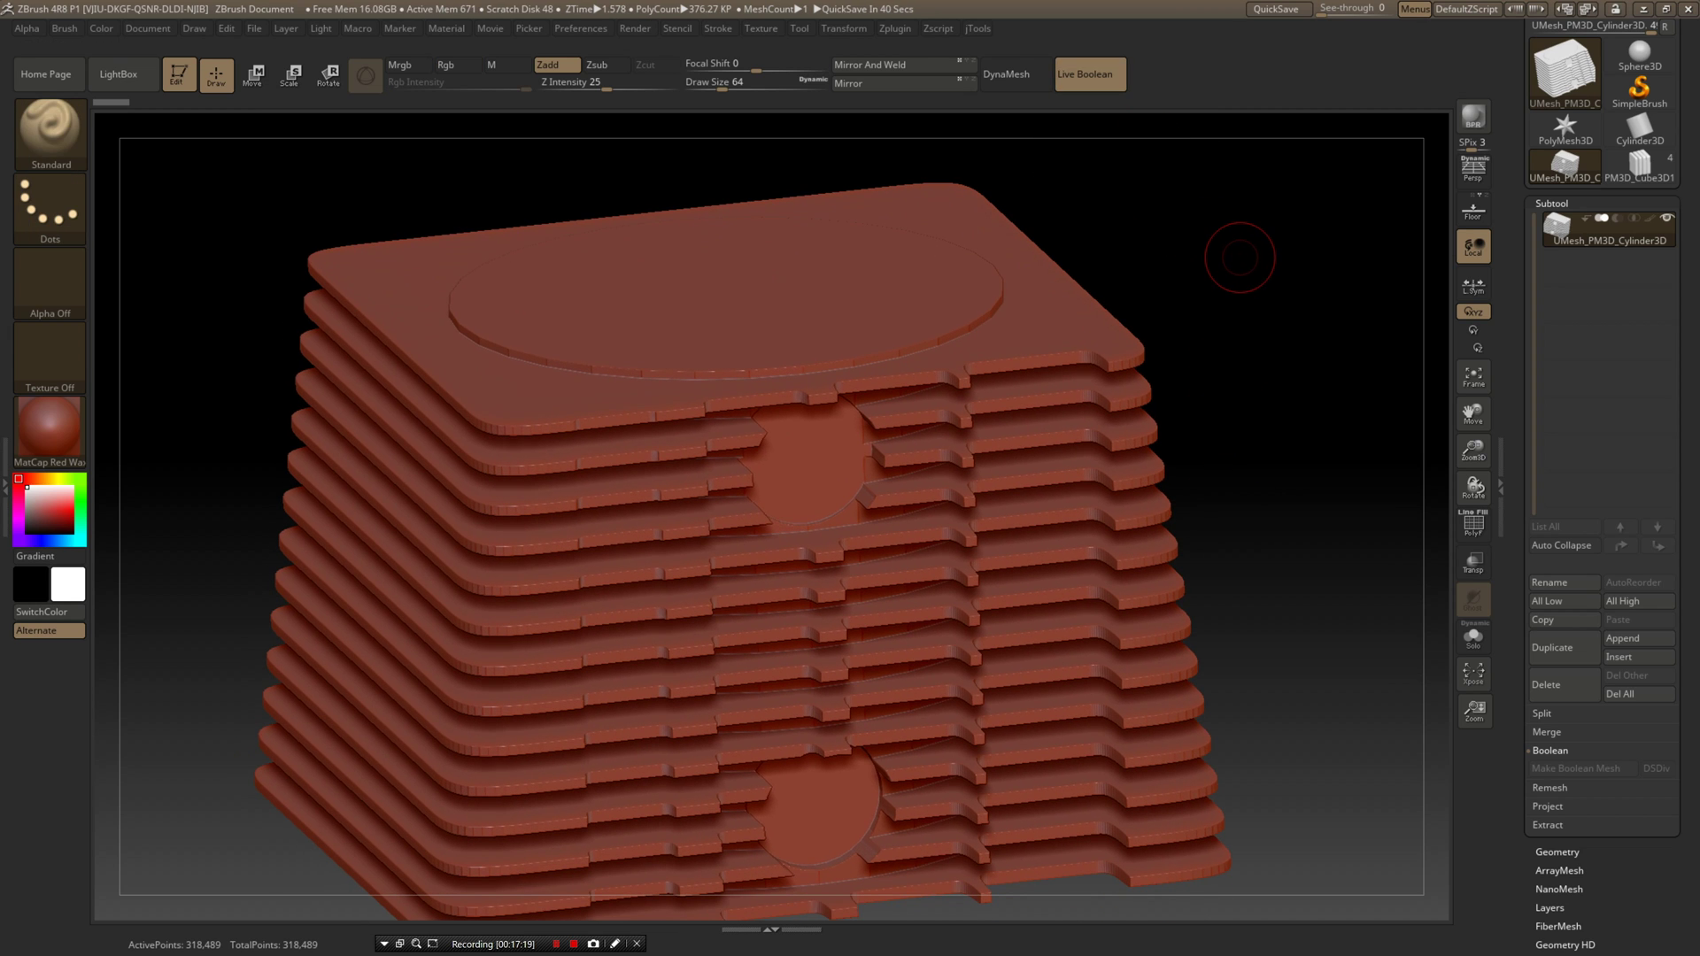
pyautogui.keyDown('ctrl'); pyautogui.moveTo(1253, 291); pyautogui.dragTo(1213, 336, button='right'); pyautogui.keyUp('ctrl')
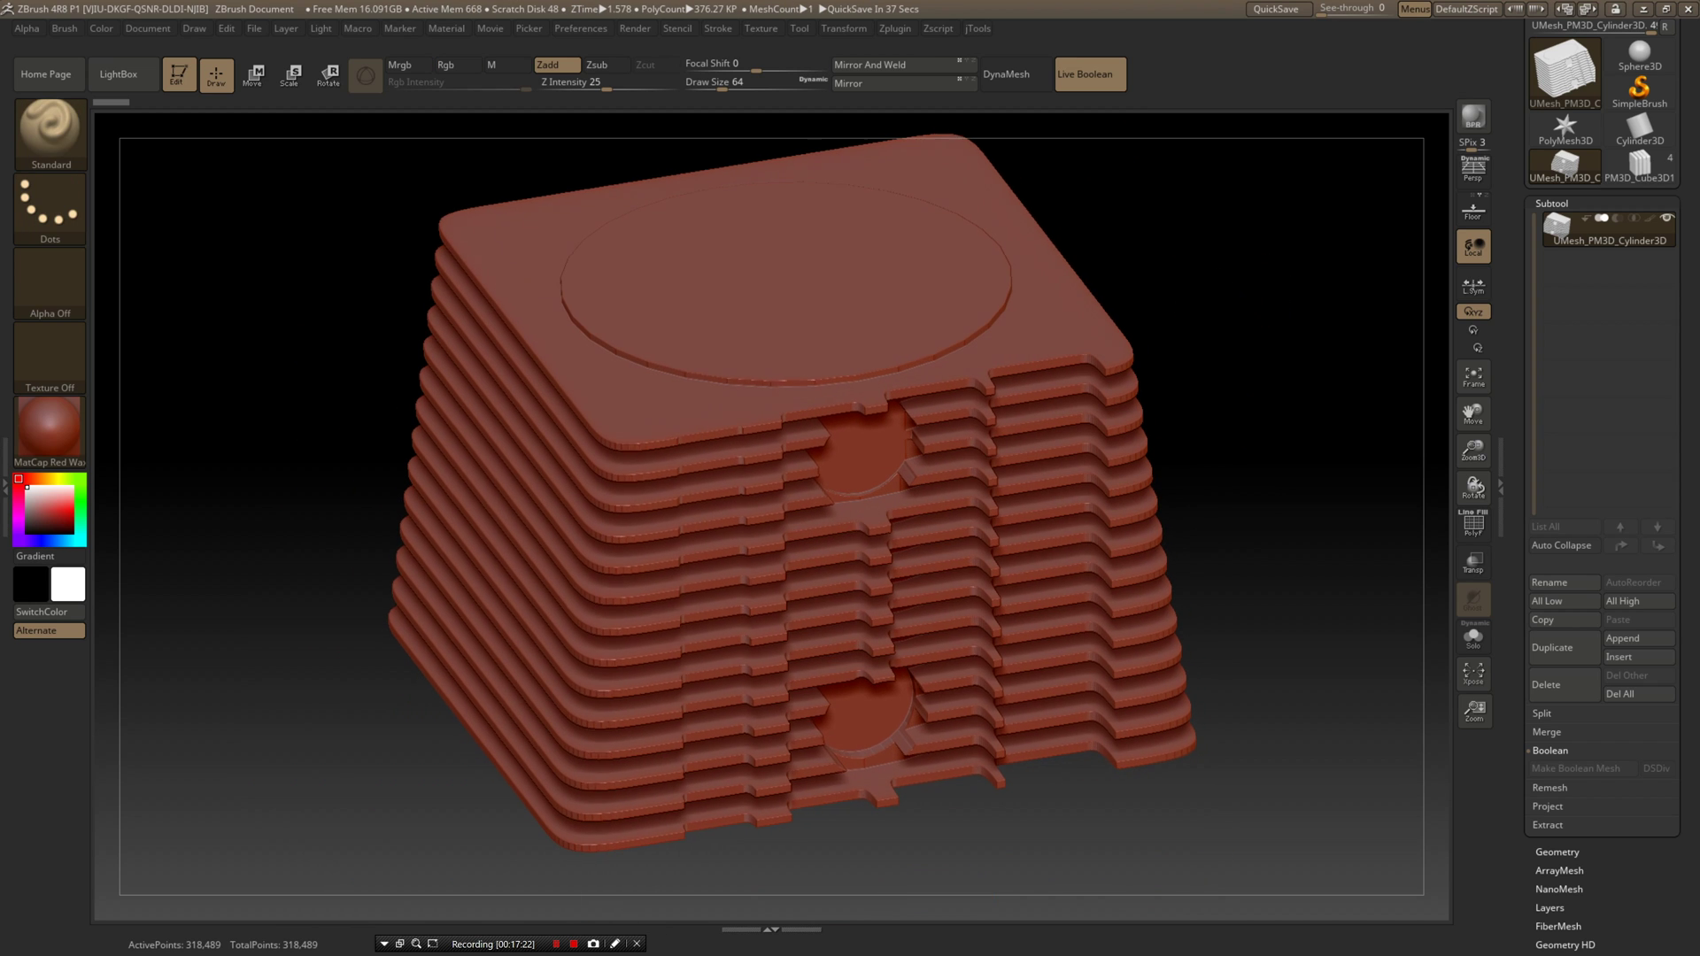
pyautogui.moveTo(1142, 310); pyautogui.dragTo(1196, 327)
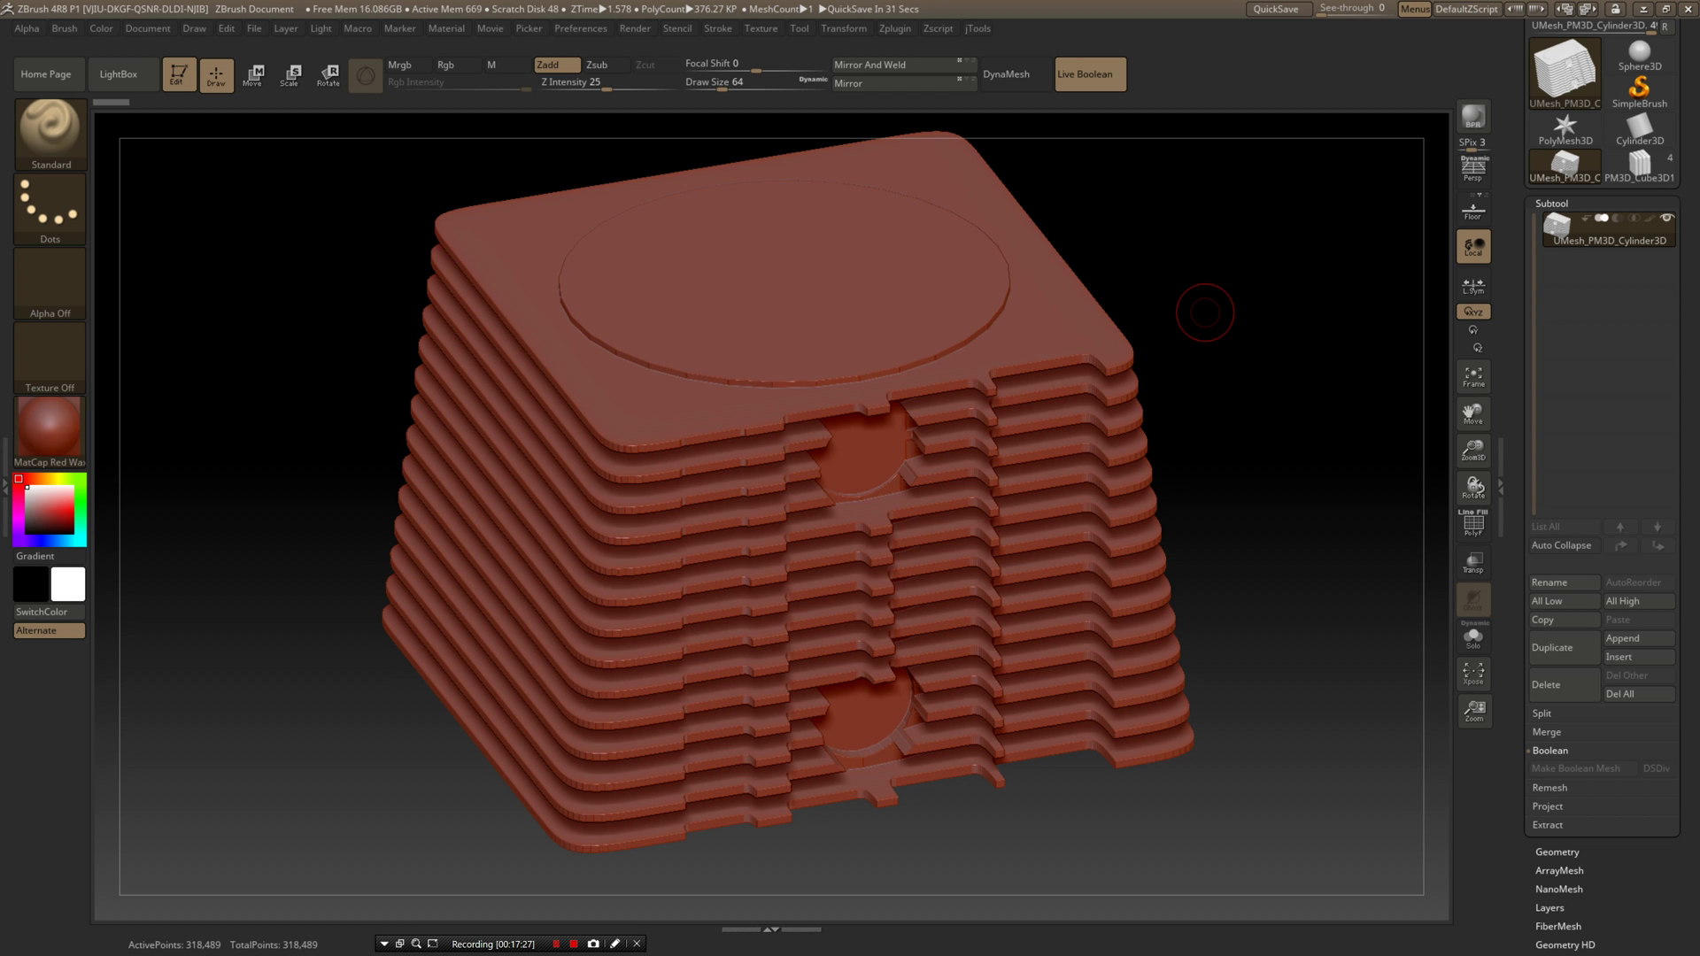
pyautogui.moveTo(1207, 311)
pyautogui.mouseDown()
pyautogui.moveTo(1221, 344)
pyautogui.moveTo(1203, 289)
pyautogui.mouseUp()
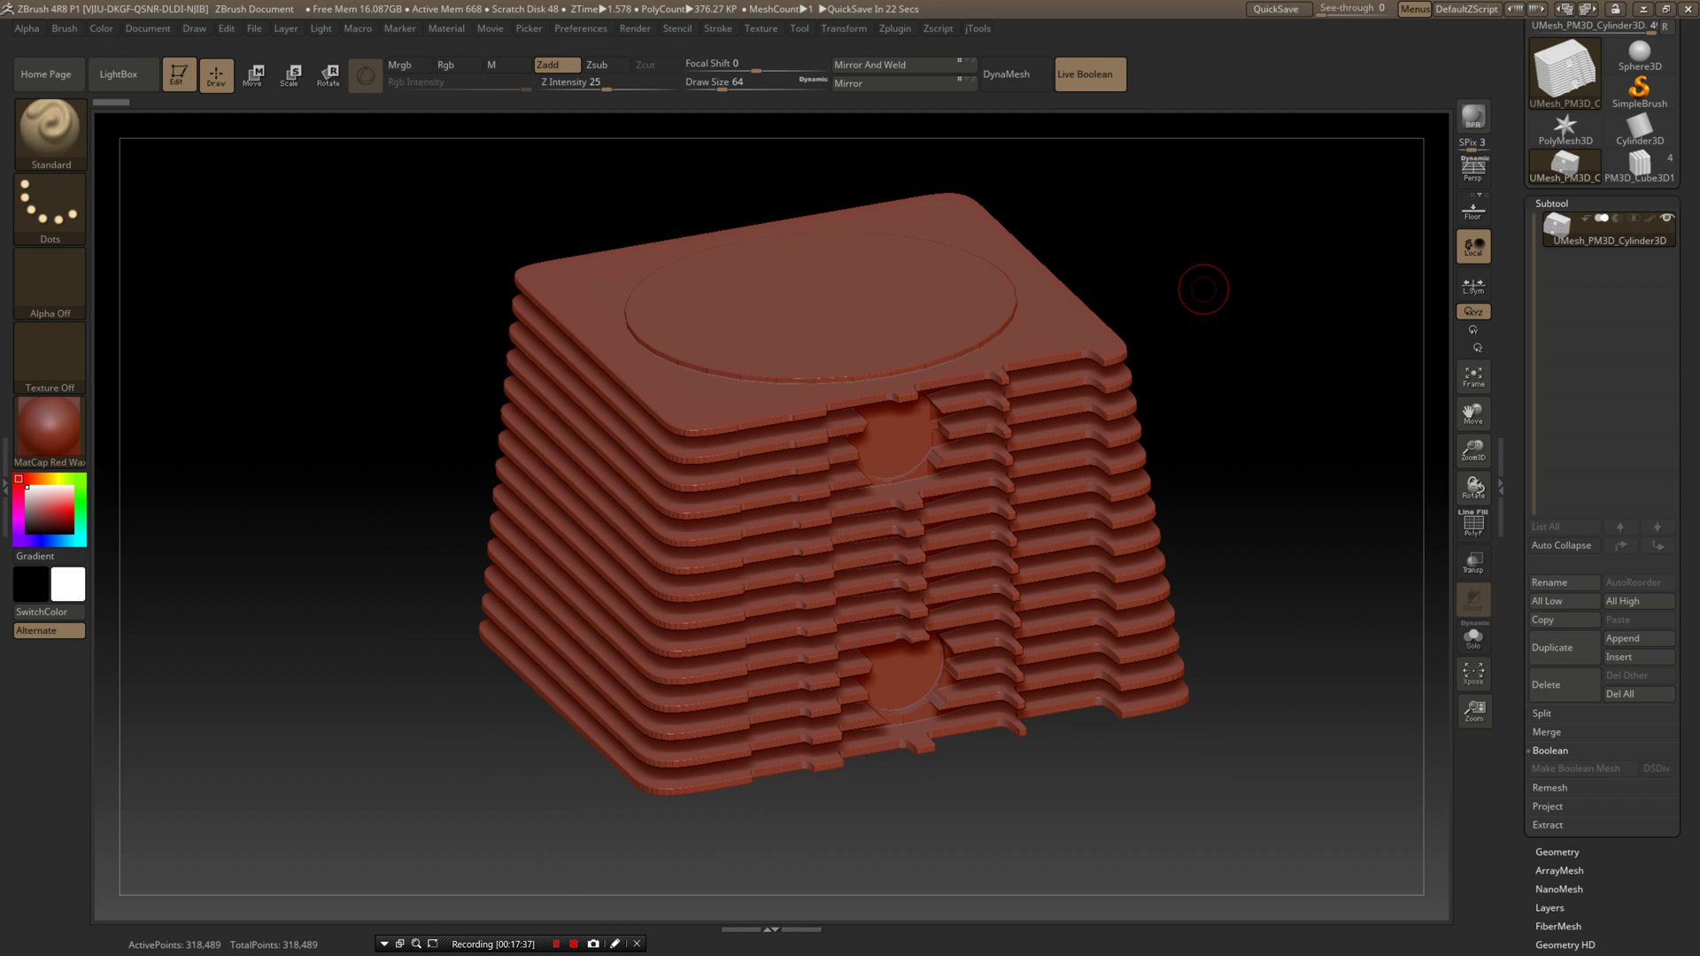
pyautogui.moveTo(1204, 289)
pyautogui.keyDown('alt'); pyautogui.mouseDown(button='right')
pyautogui.moveTo(1178, 334)
pyautogui.moveTo(1181, 306)
pyautogui.moveTo(1192, 349)
pyautogui.moveTo(1192, 292)
pyautogui.moveTo(1192, 308)
pyautogui.mouseUp(button='right'); pyautogui.keyUp('alt')
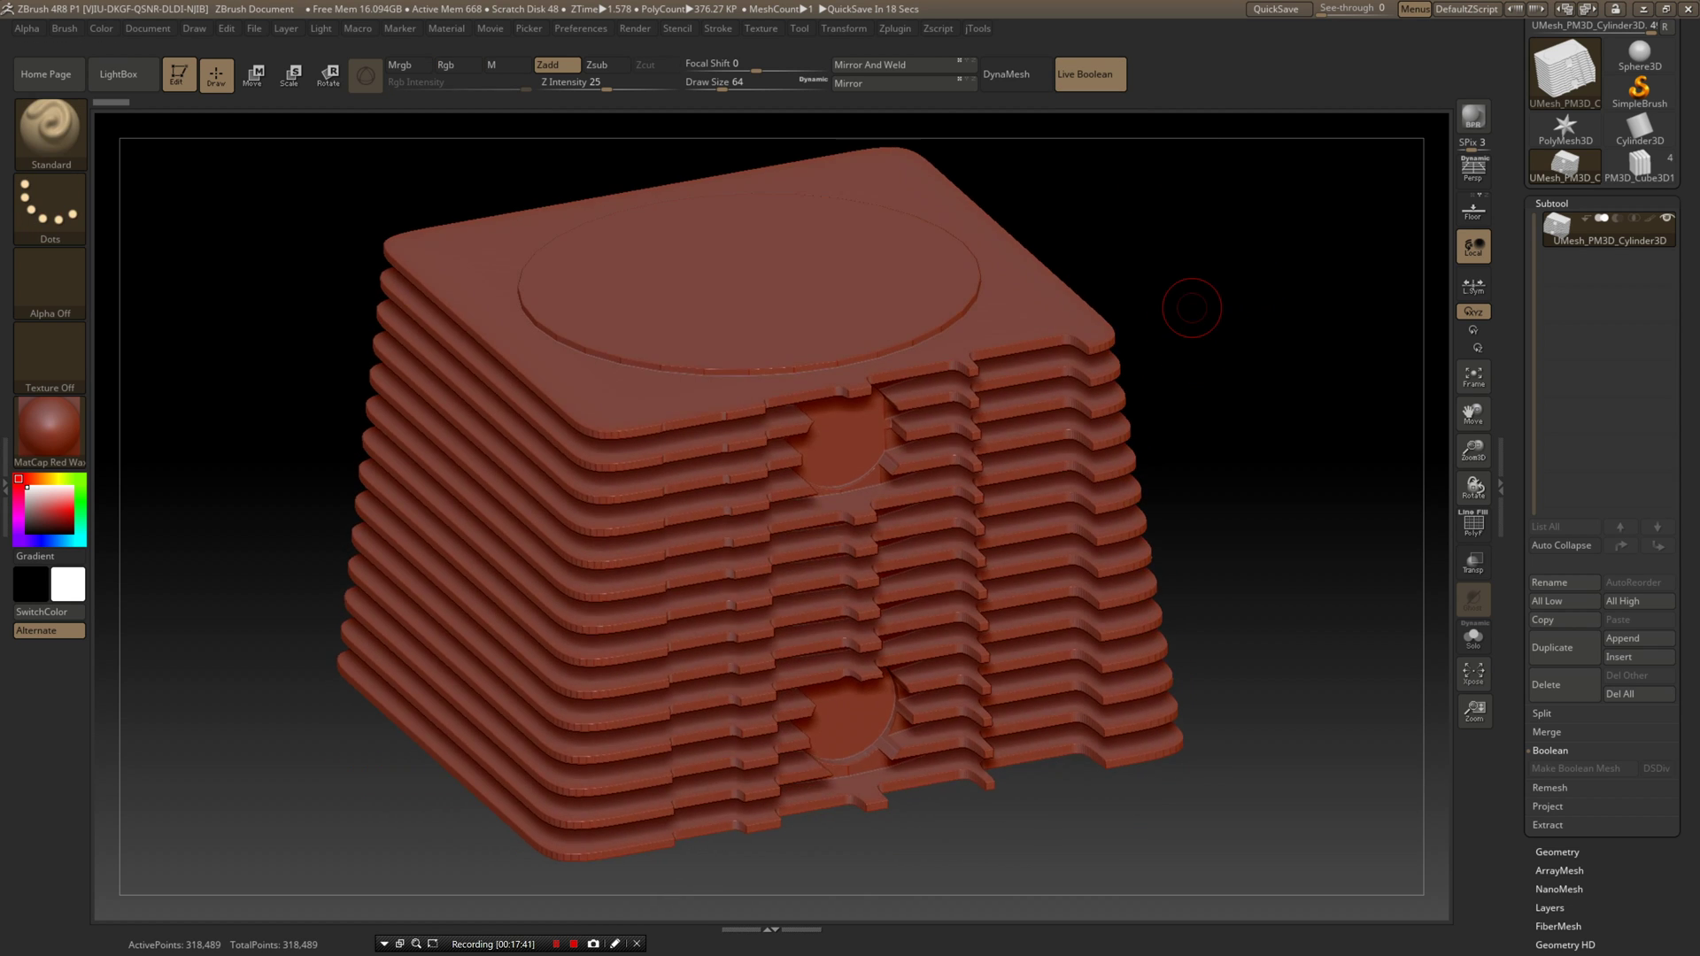
pyautogui.moveTo(1192, 308); pyautogui.dragTo(1186, 310)
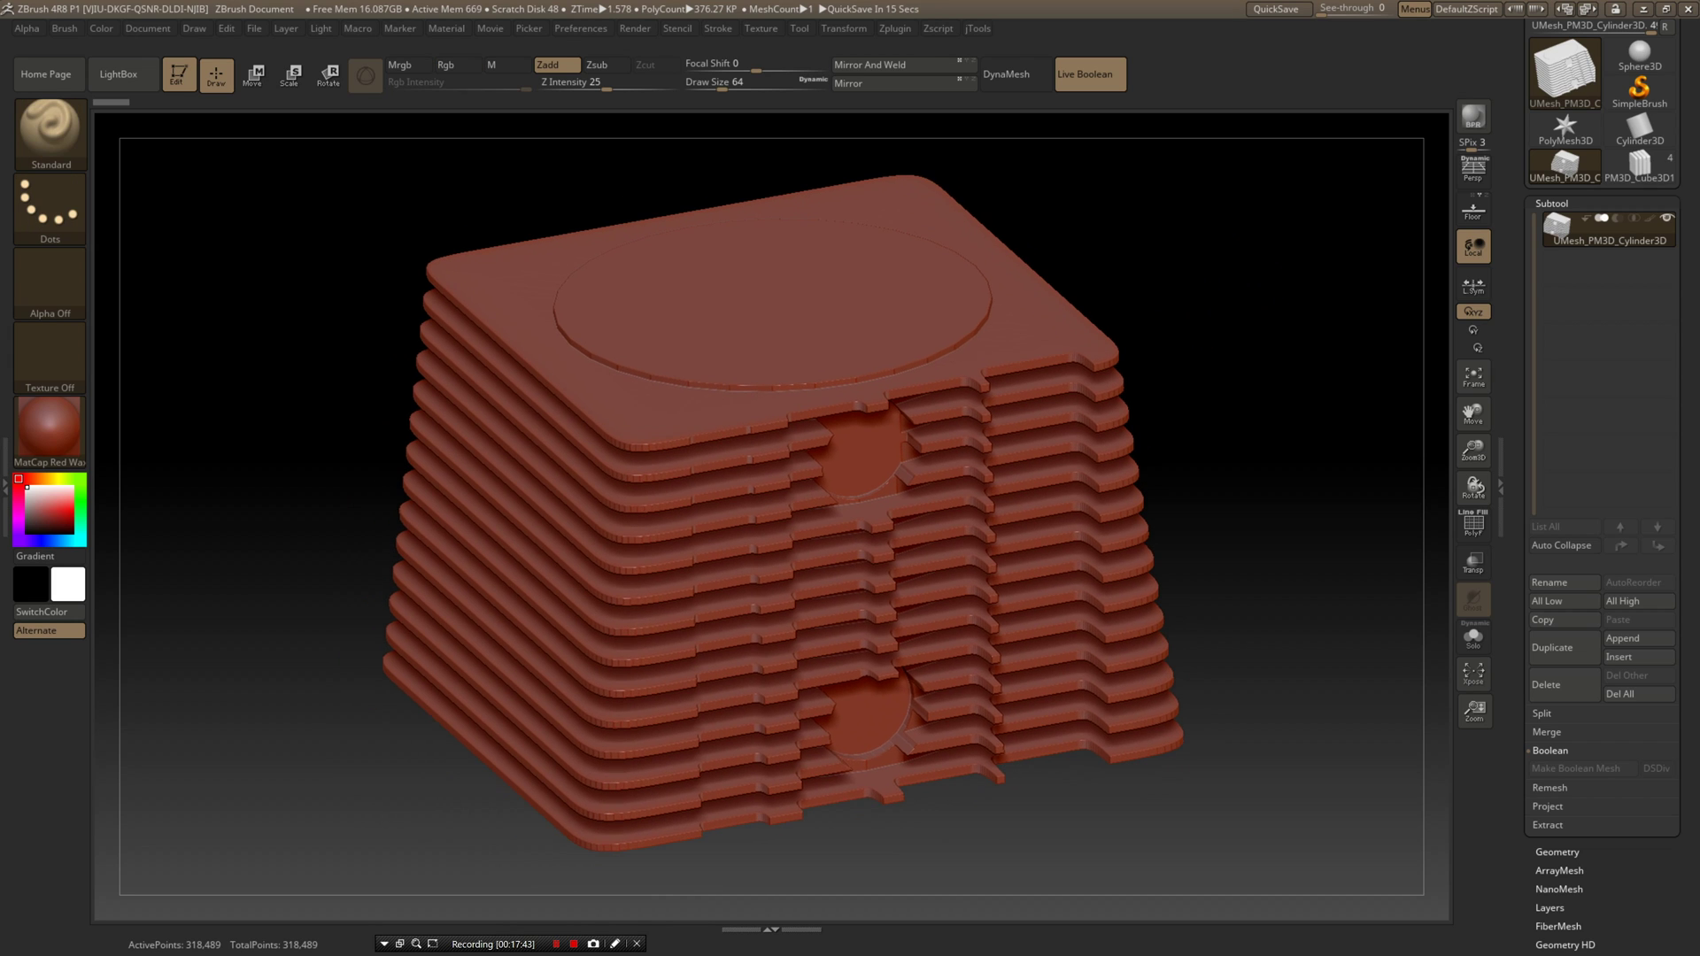